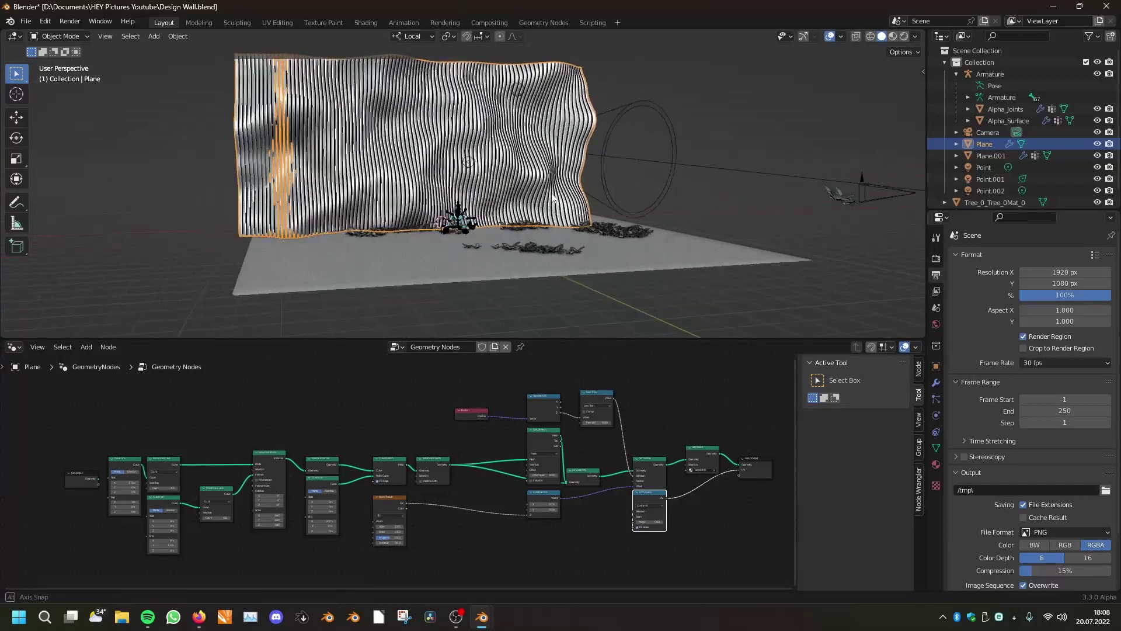
Preview the finished wall scene through the camera in Rendered shading with the overlays hidden
{"action": "middle_click_drag", "start_coordinate": [577, 201], "coordinate": [502, 228]}
{"action": "key", "text": "KP_0"}
{"action": "key", "text": "z"}
{"action": "scroll", "coordinate": [501, 173], "scroll_direction": "up", "scroll_amount": 5}
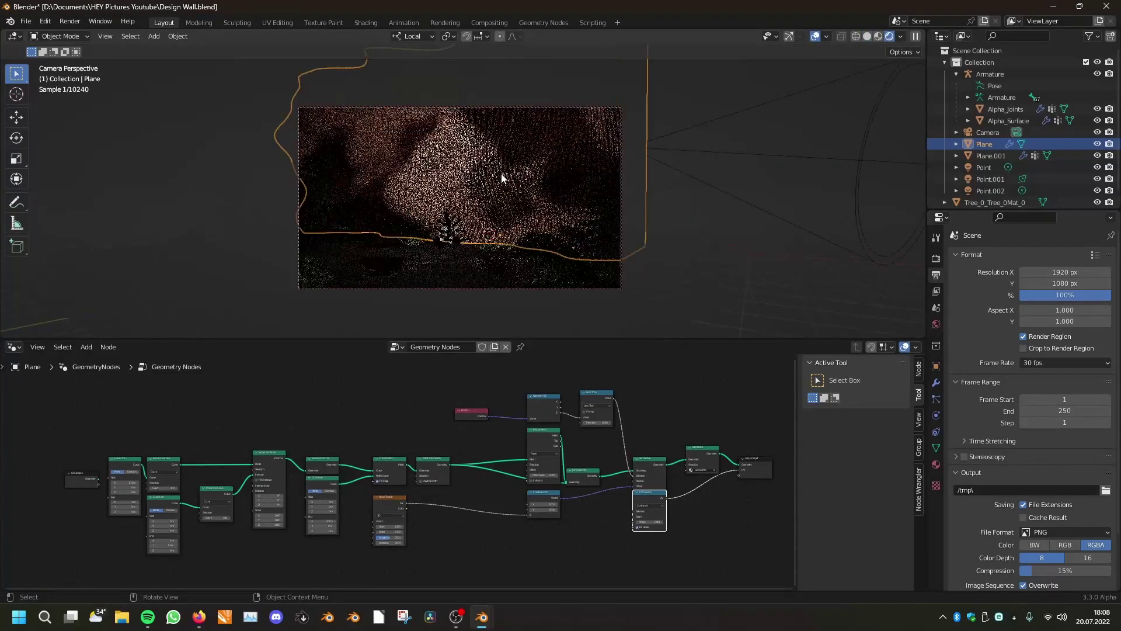
{"action": "key", "text": "shift+alt+z"}
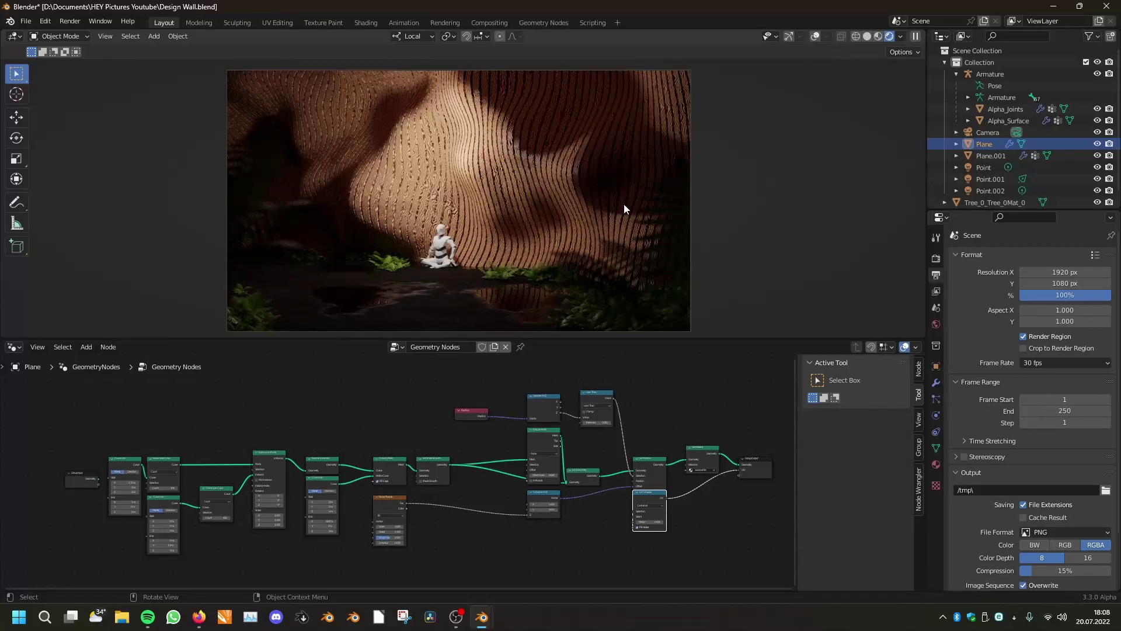
{"action": "middle_click_drag", "start_coordinate": [685, 144], "coordinate": [507, 131]}
{"action": "key", "text": "KP_0"}
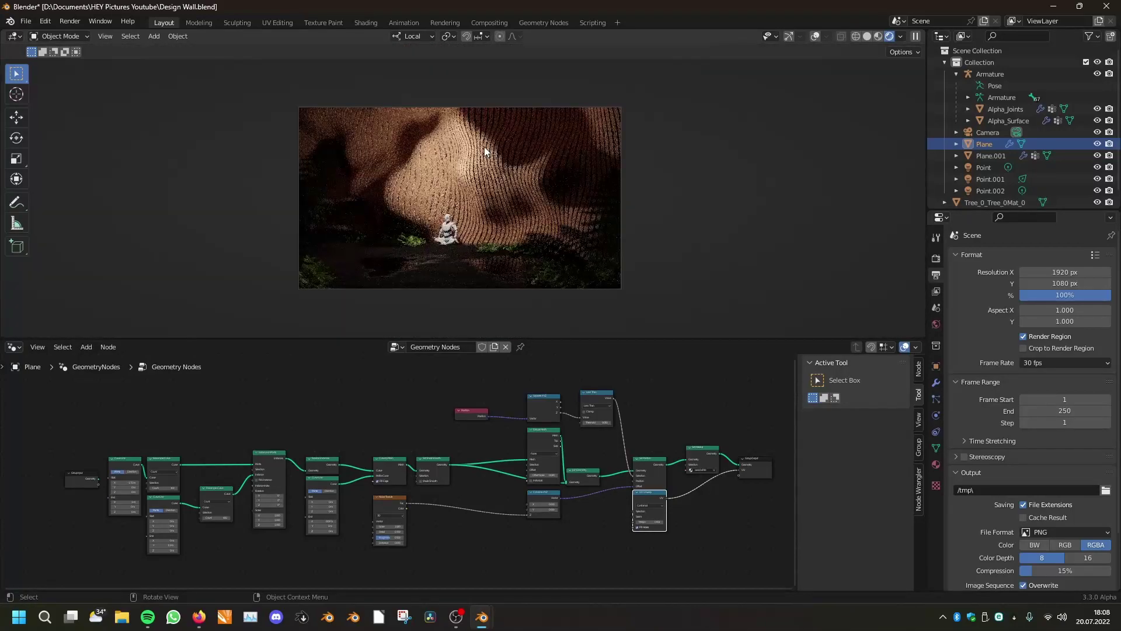
{"action": "scroll", "coordinate": [608, 483], "scroll_direction": "up", "scroll_amount": 2}
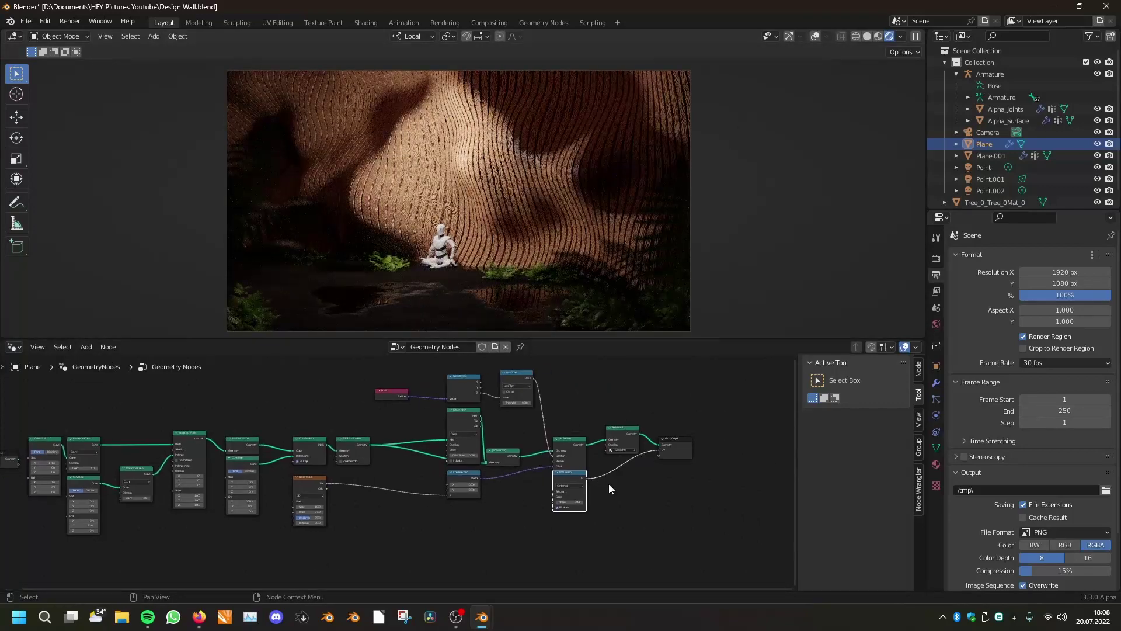
Mute the UV Unwrap node in the wall's geometry node tree
{"action": "key", "text": "m"}
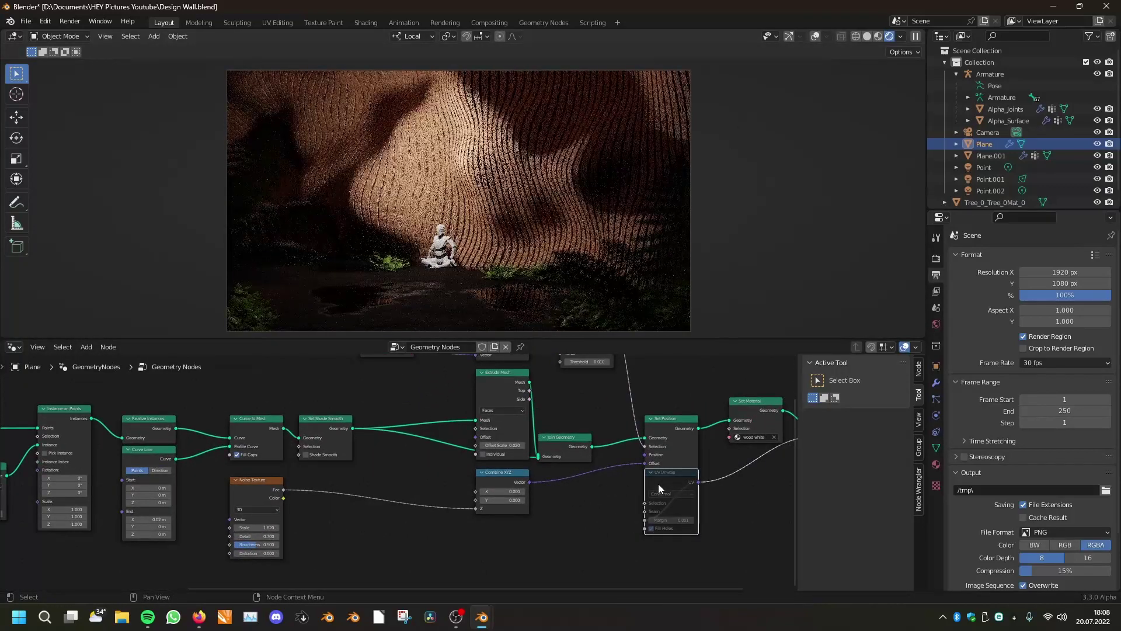
{"action": "scroll", "coordinate": [657, 483], "scroll_direction": "down", "scroll_amount": 4}
{"action": "scroll", "coordinate": [666, 459], "scroll_direction": "up", "scroll_amount": 5}
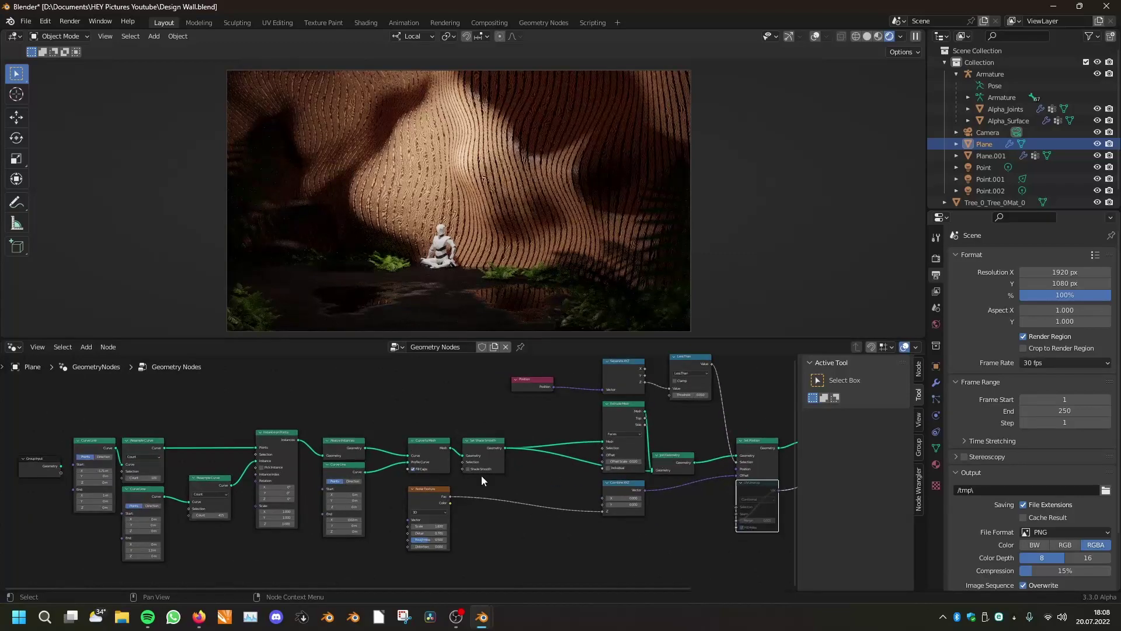
Try a Count of 31 on the upper Resample Curve node, and undo the change
{"action": "middle_click_drag", "start_coordinate": [409, 472], "coordinate": [619, 443]}
{"action": "scroll", "coordinate": [514, 455], "scroll_direction": "up", "scroll_amount": 3}
{"action": "left_click_drag", "start_coordinate": [317, 448], "coordinate": [276, 449]}
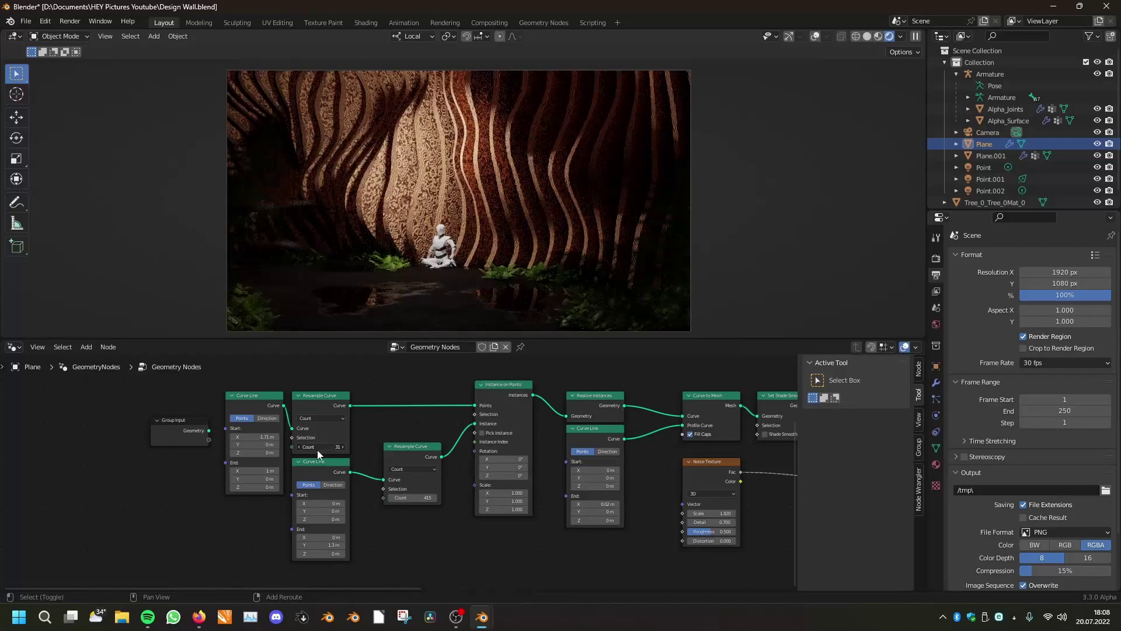
{"action": "key", "text": "ctrl+z"}
Set the Noise Texture node's Scale to 1.200
{"action": "scroll", "coordinate": [457, 426], "scroll_direction": "down", "scroll_amount": 3}
{"action": "middle_click_drag", "start_coordinate": [458, 426], "coordinate": [411, 407]}
{"action": "scroll", "coordinate": [404, 470], "scroll_direction": "up", "scroll_amount": 3}
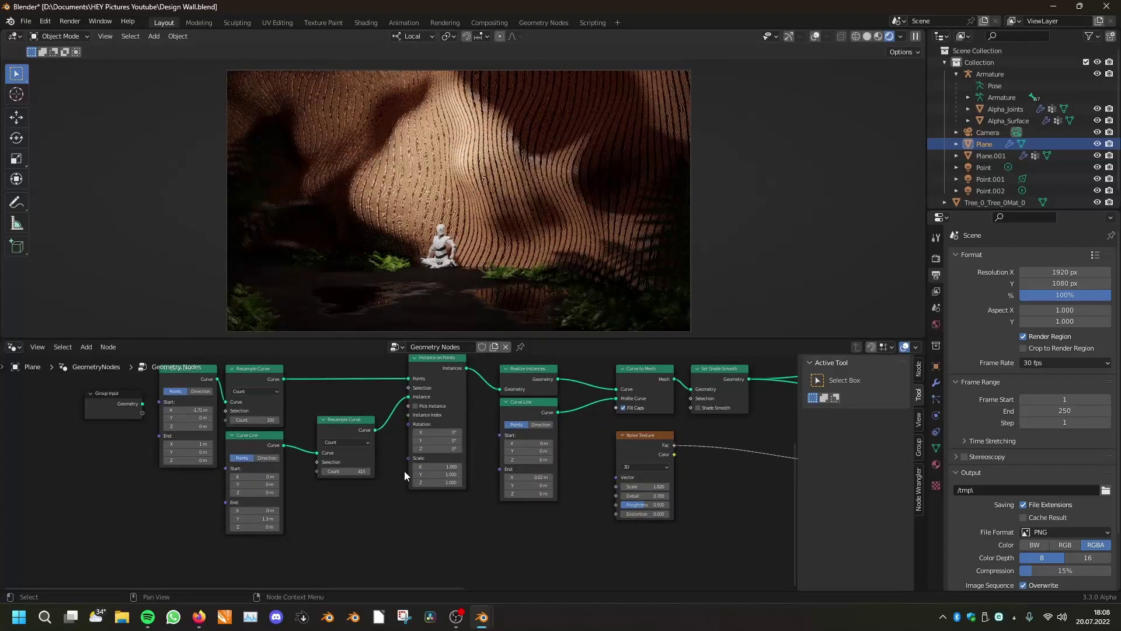
{"action": "scroll", "coordinate": [404, 471], "scroll_direction": "down", "scroll_amount": 5}
{"action": "middle_click_drag", "start_coordinate": [549, 450], "coordinate": [453, 452]}
{"action": "scroll", "coordinate": [453, 452], "scroll_direction": "up", "scroll_amount": 5}
{"action": "left_click_drag", "start_coordinate": [489, 491], "coordinate": [441, 491], "text": "shift"}
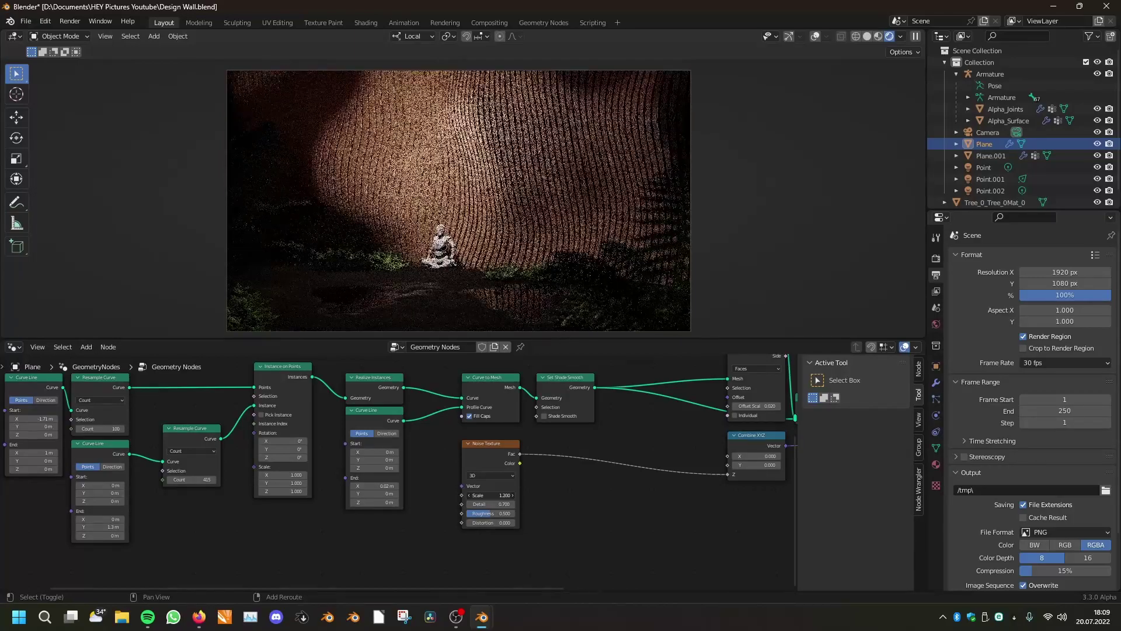
Launch a new Blender 3.3.0 Alpha session using the 19 Jul 22 build in Blender Launcher, and dismiss the splash screen
{"action": "left_click", "coordinate": [481, 617]}
{"action": "left_click", "coordinate": [302, 617]}
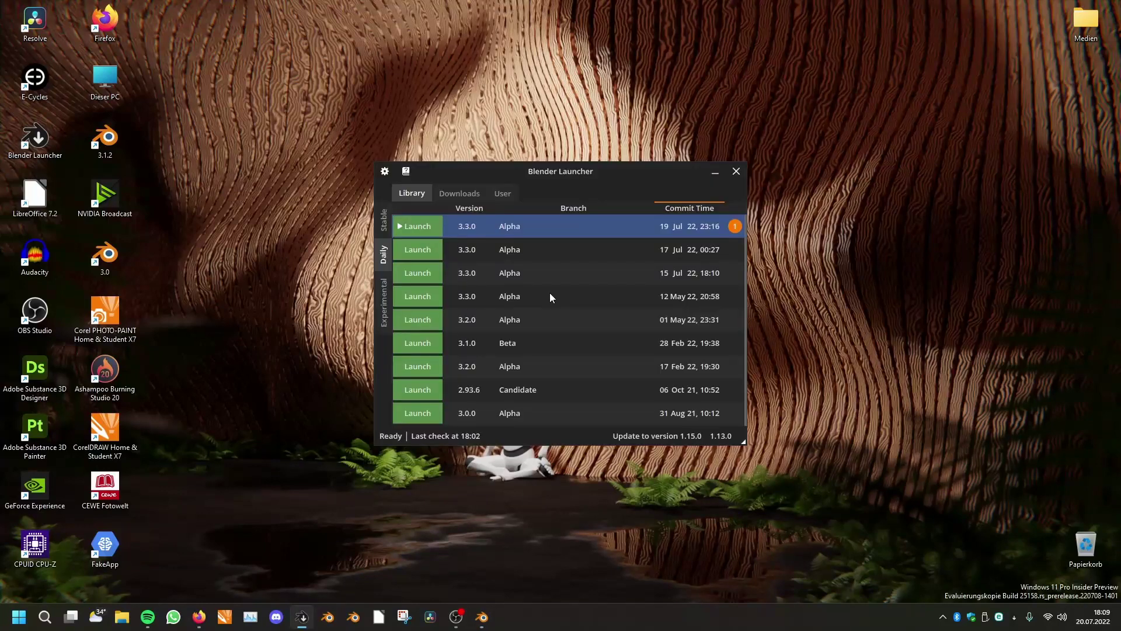
{"action": "left_click", "coordinate": [430, 225]}
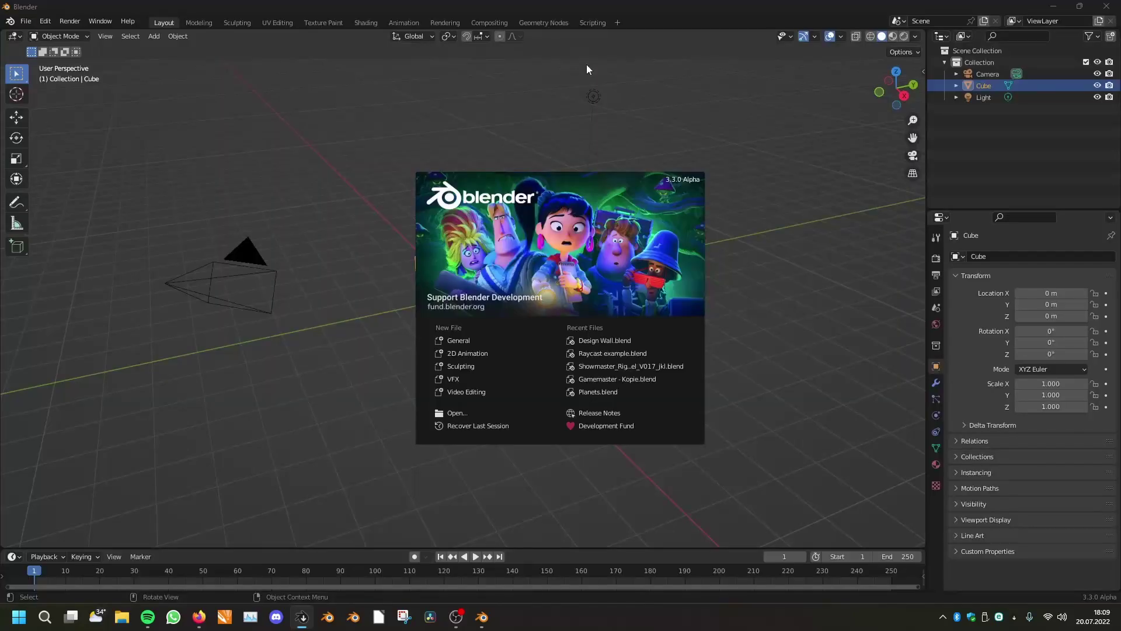
{"action": "left_click", "coordinate": [712, 175]}
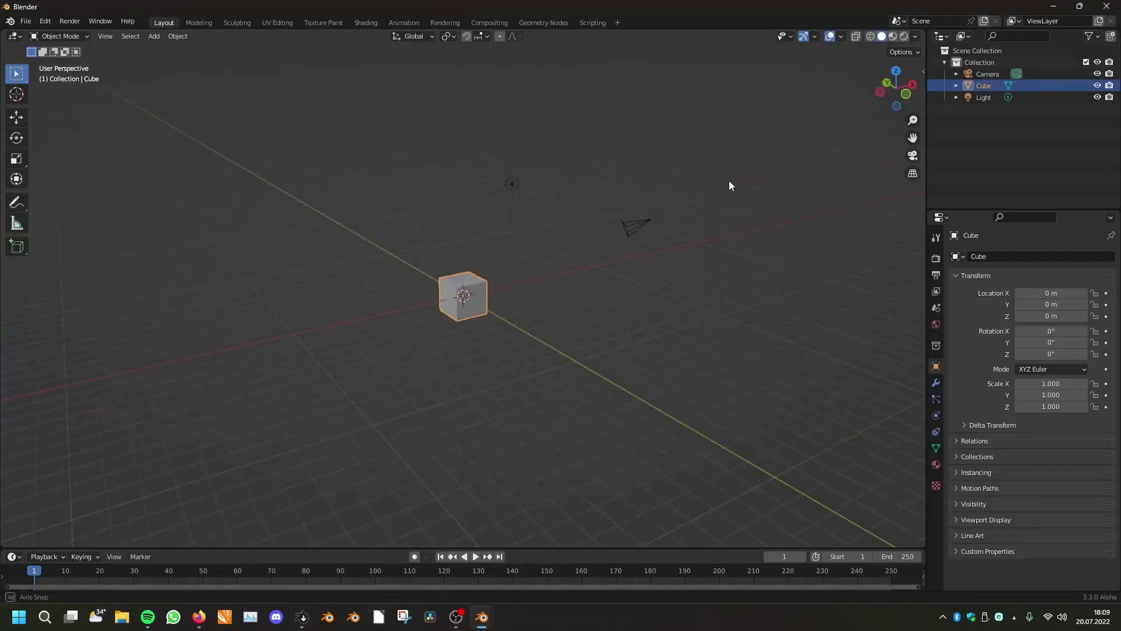
Delete all the default objects from the scene
{"action": "key", "text": "a"}
{"action": "key", "text": "Delete"}
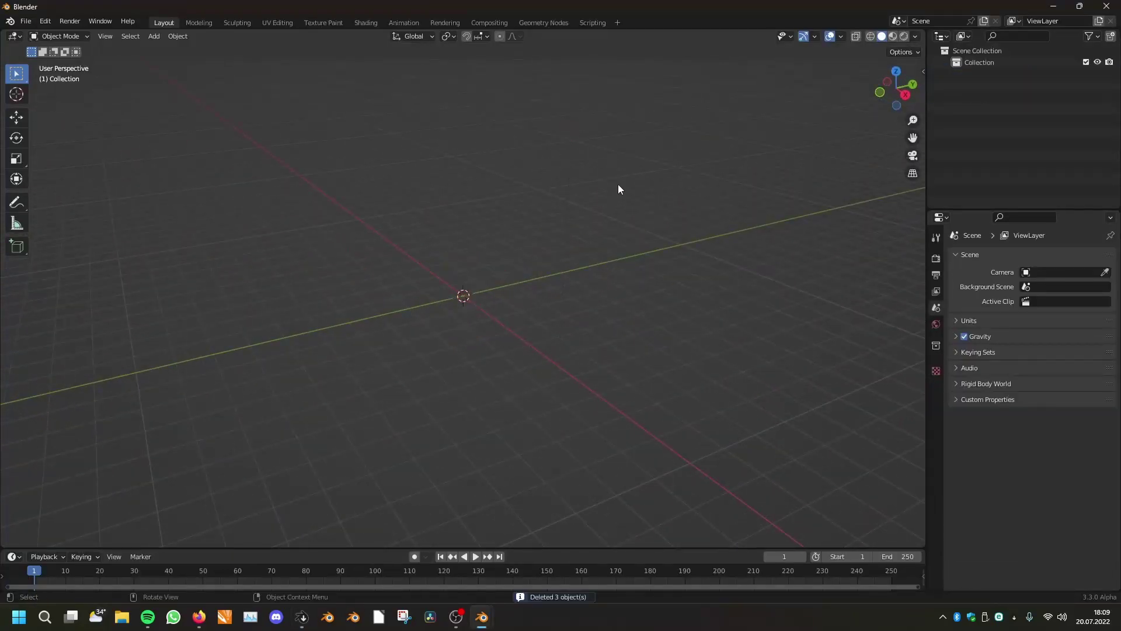
{"action": "middle_click_drag", "start_coordinate": [608, 343], "coordinate": [647, 345]}
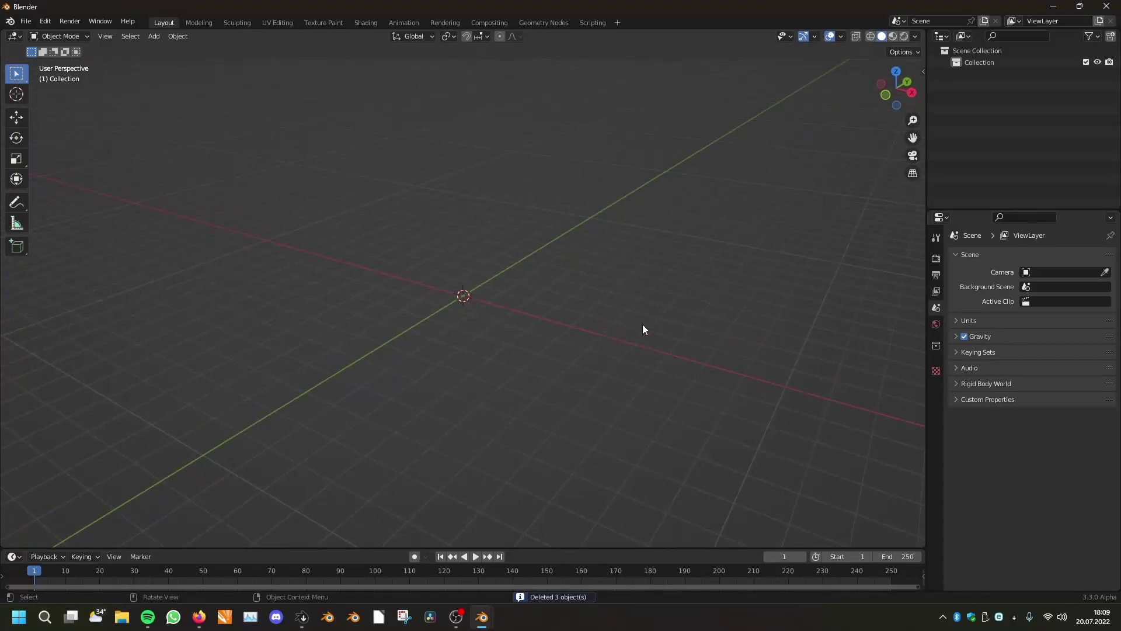
Sketch a base line along the green Y axis through the origin with the Annotate tool
{"action": "key", "text": "shift+space"}
{"action": "key", "text": "d"}
{"action": "mouse_move", "coordinate": [608, 287]}
{"action": "middle_mouse_down"}
{"action": "mouse_move", "coordinate": [586, 310]}
{"action": "mouse_move", "coordinate": [520, 317]}
{"action": "mouse_move", "coordinate": [556, 317]}
{"action": "mouse_move", "coordinate": [531, 296]}
{"action": "middle_mouse_up"}
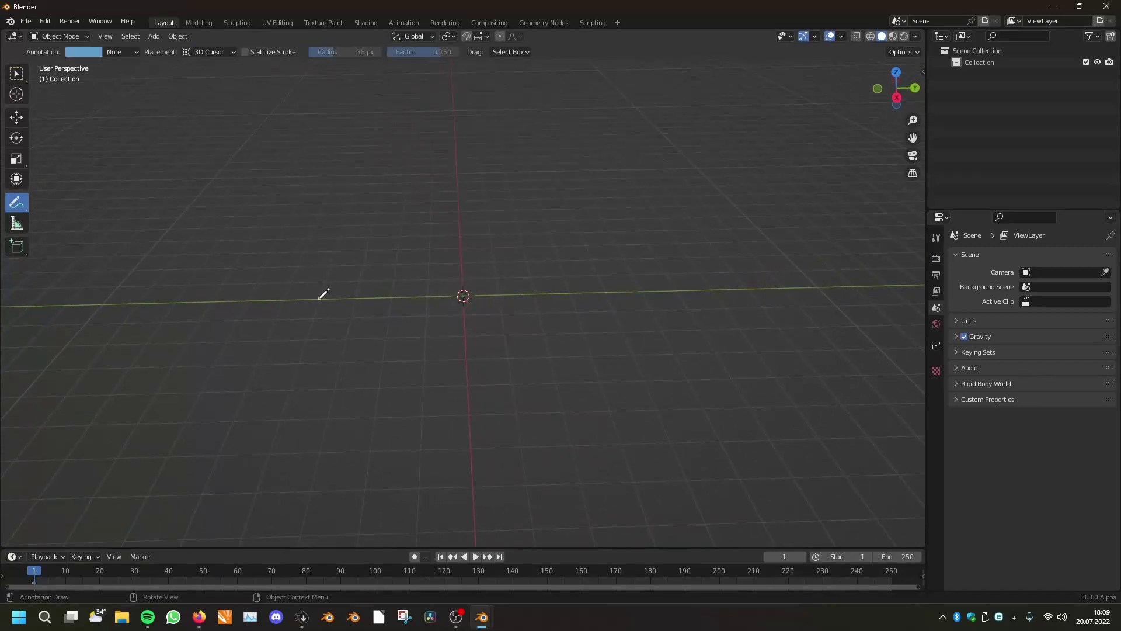
{"action": "left_click_drag", "start_coordinate": [320, 295], "coordinate": [658, 284]}
Annotate nine upright strokes spaced along the base line to illustrate the wall's slats
{"action": "middle_click_drag", "start_coordinate": [659, 284], "coordinate": [576, 306]}
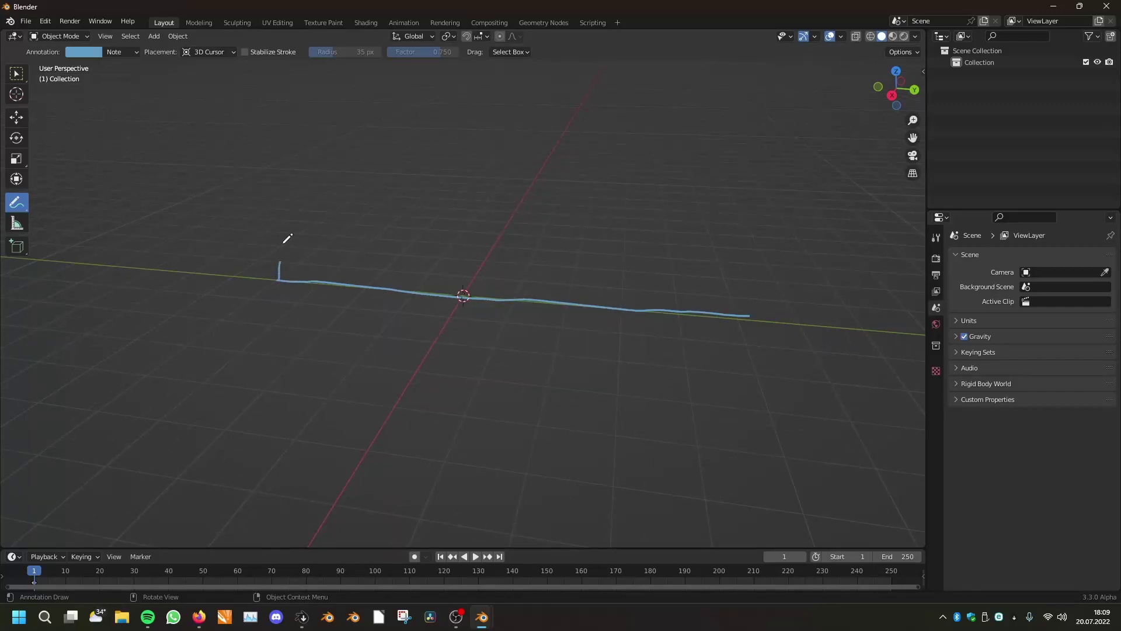
{"action": "left_click_drag", "start_coordinate": [284, 241], "coordinate": [276, 105]}
{"action": "left_click_drag", "start_coordinate": [331, 282], "coordinate": [321, 120]}
{"action": "left_click_drag", "start_coordinate": [383, 281], "coordinate": [395, 121]}
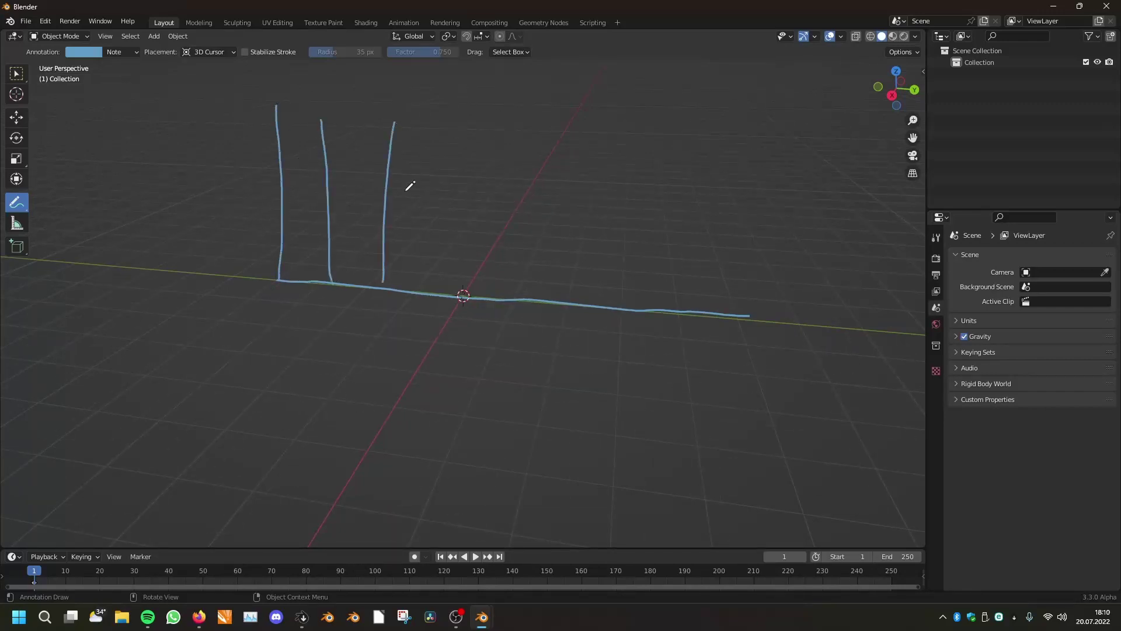
{"action": "left_click_drag", "start_coordinate": [434, 279], "coordinate": [449, 107]}
{"action": "left_click_drag", "start_coordinate": [485, 280], "coordinate": [495, 137]}
{"action": "left_click_drag", "start_coordinate": [542, 286], "coordinate": [549, 118]}
{"action": "left_click_drag", "start_coordinate": [611, 315], "coordinate": [615, 148]}
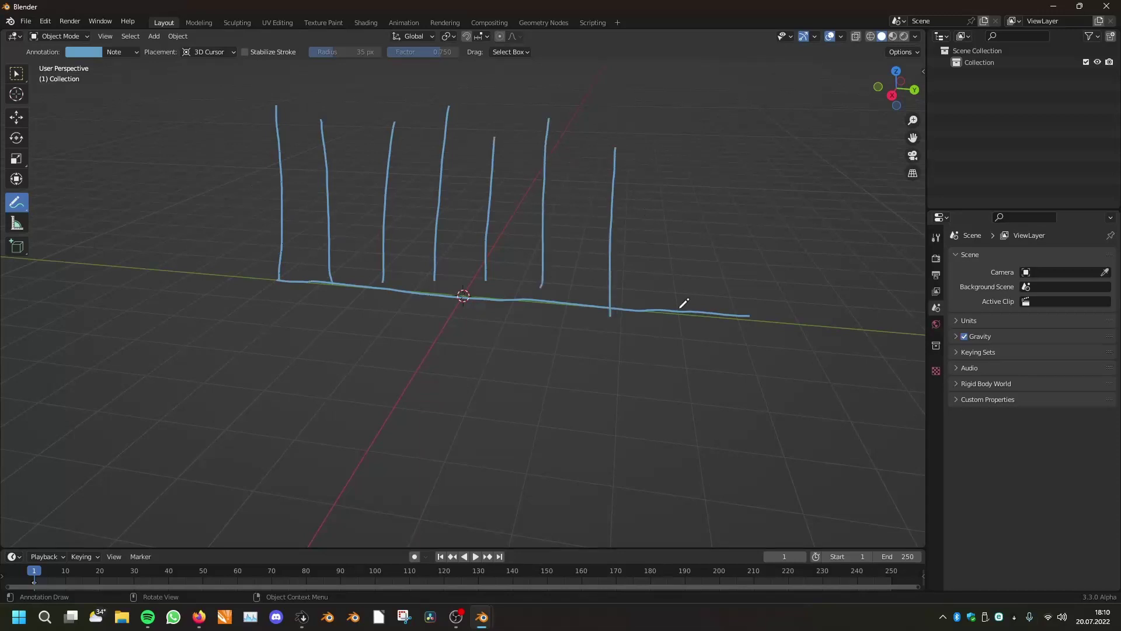
{"action": "left_click_drag", "start_coordinate": [678, 308], "coordinate": [675, 126]}
{"action": "left_click_drag", "start_coordinate": [739, 290], "coordinate": [731, 83]}
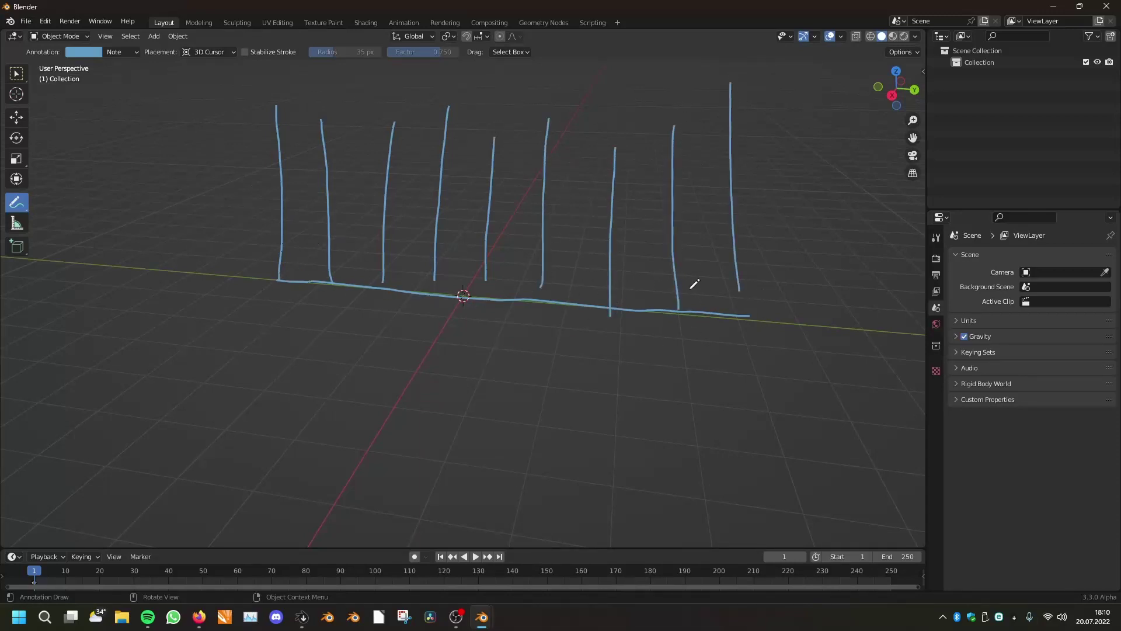
Annotate a wavy S-shaped curve across the upright strokes to illustrate the wall's profile
{"action": "mouse_move", "coordinate": [769, 310]}
{"action": "middle_mouse_down"}
{"action": "mouse_move", "coordinate": [676, 308]}
{"action": "mouse_move", "coordinate": [746, 278]}
{"action": "mouse_move", "coordinate": [742, 256]}
{"action": "mouse_move", "coordinate": [633, 139]}
{"action": "middle_mouse_up"}
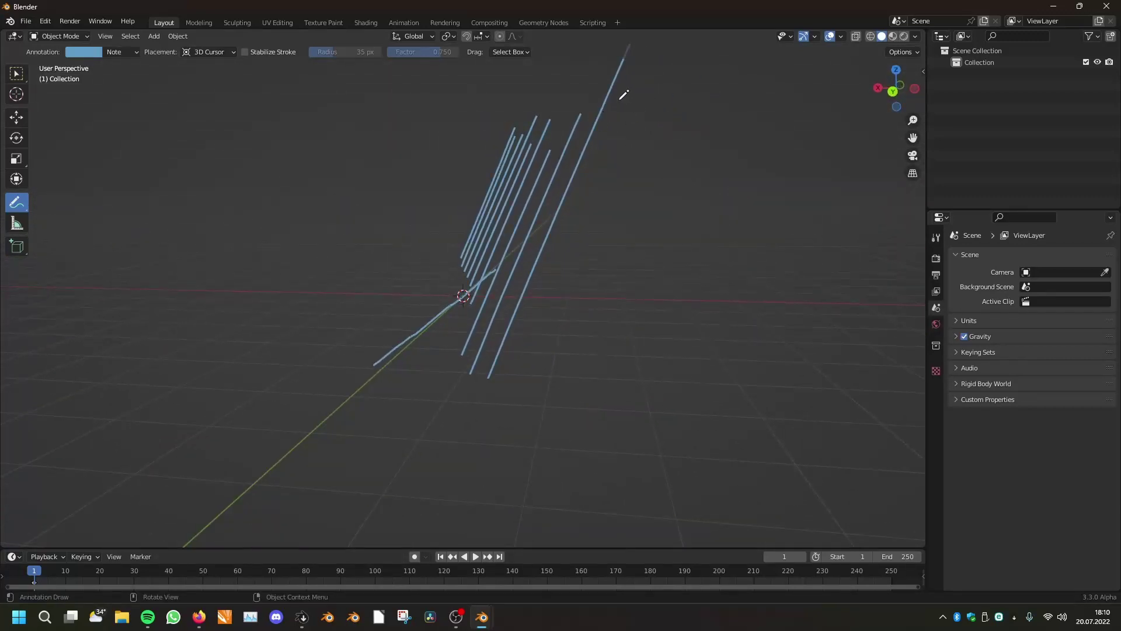
{"action": "mouse_move", "coordinate": [619, 98]}
{"action": "left_mouse_down"}
{"action": "mouse_move", "coordinate": [549, 111]}
{"action": "mouse_move", "coordinate": [496, 193]}
{"action": "mouse_move", "coordinate": [483, 336]}
{"action": "left_mouse_up"}
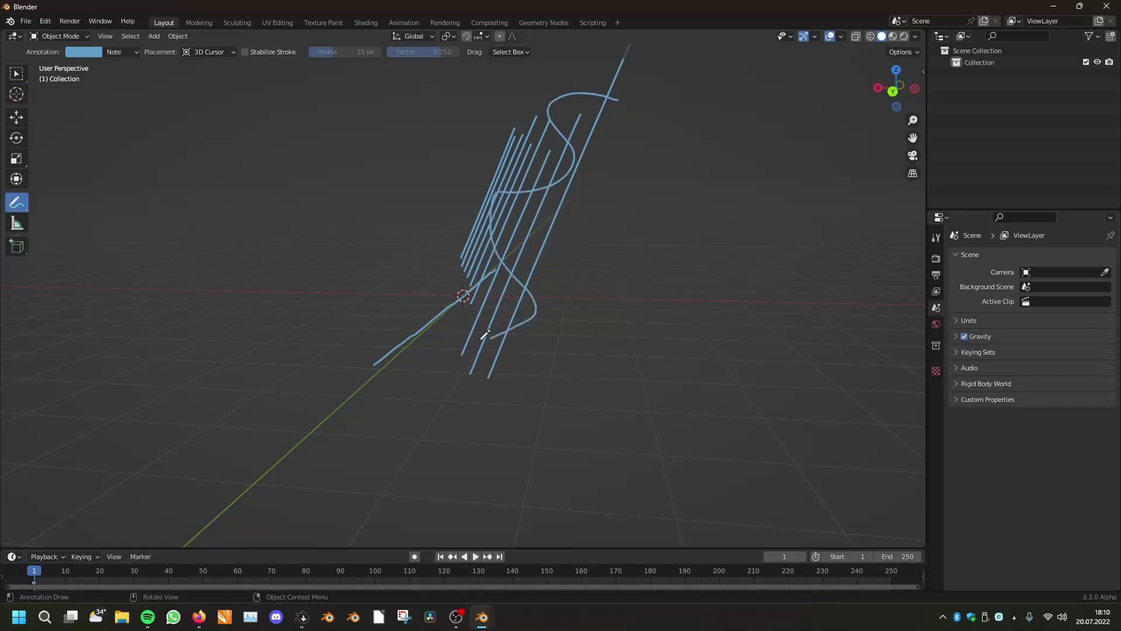
{"action": "mouse_move", "coordinate": [532, 294]}
{"action": "middle_mouse_down"}
{"action": "mouse_move", "coordinate": [546, 280]}
{"action": "mouse_move", "coordinate": [551, 295]}
{"action": "mouse_move", "coordinate": [578, 222]}
{"action": "mouse_move", "coordinate": [527, 235]}
{"action": "middle_mouse_up"}
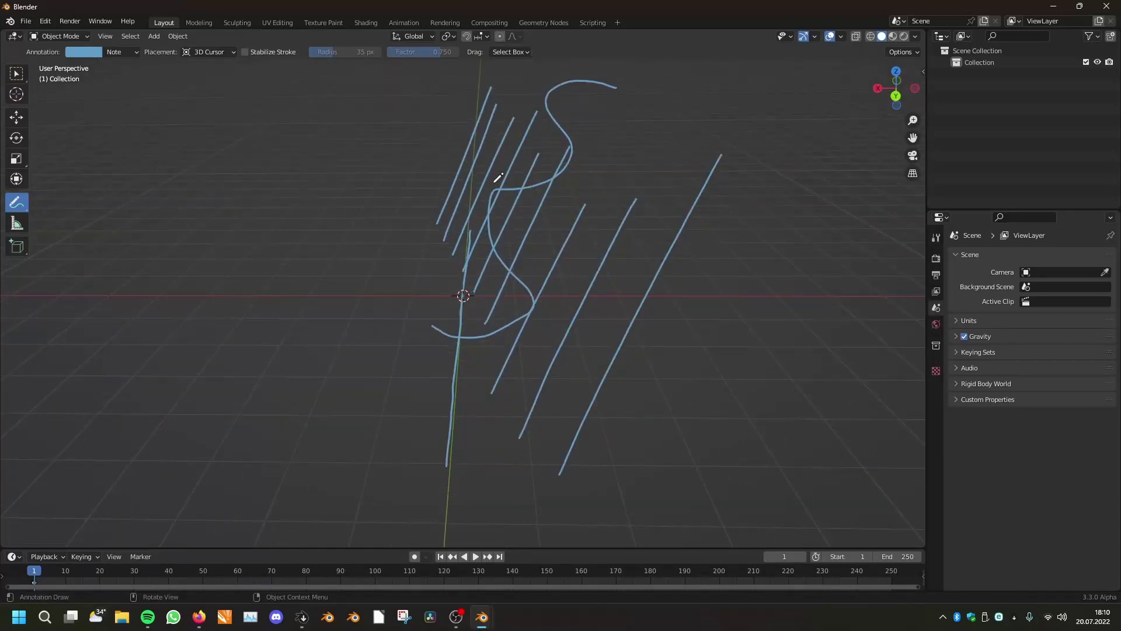
{"action": "middle_click_drag", "start_coordinate": [498, 177], "coordinate": [479, 172]}
{"action": "mouse_move", "coordinate": [712, 257]}
{"action": "middle_mouse_down"}
{"action": "mouse_move", "coordinate": [566, 257]}
{"action": "mouse_move", "coordinate": [654, 258]}
{"action": "mouse_move", "coordinate": [608, 270]}
{"action": "middle_mouse_up"}
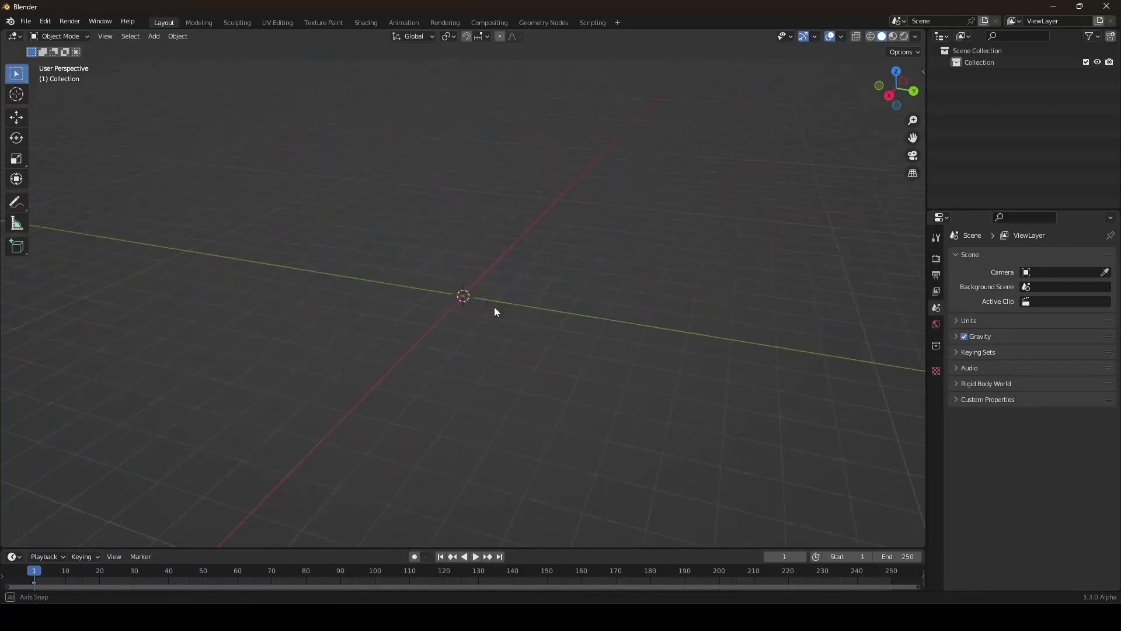
Add a cube mesh at the world origin of the empty scene
{"action": "mouse_move", "coordinate": [495, 311]}
{"action": "middle_mouse_down"}
{"action": "mouse_move", "coordinate": [466, 310]}
{"action": "mouse_move", "coordinate": [491, 305]}
{"action": "middle_mouse_up"}
{"action": "key", "text": "shift+a"}
{"action": "mouse_move", "coordinate": [475, 266]}
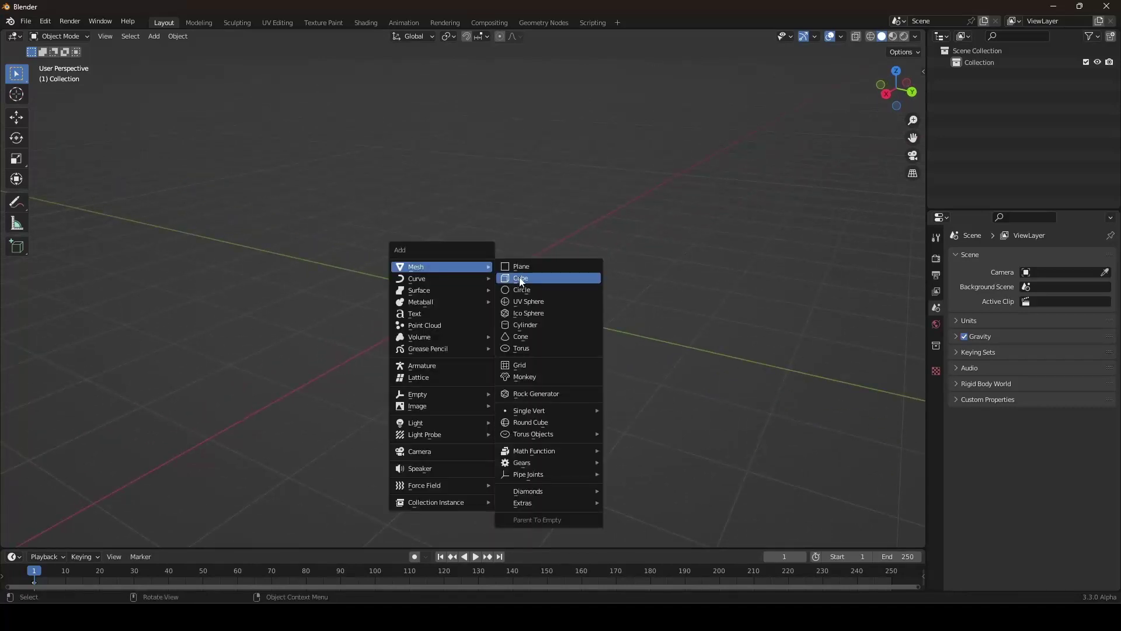
{"action": "left_click", "coordinate": [514, 279]}
Enlarge the timeline area, turn it into a Geometry Node Editor, and create a new node tree for the cube with the sidebar hidden
{"action": "left_click_drag", "start_coordinate": [421, 549], "coordinate": [408, 321]}
{"action": "left_click", "coordinate": [14, 328]}
{"action": "left_click", "coordinate": [65, 423]}
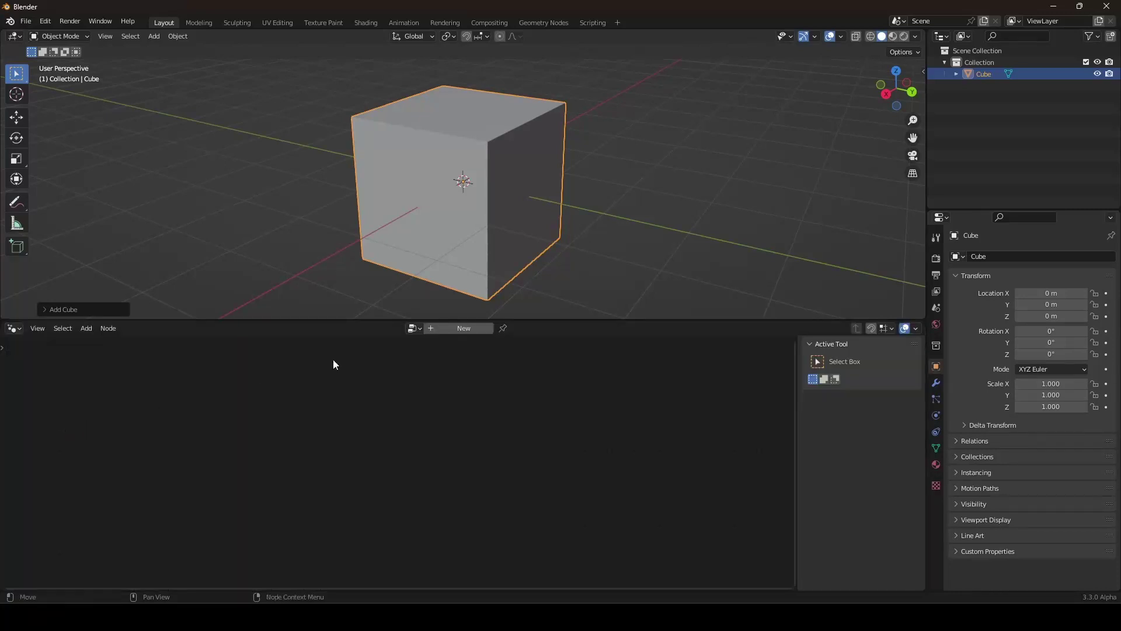
{"action": "left_click", "coordinate": [443, 327]}
{"action": "key", "text": "n"}
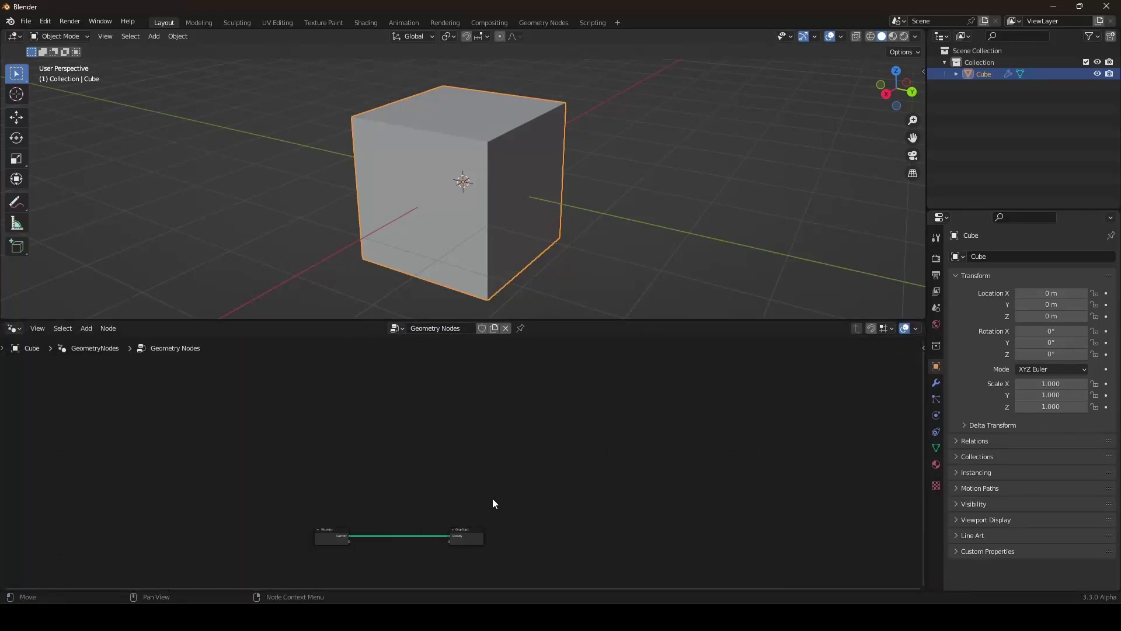
Move the Group Input and Group Output nodes far apart to make room for new nodes
{"action": "key", "text": "a"}
{"action": "key", "text": "Home"}
{"action": "scroll", "coordinate": [485, 514], "scroll_direction": "down", "scroll_amount": 5}
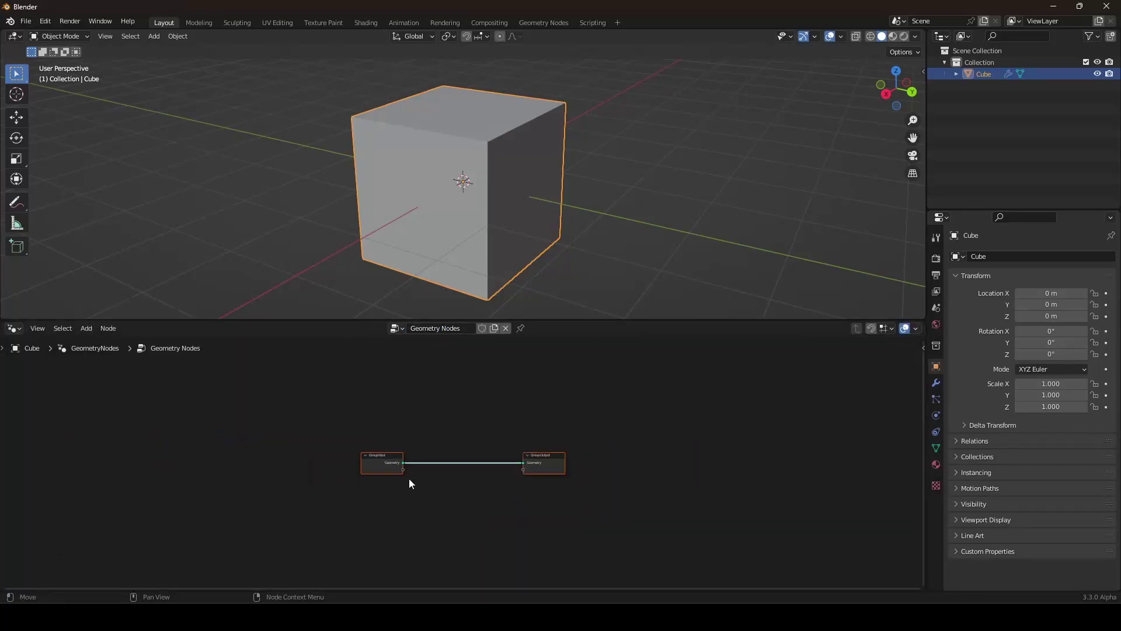
{"action": "left_click_drag", "start_coordinate": [376, 470], "coordinate": [66, 467]}
{"action": "left_click_drag", "start_coordinate": [540, 465], "coordinate": [871, 464]}
{"action": "scroll", "coordinate": [497, 467], "scroll_direction": "down", "scroll_amount": 3}
{"action": "mouse_move", "coordinate": [498, 467]}
{"action": "middle_mouse_down"}
{"action": "mouse_move", "coordinate": [520, 471]}
{"action": "mouse_move", "coordinate": [487, 454]}
{"action": "middle_mouse_up"}
{"action": "scroll", "coordinate": [520, 470], "scroll_direction": "up", "scroll_amount": 4}
{"action": "scroll", "coordinate": [520, 471], "scroll_direction": "down", "scroll_amount": 2}
{"action": "scroll", "coordinate": [487, 453], "scroll_direction": "up", "scroll_amount": 2}
{"action": "middle_click_drag", "start_coordinate": [392, 459], "coordinate": [446, 457]}
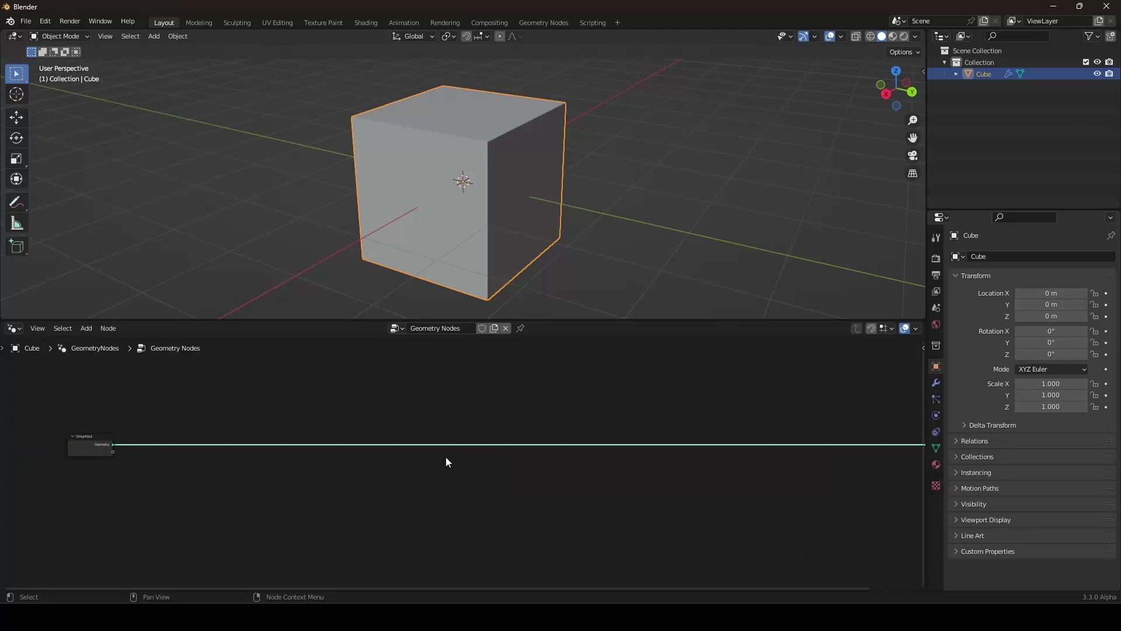
{"action": "scroll", "coordinate": [440, 436], "scroll_direction": "down", "scroll_amount": 1}
Add a Curve Line node between the group nodes and connect its Curve output to the Group Output's Geometry
{"action": "key", "text": "shift+a"}
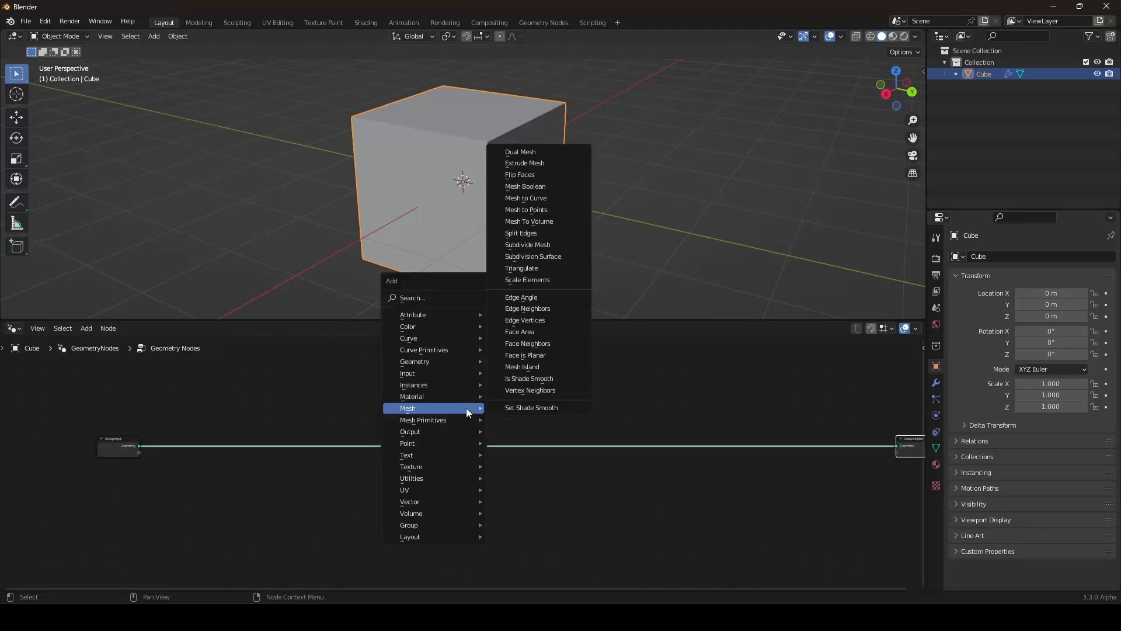
{"action": "key", "text": "shift+a"}
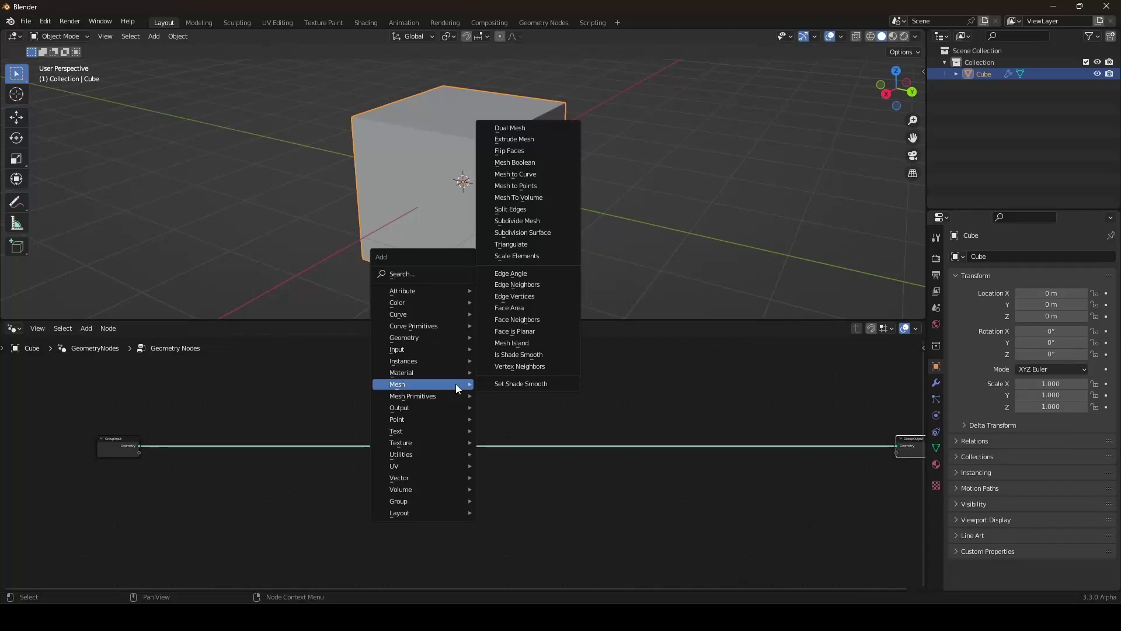
{"action": "left_click", "coordinate": [92, 331]}
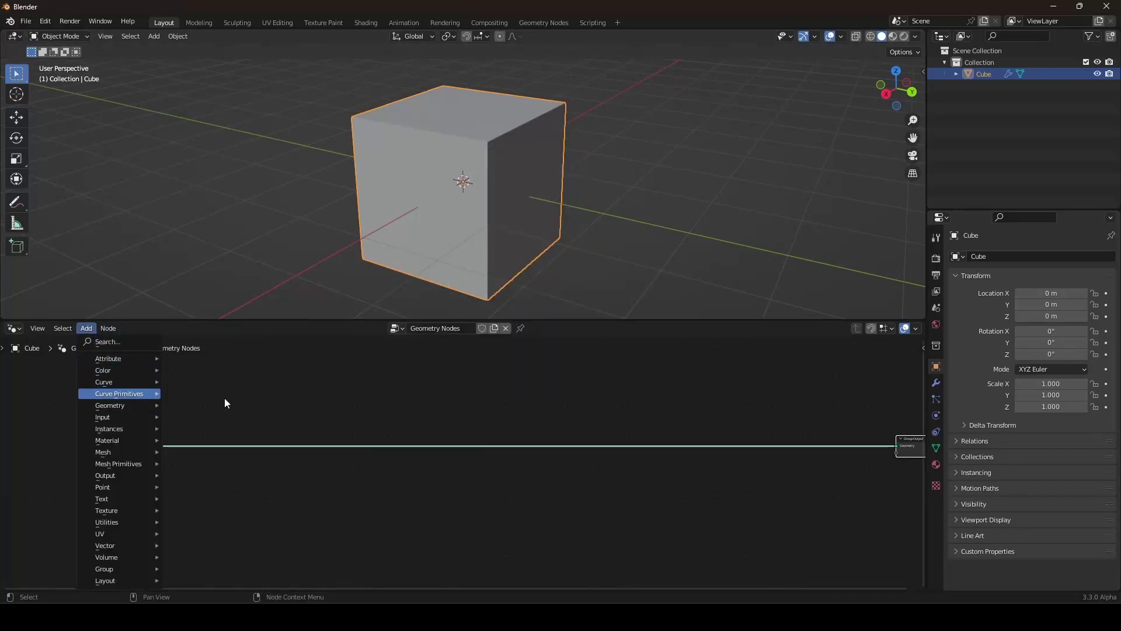
{"action": "key", "text": "Home"}
{"action": "key", "text": "shift+a"}
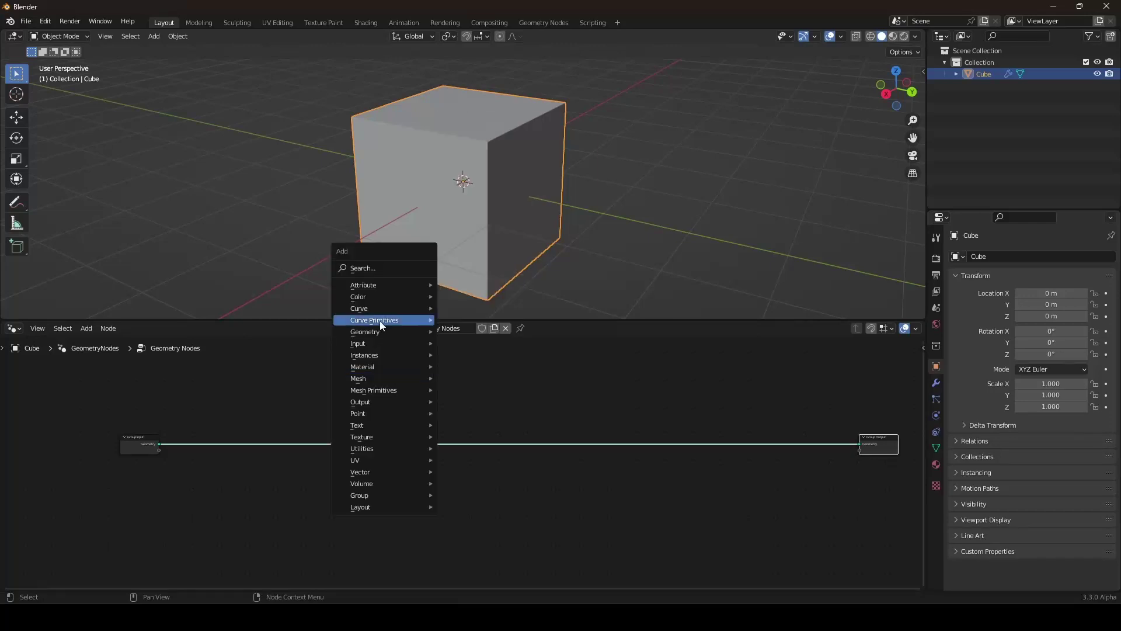
{"action": "mouse_move", "coordinate": [380, 326]}
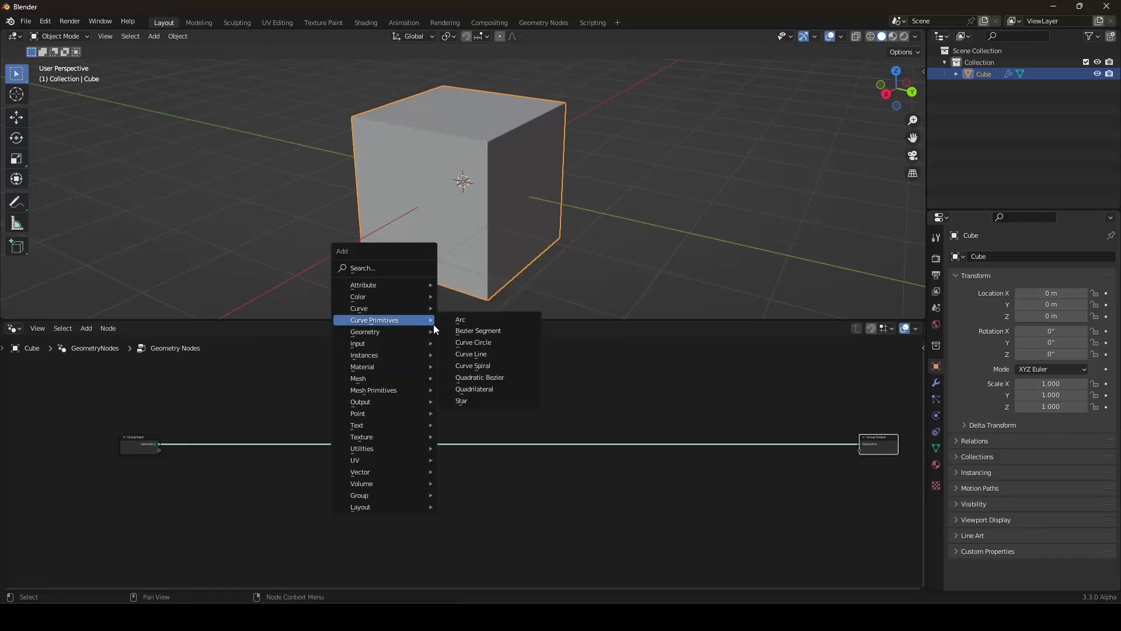
{"action": "left_click", "coordinate": [491, 355]}
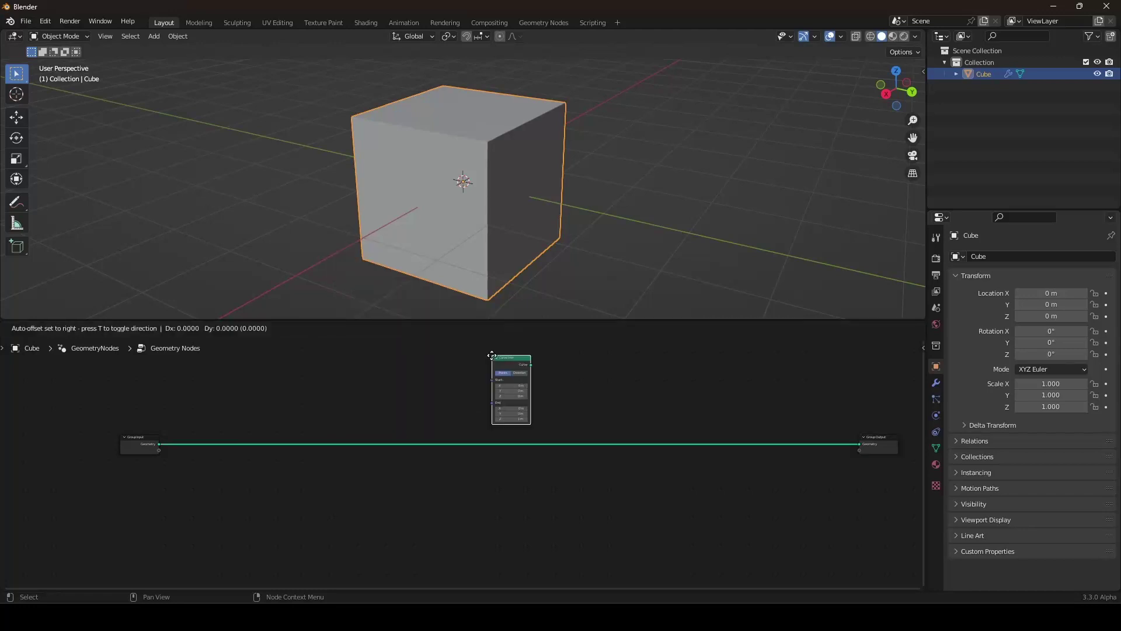
{"action": "left_click", "coordinate": [430, 428]}
{"action": "scroll", "coordinate": [470, 439], "scroll_direction": "down", "scroll_amount": 1}
{"action": "key", "text": "Home"}
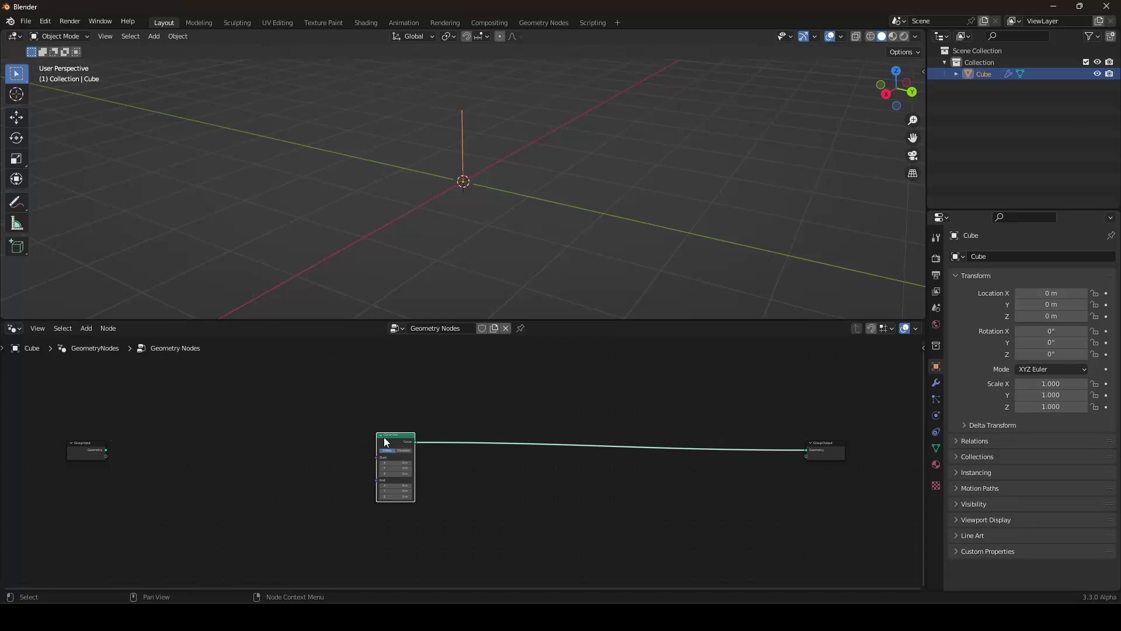
Move the Curve Line and Group Output nodes close to the Group Input node and frame the whole node tree
{"action": "left_click_drag", "start_coordinate": [384, 437], "coordinate": [144, 446]}
{"action": "left_click_drag", "start_coordinate": [839, 456], "coordinate": [211, 455]}
{"action": "key", "text": "a"}
{"action": "key", "text": "Home"}
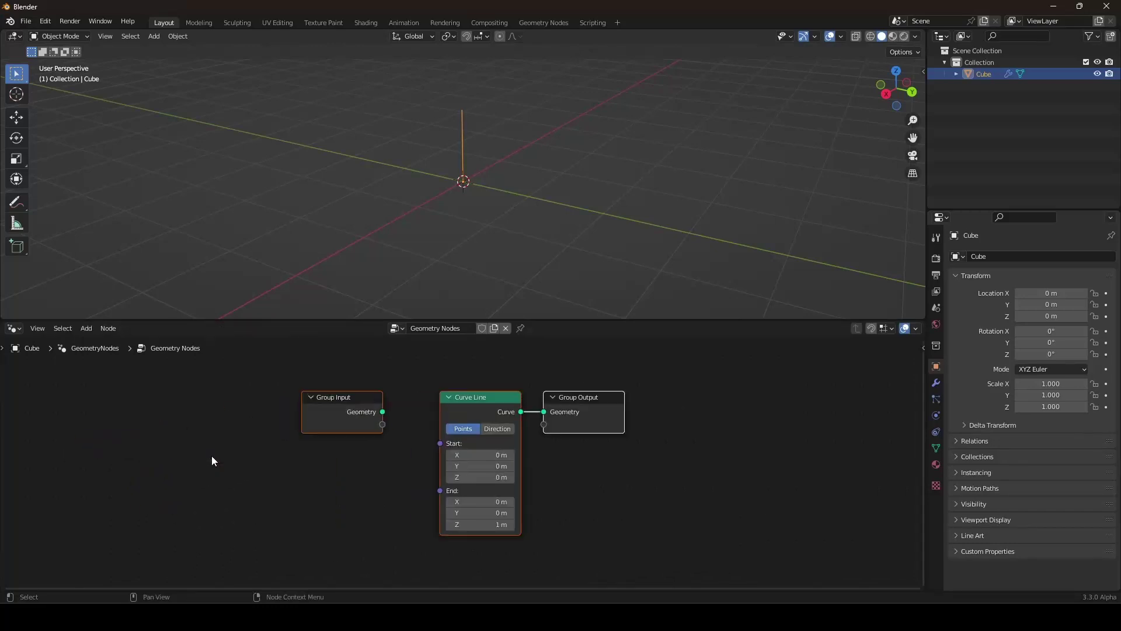
{"action": "left_click", "coordinate": [479, 425]}
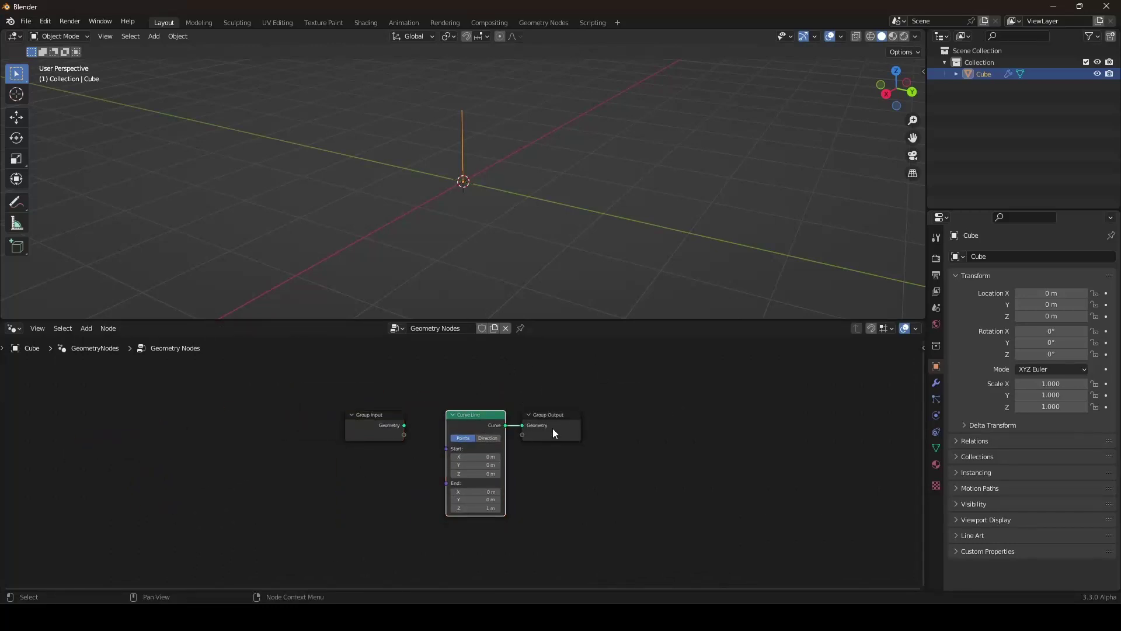
Move the Group Output node away from the Curve Line node to leave room between them
{"action": "scroll", "coordinate": [552, 428], "scroll_direction": "up", "scroll_amount": 4}
{"action": "scroll", "coordinate": [553, 428], "scroll_direction": "down", "scroll_amount": 4}
{"action": "middle_click_drag", "start_coordinate": [552, 432], "coordinate": [507, 412]}
{"action": "scroll", "coordinate": [514, 410], "scroll_direction": "up", "scroll_amount": 3}
{"action": "left_click_drag", "start_coordinate": [528, 408], "coordinate": [773, 407]}
{"action": "scroll", "coordinate": [559, 211], "scroll_direction": "down", "scroll_amount": 1}
{"action": "middle_click_drag", "start_coordinate": [560, 212], "coordinate": [571, 184]}
{"action": "middle_click_drag", "start_coordinate": [470, 174], "coordinate": [445, 217]}
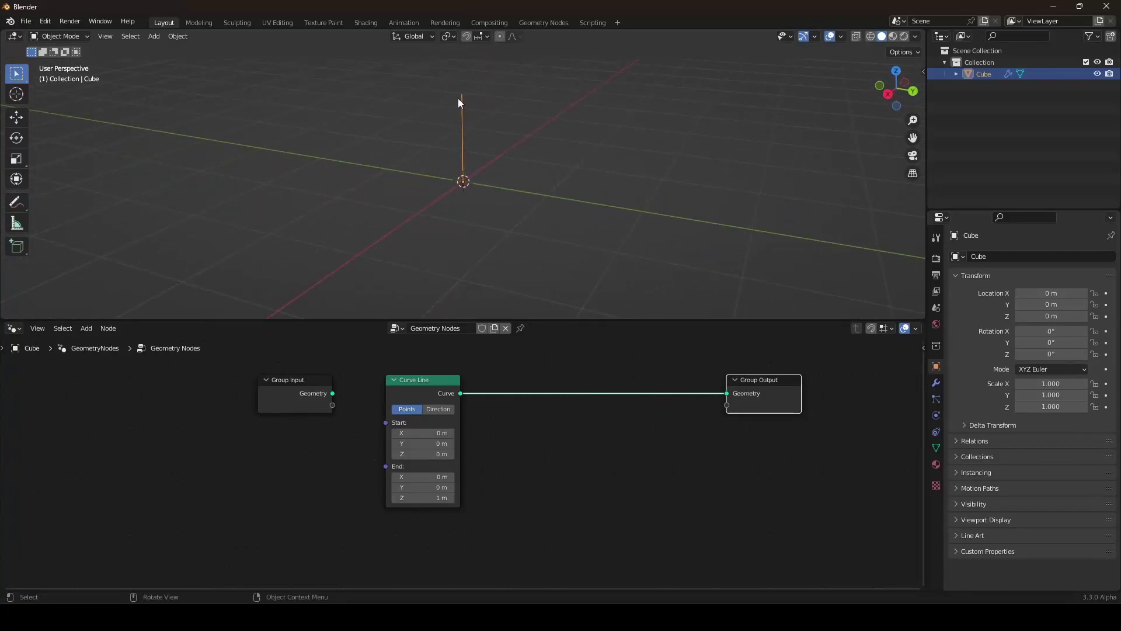
Set the Curve Line's End point to X 5 m and Z 0 m
{"action": "left_click", "coordinate": [411, 497]}
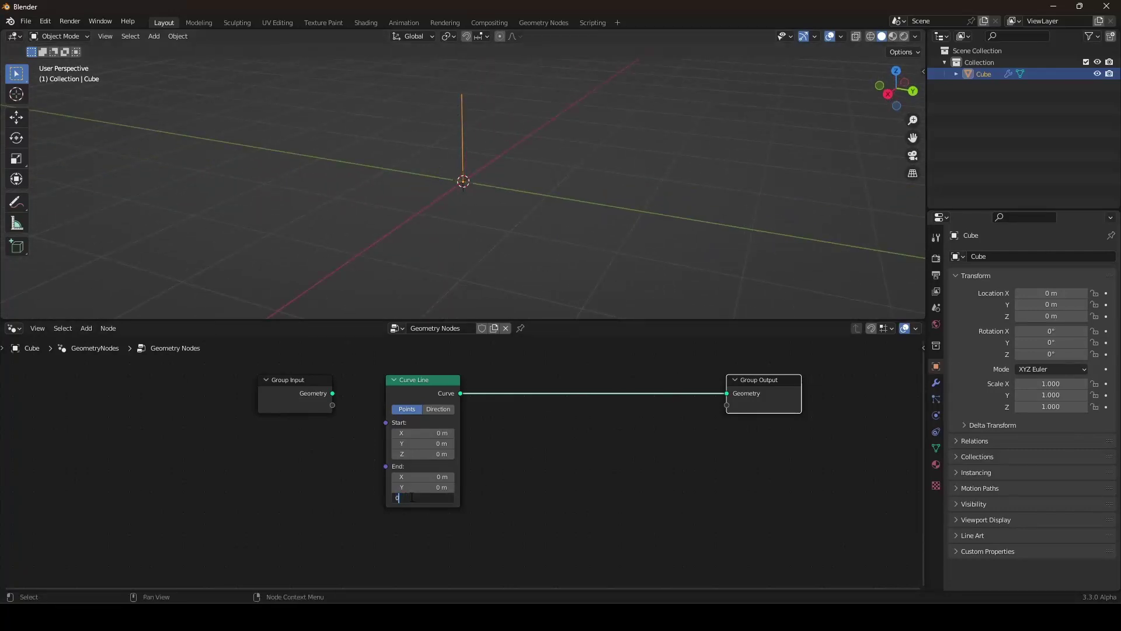
{"action": "type", "text": "0"}
{"action": "key", "text": "Return"}
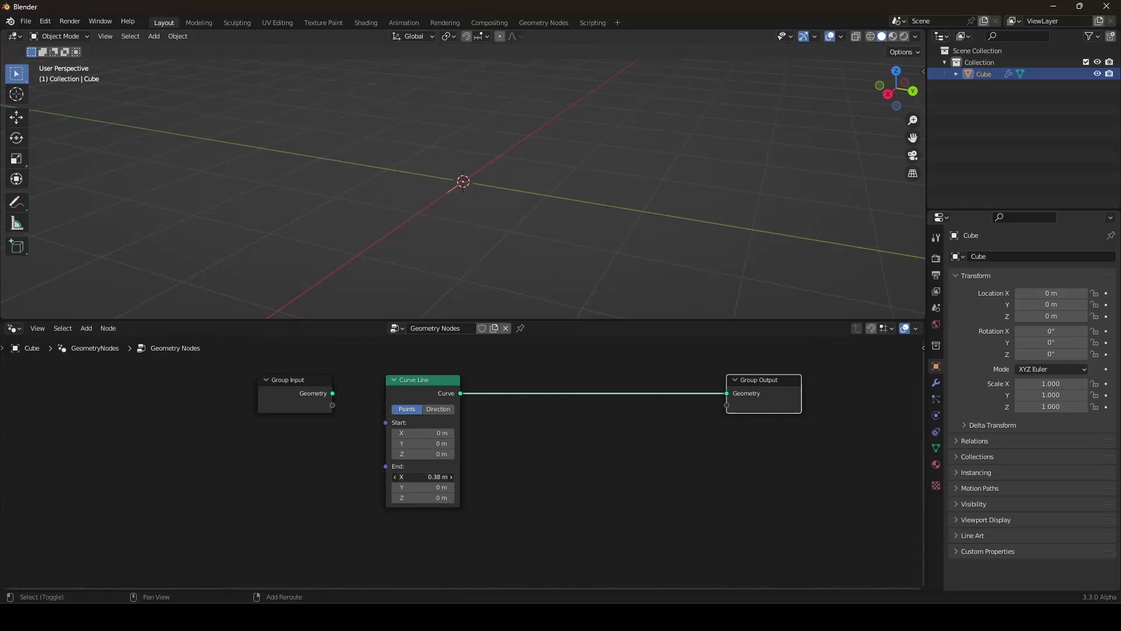
{"action": "right_click", "coordinate": [422, 477]}
{"action": "left_click", "coordinate": [421, 480]}
{"action": "type", "text": "5"}
{"action": "key", "text": "Return"}
{"action": "middle_click_drag", "start_coordinate": [499, 259], "coordinate": [350, 257]}
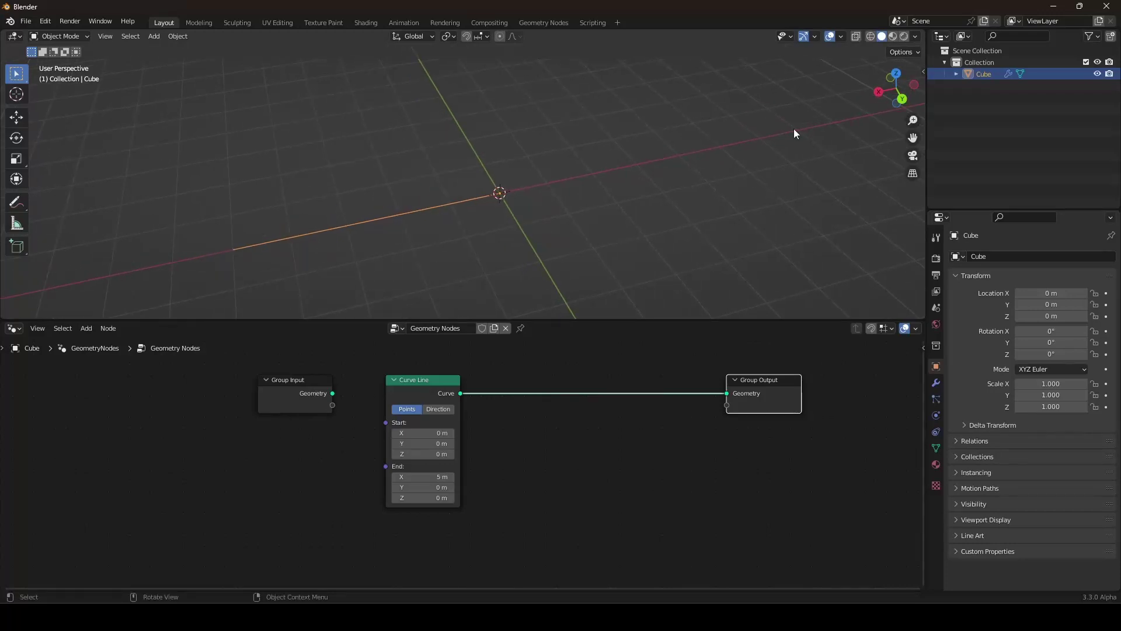
Set the Curve Line's Start X to -5 m
{"action": "left_click", "coordinate": [427, 433]}
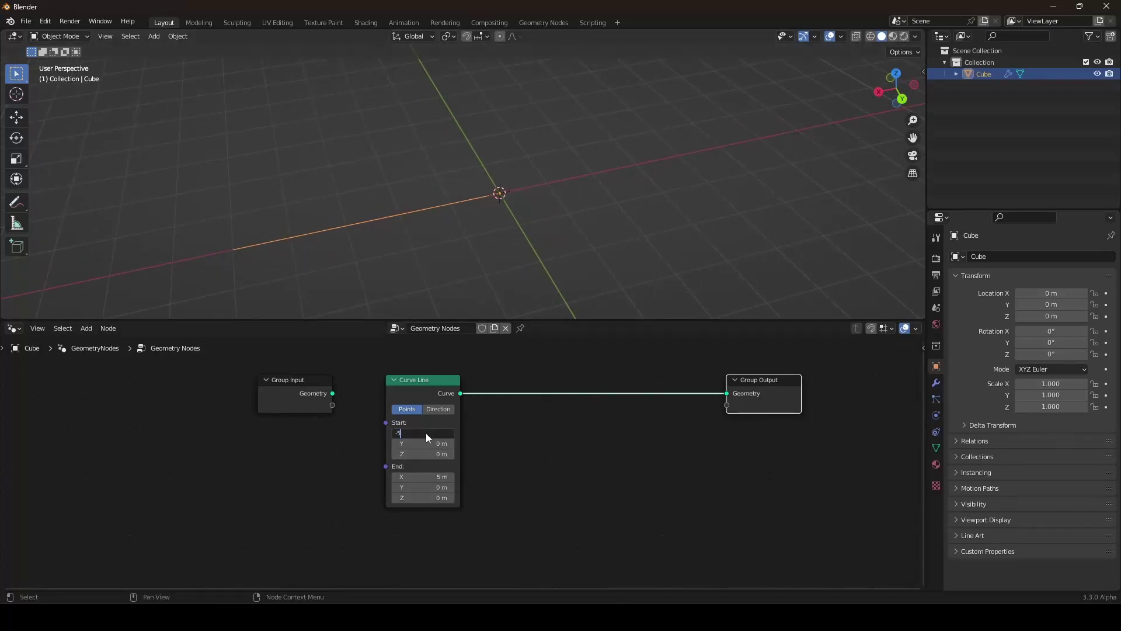
{"action": "type", "text": "-5"}
{"action": "key", "text": "Return"}
{"action": "mouse_move", "coordinate": [395, 188]}
{"action": "middle_mouse_down"}
{"action": "mouse_move", "coordinate": [433, 182]}
{"action": "mouse_move", "coordinate": [385, 169]}
{"action": "middle_mouse_up"}
{"action": "scroll", "coordinate": [444, 387], "scroll_direction": "down", "scroll_amount": 2}
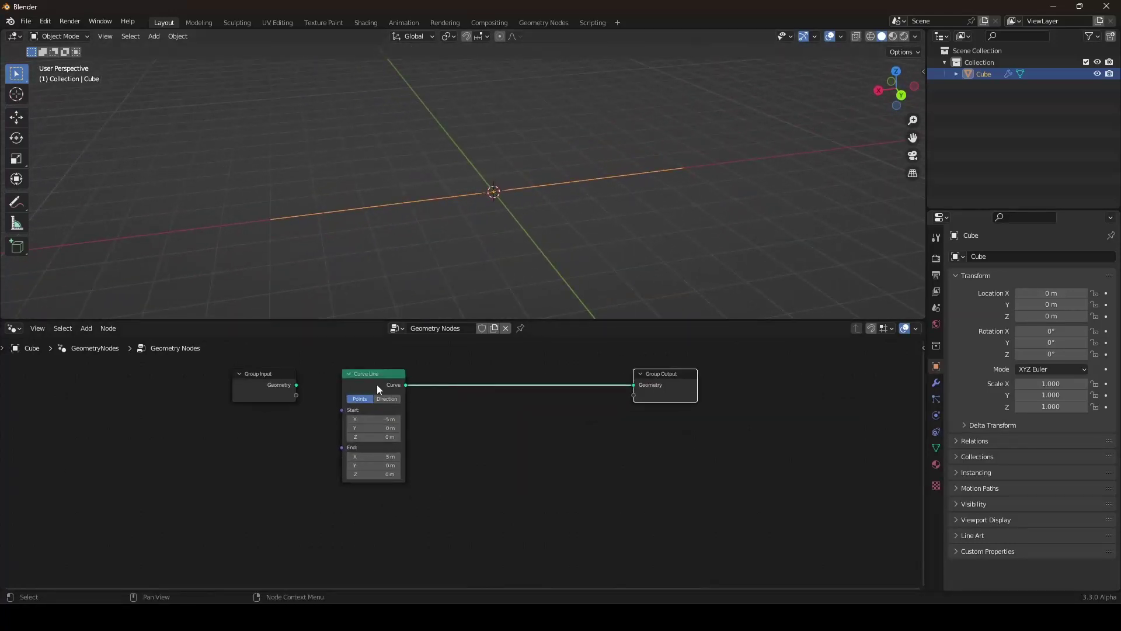
Insert an Instance on Points node into the link between Curve Line and Group Output, and place it beside the Curve Line node
{"action": "left_click_drag", "start_coordinate": [377, 384], "coordinate": [345, 366]}
{"action": "middle_click_drag", "start_coordinate": [475, 408], "coordinate": [455, 416]}
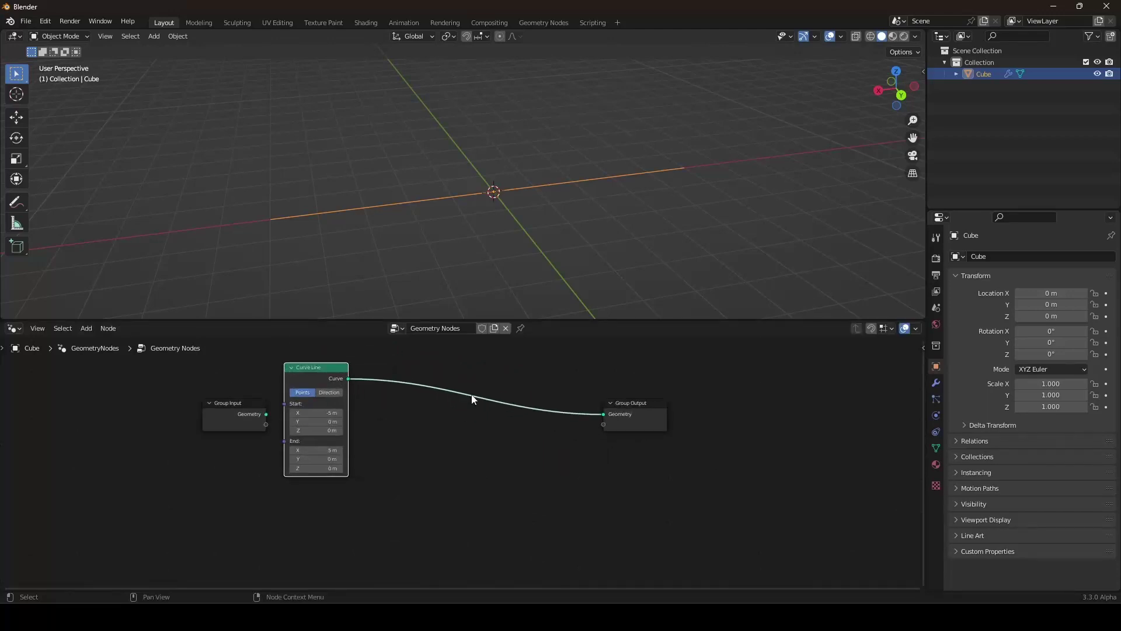
{"action": "key", "text": "shift+a"}
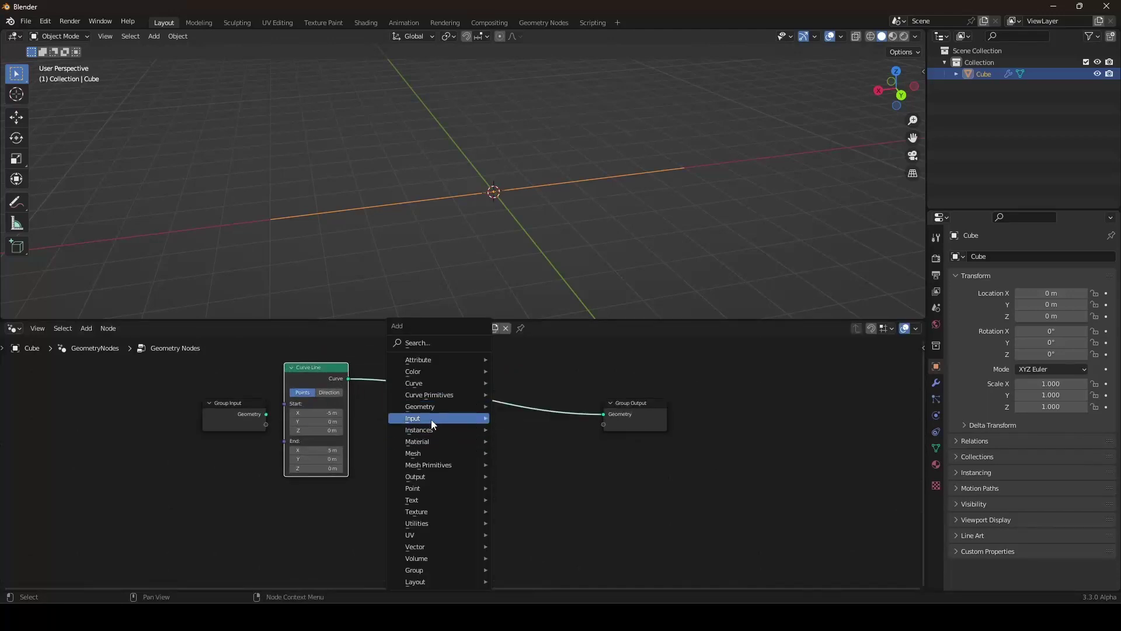
{"action": "mouse_move", "coordinate": [433, 431]}
{"action": "left_click", "coordinate": [569, 430]}
{"action": "left_click", "coordinate": [446, 389]}
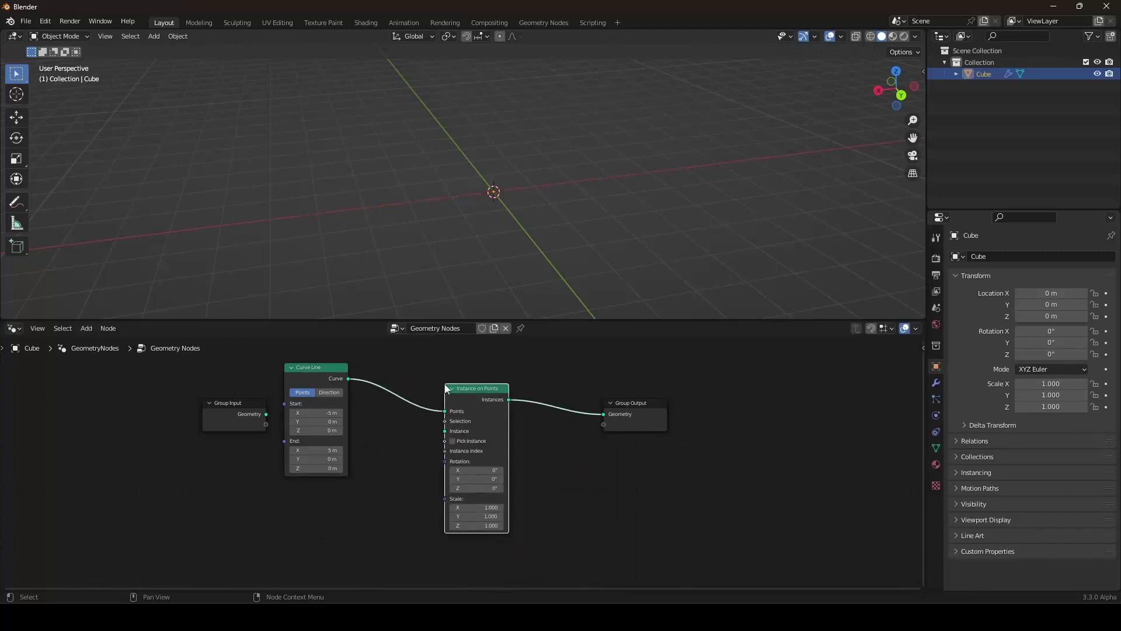
{"action": "middle_click_drag", "start_coordinate": [403, 280], "coordinate": [383, 68]}
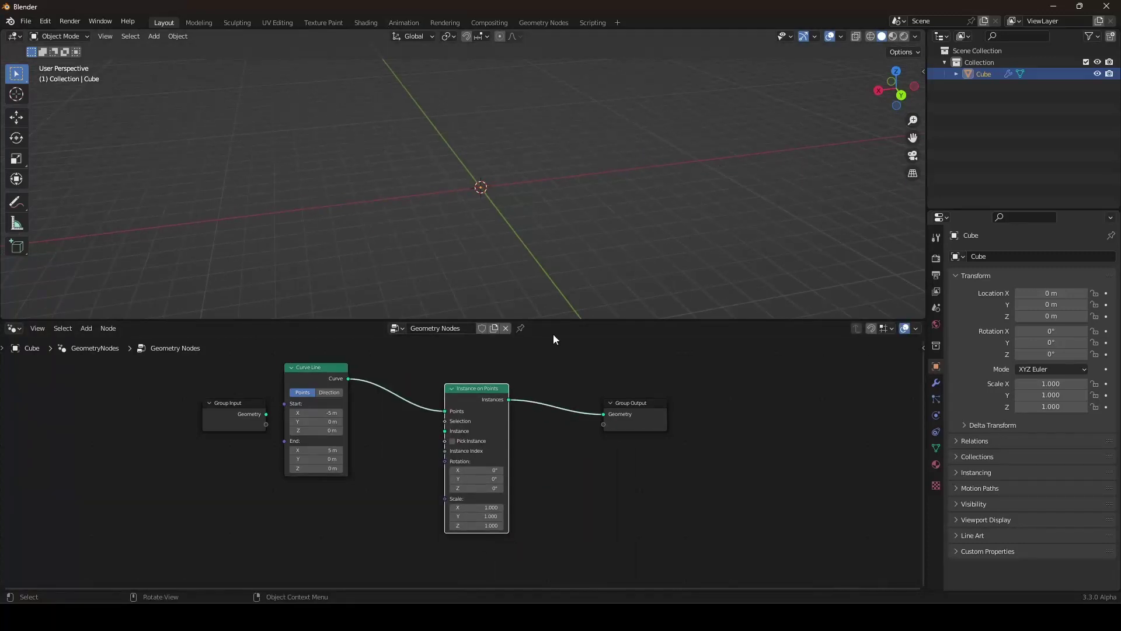
{"action": "left_click_drag", "start_coordinate": [485, 411], "coordinate": [434, 389]}
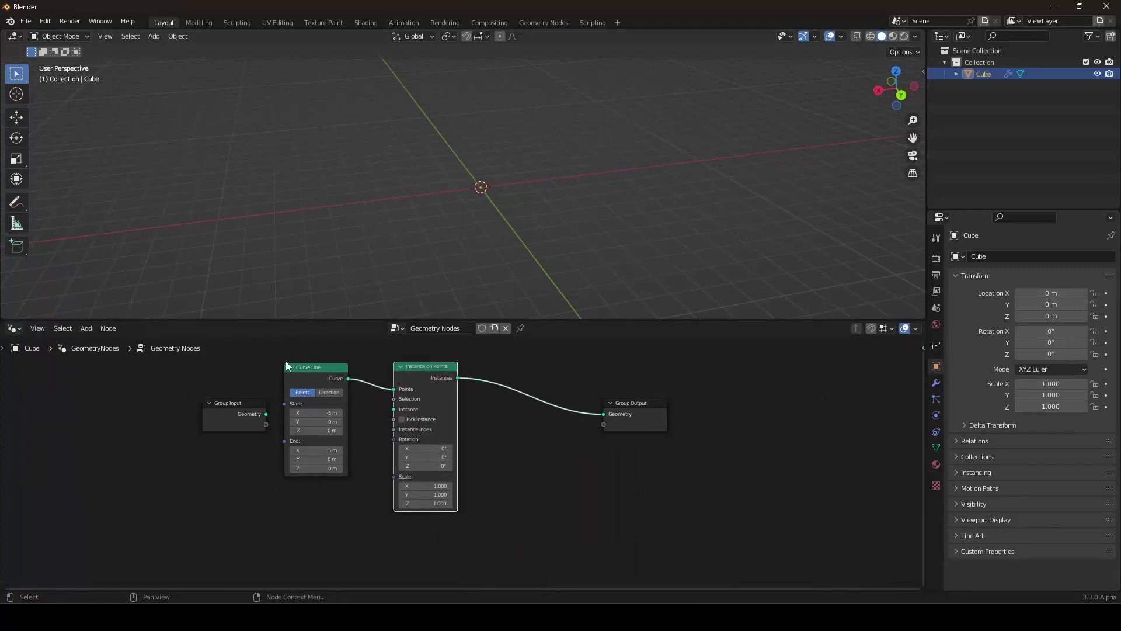
Duplicate the Curve Line node, place the copy below the original and connect its Curve output to the Instance input of Instance on Points
{"action": "left_click", "coordinate": [306, 375]}
{"action": "key", "text": "shift+d"}
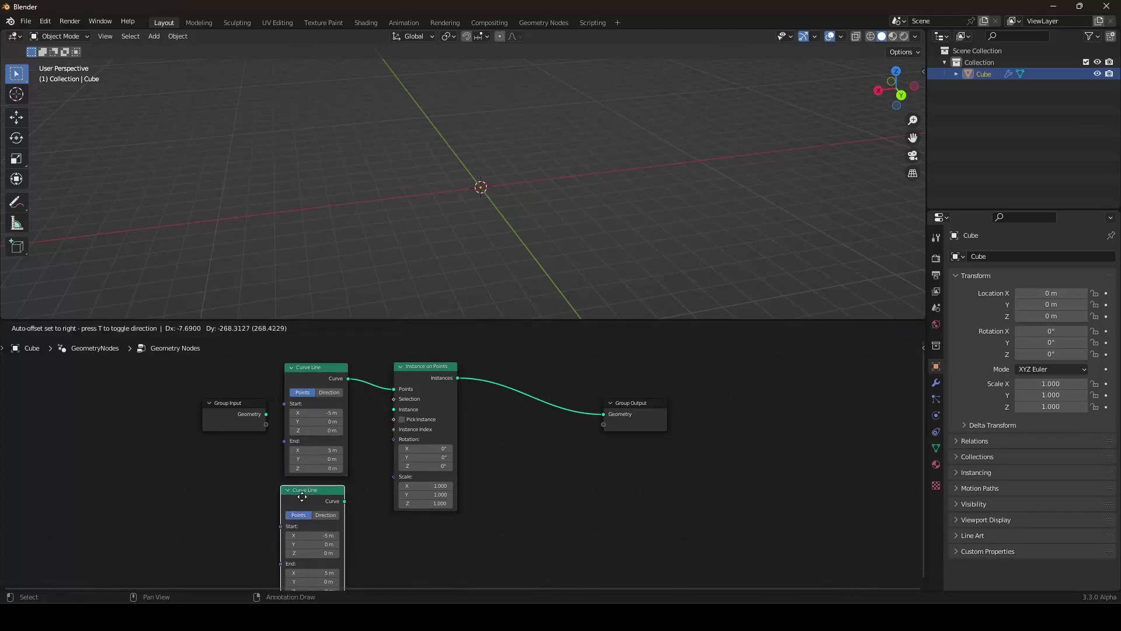
{"action": "left_click", "coordinate": [306, 492]}
{"action": "left_click_drag", "start_coordinate": [349, 496], "coordinate": [395, 409]}
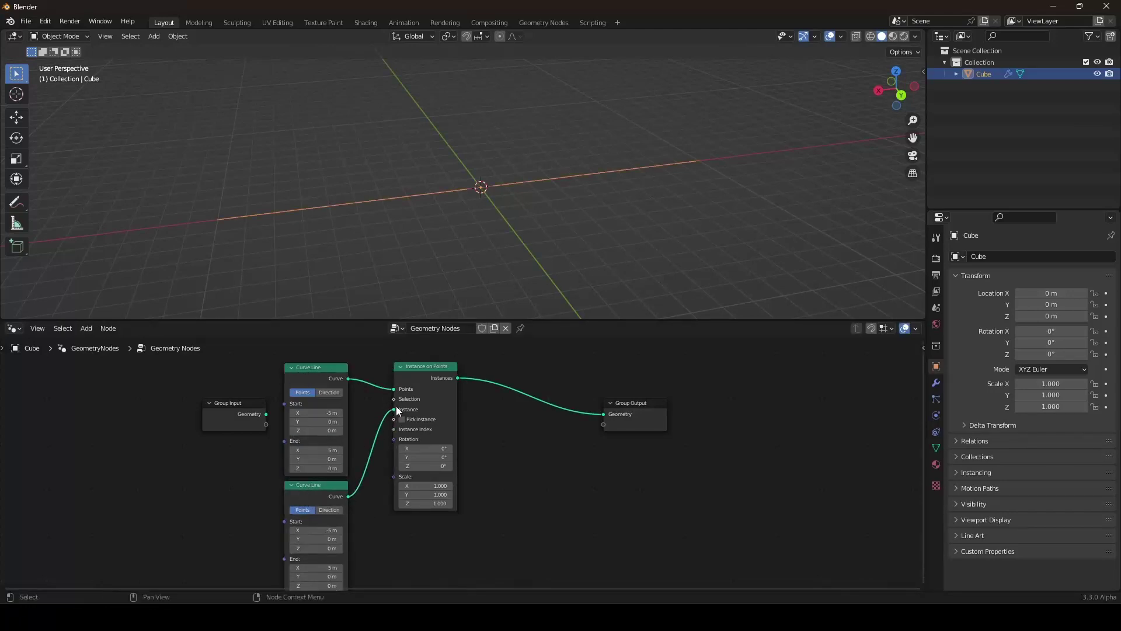
{"action": "mouse_move", "coordinate": [482, 198]}
{"action": "middle_mouse_down"}
{"action": "mouse_move", "coordinate": [465, 185]}
{"action": "mouse_move", "coordinate": [482, 186]}
{"action": "middle_mouse_up"}
{"action": "scroll", "coordinate": [482, 186], "scroll_direction": "up", "scroll_amount": 2}
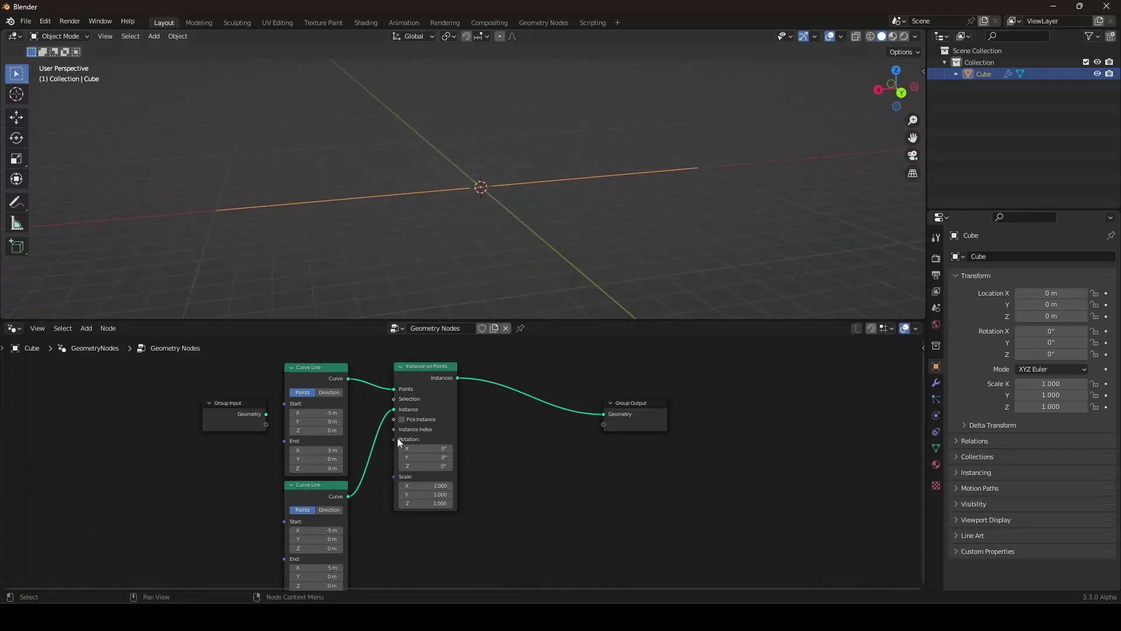
Make the duplicated Curve Line vertical by setting Start X to 0 m, End X to 0 m and End Z to 1 m
{"action": "scroll", "coordinate": [397, 437], "scroll_direction": "down", "scroll_amount": 5}
{"action": "middle_click_drag", "start_coordinate": [398, 525], "coordinate": [435, 410]}
{"action": "scroll", "coordinate": [435, 410], "scroll_direction": "up", "scroll_amount": 5}
{"action": "double_click", "coordinate": [379, 380]}
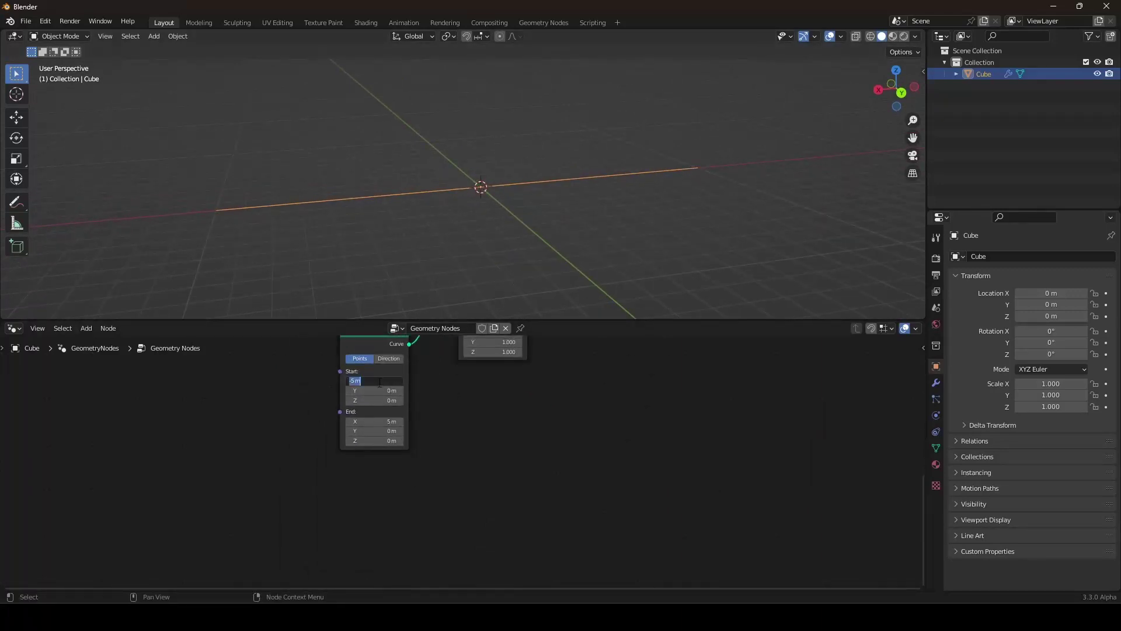
{"action": "type", "text": "0"}
{"action": "key", "text": "Return"}
{"action": "double_click", "coordinate": [369, 421]}
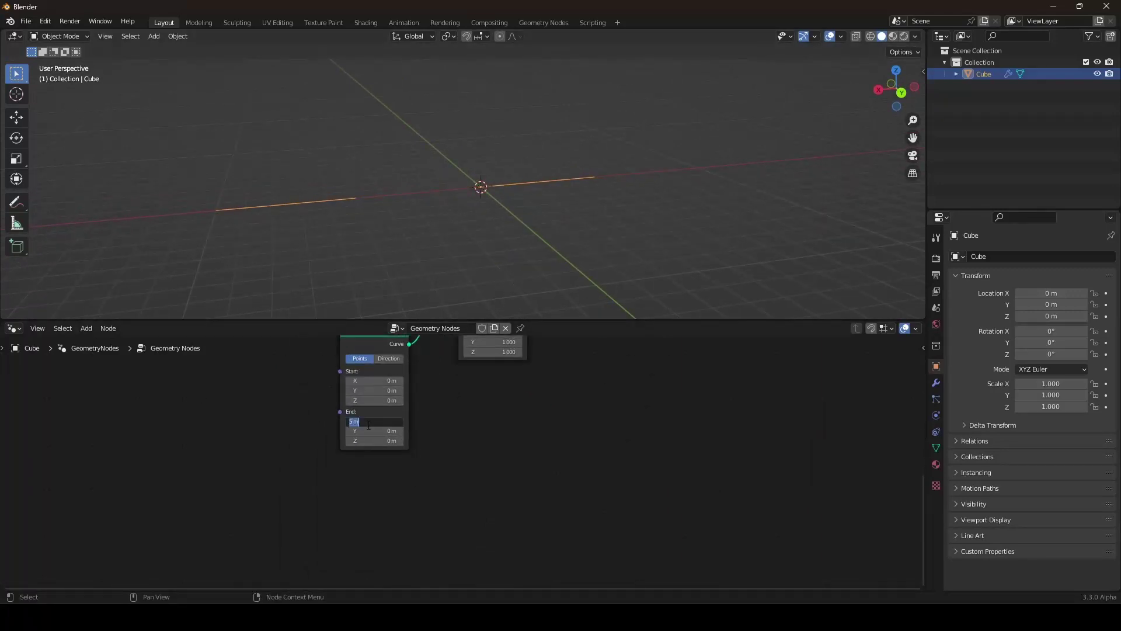
{"action": "type", "text": "0"}
{"action": "key", "text": "Return"}
{"action": "double_click", "coordinate": [369, 441]}
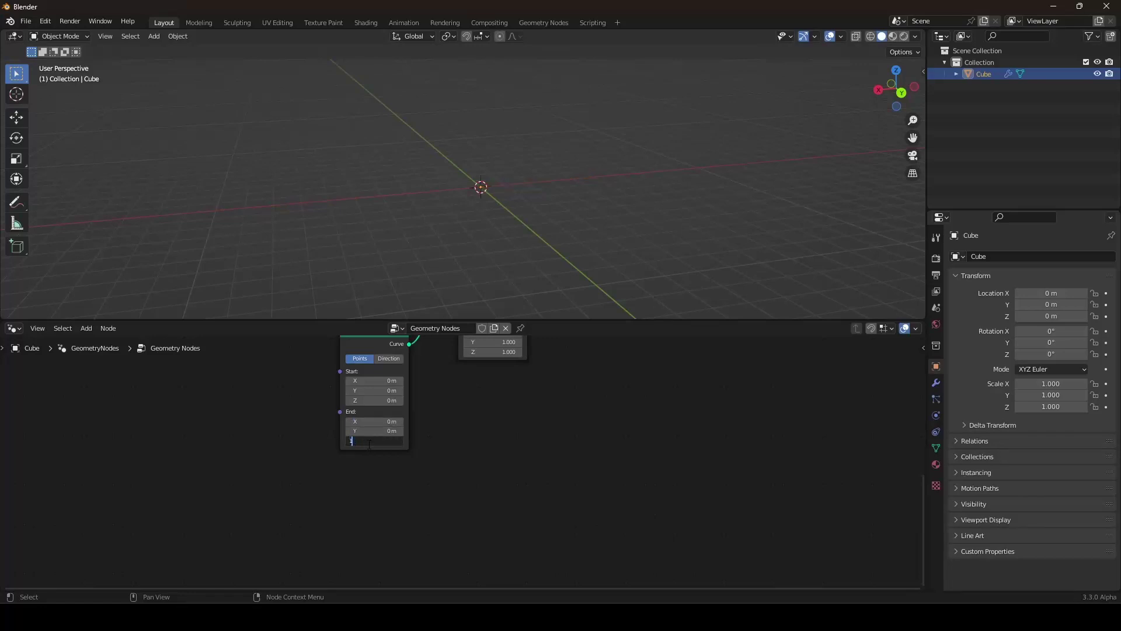
{"action": "type", "text": "1"}
{"action": "key", "text": "Return"}
{"action": "middle_click_drag", "start_coordinate": [449, 196], "coordinate": [501, 181]}
{"action": "scroll", "coordinate": [496, 433], "scroll_direction": "down", "scroll_amount": 6}
{"action": "middle_click_drag", "start_coordinate": [496, 432], "coordinate": [496, 479]}
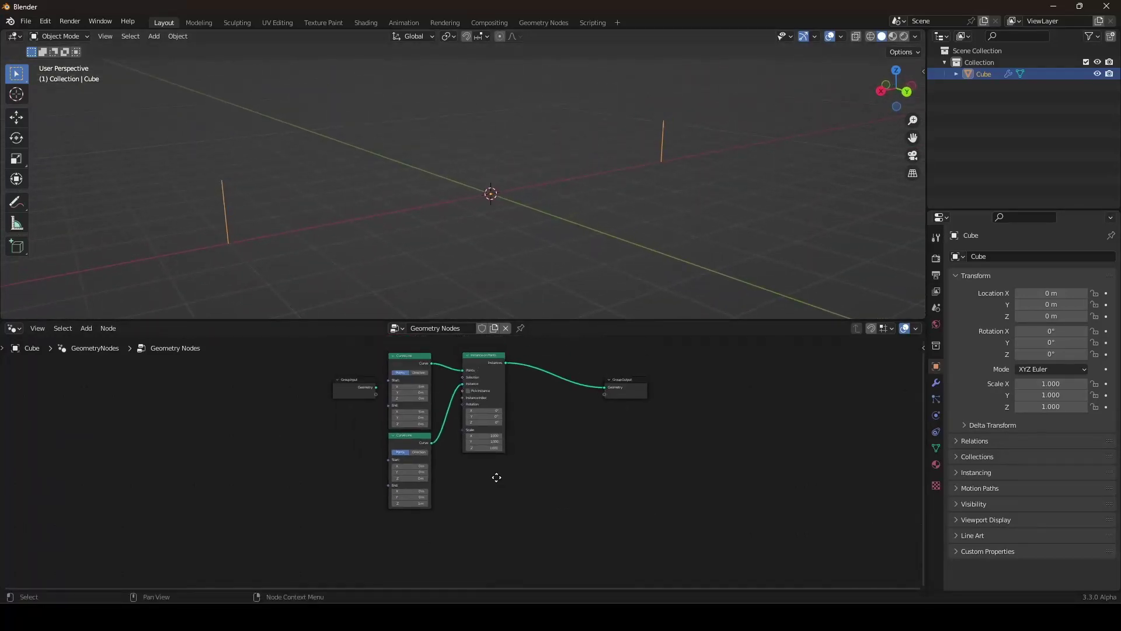
{"action": "scroll", "coordinate": [496, 478], "scroll_direction": "up", "scroll_amount": 5}
{"action": "left_click_drag", "start_coordinate": [384, 522], "coordinate": [403, 522], "text": "ctrl"}
{"action": "right_click", "coordinate": [384, 523]}
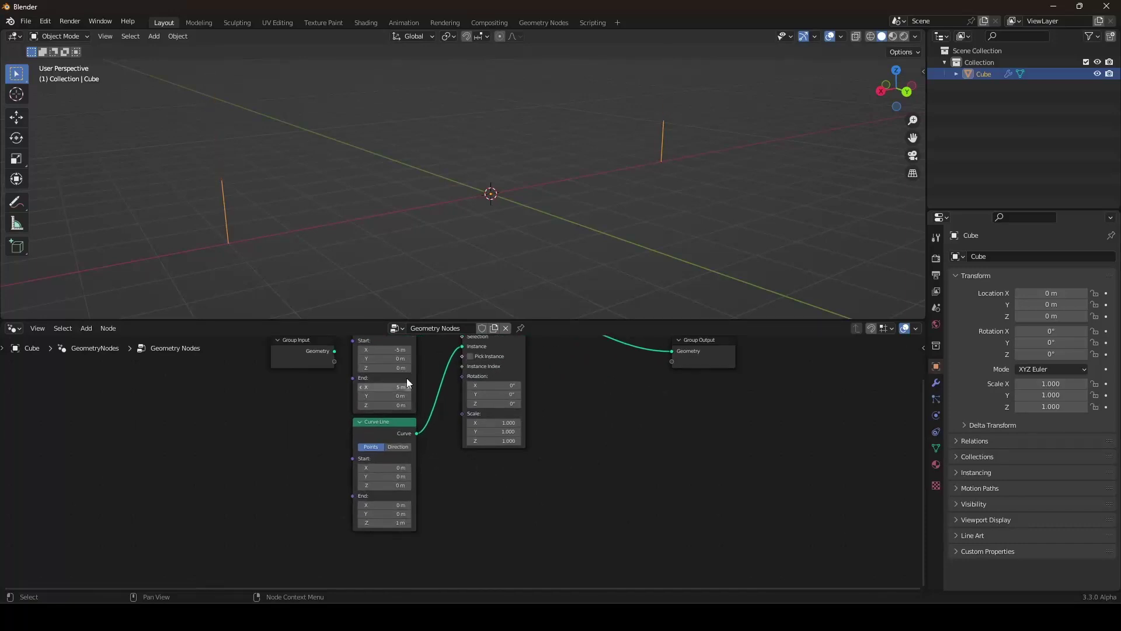
{"action": "scroll", "coordinate": [411, 278], "scroll_direction": "down", "scroll_amount": 2}
{"action": "middle_click_drag", "start_coordinate": [411, 274], "coordinate": [595, 254]}
{"action": "scroll", "coordinate": [594, 251], "scroll_direction": "up", "scroll_amount": 4}
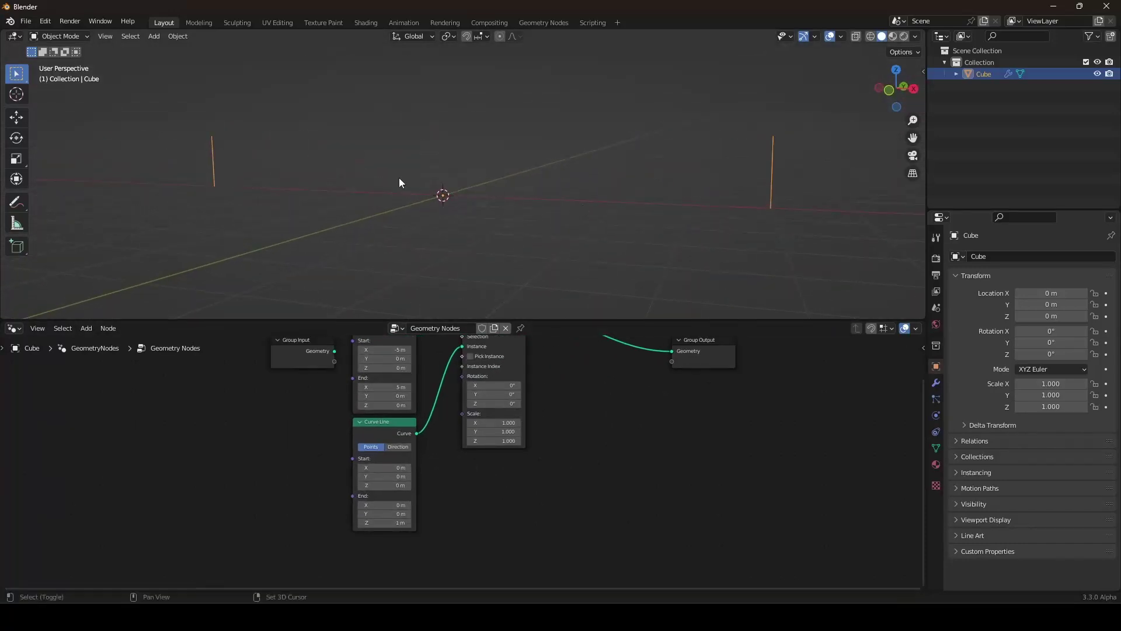
{"action": "scroll", "coordinate": [409, 141], "scroll_direction": "down", "scroll_amount": 2}
{"action": "middle_click_drag", "start_coordinate": [410, 141], "coordinate": [387, 152]}
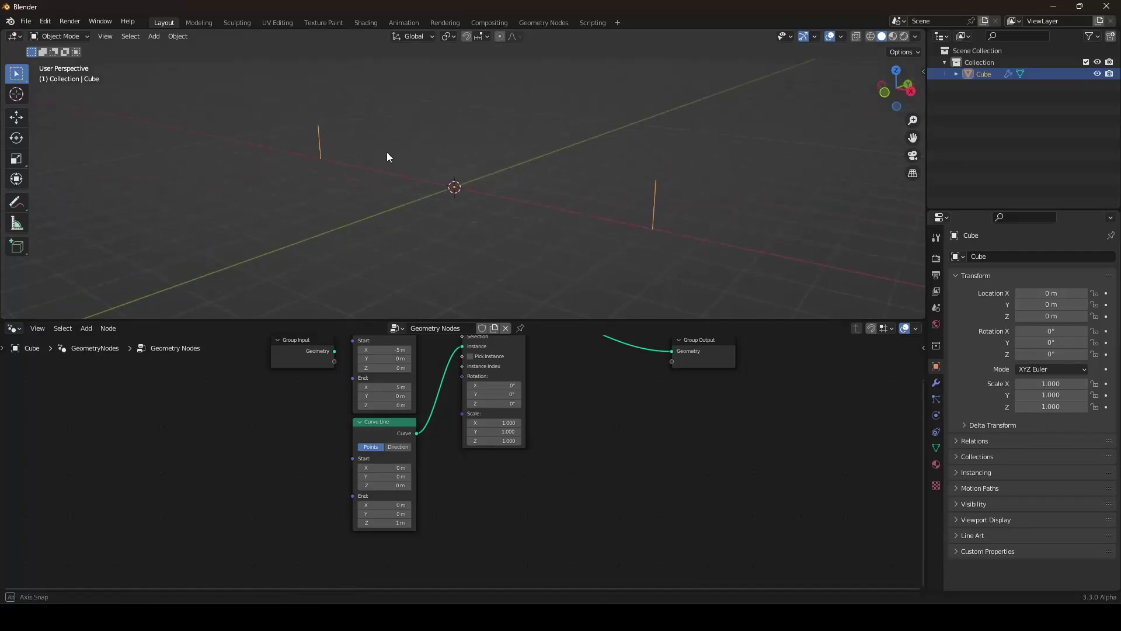
{"action": "scroll", "coordinate": [387, 152], "scroll_direction": "up", "scroll_amount": 1}
Move the Instance on Points and Group Output nodes together, further away from the two Curve Line nodes
{"action": "scroll", "coordinate": [408, 371], "scroll_direction": "down", "scroll_amount": 5}
{"action": "middle_click_drag", "start_coordinate": [407, 374], "coordinate": [417, 417]}
{"action": "scroll", "coordinate": [417, 417], "scroll_direction": "up", "scroll_amount": 3}
{"action": "scroll", "coordinate": [417, 417], "scroll_direction": "up", "scroll_amount": 1}
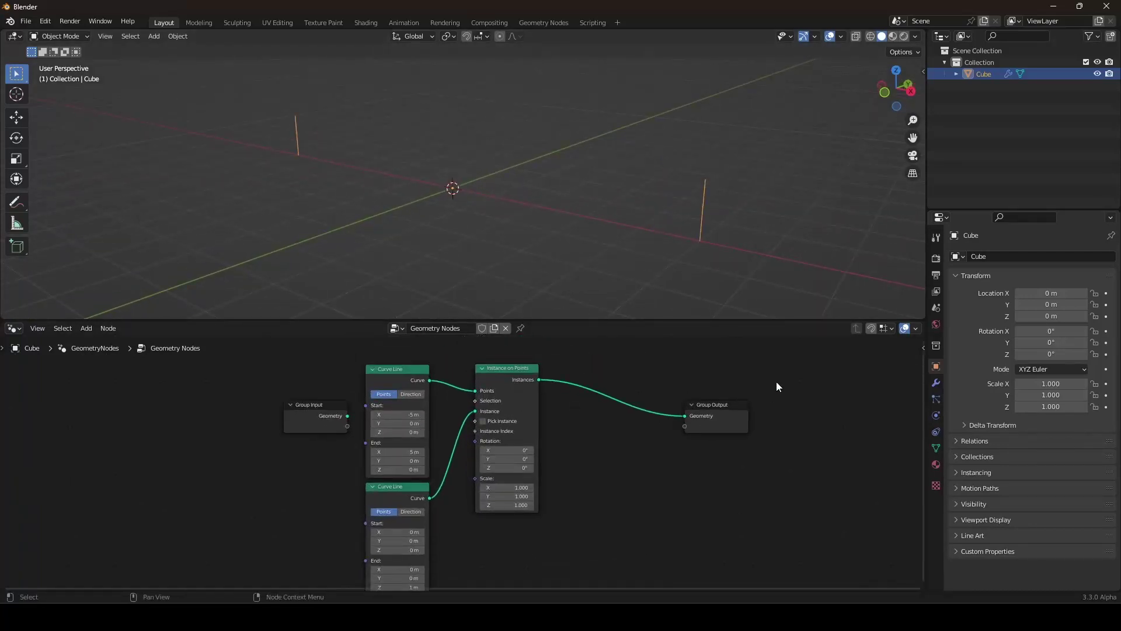
{"action": "left_click_drag", "start_coordinate": [776, 380], "coordinate": [480, 527]}
{"action": "key", "text": "g"}
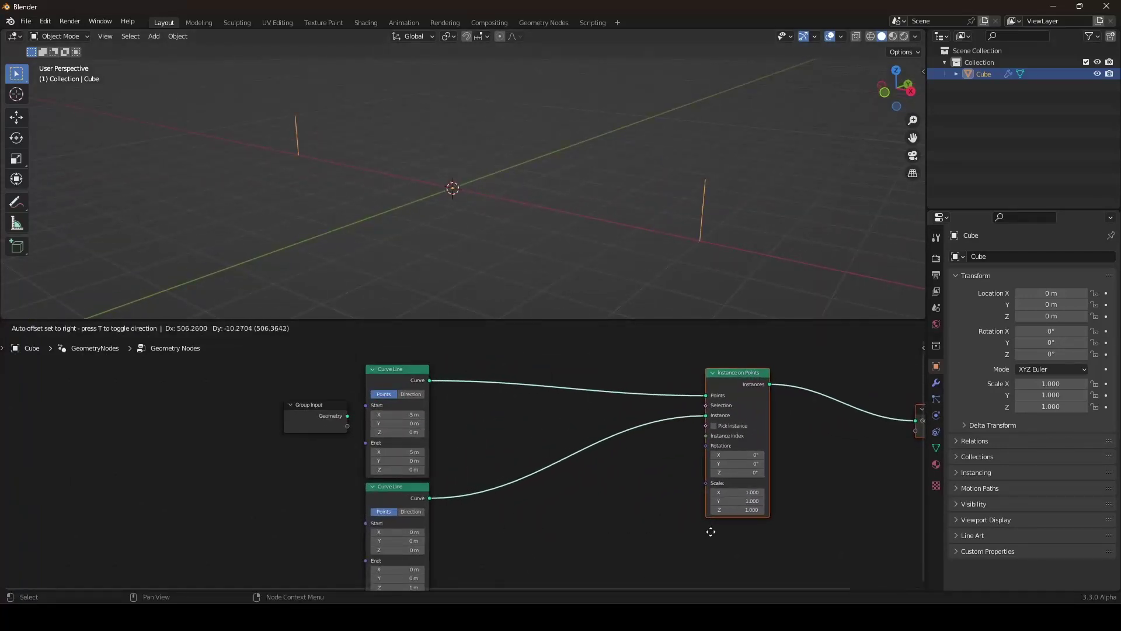
{"action": "left_click", "coordinate": [709, 536]}
Insert a Resample Curve node into the link between the first Curve Line and the Points input of Instance on Points
{"action": "left_click", "coordinate": [407, 380]}
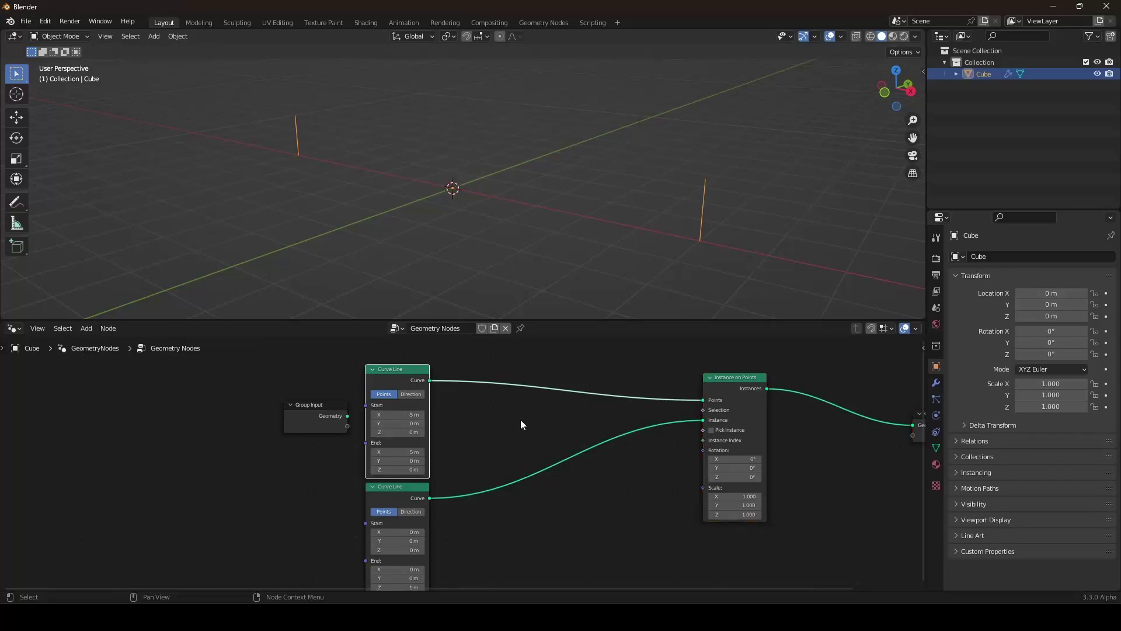
{"action": "scroll", "coordinate": [546, 398], "scroll_direction": "down", "scroll_amount": 3}
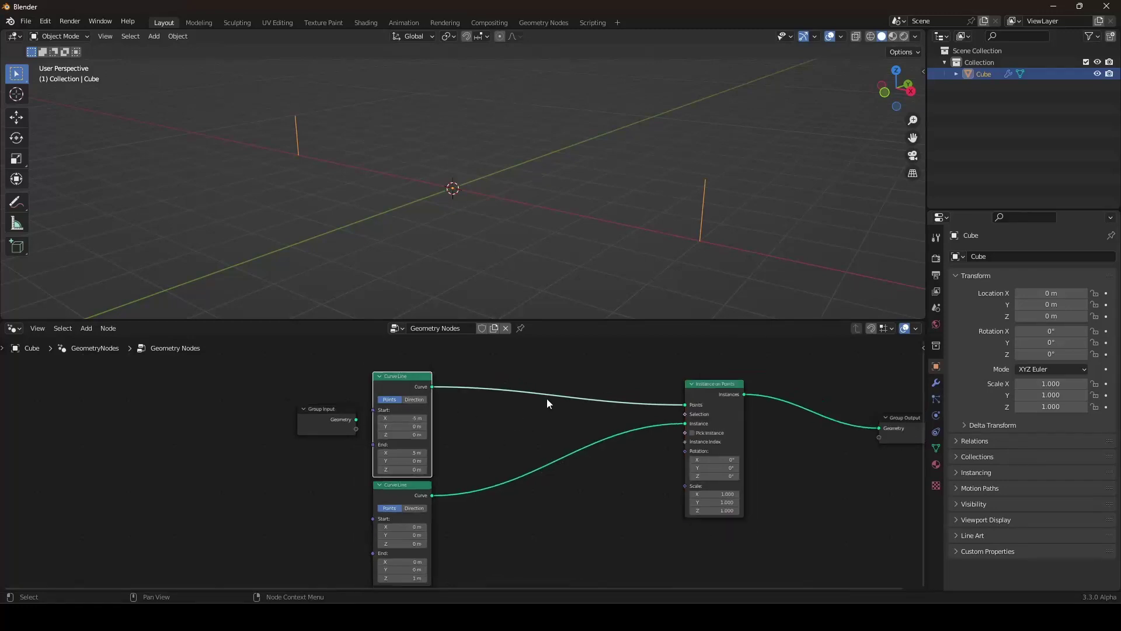
{"action": "middle_click_drag", "start_coordinate": [546, 399], "coordinate": [460, 394]}
{"action": "scroll", "coordinate": [516, 397], "scroll_direction": "up", "scroll_amount": 2}
{"action": "scroll", "coordinate": [517, 397], "scroll_direction": "down", "scroll_amount": 1}
{"action": "scroll", "coordinate": [452, 394], "scroll_direction": "up", "scroll_amount": 2}
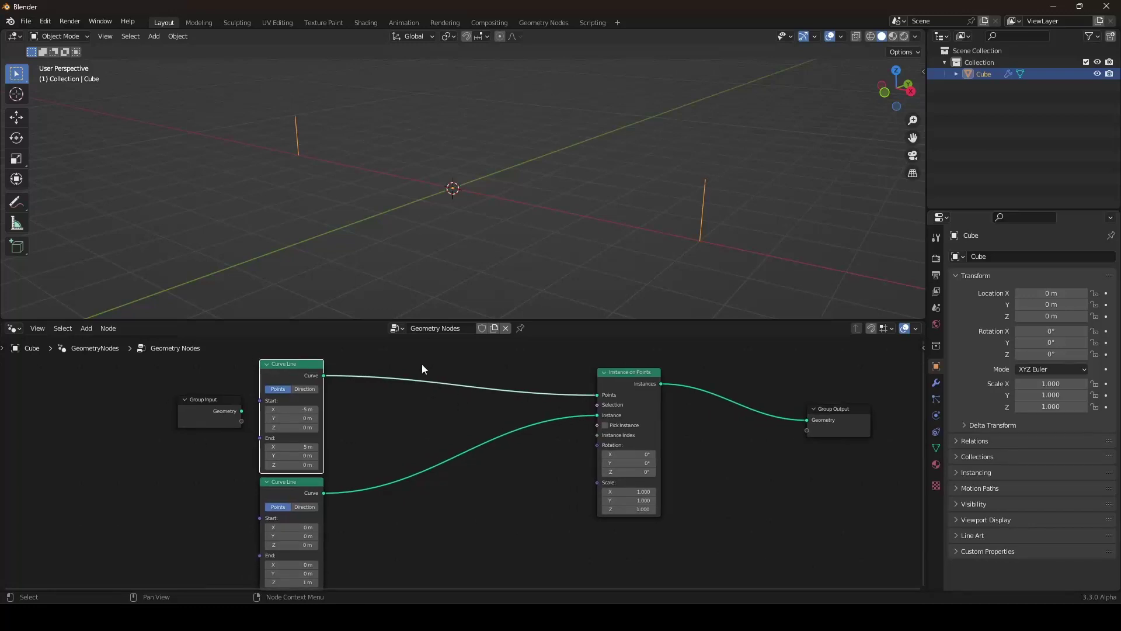
{"action": "key", "text": "shift+a"}
{"action": "mouse_move", "coordinate": [389, 317]}
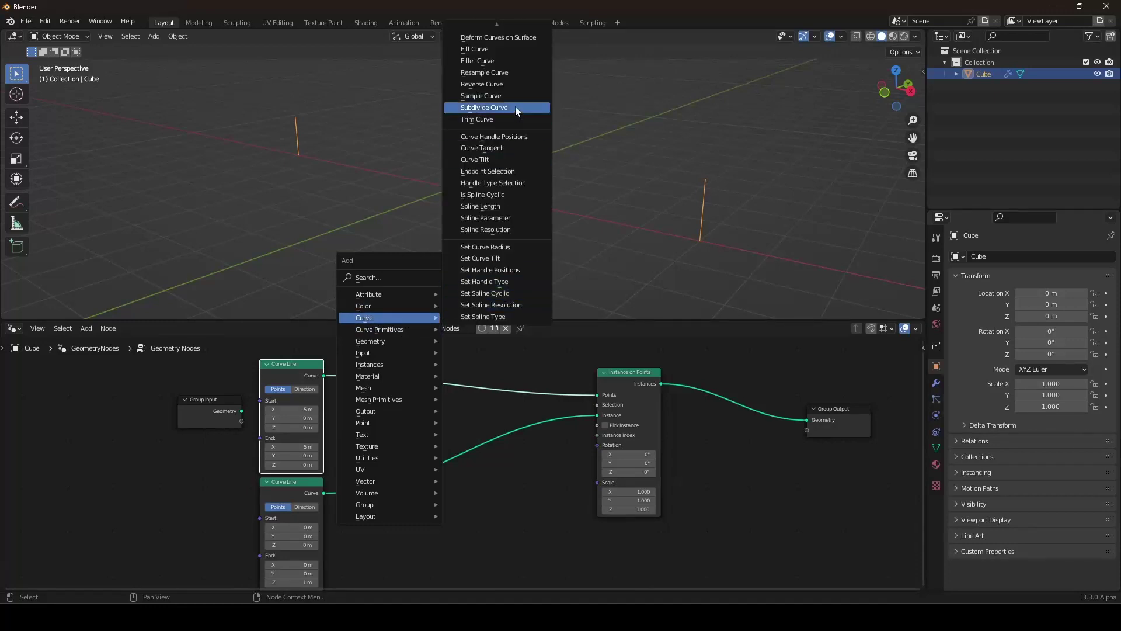
{"action": "left_click", "coordinate": [488, 77]}
{"action": "left_click", "coordinate": [394, 349]}
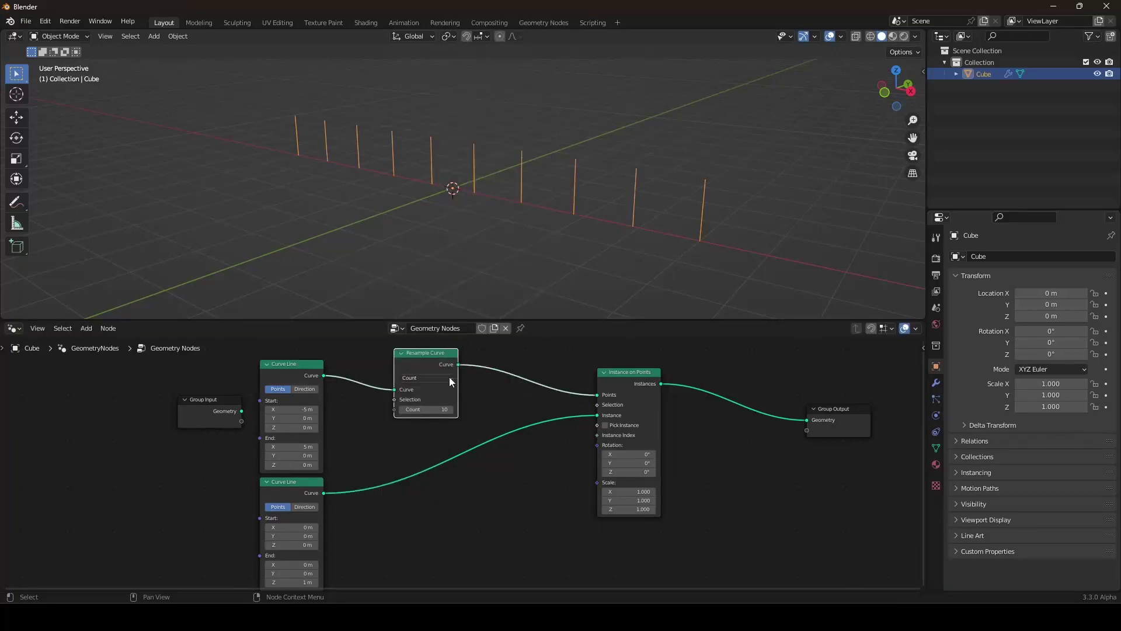
Set the Resample Curve node's Count to 100
{"action": "left_click_drag", "start_coordinate": [415, 410], "coordinate": [471, 411]}
{"action": "right_click", "coordinate": [427, 410]}
{"action": "mouse_move", "coordinate": [491, 226]}
{"action": "middle_mouse_down"}
{"action": "mouse_move", "coordinate": [468, 222]}
{"action": "mouse_move", "coordinate": [495, 224]}
{"action": "mouse_move", "coordinate": [482, 216]}
{"action": "middle_mouse_up"}
{"action": "scroll", "coordinate": [481, 216], "scroll_direction": "up", "scroll_amount": 1}
{"action": "left_click_drag", "start_coordinate": [431, 409], "coordinate": [508, 411], "text": "shift"}
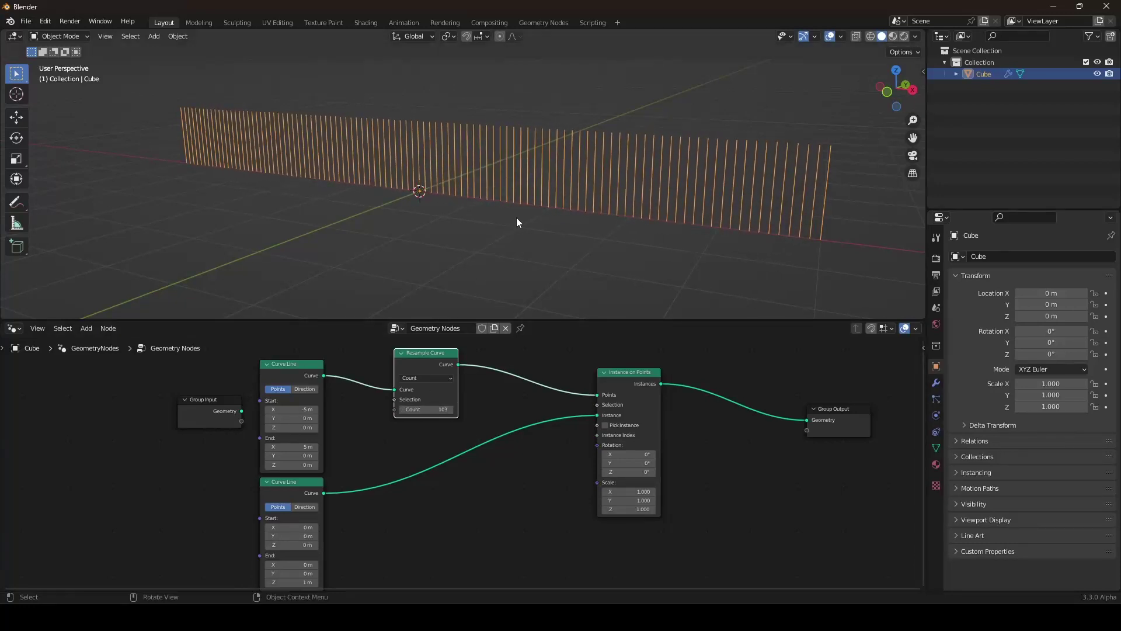
{"action": "mouse_move", "coordinate": [517, 218]}
{"action": "middle_mouse_down"}
{"action": "mouse_move", "coordinate": [504, 220]}
{"action": "mouse_move", "coordinate": [514, 226]}
{"action": "middle_mouse_up"}
{"action": "left_click", "coordinate": [430, 410]}
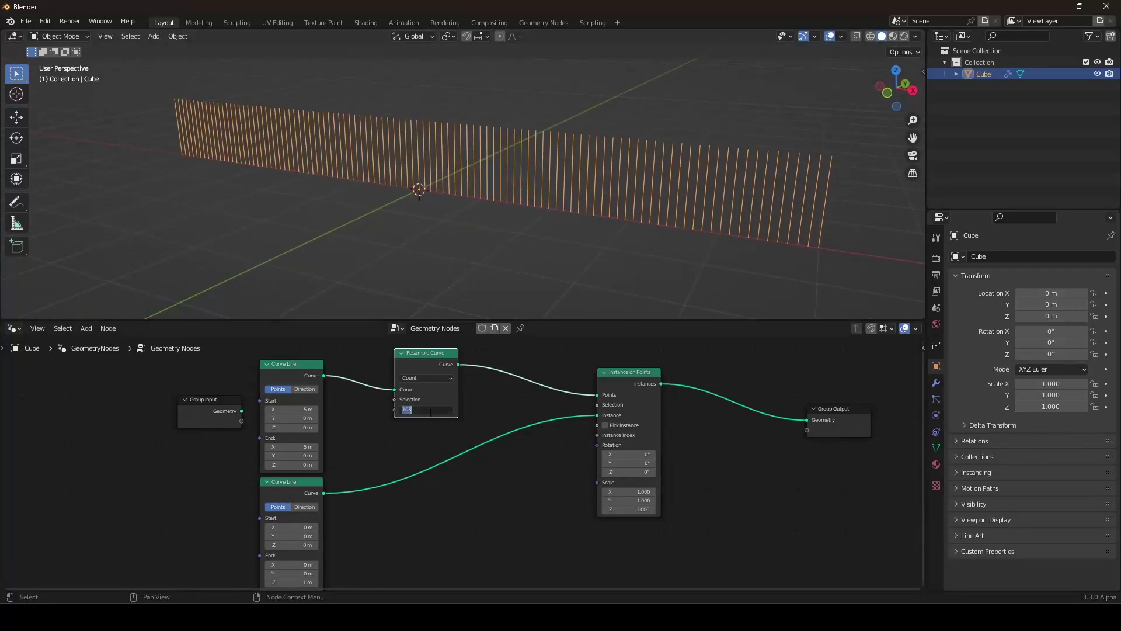
{"action": "key", "text": "Return"}
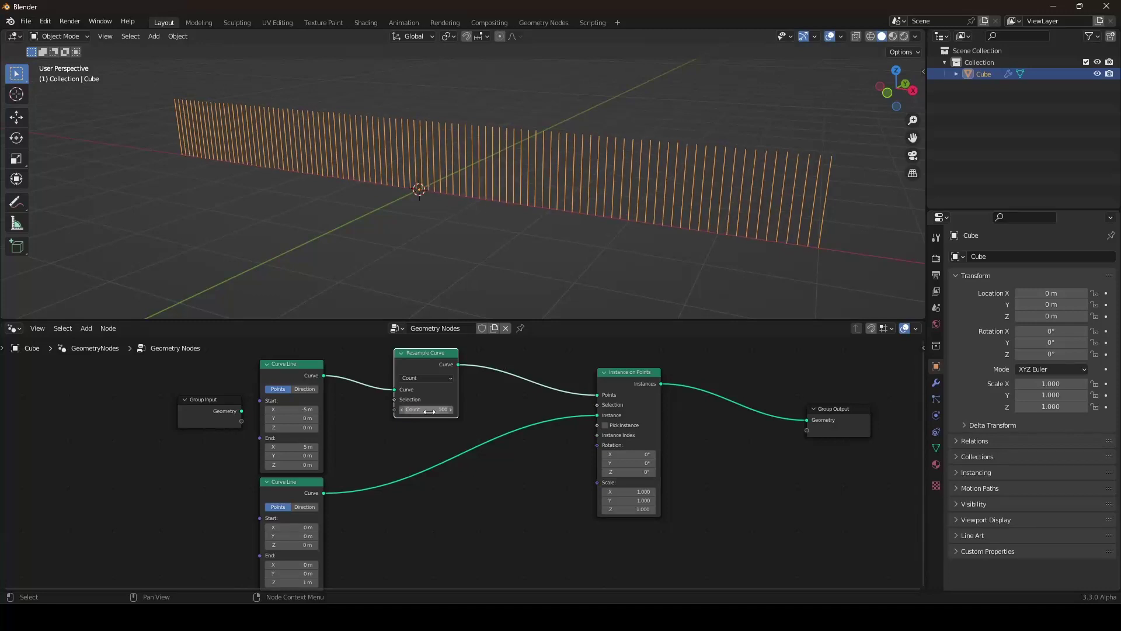
{"action": "scroll", "coordinate": [430, 442], "scroll_direction": "down", "scroll_amount": 1}
{"action": "middle_click_drag", "start_coordinate": [430, 443], "coordinate": [446, 417]}
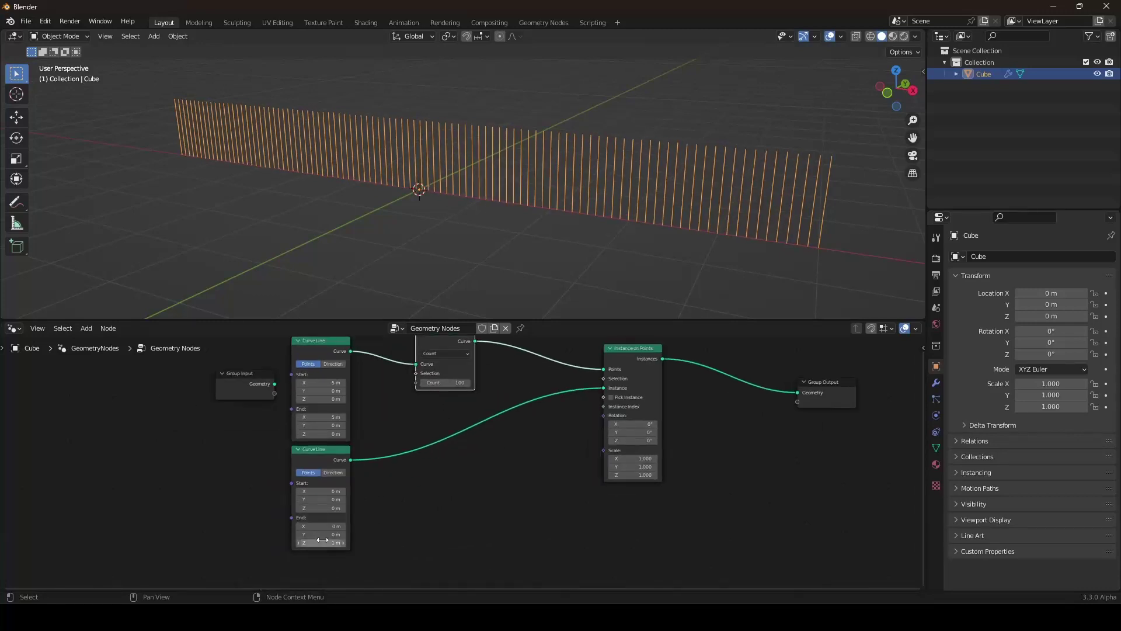
Make the instanced vertical lines taller by increasing the End Z value of the second Curve Line node
{"action": "left_click_drag", "start_coordinate": [322, 540], "coordinate": [351, 541]}
{"action": "middle_click_drag", "start_coordinate": [472, 204], "coordinate": [468, 259]}
{"action": "left_click_drag", "start_coordinate": [322, 542], "coordinate": [315, 542]}
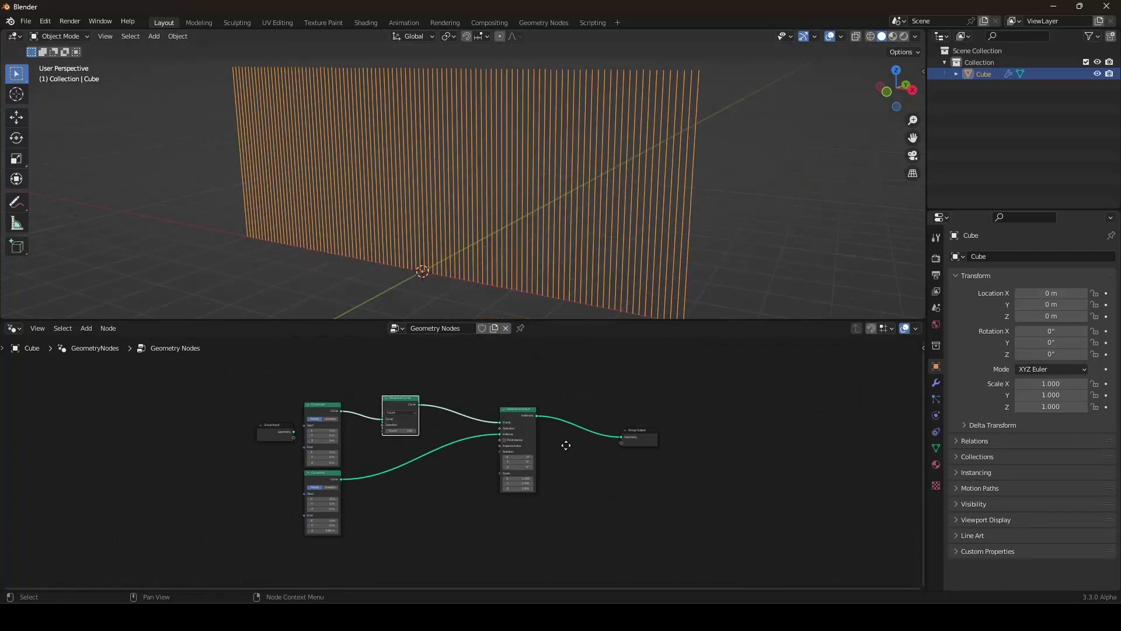
Move the Resample Curve and Instance on Points nodes closer to the two Curve Line nodes to tidy the node layout
{"action": "scroll", "coordinate": [592, 430], "scroll_direction": "up", "scroll_amount": 2}
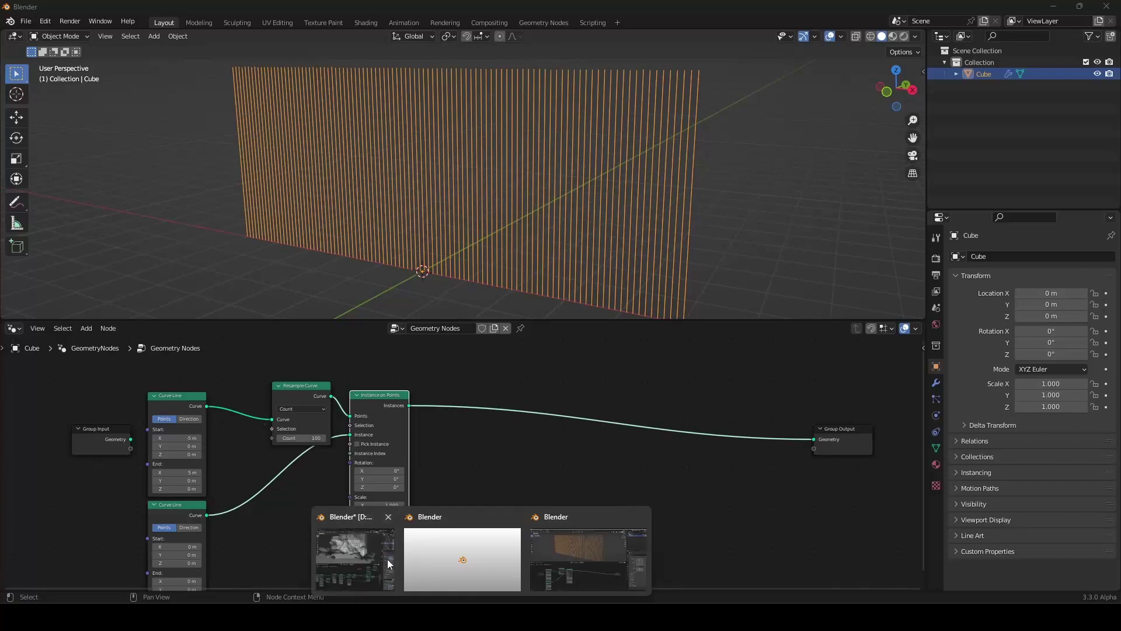
{"action": "scroll", "coordinate": [490, 472], "scroll_direction": "down", "scroll_amount": 1}
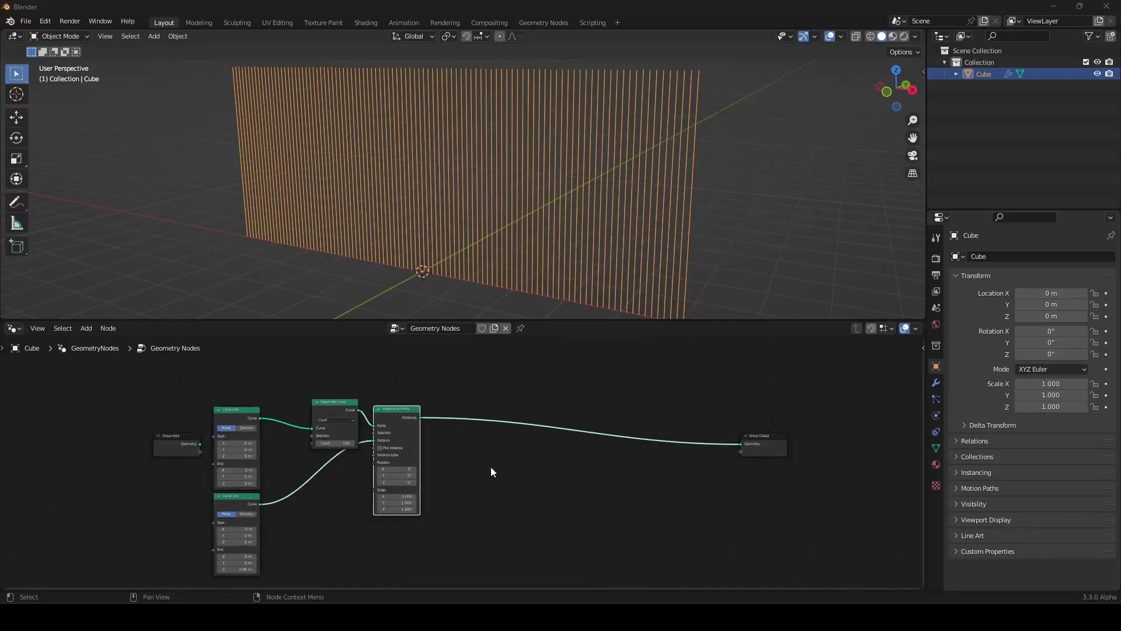
{"action": "middle_click_drag", "start_coordinate": [491, 467], "coordinate": [515, 461]}
{"action": "scroll", "coordinate": [515, 462], "scroll_direction": "up", "scroll_amount": 3}
{"action": "left_click_drag", "start_coordinate": [345, 383], "coordinate": [296, 388]}
{"action": "left_click_drag", "start_coordinate": [398, 389], "coordinate": [347, 390]}
{"action": "scroll", "coordinate": [495, 200], "scroll_direction": "down", "scroll_amount": 1}
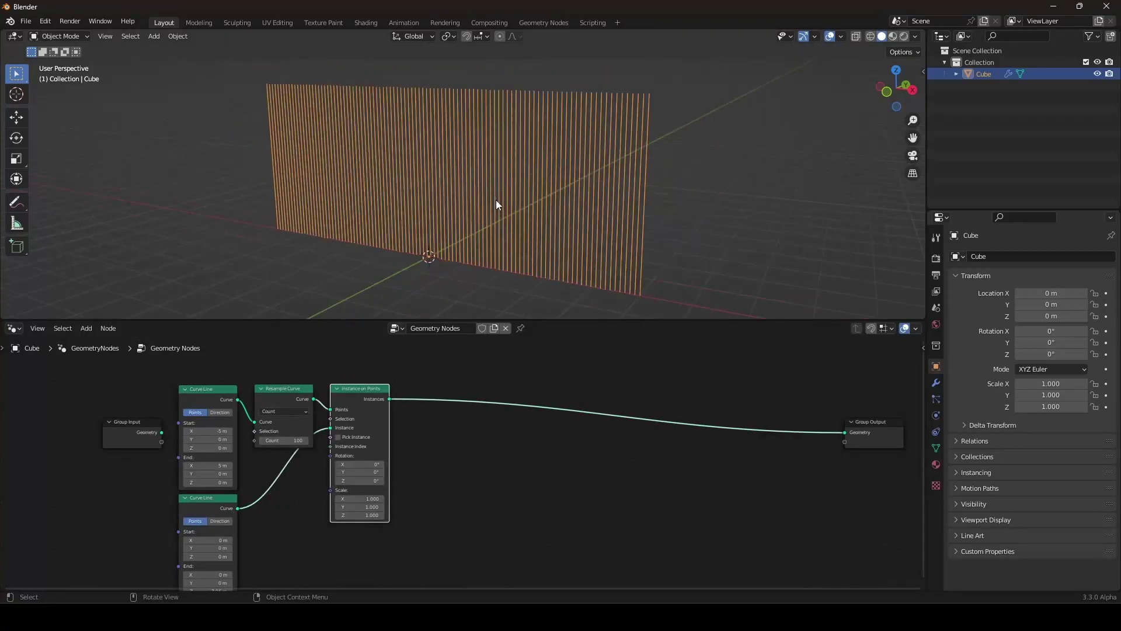
{"action": "scroll", "coordinate": [495, 199], "scroll_direction": "up", "scroll_amount": 2}
{"action": "scroll", "coordinate": [486, 431], "scroll_direction": "down", "scroll_amount": 1}
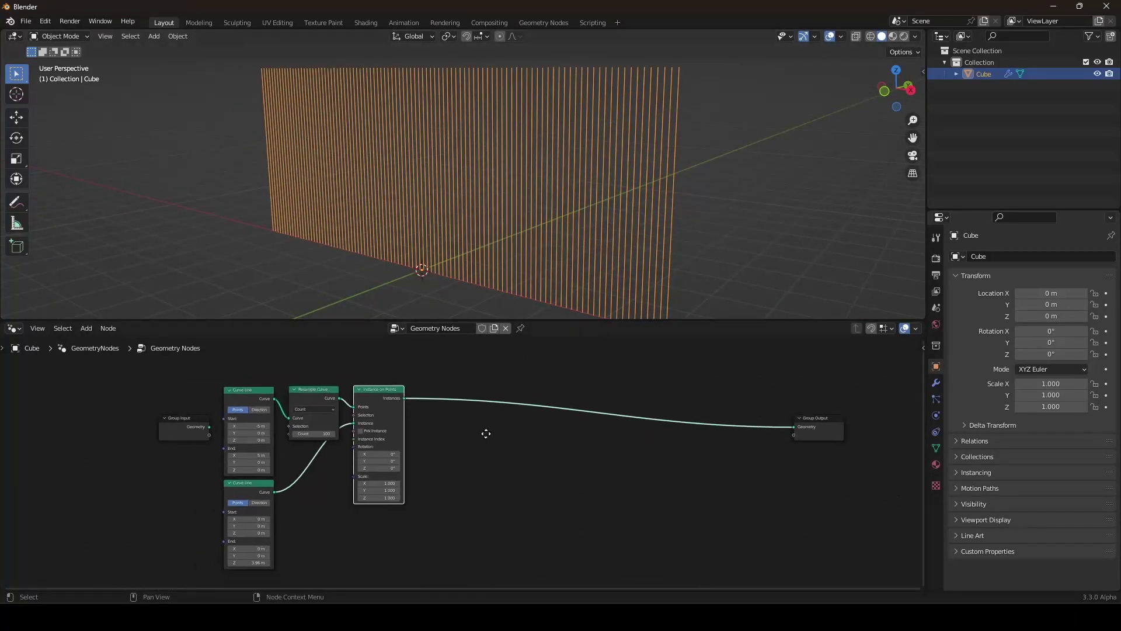
Insert a Curve to Mesh node into the link between Instance on Points and Group Output
{"action": "scroll", "coordinate": [486, 433], "scroll_direction": "up", "scroll_amount": 2}
{"action": "key", "text": "shift+a"}
{"action": "mouse_move", "coordinate": [474, 359]}
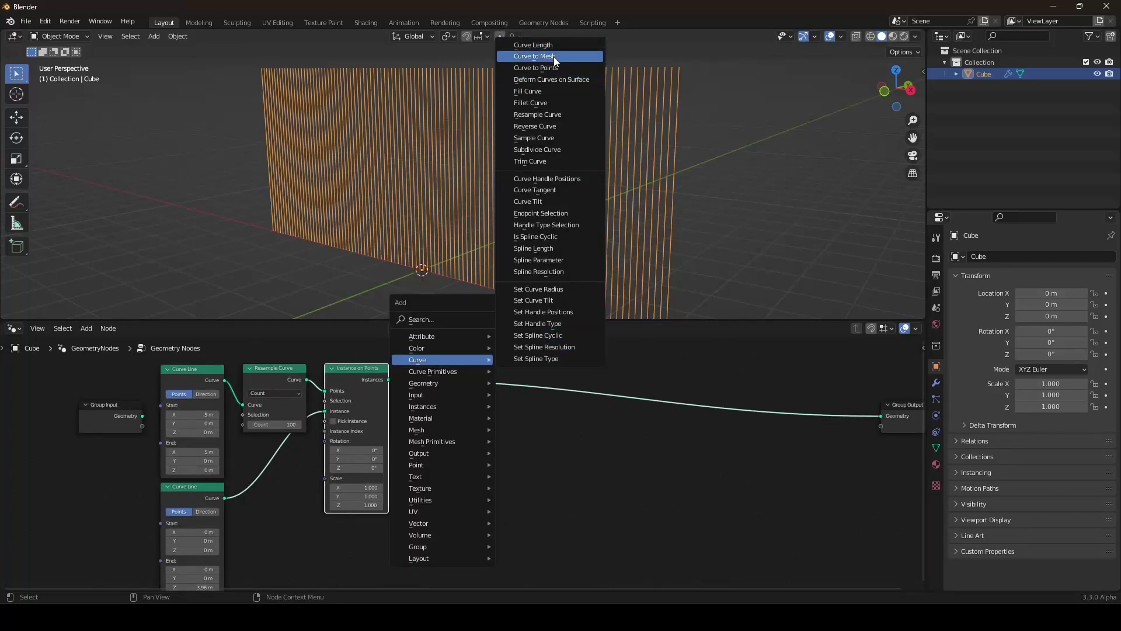
{"action": "left_click", "coordinate": [554, 56]}
{"action": "left_click", "coordinate": [468, 377]}
{"action": "left_click_drag", "start_coordinate": [468, 377], "coordinate": [550, 371]}
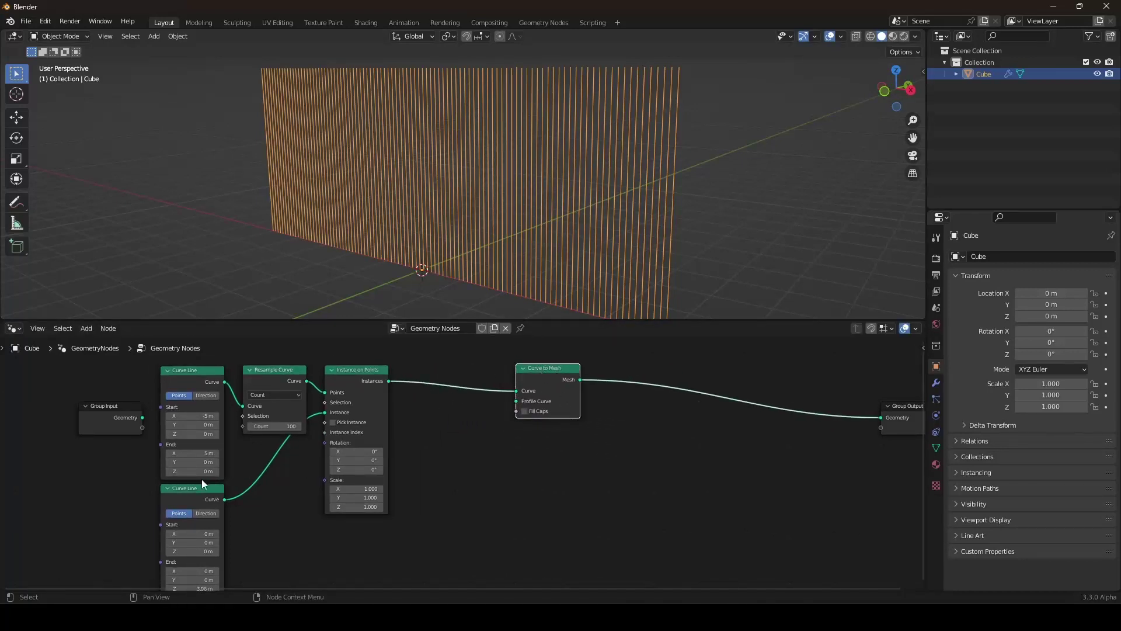
Duplicate the vertical Curve Line node and connect the copy's Curve output to the Profile Curve input of Curve to Mesh
{"action": "key", "text": "shift+d"}
{"action": "left_click", "coordinate": [454, 436]}
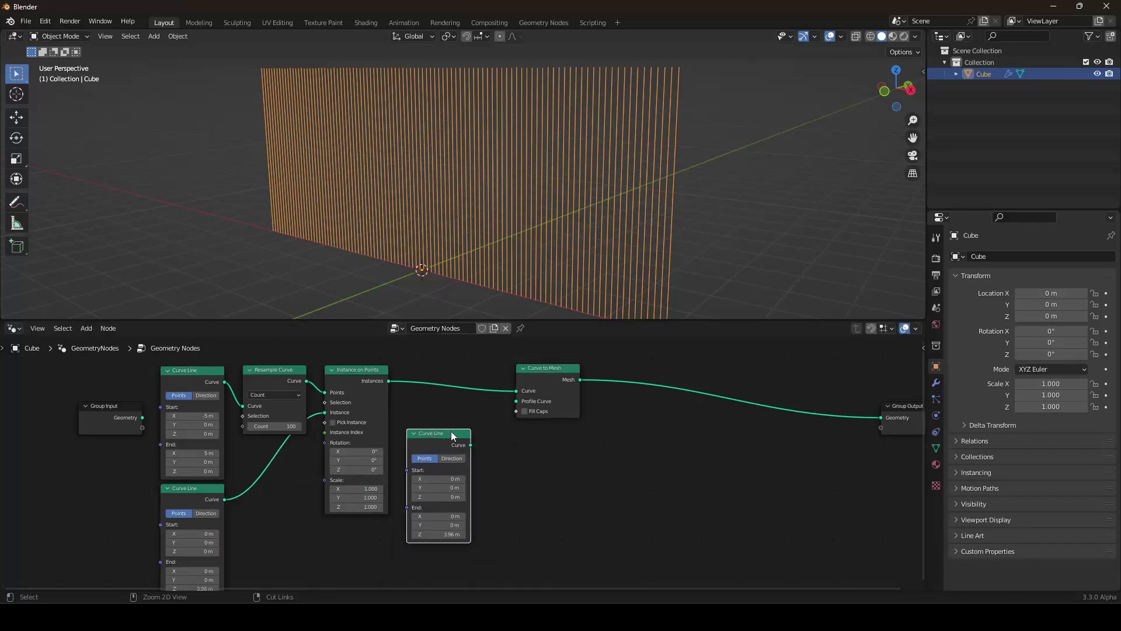
{"action": "left_click_drag", "start_coordinate": [470, 445], "coordinate": [516, 401]}
Set the profile Curve Line's End Z to 0 m and its End X to 0.1 m
{"action": "left_click", "coordinate": [448, 534]}
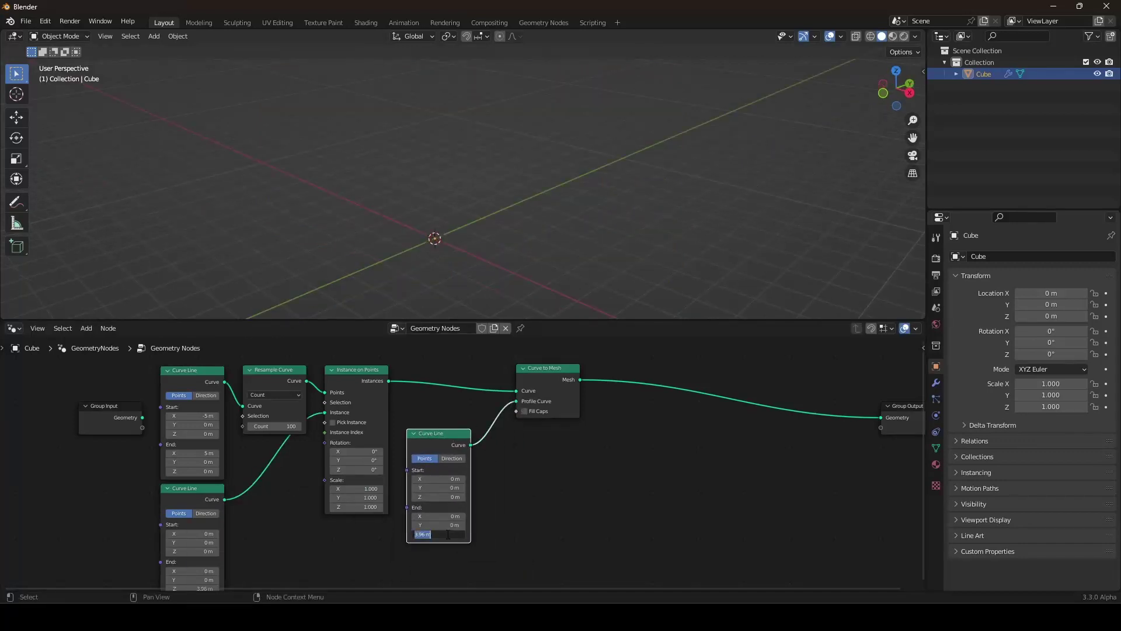
{"action": "type", "text": "0"}
{"action": "key", "text": "Return"}
{"action": "left_click", "coordinate": [436, 515]}
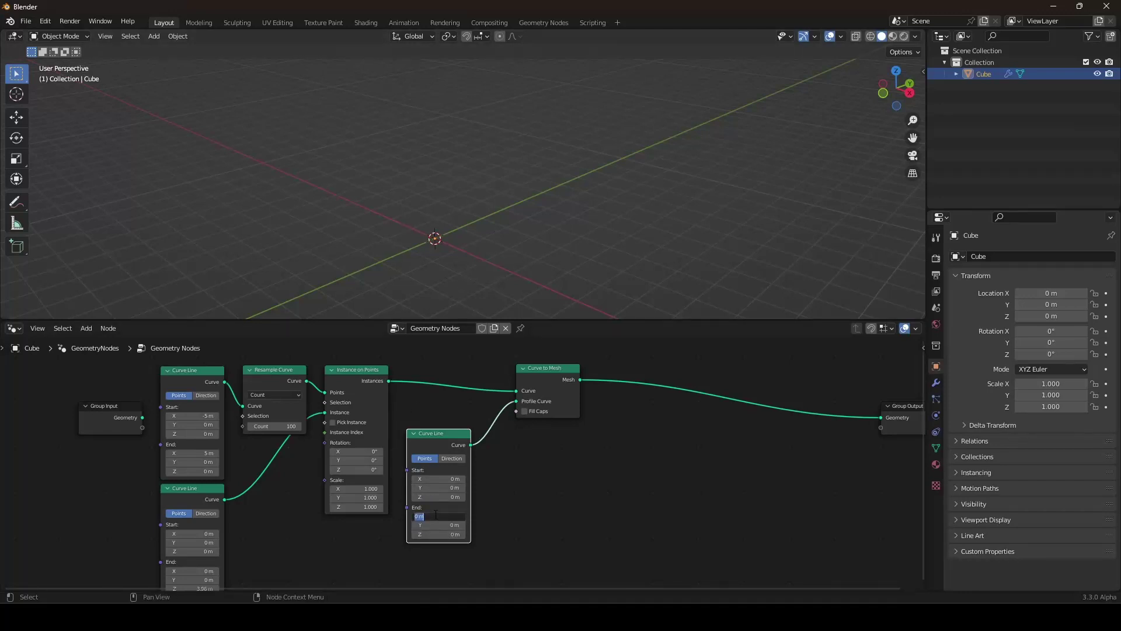
{"action": "type", "text": ".1"}
{"action": "key", "text": "Return"}
{"action": "scroll", "coordinate": [548, 198], "scroll_direction": "up", "scroll_amount": 5}
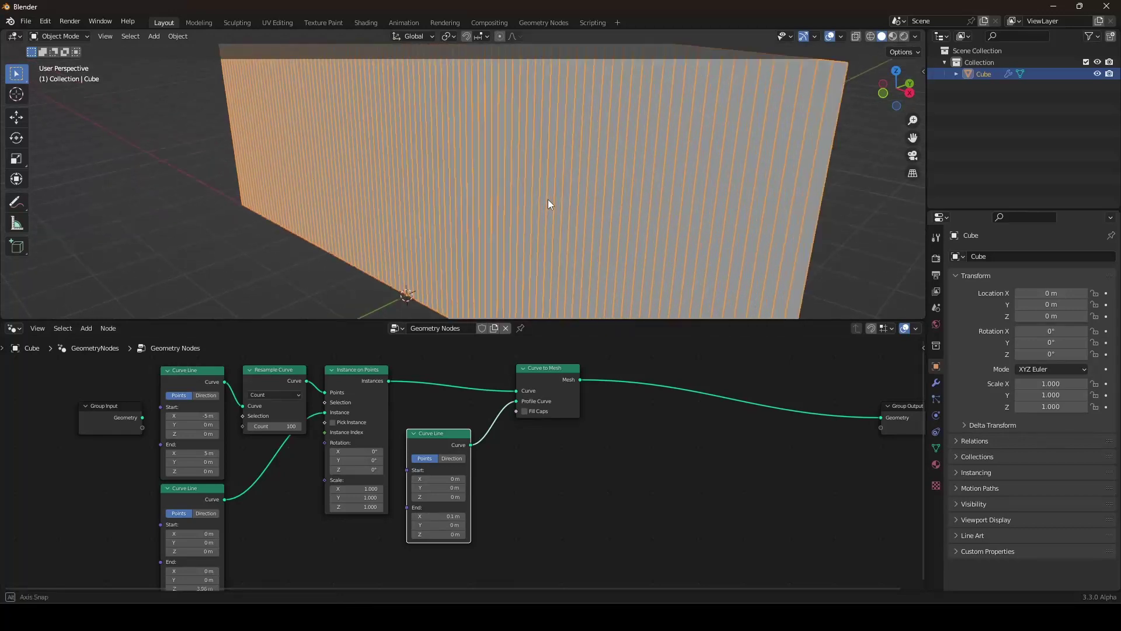
{"action": "middle_click_drag", "start_coordinate": [597, 218], "coordinate": [523, 217]}
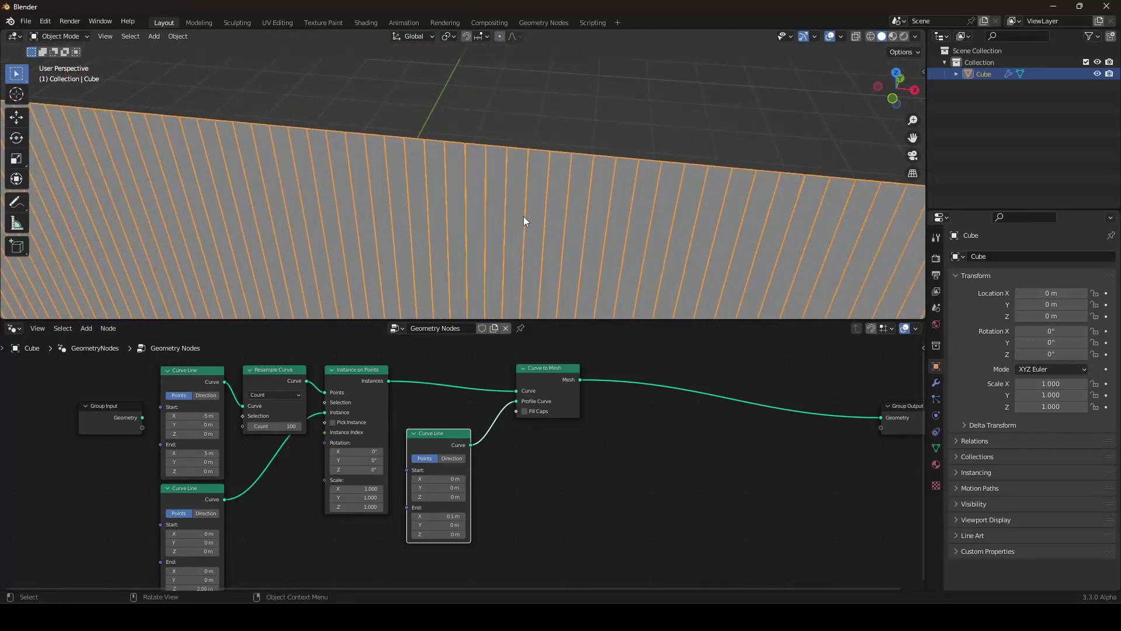
Narrow the slats by setting the profile Curve Line's End X to 0.03 m
{"action": "left_click", "coordinate": [446, 516]}
{"action": "left_click", "coordinate": [446, 517]}
{"action": "type", "text": "3"}
{"action": "key", "text": "Return"}
{"action": "scroll", "coordinate": [486, 261], "scroll_direction": "down", "scroll_amount": 5}
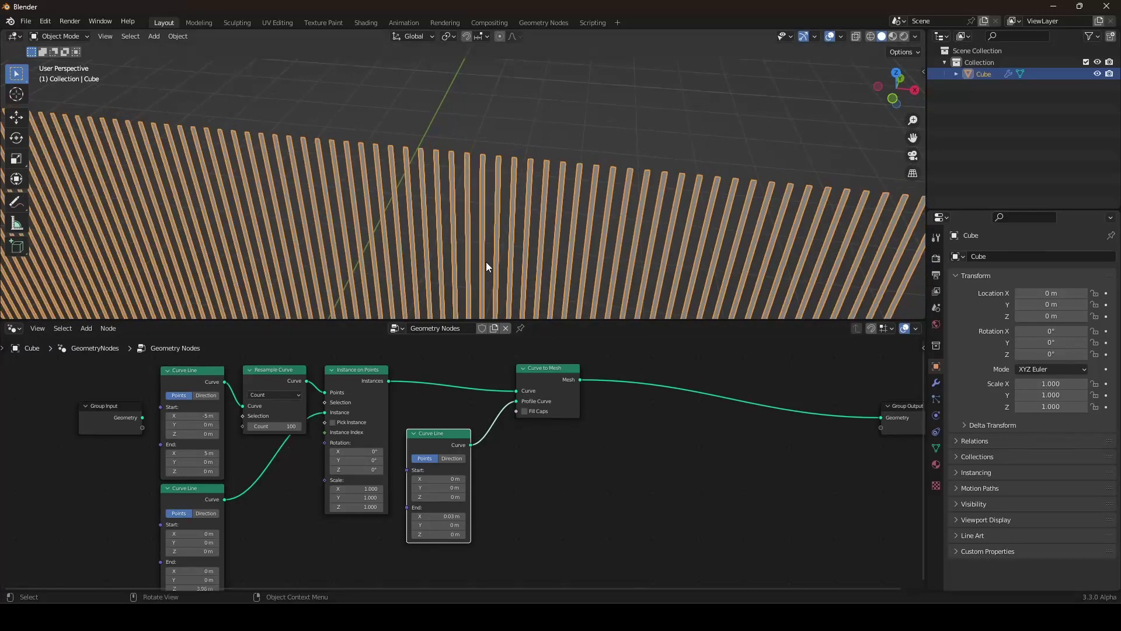
{"action": "middle_click_drag", "start_coordinate": [487, 261], "coordinate": [478, 254]}
{"action": "scroll", "coordinate": [478, 253], "scroll_direction": "up", "scroll_amount": 1}
{"action": "scroll", "coordinate": [478, 254], "scroll_direction": "up", "scroll_amount": 3}
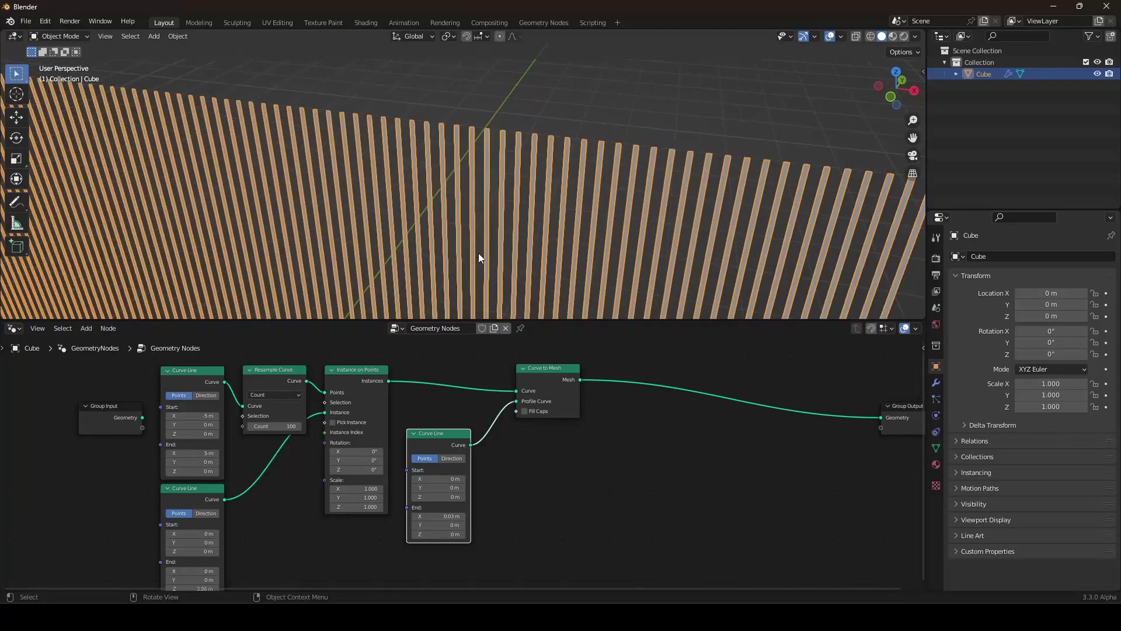
Set the profile Curve Line's Start X to -0.03 m so the slat profile is centred
{"action": "left_click", "coordinate": [435, 479]}
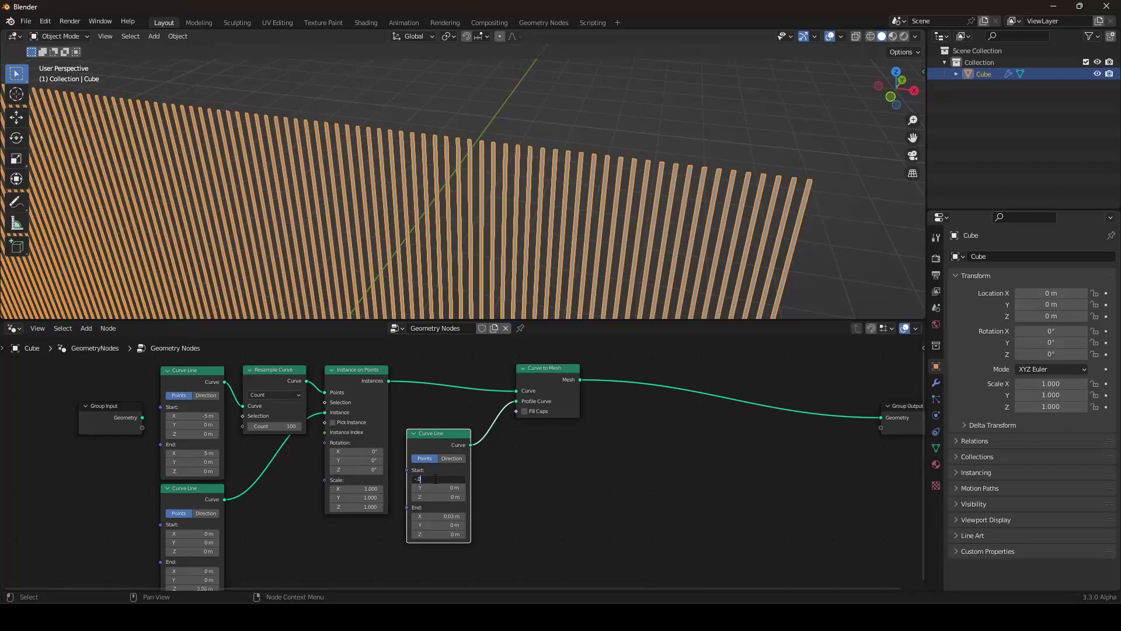
{"action": "key", "text": "Return"}
{"action": "scroll", "coordinate": [478, 240], "scroll_direction": "down", "scroll_amount": 4}
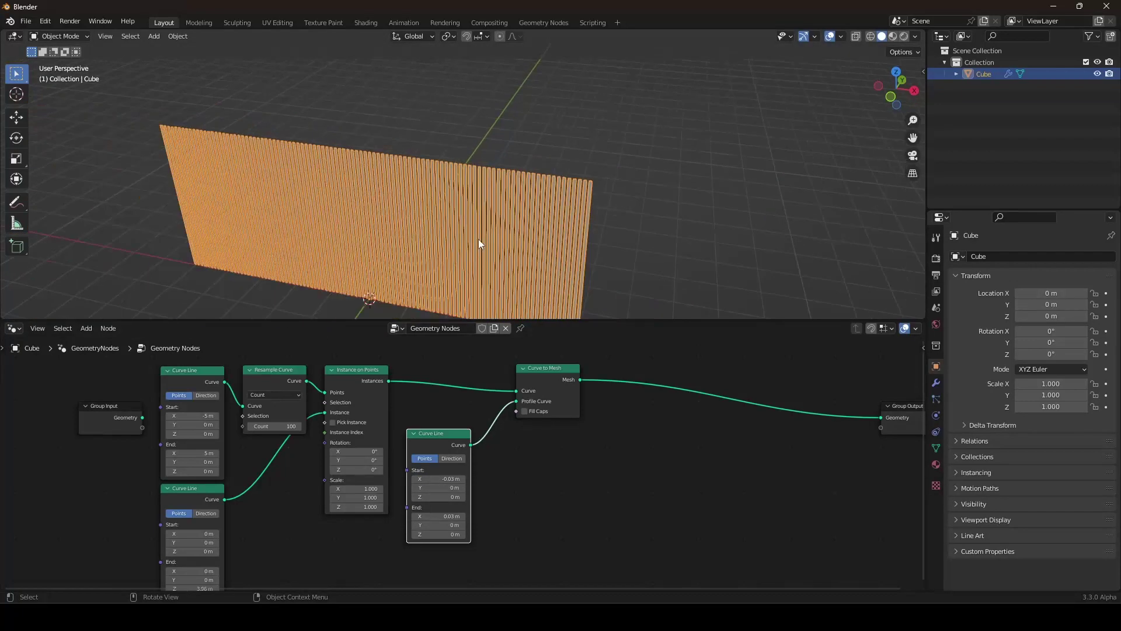
{"action": "middle_click_drag", "start_coordinate": [478, 239], "coordinate": [507, 215]}
{"action": "scroll", "coordinate": [471, 195], "scroll_direction": "up", "scroll_amount": 4}
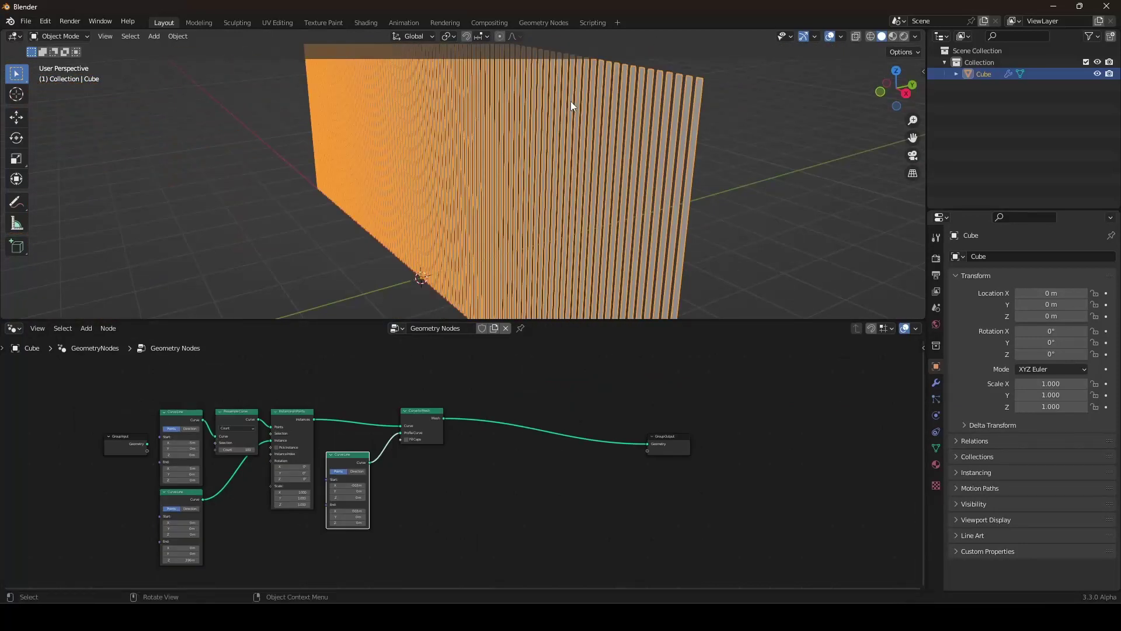
{"action": "mouse_move", "coordinate": [699, 128]}
{"action": "middle_mouse_down"}
{"action": "mouse_move", "coordinate": [660, 122]}
{"action": "mouse_move", "coordinate": [709, 126]}
{"action": "middle_mouse_up"}
{"action": "scroll", "coordinate": [441, 555], "scroll_direction": "down", "scroll_amount": 2}
{"action": "scroll", "coordinate": [475, 525], "scroll_direction": "up", "scroll_amount": 4}
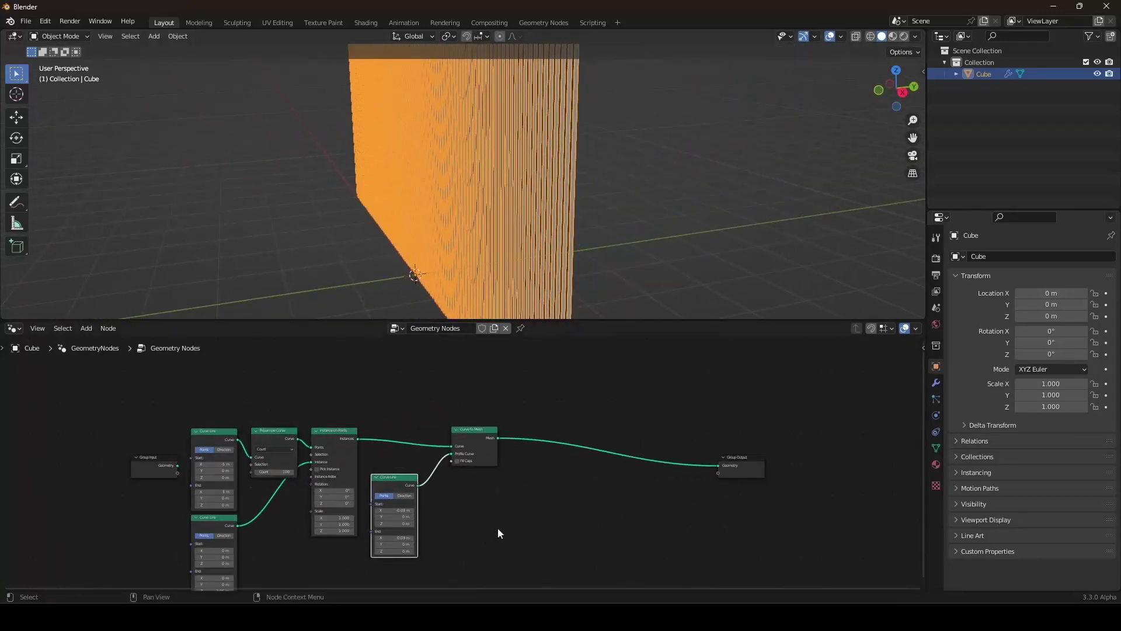
Insert an Extrude Mesh node into the link between Curve to Mesh and Group Output, and try adjusting its Offset Scale
{"action": "key", "text": "shift+a"}
{"action": "mouse_move", "coordinate": [533, 437]}
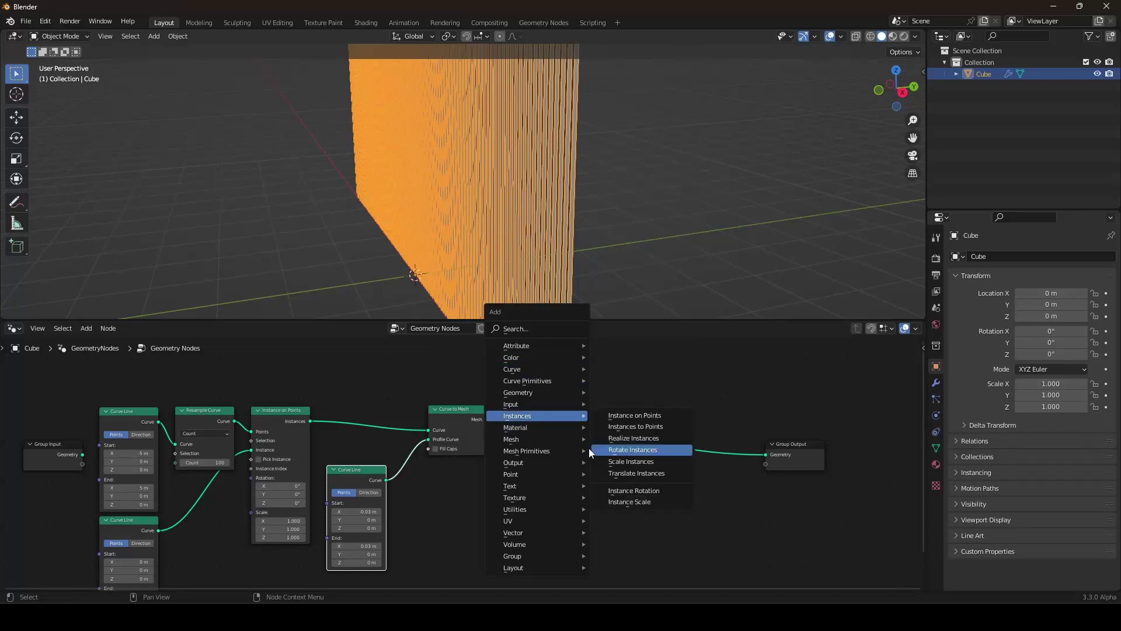
{"action": "left_click", "coordinate": [651, 194]}
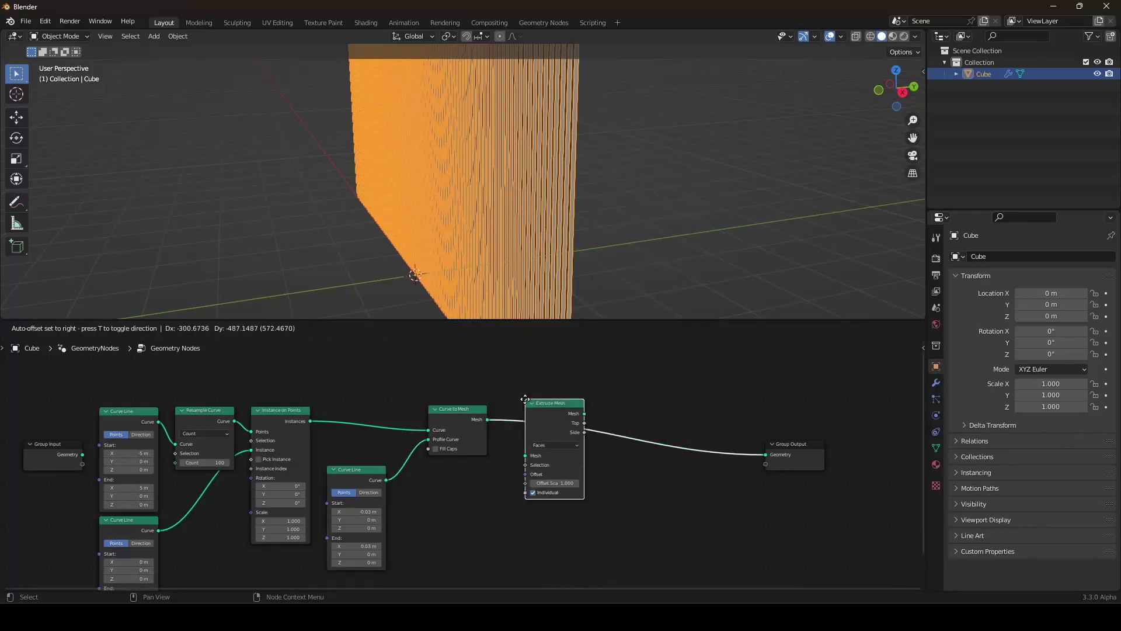
{"action": "left_click", "coordinate": [542, 417]}
{"action": "left_click_drag", "start_coordinate": [541, 418], "coordinate": [528, 416]}
{"action": "mouse_move", "coordinate": [542, 482]}
{"action": "left_mouse_down"}
{"action": "mouse_move", "coordinate": [642, 481]}
{"action": "mouse_move", "coordinate": [529, 482]}
{"action": "mouse_move", "coordinate": [549, 482]}
{"action": "left_mouse_up"}
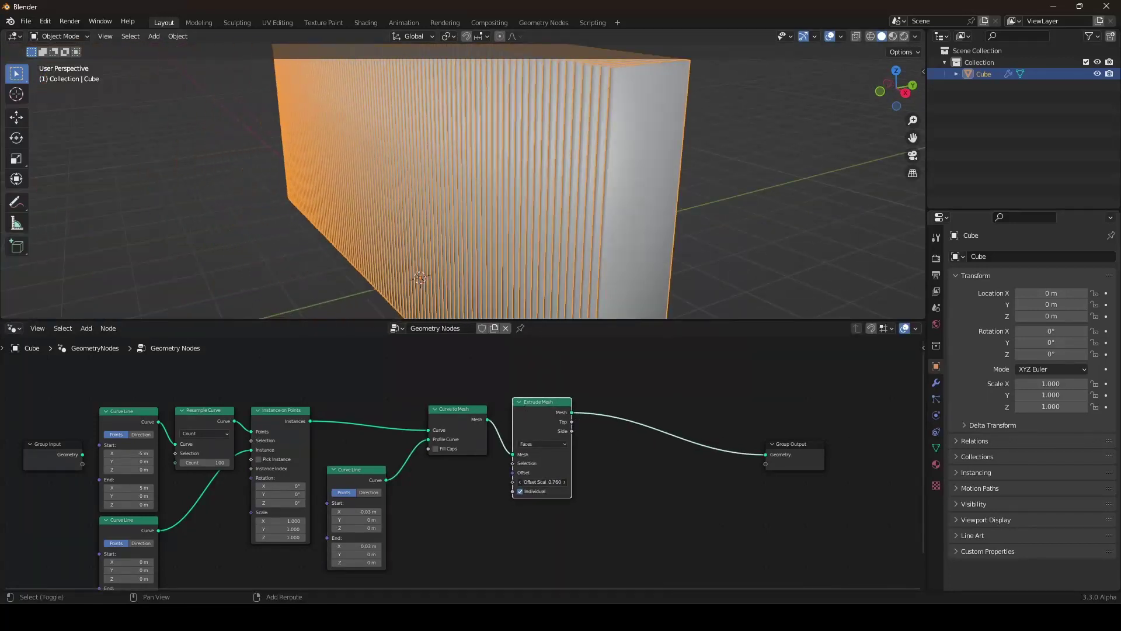
Hide the viewport overlays to inspect the extruded slats without selection outlines and grid
{"action": "mouse_move", "coordinate": [548, 161]}
{"action": "middle_mouse_down"}
{"action": "mouse_move", "coordinate": [570, 181]}
{"action": "mouse_move", "coordinate": [545, 177]}
{"action": "middle_mouse_up"}
{"action": "scroll", "coordinate": [545, 176], "scroll_direction": "up", "scroll_amount": 4}
{"action": "scroll", "coordinate": [545, 176], "scroll_direction": "down", "scroll_amount": 2}
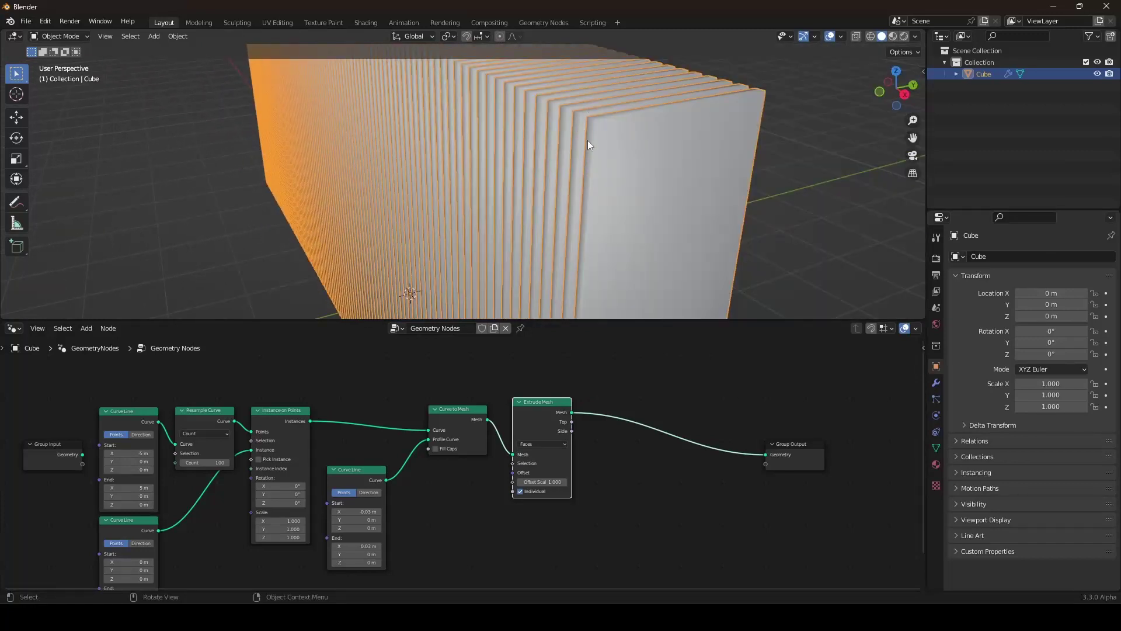
{"action": "left_click", "coordinate": [830, 36]}
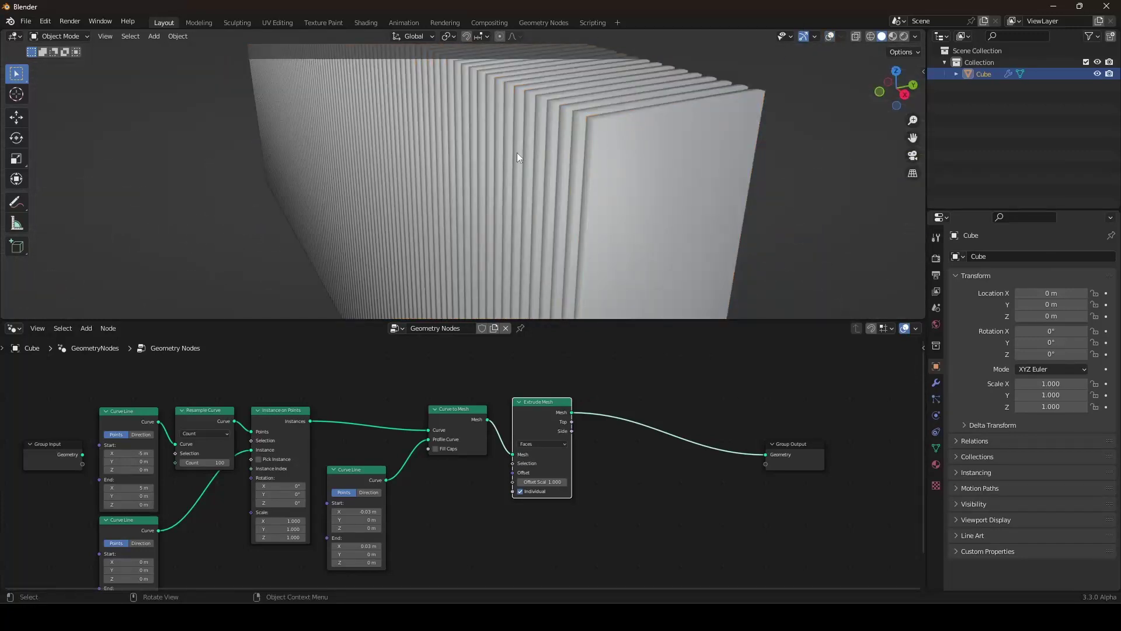
Insert a Set Shade Smooth node between Extrude Mesh and Group Output and turn its Shade Smooth option off
{"action": "middle_click_drag", "start_coordinate": [606, 456], "coordinate": [557, 453]}
{"action": "key", "text": "shift+a"}
{"action": "mouse_move", "coordinate": [568, 390]}
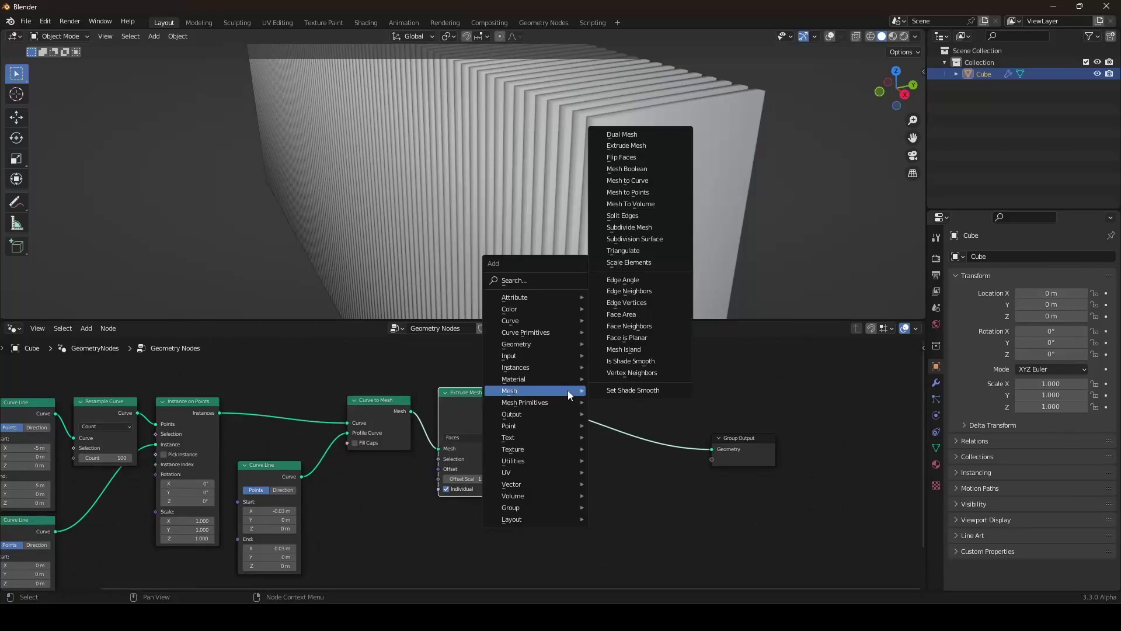
{"action": "left_click", "coordinate": [628, 391]}
{"action": "left_click", "coordinate": [538, 393]}
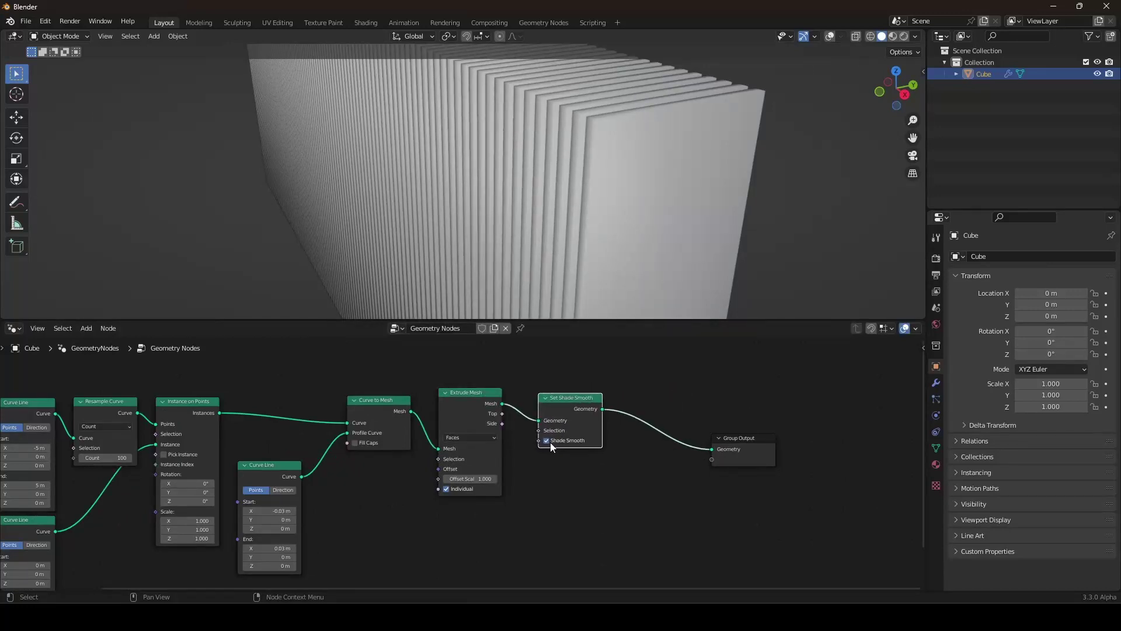
{"action": "left_click", "coordinate": [550, 442]}
{"action": "scroll", "coordinate": [601, 169], "scroll_direction": "down", "scroll_amount": 3}
{"action": "scroll", "coordinate": [607, 162], "scroll_direction": "up", "scroll_amount": 5}
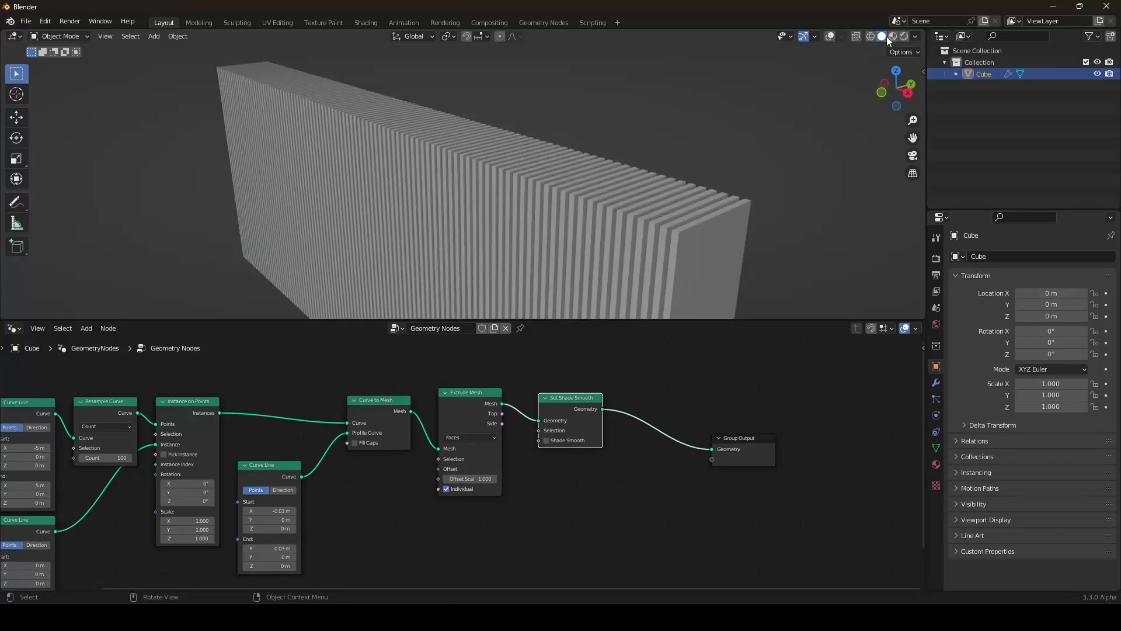
Enable Cavity in the viewport shading with type Both and set the World Space Ridge and Valley to 2.500
{"action": "left_click", "coordinate": [916, 36]}
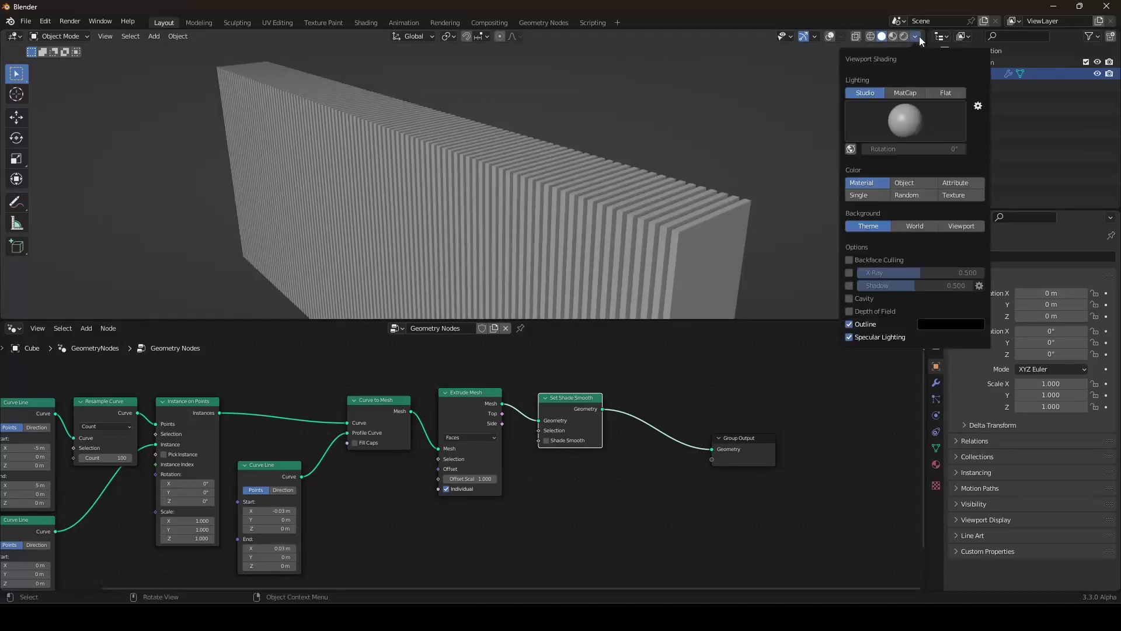
{"action": "left_click", "coordinate": [853, 299]}
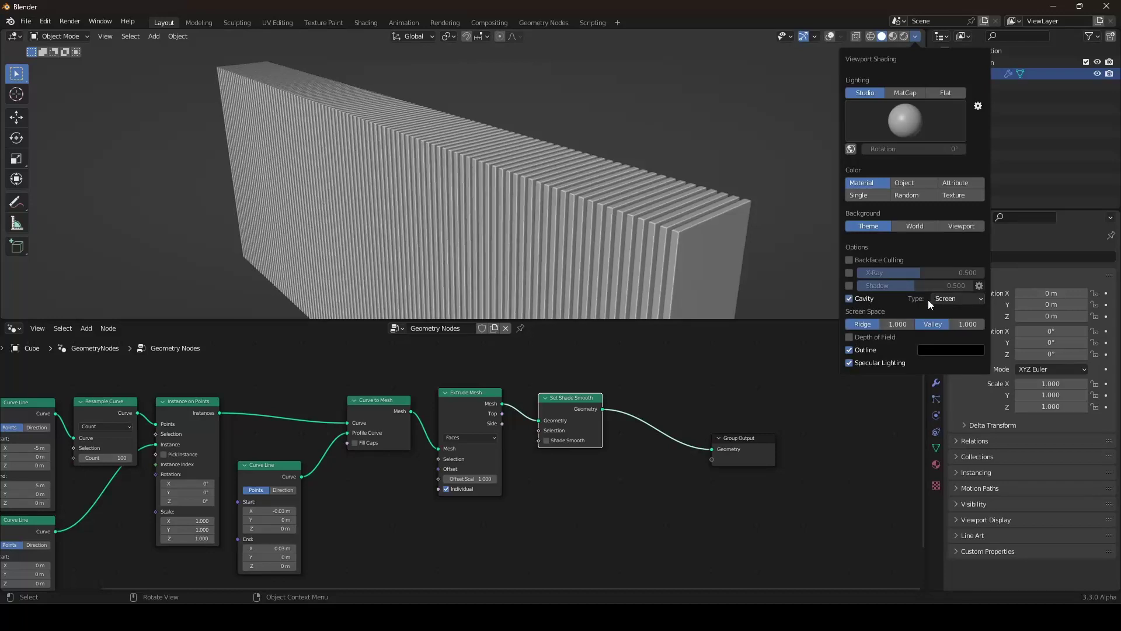
{"action": "left_click", "coordinate": [969, 298]}
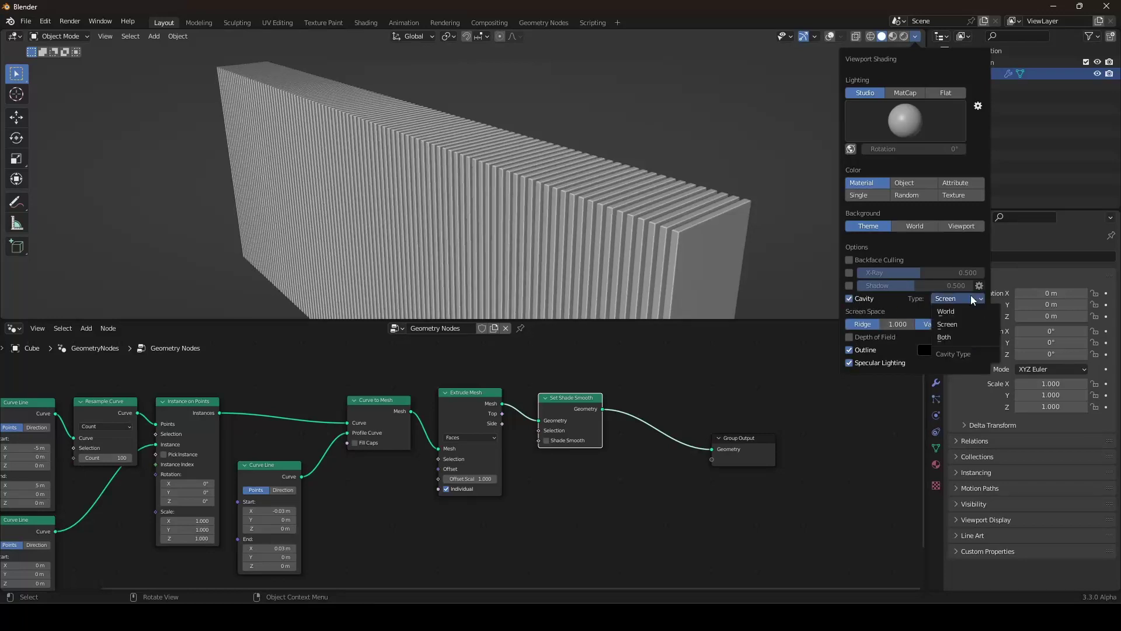
{"action": "left_click", "coordinate": [949, 337]}
{"action": "left_click_drag", "start_coordinate": [879, 324], "coordinate": [972, 324]}
{"action": "left_click", "coordinate": [894, 324]}
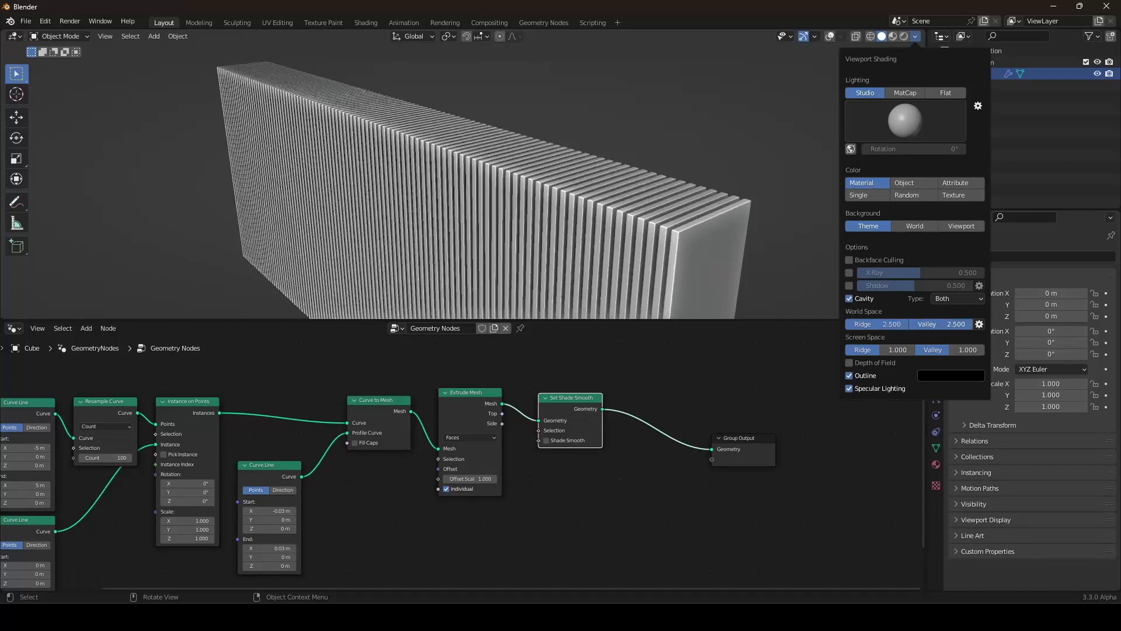
Set the Screen Space cavity Ridge and Valley to 2.000 in the viewport shading options
{"action": "left_click", "coordinate": [914, 36]}
{"action": "left_click_drag", "start_coordinate": [881, 350], "coordinate": [976, 356]}
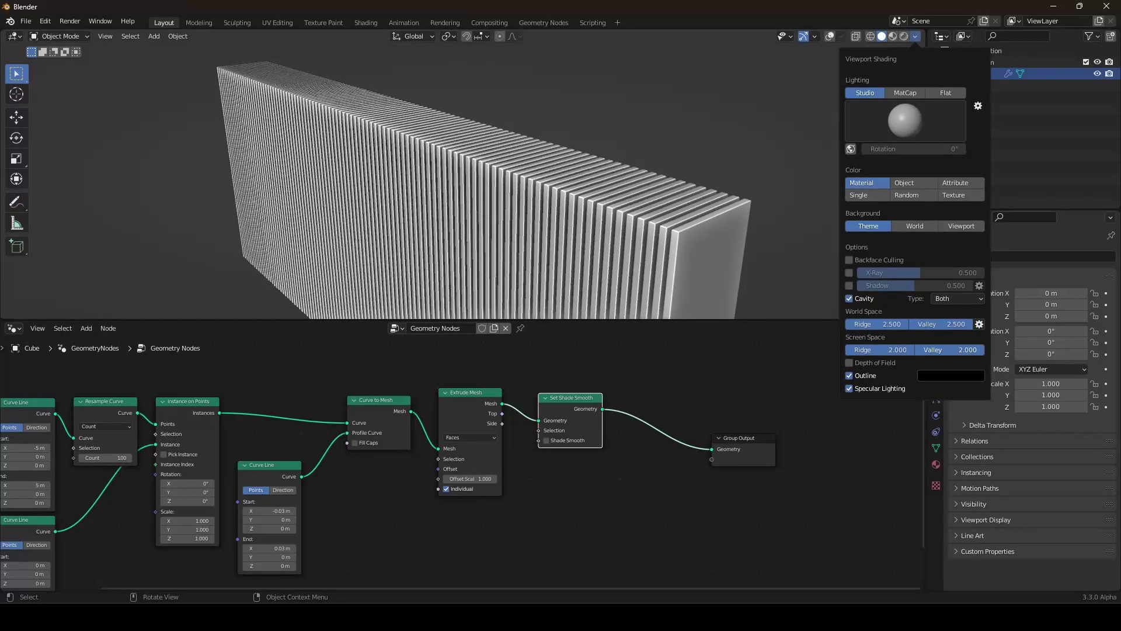
{"action": "scroll", "coordinate": [580, 205], "scroll_direction": "up", "scroll_amount": 6}
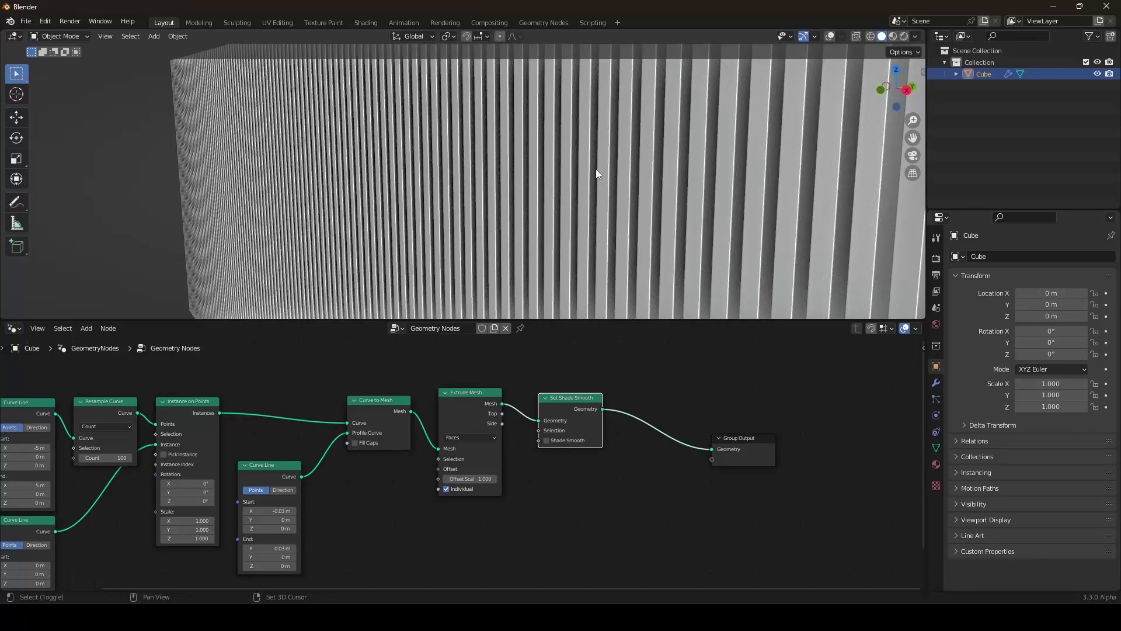
{"action": "scroll", "coordinate": [578, 221], "scroll_direction": "down", "scroll_amount": 2}
{"action": "middle_click_drag", "start_coordinate": [597, 169], "coordinate": [576, 220], "text": "shift"}
{"action": "scroll", "coordinate": [616, 259], "scroll_direction": "down", "scroll_amount": 3}
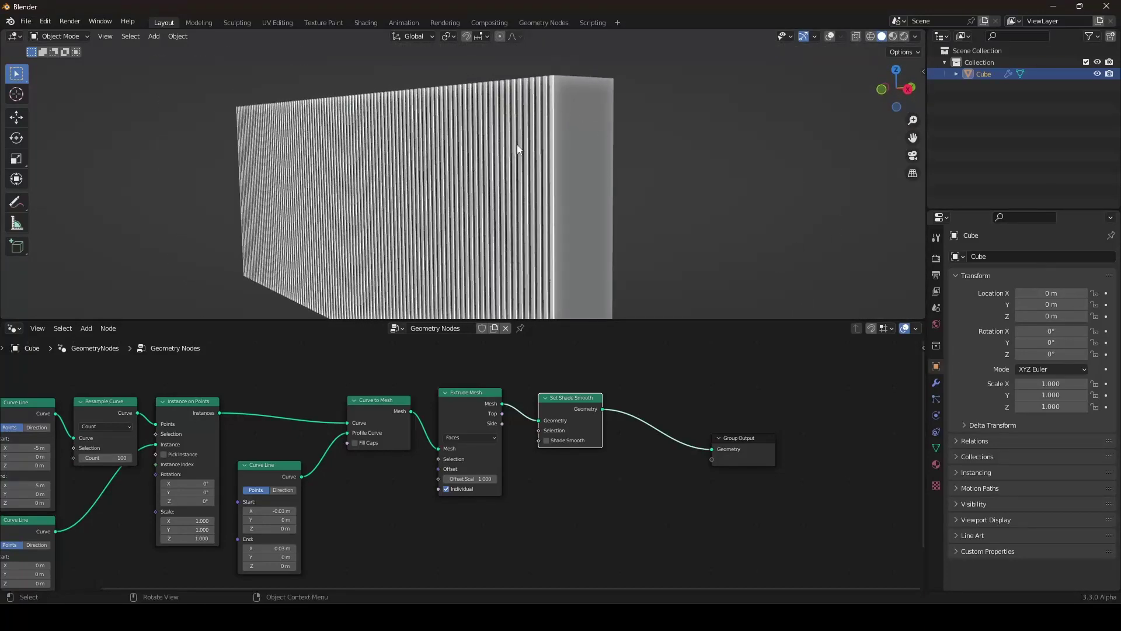
Move the Set Shade Smooth node away from Extrude Mesh to make room for another node
{"action": "scroll", "coordinate": [474, 386], "scroll_direction": "down", "scroll_amount": 5}
{"action": "mouse_move", "coordinate": [474, 386]}
{"action": "middle_mouse_down"}
{"action": "mouse_move", "coordinate": [454, 370]}
{"action": "mouse_move", "coordinate": [476, 397]}
{"action": "middle_mouse_up"}
{"action": "scroll", "coordinate": [454, 370], "scroll_direction": "up", "scroll_amount": 5}
{"action": "left_click_drag", "start_coordinate": [572, 393], "coordinate": [664, 396]}
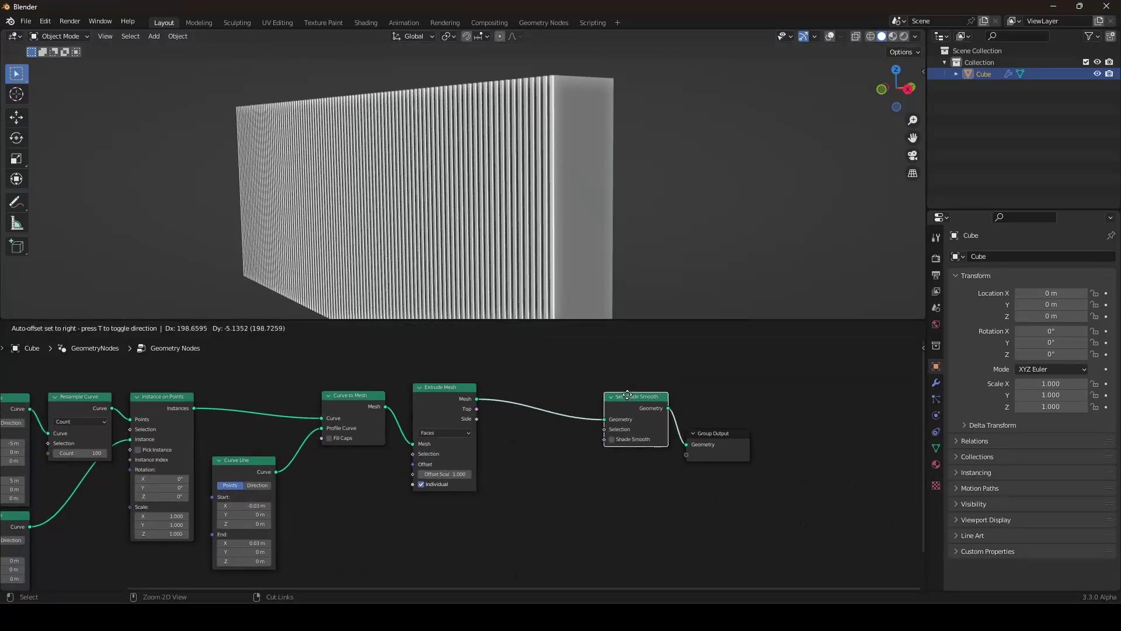
Insert a Set Position node between Extrude Mesh and Set Shade Smooth
{"action": "key", "text": "shift+a"}
{"action": "mouse_move", "coordinate": [472, 362]}
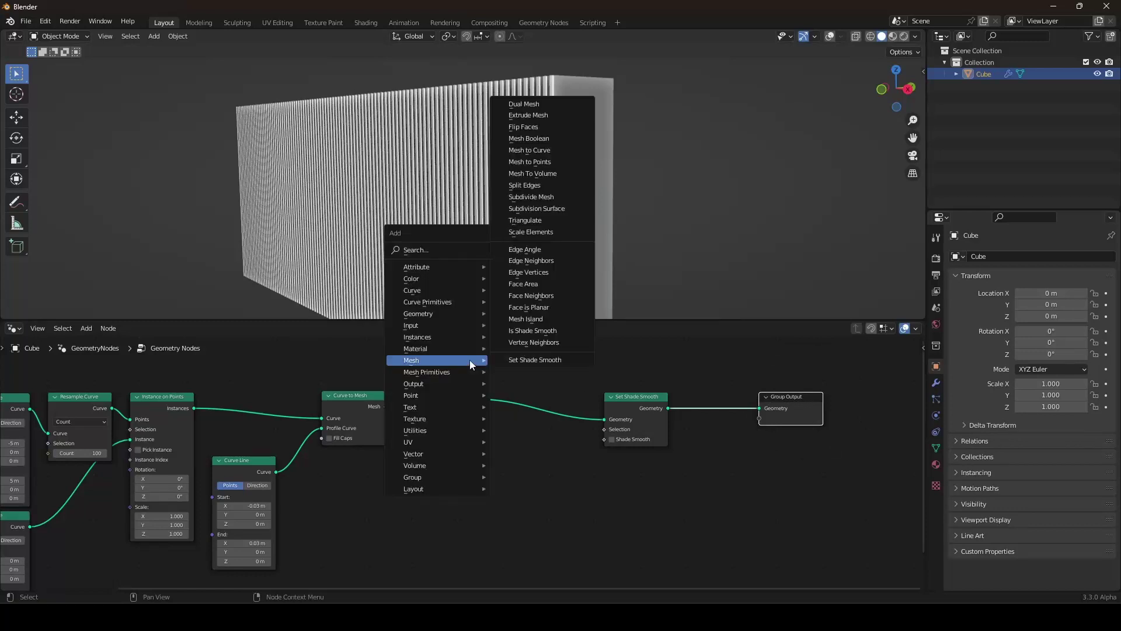
{"action": "mouse_move", "coordinate": [444, 316]}
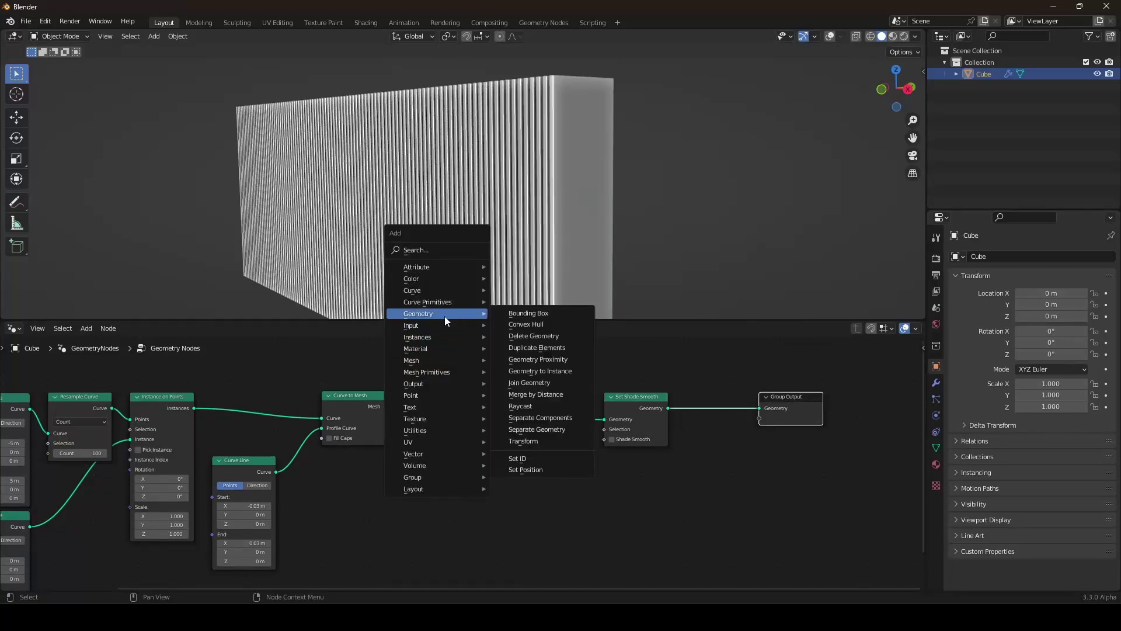
{"action": "left_click", "coordinate": [526, 470]}
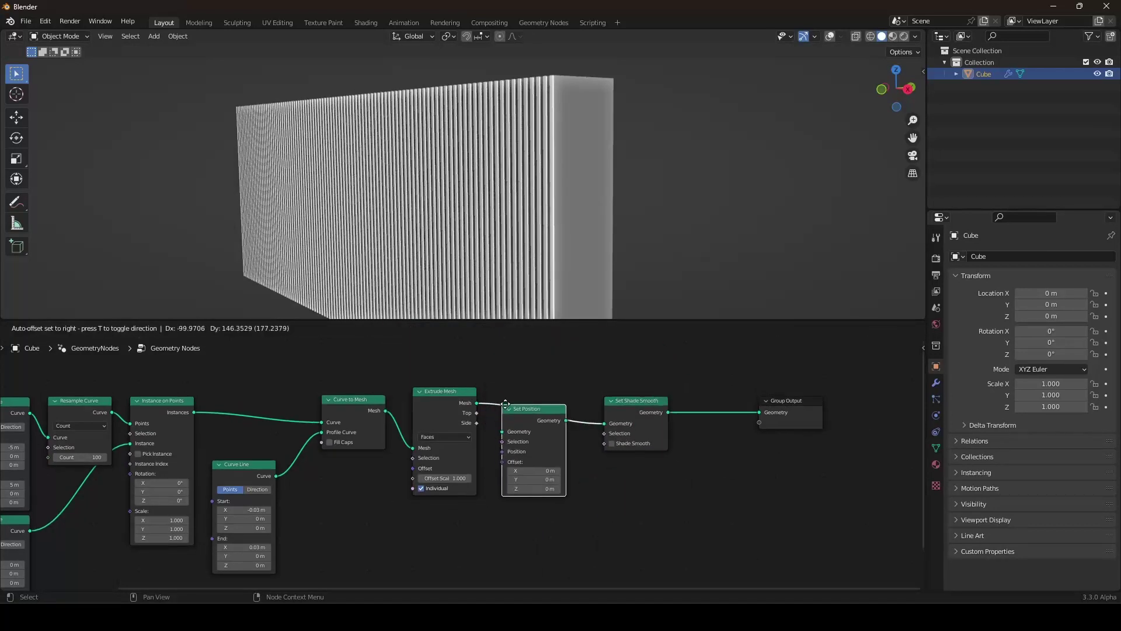
{"action": "left_click", "coordinate": [543, 409]}
{"action": "scroll", "coordinate": [543, 414], "scroll_direction": "down", "scroll_amount": 2}
{"action": "scroll", "coordinate": [553, 432], "scroll_direction": "up", "scroll_amount": 2}
Add a Noise Texture node below Extrude Mesh and connect its Color output to the Offset of Set Position
{"action": "key", "text": "shift+a"}
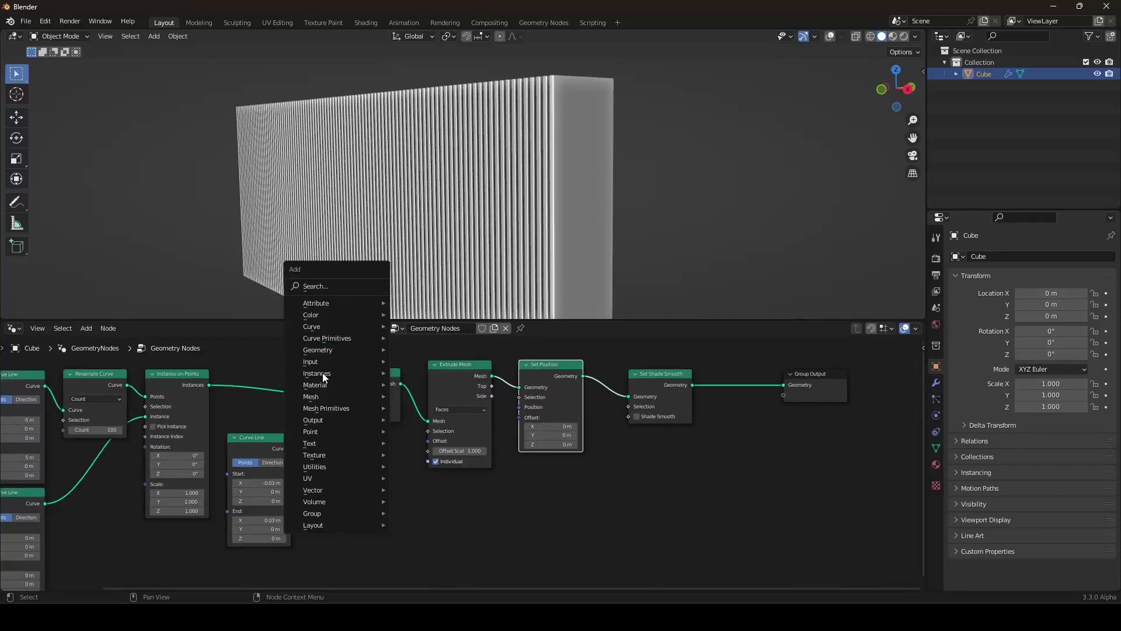
{"action": "mouse_move", "coordinate": [322, 457]}
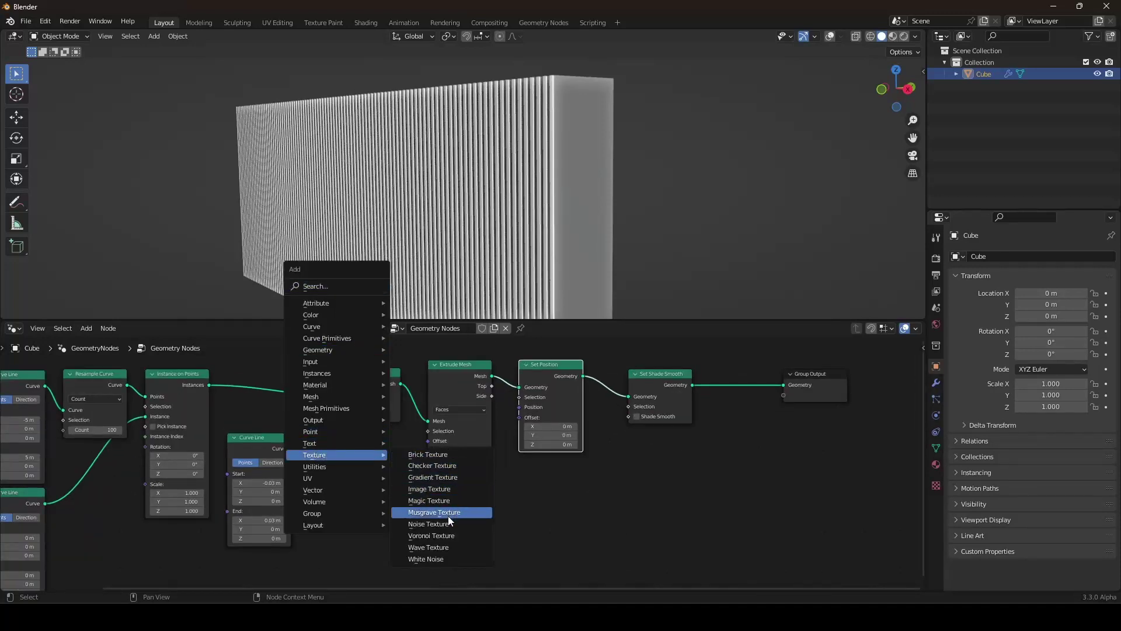
{"action": "left_click", "coordinate": [447, 525]}
{"action": "left_click", "coordinate": [416, 464]}
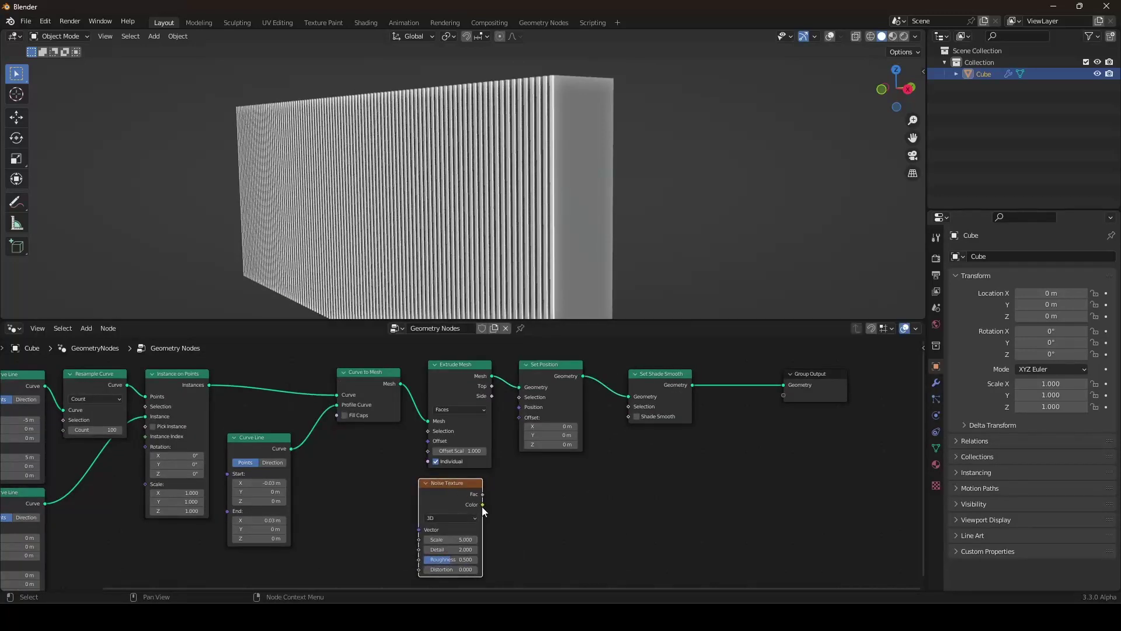
{"action": "left_click_drag", "start_coordinate": [483, 505], "coordinate": [518, 417]}
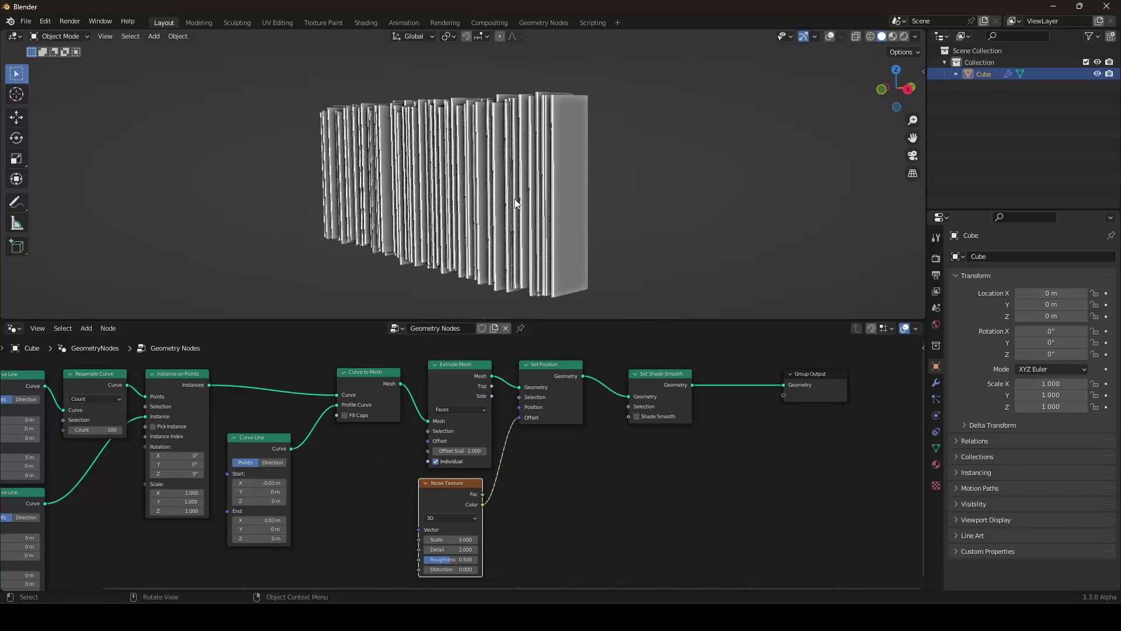
Examine from several angles how the noise offset displaces the slats, briefly trying a different noise Scale
{"action": "middle_click_drag", "start_coordinate": [482, 239], "coordinate": [523, 209]}
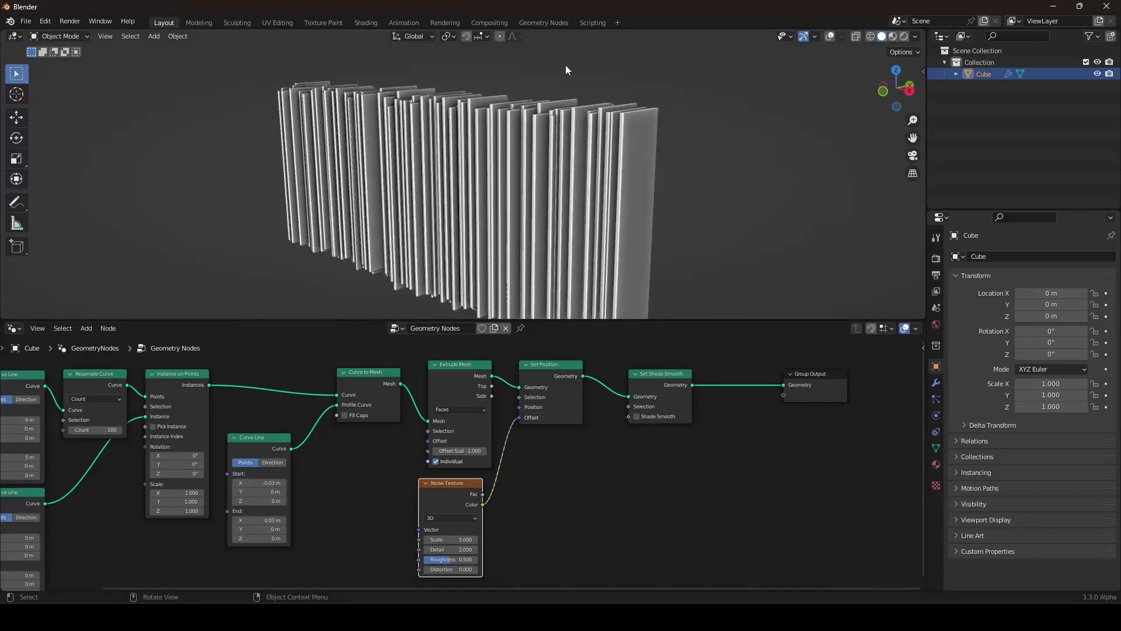
{"action": "middle_click_drag", "start_coordinate": [565, 65], "coordinate": [543, 218]}
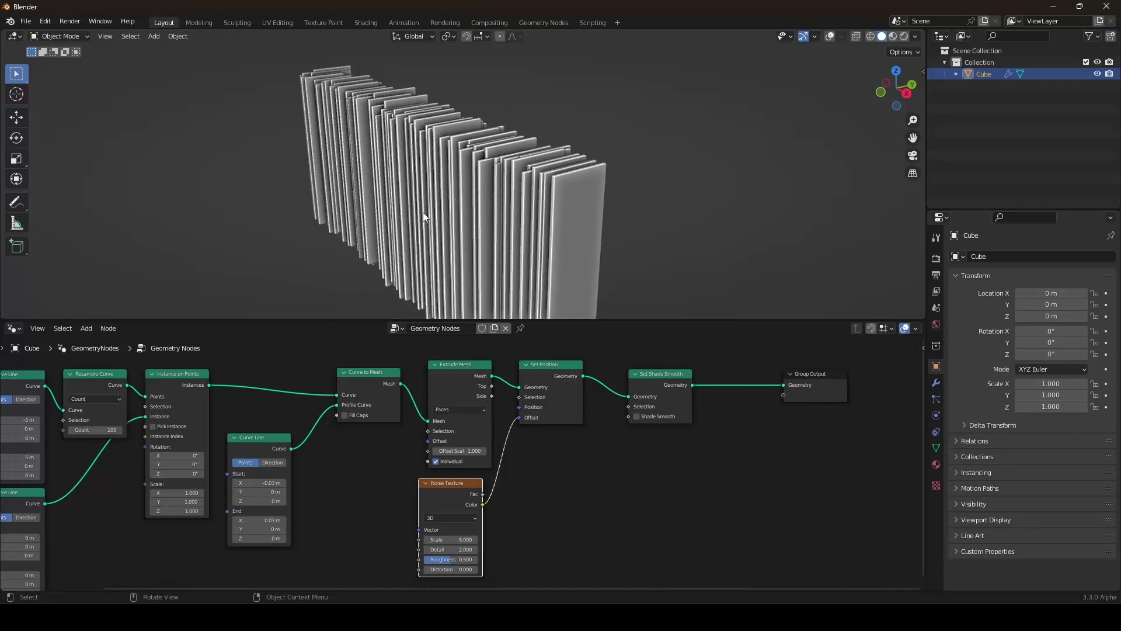
{"action": "scroll", "coordinate": [547, 409], "scroll_direction": "down", "scroll_amount": 3}
{"action": "middle_click_drag", "start_coordinate": [538, 451], "coordinate": [527, 425]}
{"action": "scroll", "coordinate": [528, 424], "scroll_direction": "up", "scroll_amount": 4}
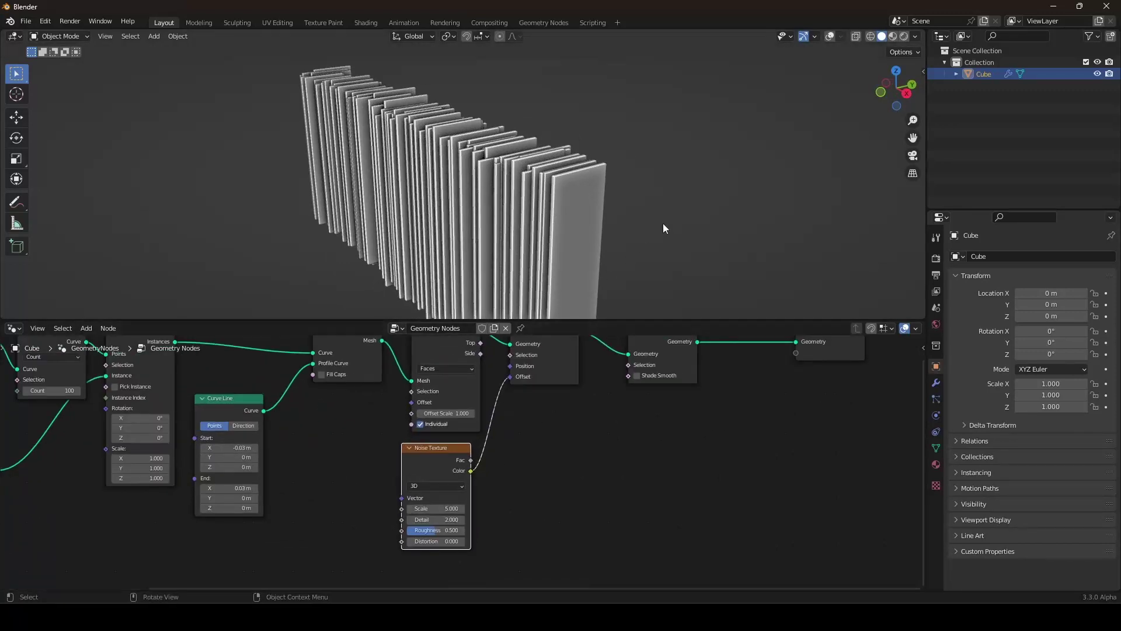
{"action": "middle_click_drag", "start_coordinate": [806, 114], "coordinate": [420, 197]}
{"action": "middle_click_drag", "start_coordinate": [446, 283], "coordinate": [618, 181]}
{"action": "left_click_drag", "start_coordinate": [439, 506], "coordinate": [419, 506]}
{"action": "middle_click_drag", "start_coordinate": [506, 175], "coordinate": [486, 160]}
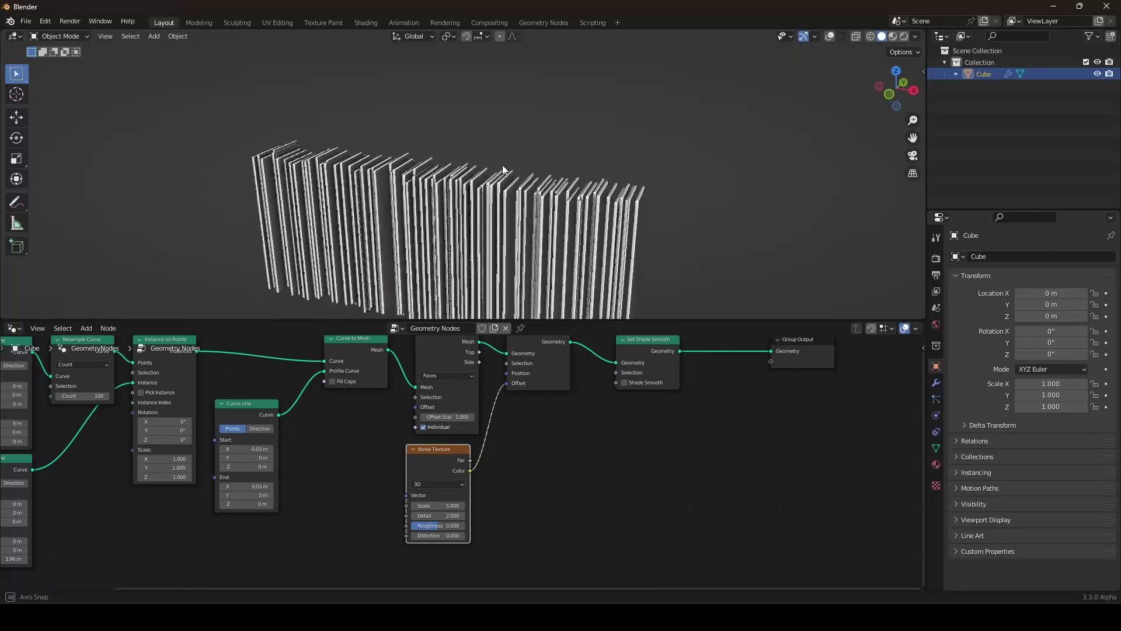
{"action": "scroll", "coordinate": [486, 160], "scroll_direction": "up", "scroll_amount": 3}
Insert a Realize Instances node between Instance on Points and Curve to Mesh
{"action": "middle_click_drag", "start_coordinate": [379, 332], "coordinate": [475, 390]}
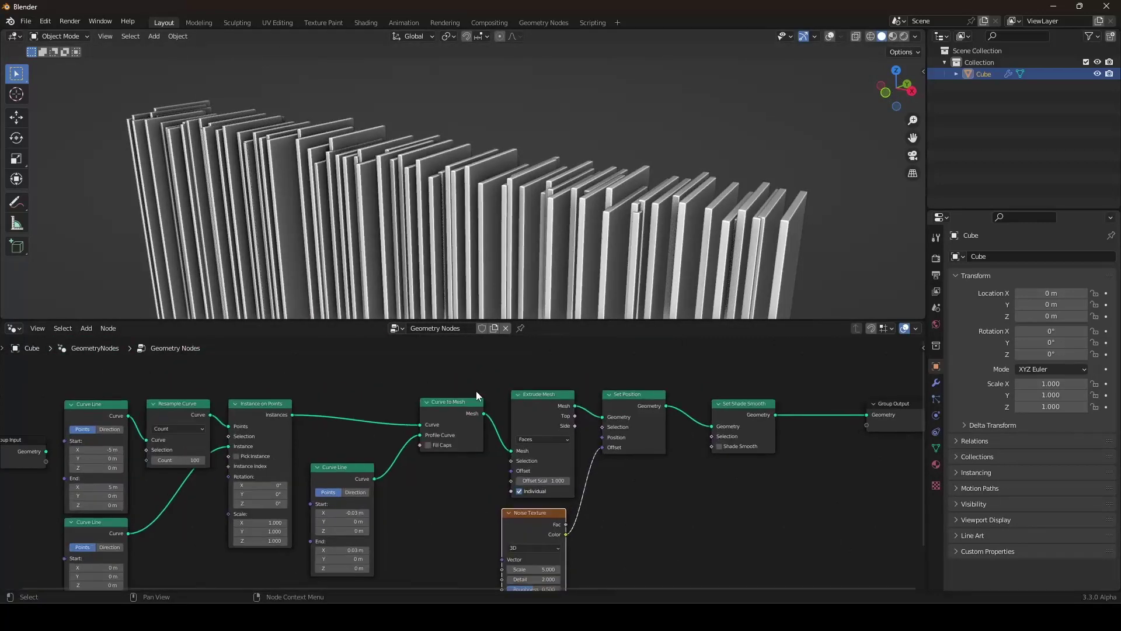
{"action": "key", "text": "shift+a"}
{"action": "mouse_move", "coordinate": [327, 343]}
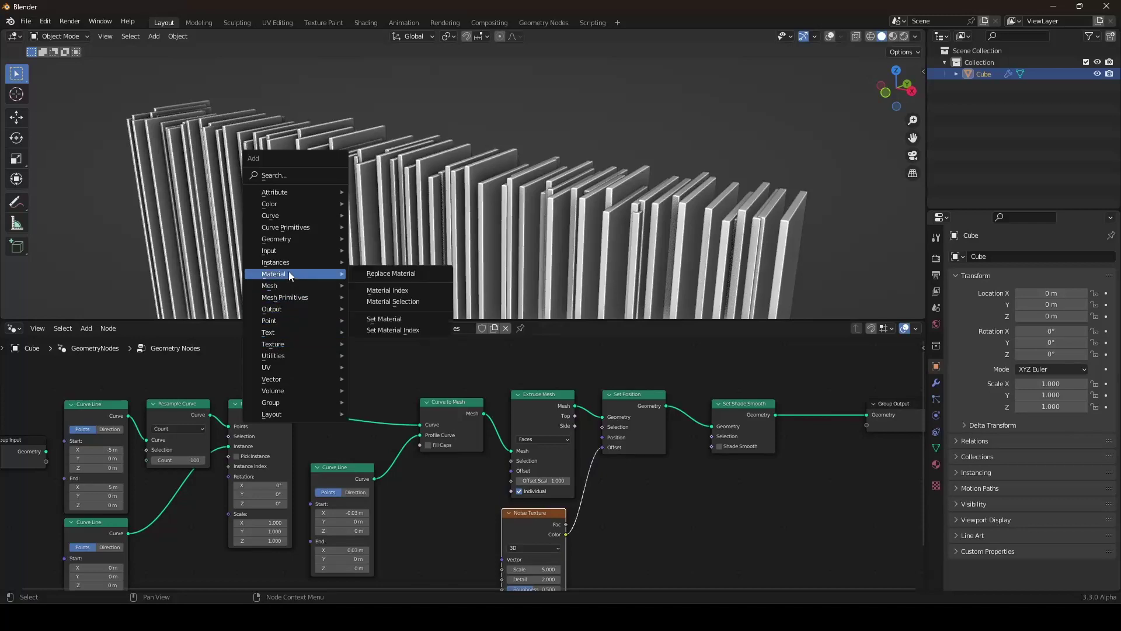
{"action": "left_click", "coordinate": [385, 285]}
{"action": "left_click", "coordinate": [360, 415]}
Inspect the distorted slats up close and align the Noise Texture node directly beneath Extrude Mesh
{"action": "scroll", "coordinate": [487, 208], "scroll_direction": "up", "scroll_amount": 5}
{"action": "middle_click_drag", "start_coordinate": [490, 209], "coordinate": [506, 209]}
{"action": "scroll", "coordinate": [572, 180], "scroll_direction": "down", "scroll_amount": 2}
{"action": "scroll", "coordinate": [571, 180], "scroll_direction": "down", "scroll_amount": 2}
{"action": "mouse_move", "coordinate": [571, 180]}
{"action": "middle_mouse_down"}
{"action": "mouse_move", "coordinate": [592, 175]}
{"action": "mouse_move", "coordinate": [575, 178]}
{"action": "mouse_move", "coordinate": [572, 200]}
{"action": "middle_mouse_up"}
{"action": "scroll", "coordinate": [575, 178], "scroll_direction": "up", "scroll_amount": 4}
{"action": "middle_click_drag", "start_coordinate": [534, 520], "coordinate": [452, 479]}
{"action": "left_click_drag", "start_coordinate": [453, 479], "coordinate": [471, 478]}
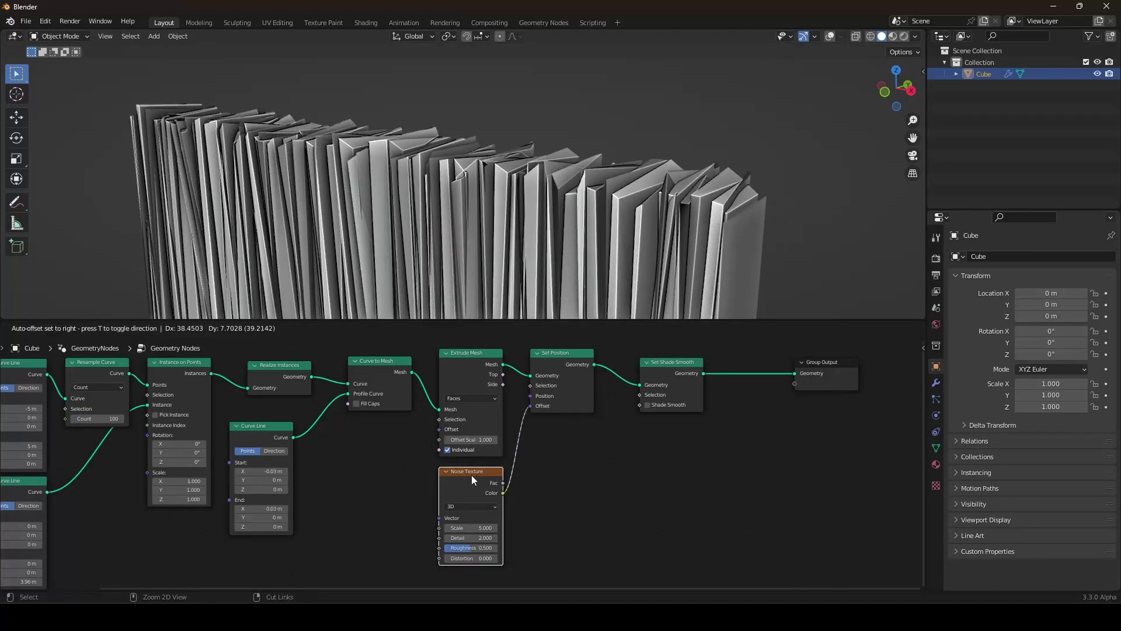
Insert a Combine XYZ node between Noise Texture and Set Position, feeding the noise Color into its Y input only
{"action": "scroll", "coordinate": [509, 164], "scroll_direction": "down", "scroll_amount": 2}
{"action": "middle_click_drag", "start_coordinate": [510, 163], "coordinate": [525, 205]}
{"action": "scroll", "coordinate": [525, 198], "scroll_direction": "down", "scroll_amount": 3}
{"action": "scroll", "coordinate": [512, 134], "scroll_direction": "up", "scroll_amount": 6}
{"action": "scroll", "coordinate": [557, 408], "scroll_direction": "down", "scroll_amount": 1}
{"action": "scroll", "coordinate": [549, 414], "scroll_direction": "down", "scroll_amount": 1}
{"action": "scroll", "coordinate": [539, 422], "scroll_direction": "up", "scroll_amount": 2}
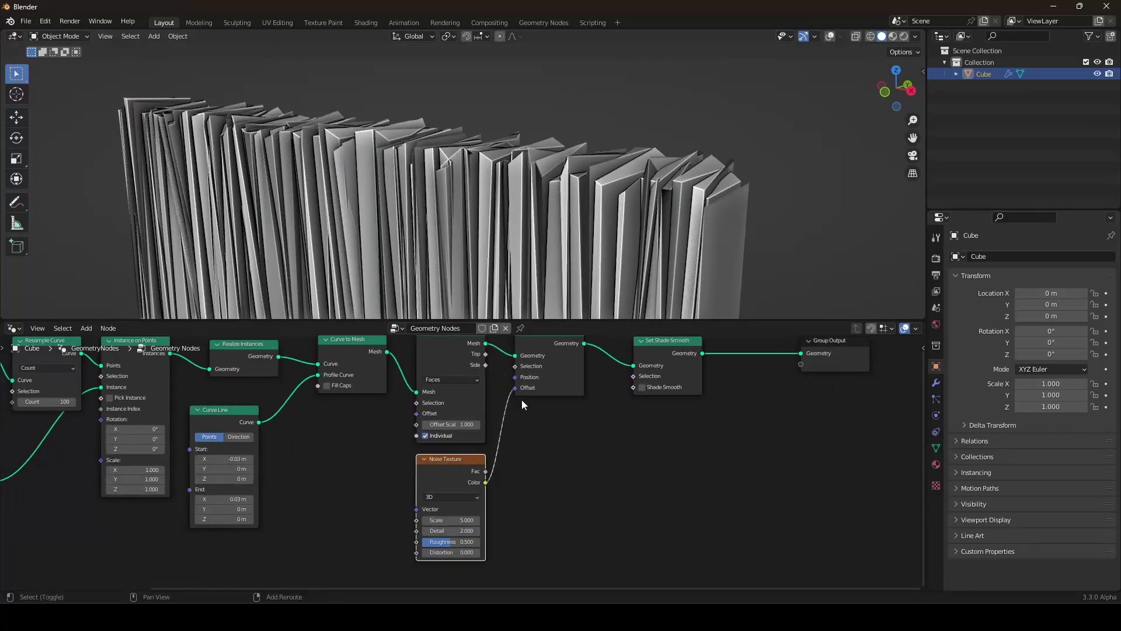
{"action": "key", "text": "shift+a"}
{"action": "mouse_move", "coordinate": [476, 517]}
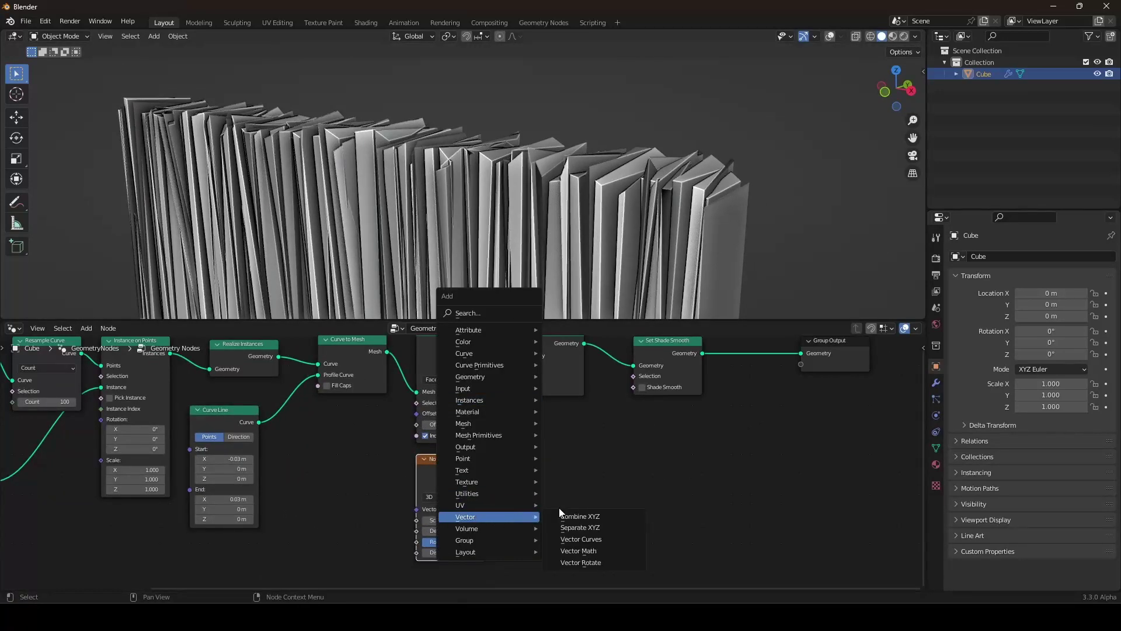
{"action": "left_click_drag", "start_coordinate": [492, 411], "coordinate": [494, 416]}
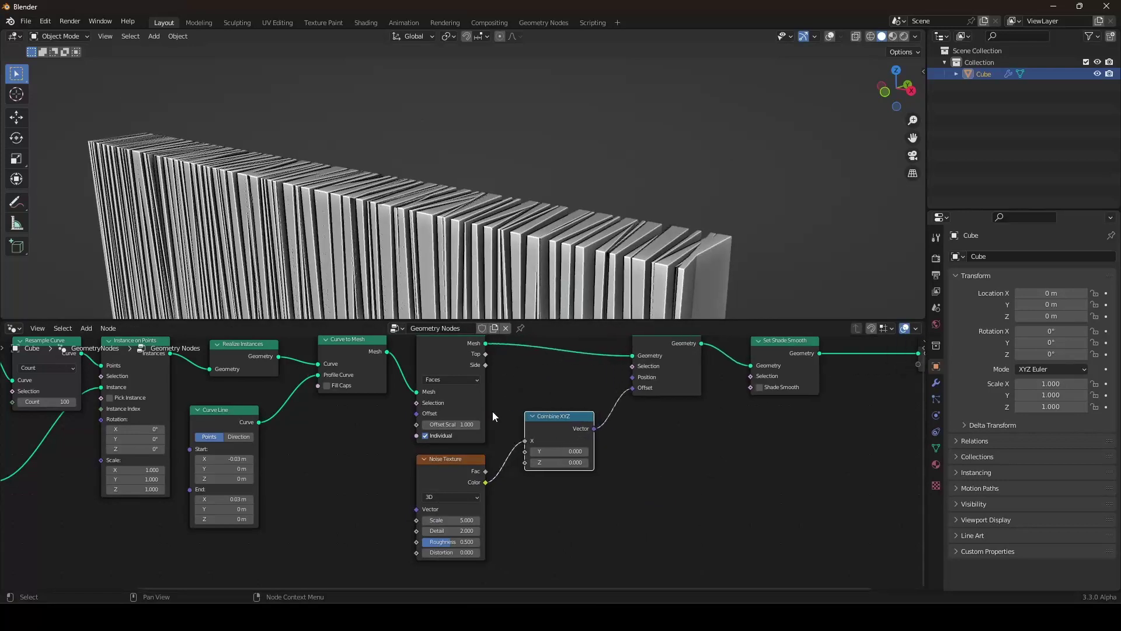
{"action": "left_click_drag", "start_coordinate": [528, 456], "coordinate": [525, 451]}
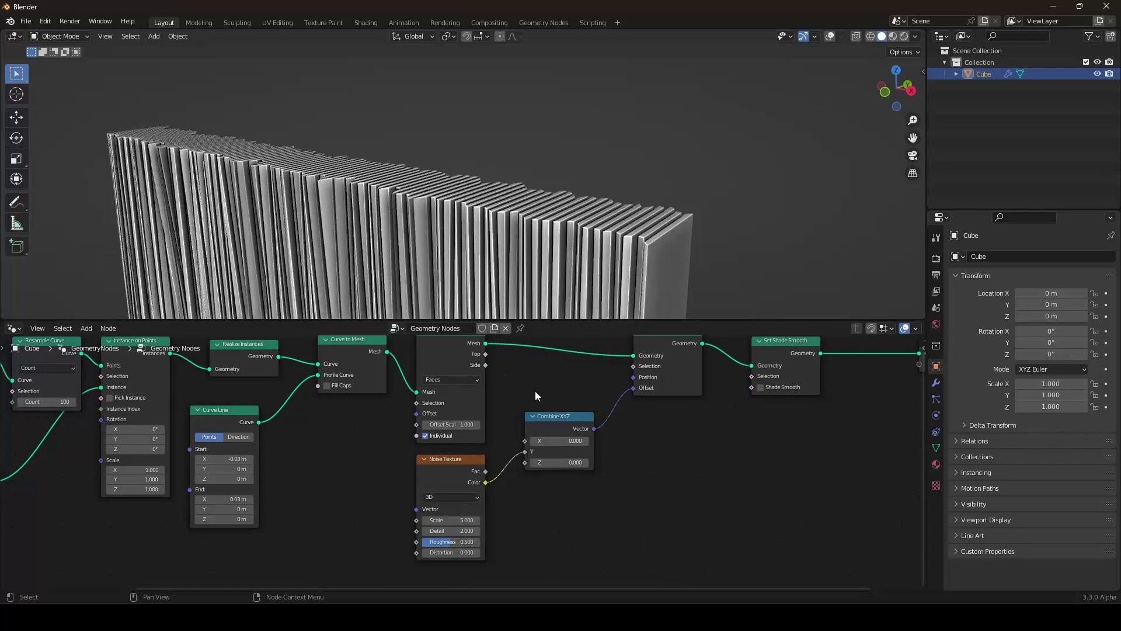
Set the Noise Texture's Scale to 1.840 and its Detail to 0
{"action": "scroll", "coordinate": [545, 237], "scroll_direction": "down", "scroll_amount": 3}
{"action": "mouse_move", "coordinate": [545, 237]}
{"action": "middle_mouse_down"}
{"action": "mouse_move", "coordinate": [511, 257]}
{"action": "mouse_move", "coordinate": [573, 224]}
{"action": "mouse_move", "coordinate": [541, 180]}
{"action": "mouse_move", "coordinate": [566, 225]}
{"action": "mouse_move", "coordinate": [554, 243]}
{"action": "mouse_move", "coordinate": [541, 233]}
{"action": "middle_mouse_up"}
{"action": "scroll", "coordinate": [574, 224], "scroll_direction": "up", "scroll_amount": 5}
{"action": "scroll", "coordinate": [567, 223], "scroll_direction": "down", "scroll_amount": 4}
{"action": "scroll", "coordinate": [542, 185], "scroll_direction": "up", "scroll_amount": 2}
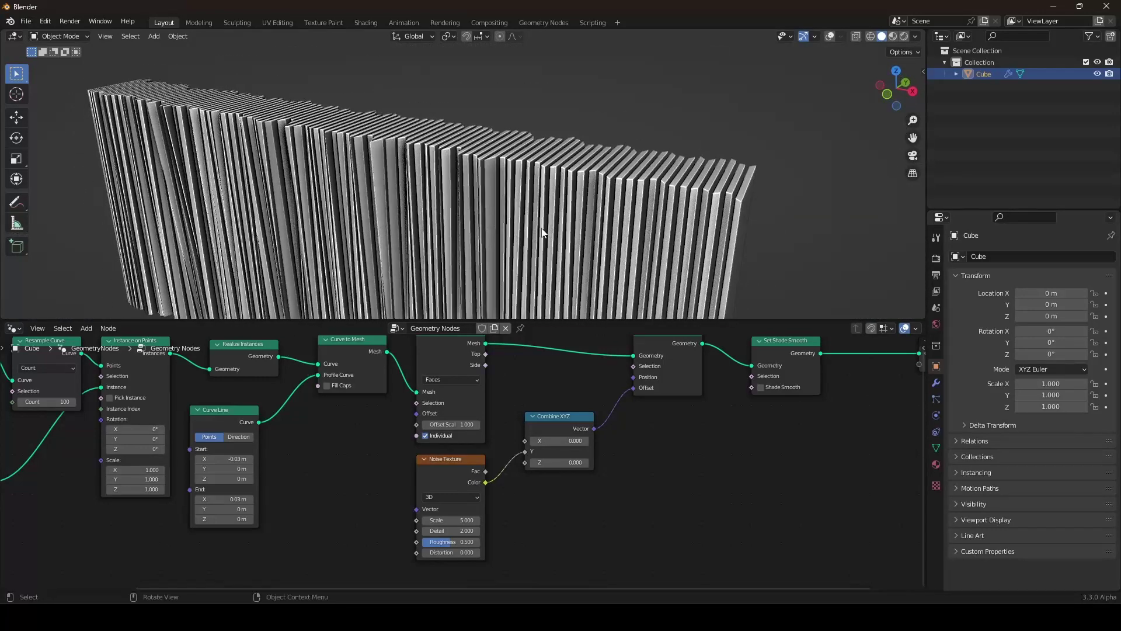
{"action": "scroll", "coordinate": [512, 483], "scroll_direction": "down", "scroll_amount": 2}
{"action": "scroll", "coordinate": [505, 470], "scroll_direction": "up", "scroll_amount": 4}
{"action": "left_click_drag", "start_coordinate": [431, 498], "coordinate": [386, 482]}
{"action": "scroll", "coordinate": [513, 245], "scroll_direction": "down", "scroll_amount": 5}
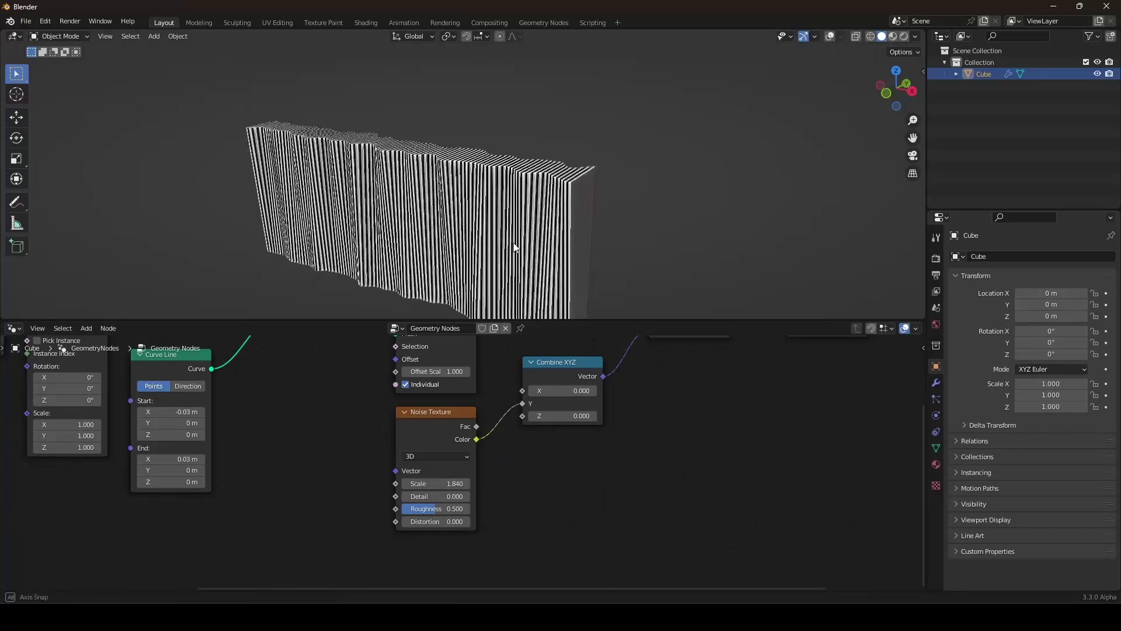
Duplicate the Resample Curve node and insert the copy between the vertical Curve Line and the Instance input of Instance on Points
{"action": "middle_click_drag", "start_coordinate": [421, 209], "coordinate": [465, 225]}
{"action": "scroll", "coordinate": [465, 223], "scroll_direction": "up", "scroll_amount": 2}
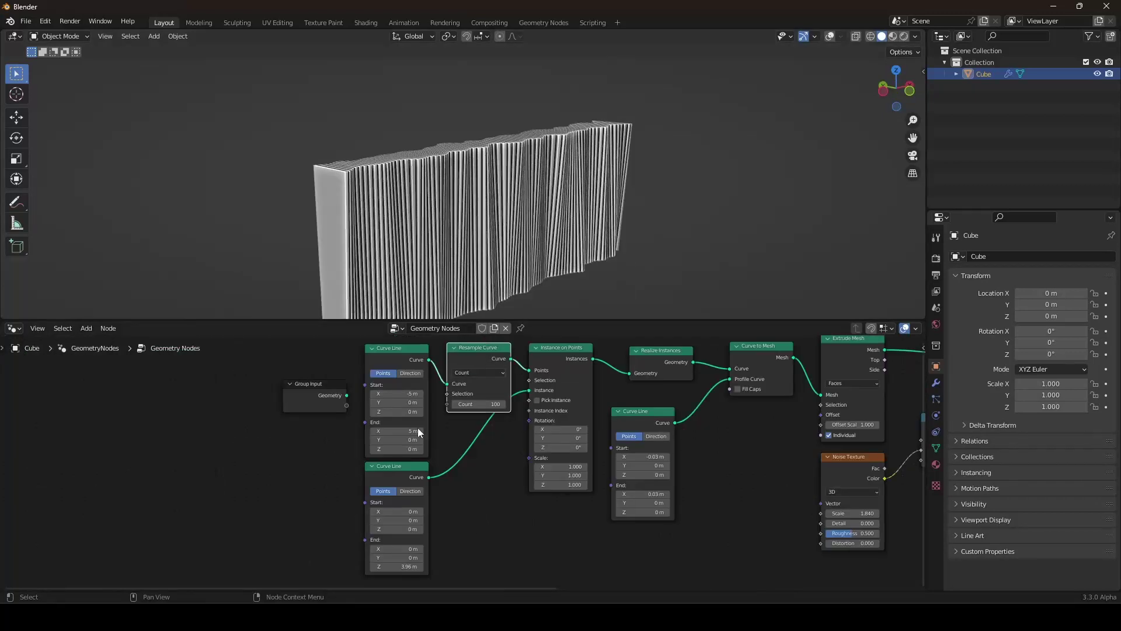
{"action": "left_click_drag", "start_coordinate": [402, 479], "coordinate": [402, 479]}
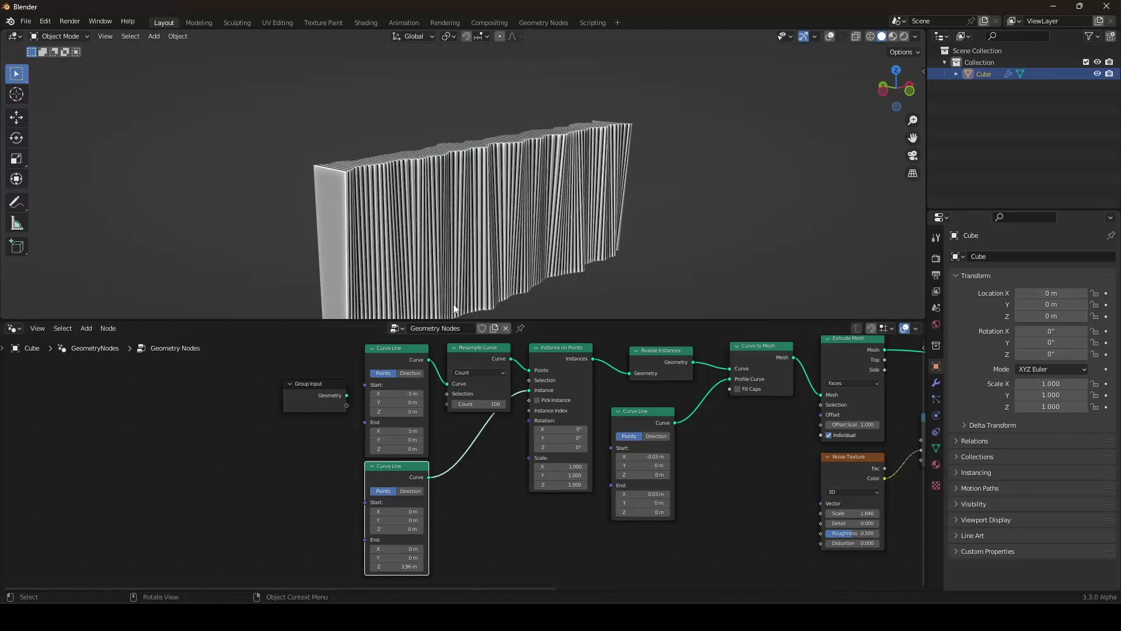
{"action": "left_click", "coordinate": [476, 355]}
{"action": "key", "text": "shift+d"}
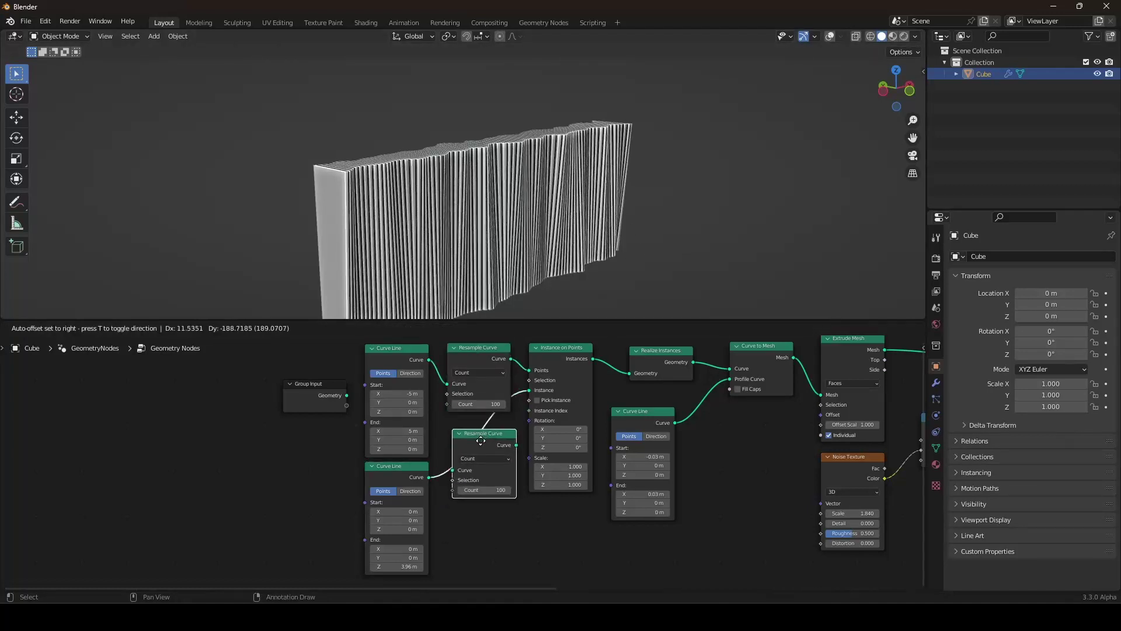
{"action": "left_click", "coordinate": [488, 466]}
{"action": "left_click_drag", "start_coordinate": [495, 446], "coordinate": [477, 434]}
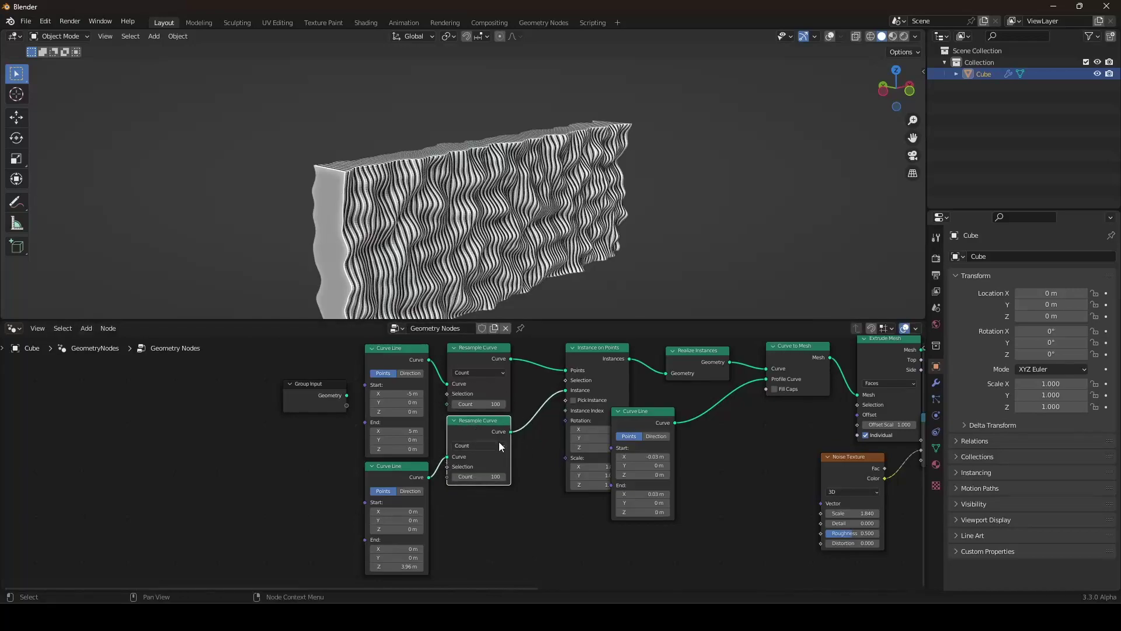
Set the Count of the vertical line's Resample Curve node to 171
{"action": "middle_click_drag", "start_coordinate": [521, 236], "coordinate": [469, 299]}
{"action": "scroll", "coordinate": [461, 223], "scroll_direction": "up", "scroll_amount": 7}
{"action": "left_click_drag", "start_coordinate": [487, 473], "coordinate": [529, 474]}
{"action": "scroll", "coordinate": [506, 252], "scroll_direction": "down", "scroll_amount": 7}
{"action": "middle_click_drag", "start_coordinate": [506, 253], "coordinate": [460, 233], "text": "shift"}
{"action": "scroll", "coordinate": [533, 202], "scroll_direction": "up", "scroll_amount": 2}
{"action": "scroll", "coordinate": [447, 231], "scroll_direction": "up", "scroll_amount": 3}
{"action": "scroll", "coordinate": [615, 449], "scroll_direction": "down", "scroll_amount": 9}
{"action": "scroll", "coordinate": [614, 448], "scroll_direction": "up", "scroll_amount": 4}
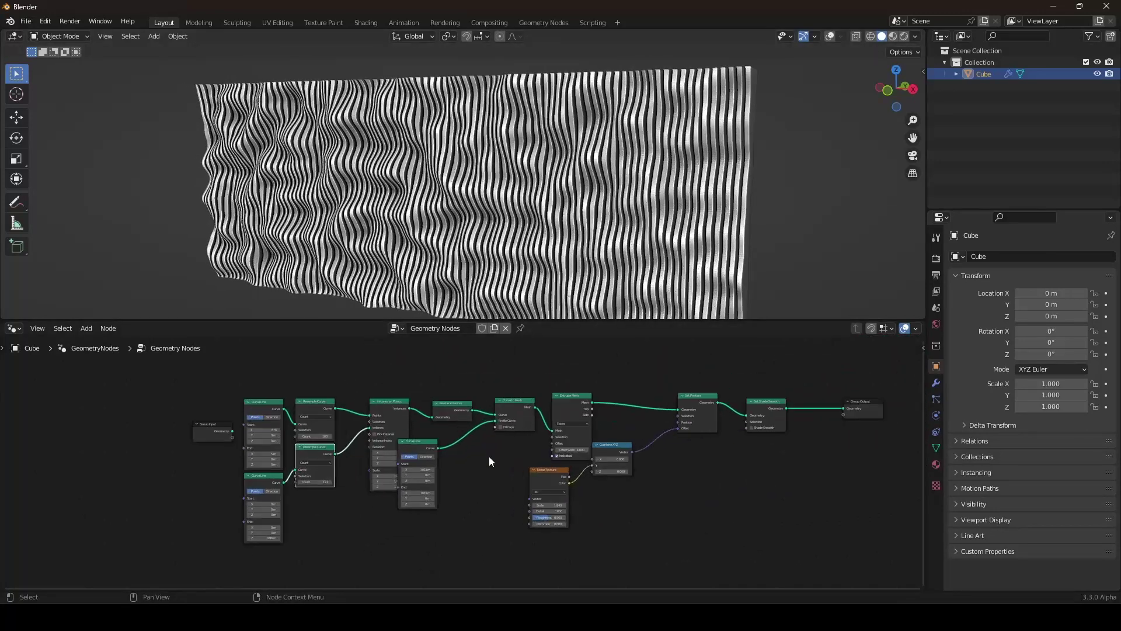
Set the Noise Texture's Scale to 0.590 and its Distortion to 0.890
{"action": "middle_click_drag", "start_coordinate": [561, 443], "coordinate": [537, 425]}
{"action": "mouse_move", "coordinate": [602, 517]}
{"action": "left_mouse_down"}
{"action": "mouse_move", "coordinate": [575, 517]}
{"action": "mouse_move", "coordinate": [590, 517]}
{"action": "left_mouse_up"}
{"action": "scroll", "coordinate": [535, 250], "scroll_direction": "down", "scroll_amount": 2}
{"action": "middle_click_drag", "start_coordinate": [535, 234], "coordinate": [508, 220]}
{"action": "left_click_drag", "start_coordinate": [593, 550], "coordinate": [613, 549], "text": "shift"}
Insert a ColorRamp node between Noise Texture and the Y input of Combine XYZ
{"action": "key", "text": "shift+a"}
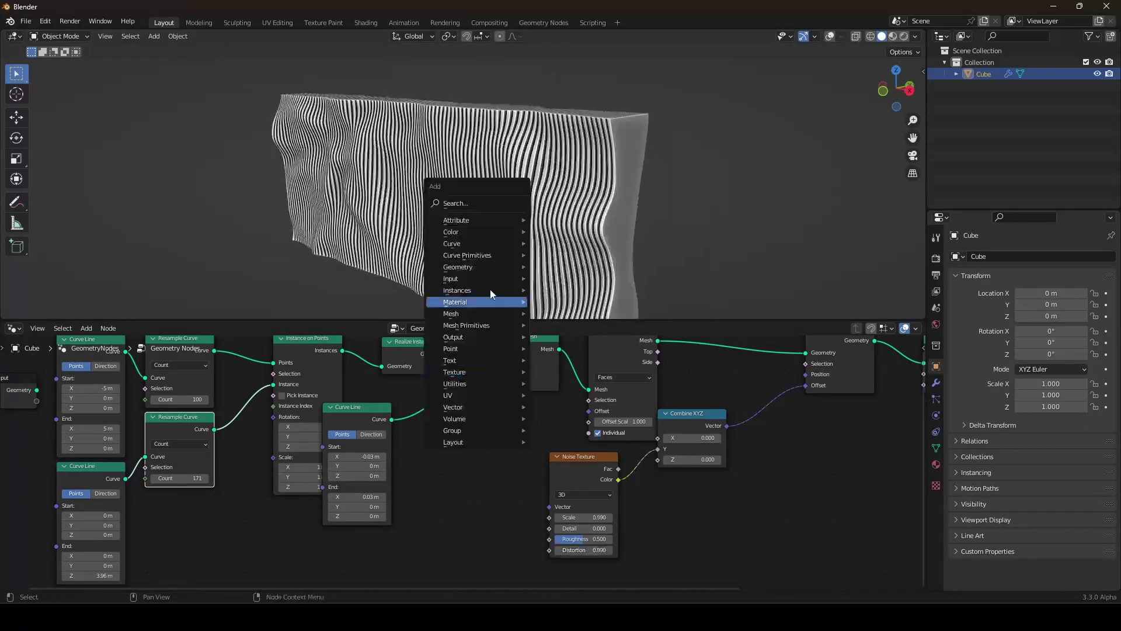
{"action": "left_click", "coordinate": [488, 202]}
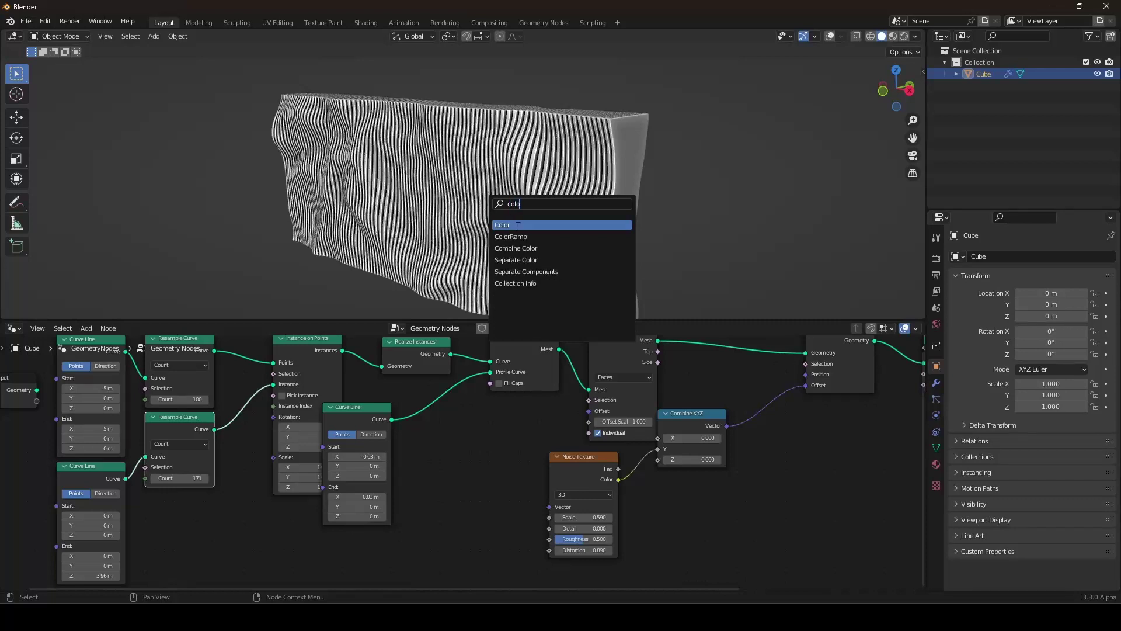
{"action": "left_click", "coordinate": [517, 237]}
{"action": "left_click", "coordinate": [683, 486]}
Set the ColorRamp interpolation to Ease, shift the black stop slightly inward and fine-tune the white stop
{"action": "scroll", "coordinate": [686, 481], "scroll_direction": "down", "scroll_amount": 4}
{"action": "middle_click_drag", "start_coordinate": [686, 480], "coordinate": [643, 458]}
{"action": "scroll", "coordinate": [631, 451], "scroll_direction": "up", "scroll_amount": 6}
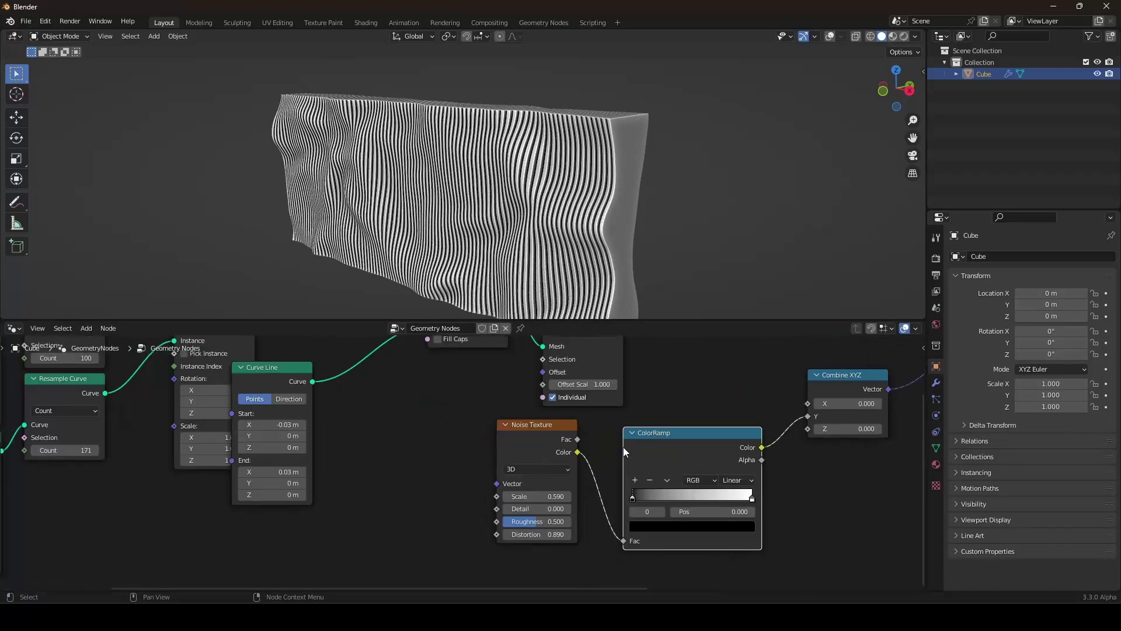
{"action": "left_click", "coordinate": [738, 492]}
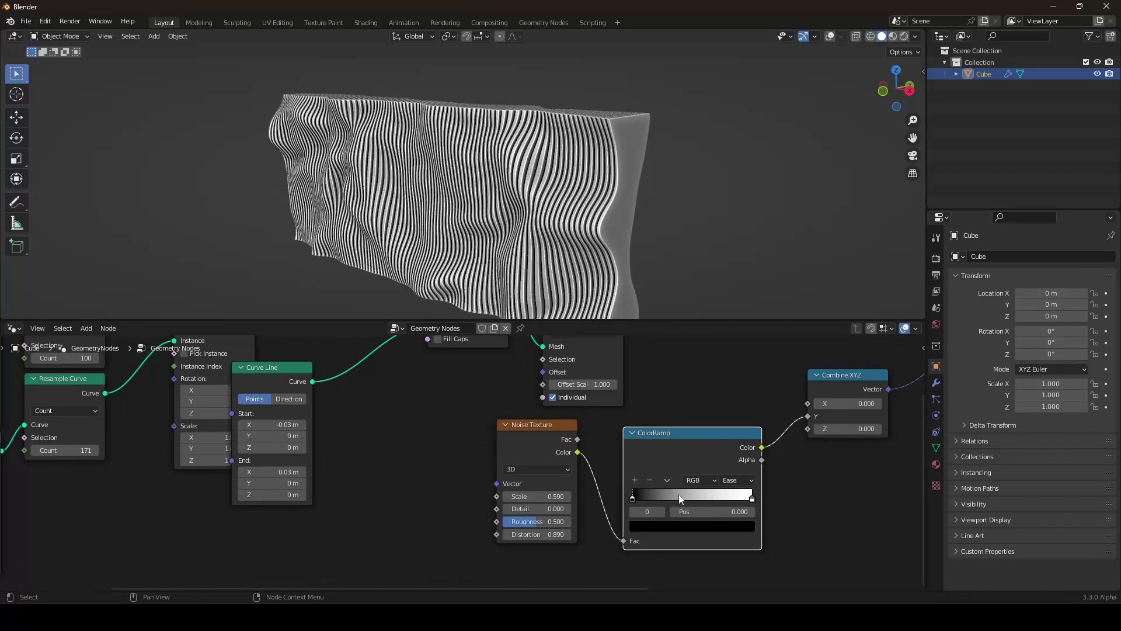
{"action": "left_click_drag", "start_coordinate": [633, 497], "coordinate": [645, 498]}
{"action": "mouse_move", "coordinate": [751, 497]}
{"action": "left_mouse_down"}
{"action": "mouse_move", "coordinate": [738, 497]}
{"action": "mouse_move", "coordinate": [751, 498]}
{"action": "left_mouse_up"}
Set the render engine to Cycles with GPU Compute as the device
{"action": "scroll", "coordinate": [619, 266], "scroll_direction": "down", "scroll_amount": 2}
{"action": "middle_click_drag", "start_coordinate": [586, 240], "coordinate": [468, 251]}
{"action": "scroll", "coordinate": [599, 235], "scroll_direction": "up", "scroll_amount": 2}
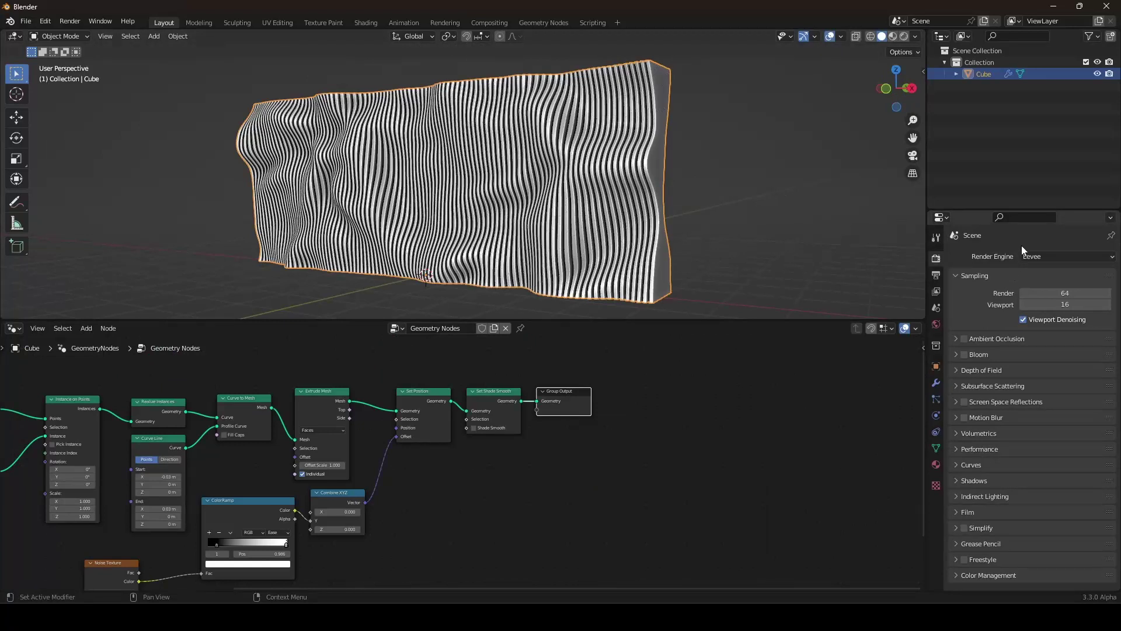
{"action": "left_click", "coordinate": [1039, 256]}
{"action": "left_click", "coordinate": [1034, 298]}
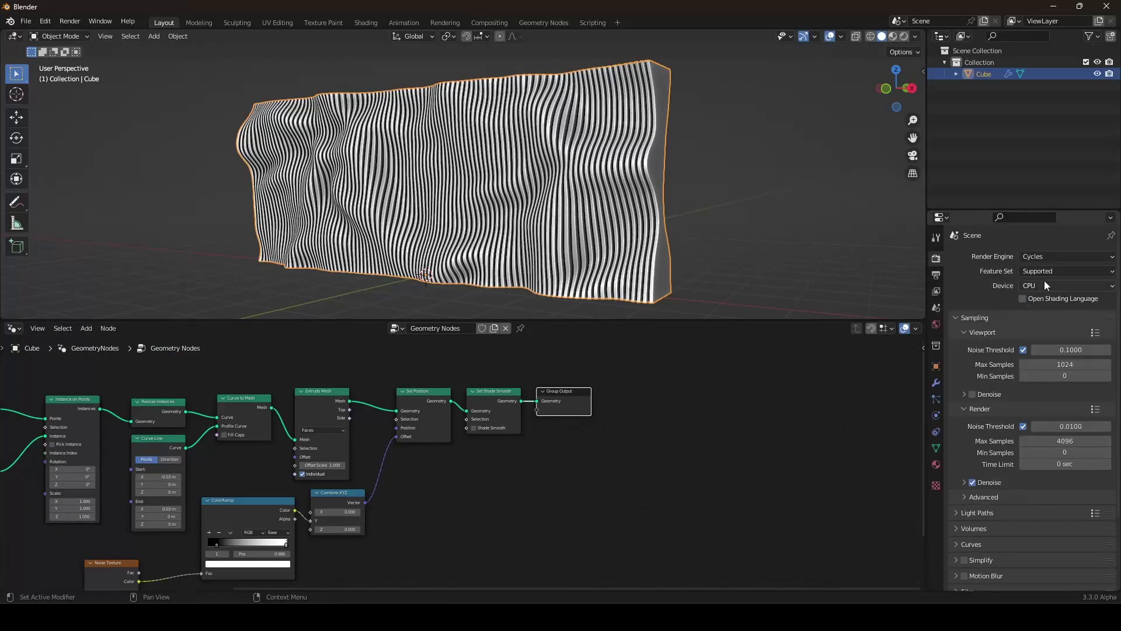
{"action": "left_click", "coordinate": [1044, 285]}
{"action": "left_click", "coordinate": [1051, 311]}
Switch the viewport to Rendered shading and view the wavy wall from the front
{"action": "middle_click_drag", "start_coordinate": [674, 153], "coordinate": [860, 24]}
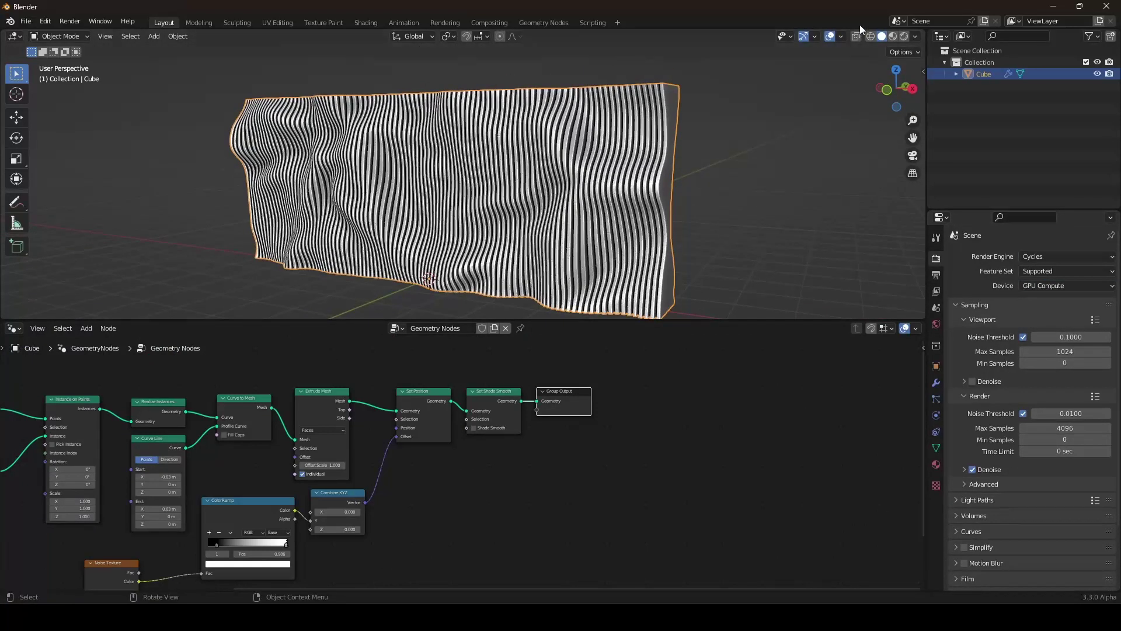
{"action": "key", "text": "z"}
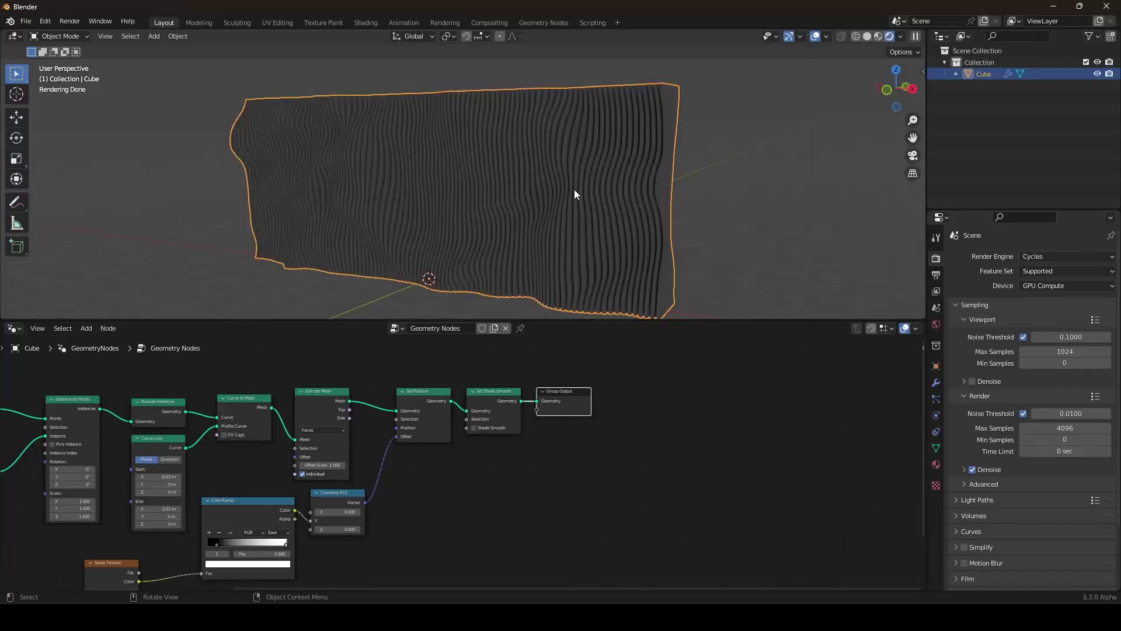
{"action": "middle_click_drag", "start_coordinate": [574, 188], "coordinate": [560, 167]}
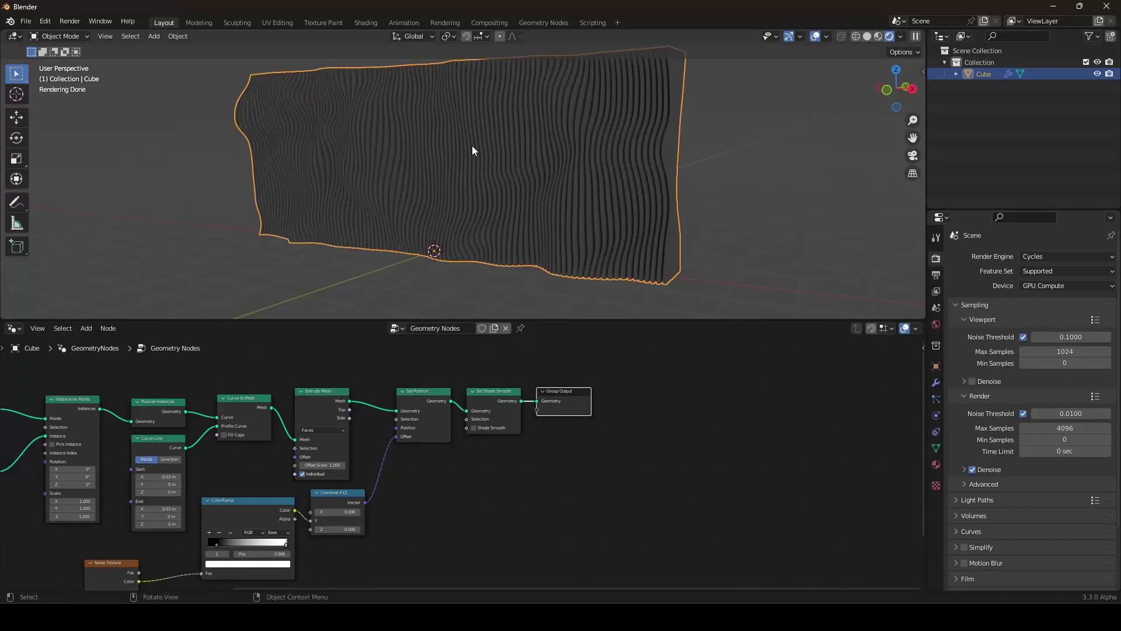
{"action": "mouse_move", "coordinate": [472, 145]}
{"action": "middle_mouse_down"}
{"action": "mouse_move", "coordinate": [507, 142]}
{"action": "mouse_move", "coordinate": [514, 153]}
{"action": "middle_mouse_up"}
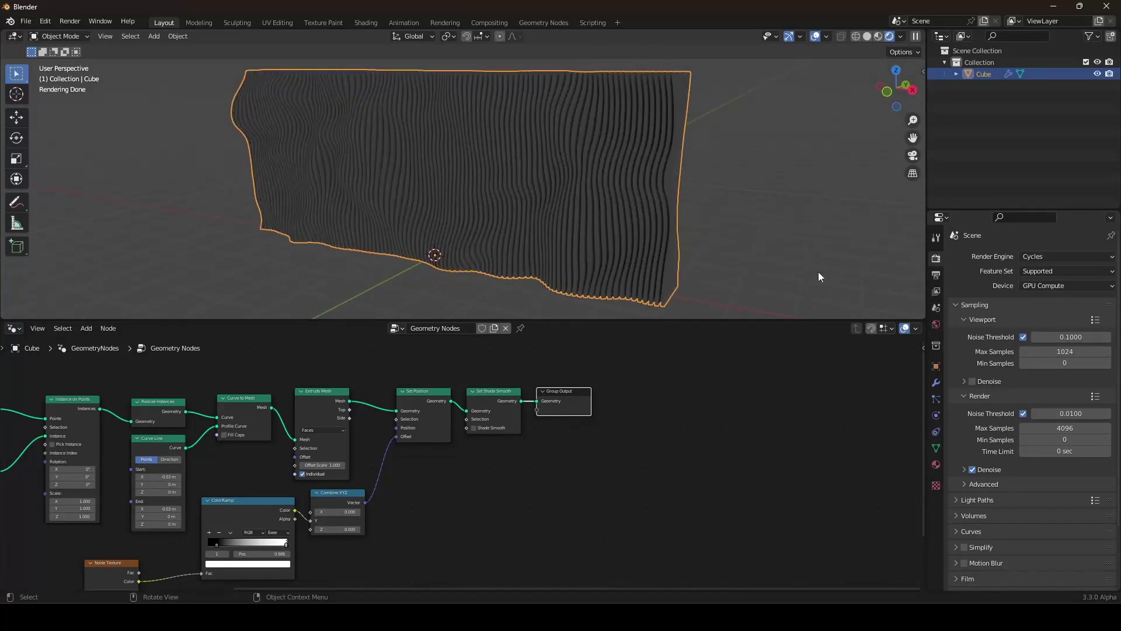
Open the World settings, light the rendered viewport with the preview HDRI instead of the scene world, and inspect the wall
{"action": "left_click", "coordinate": [937, 324]}
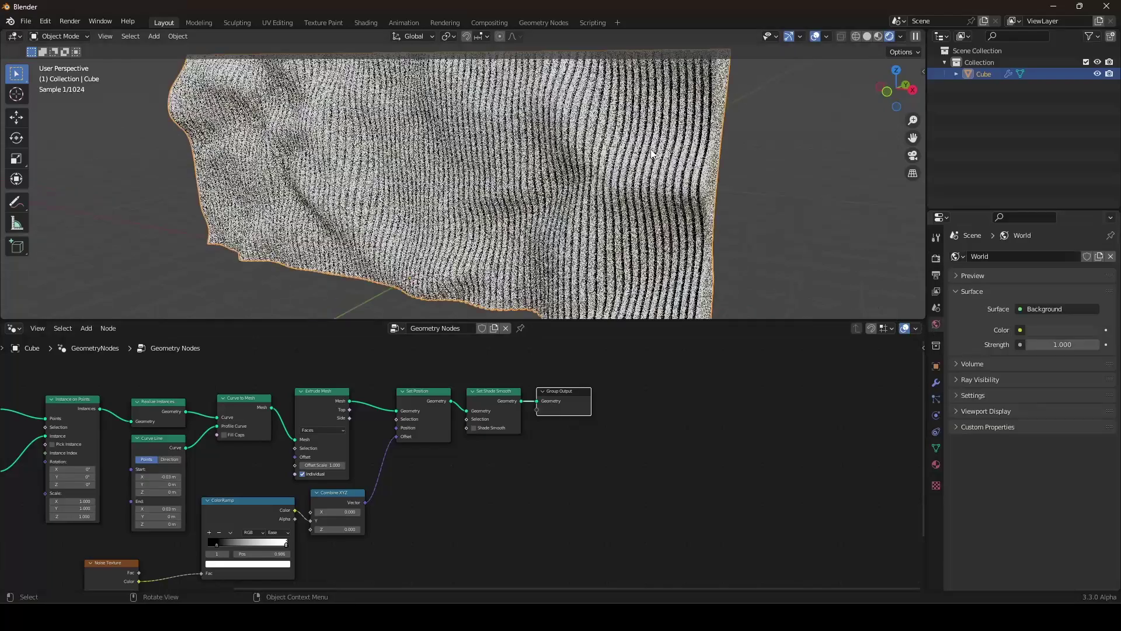
{"action": "scroll", "coordinate": [526, 153], "scroll_direction": "up", "scroll_amount": 3}
{"action": "mouse_move", "coordinate": [549, 155]}
{"action": "middle_mouse_down"}
{"action": "mouse_move", "coordinate": [617, 164]}
{"action": "mouse_move", "coordinate": [647, 149]}
{"action": "middle_mouse_up"}
{"action": "scroll", "coordinate": [611, 163], "scroll_direction": "down", "scroll_amount": 4}
{"action": "scroll", "coordinate": [647, 150], "scroll_direction": "up", "scroll_amount": 5}
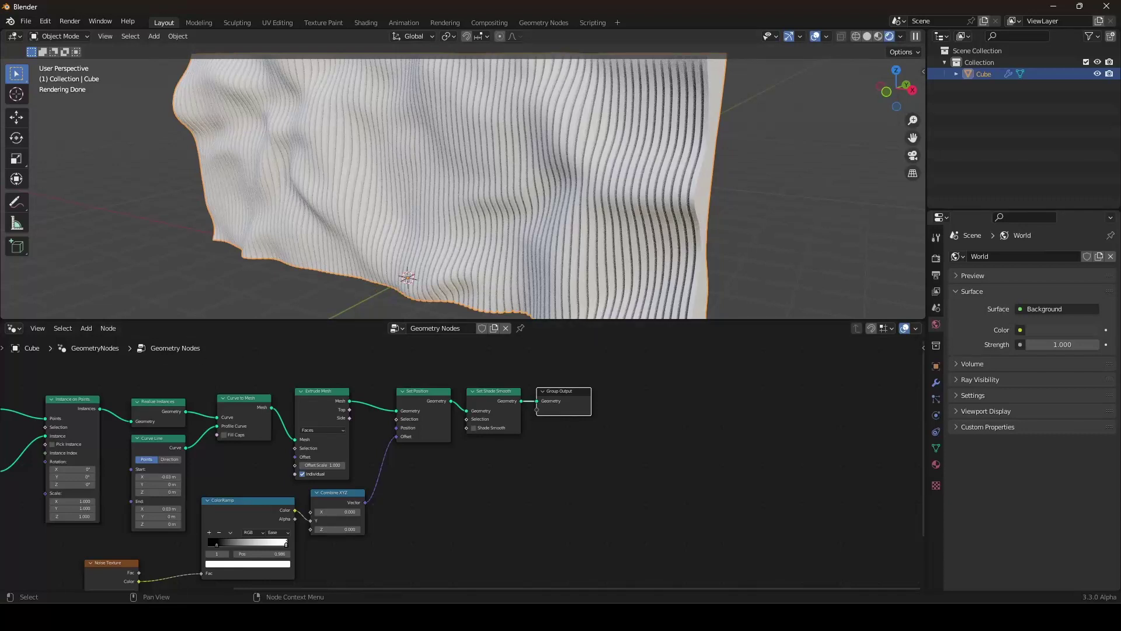
{"action": "left_click", "coordinate": [13, 328]}
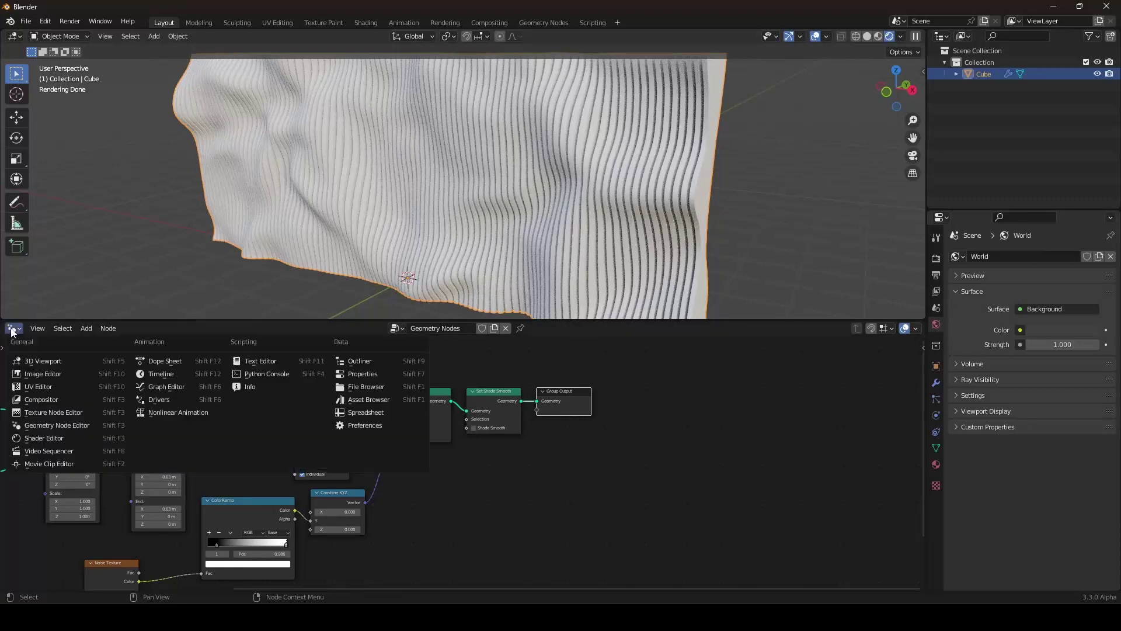
{"action": "left_click", "coordinate": [89, 419]}
{"action": "scroll", "coordinate": [685, 416], "scroll_direction": "down", "scroll_amount": 4}
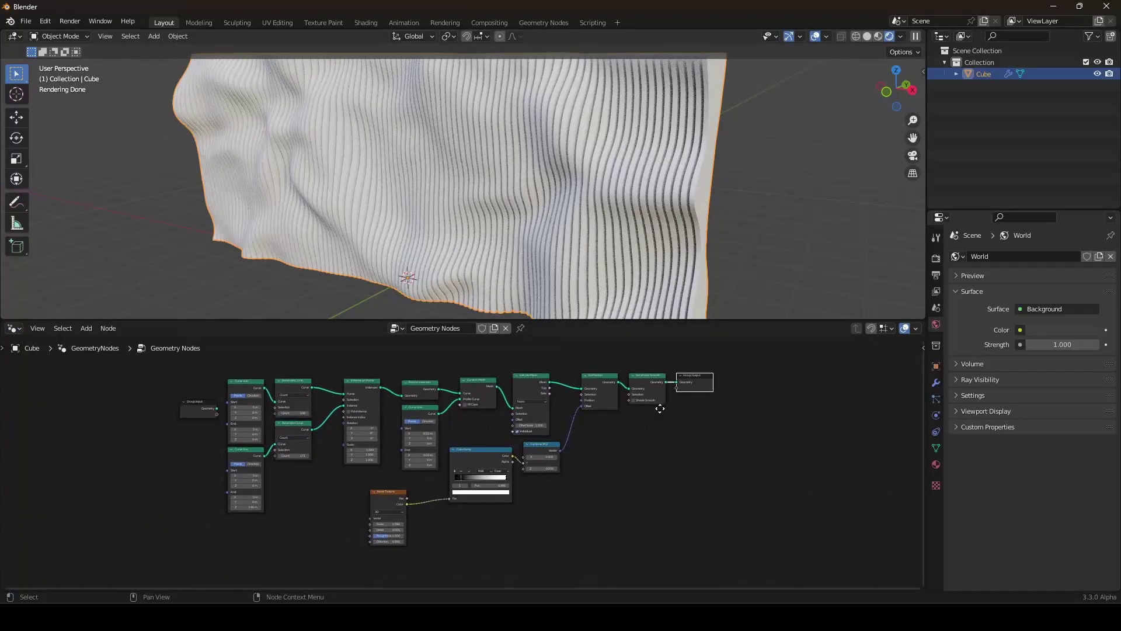
{"action": "scroll", "coordinate": [659, 407], "scroll_direction": "up", "scroll_amount": 1}
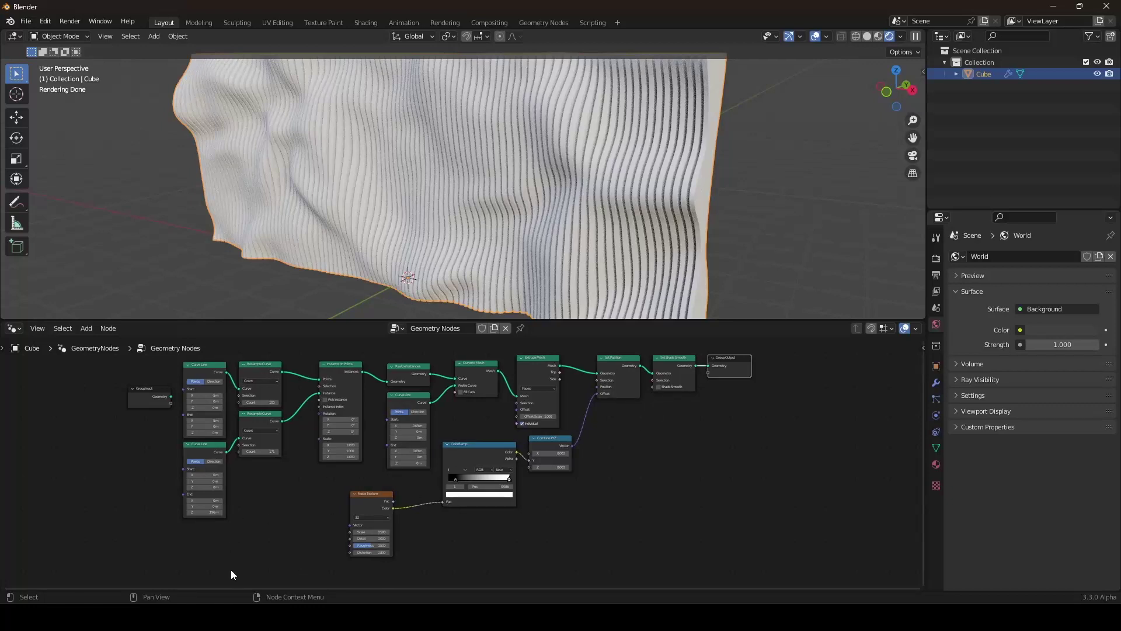
{"action": "key", "text": "ctrl+z"}
Apply the wood white material from the Asset Browser's Wood catalog to the wavy wall
{"action": "left_click", "coordinate": [12, 329]}
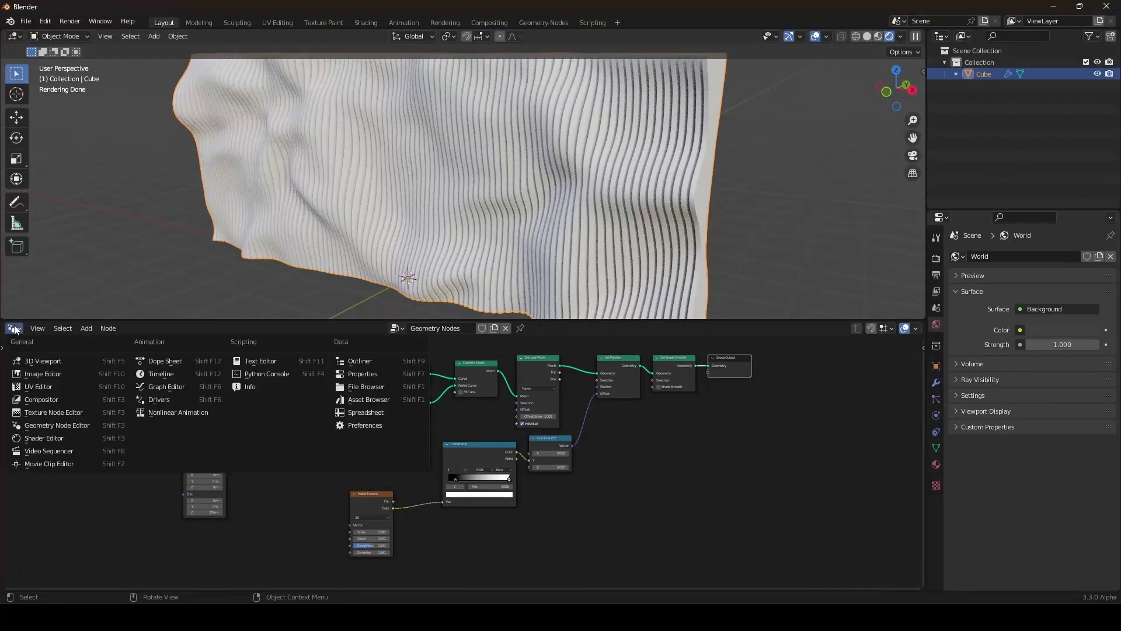
{"action": "left_click", "coordinate": [386, 403]}
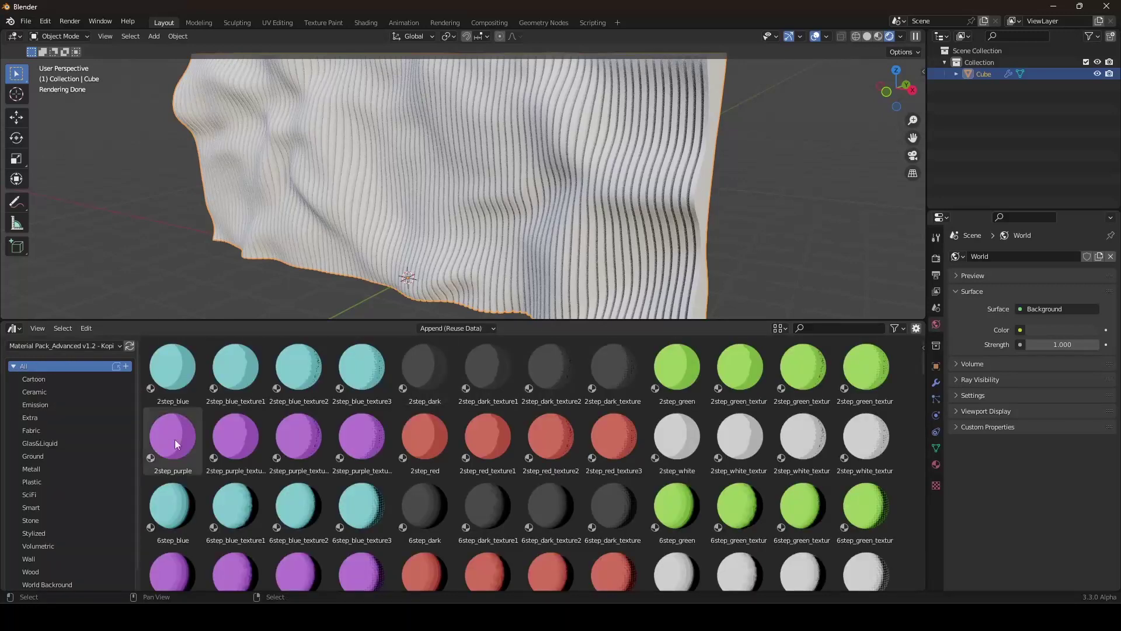
{"action": "scroll", "coordinate": [55, 512], "scroll_direction": "down", "scroll_amount": 2}
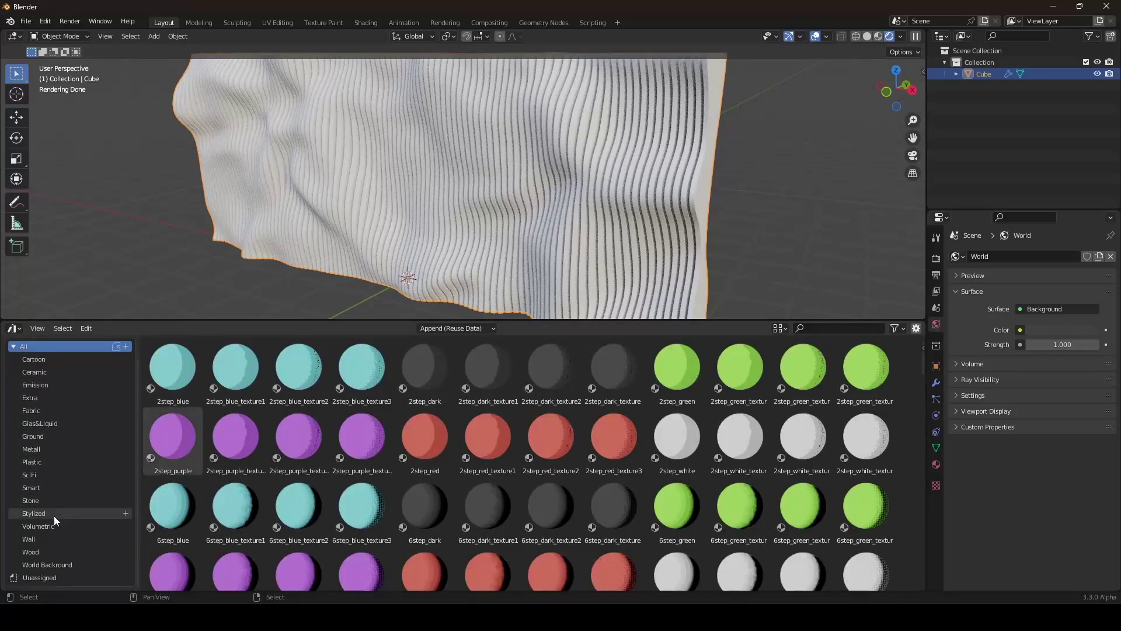
{"action": "left_click", "coordinate": [43, 549]}
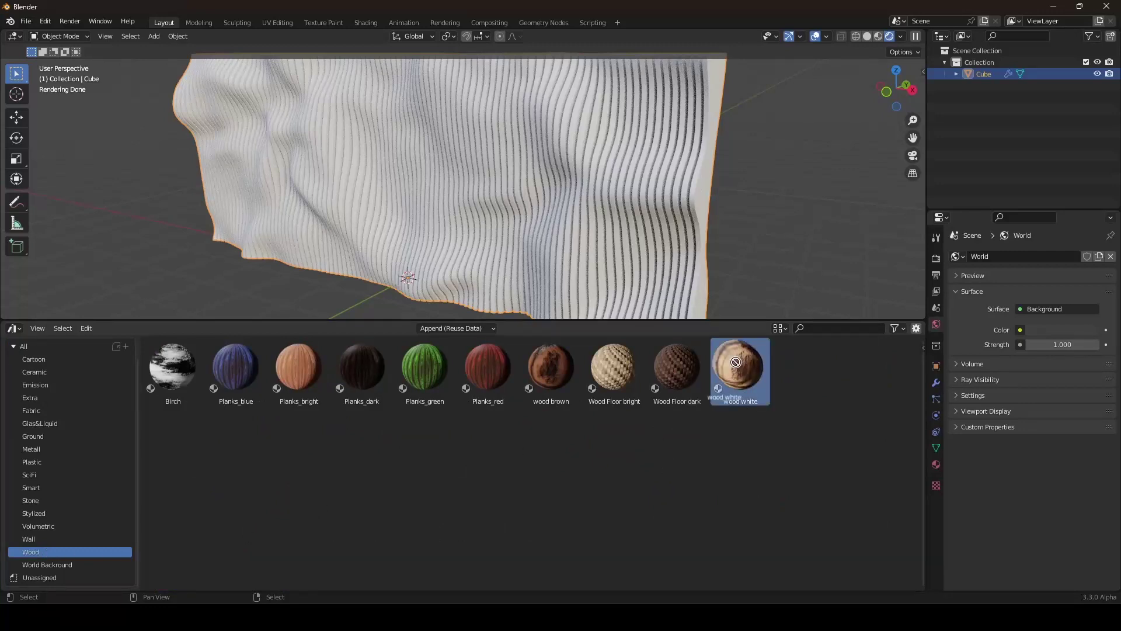
{"action": "left_click_drag", "start_coordinate": [736, 362], "coordinate": [646, 198]}
{"action": "scroll", "coordinate": [646, 198], "scroll_direction": "down", "scroll_amount": 3}
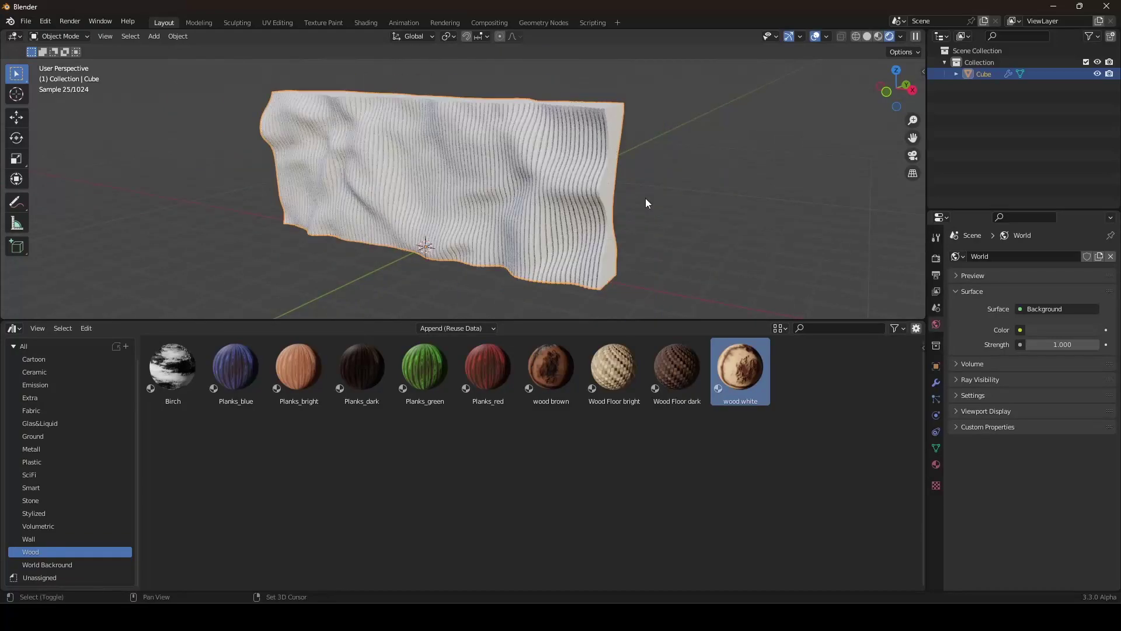
{"action": "scroll", "coordinate": [643, 198], "scroll_direction": "up", "scroll_amount": 4}
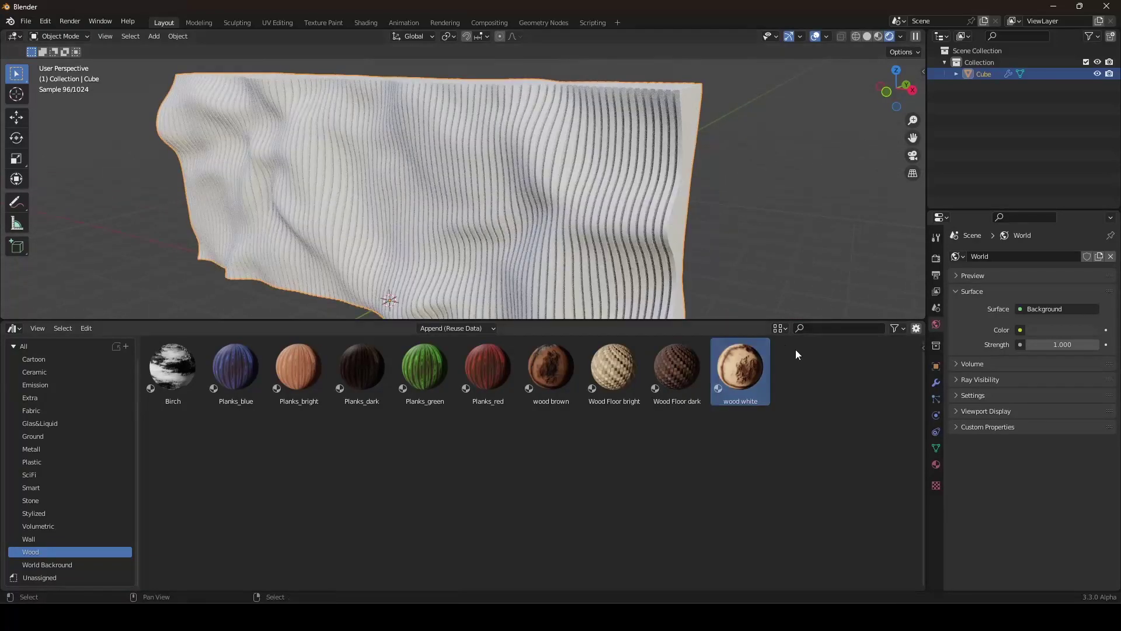
Return to the Geometry Node Editor and insert a Set Material node between Set Shade Smooth and Group Output
{"action": "left_click", "coordinate": [13, 328]}
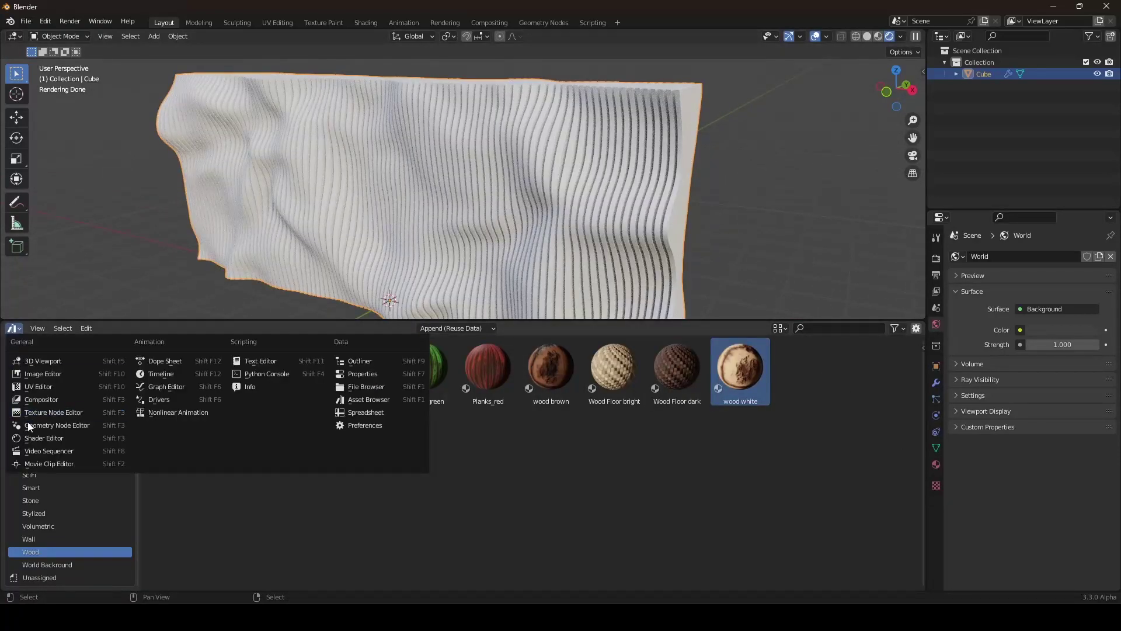
{"action": "left_click", "coordinate": [39, 431]}
{"action": "scroll", "coordinate": [537, 475], "scroll_direction": "up", "scroll_amount": 4}
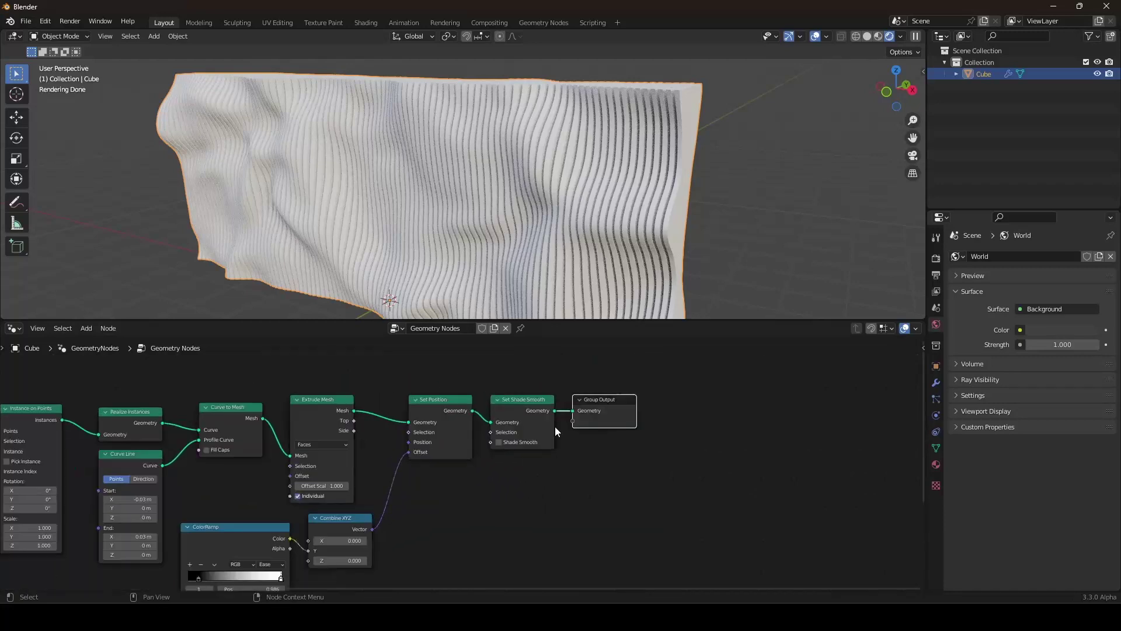
{"action": "key", "text": "shift+a"}
{"action": "mouse_move", "coordinate": [544, 448]}
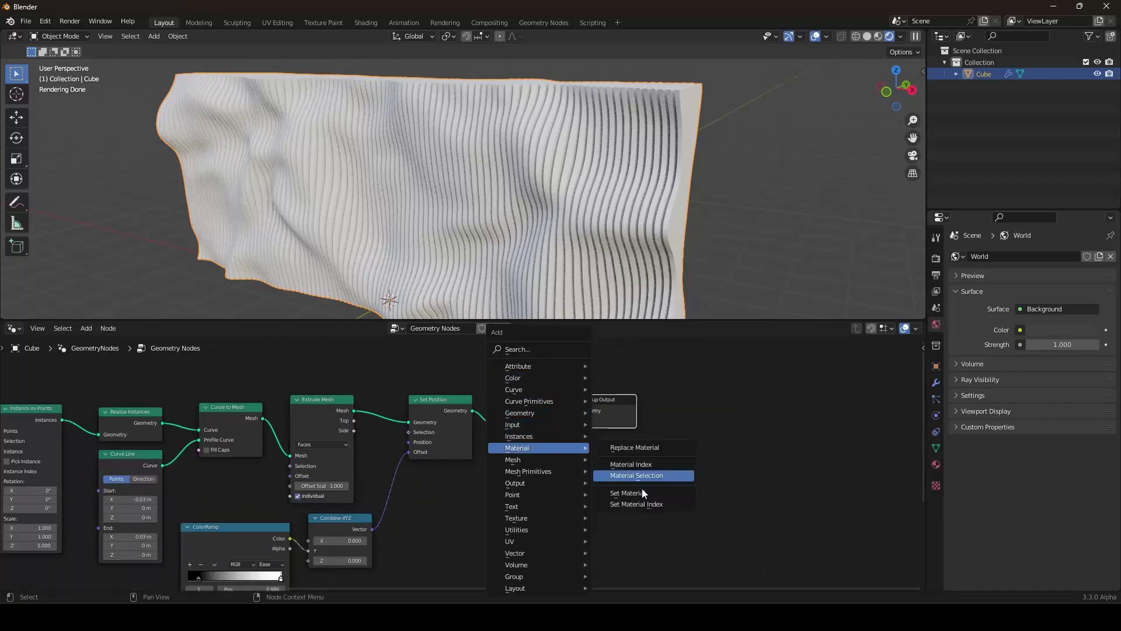
{"action": "left_click", "coordinate": [624, 494]}
{"action": "left_click", "coordinate": [590, 376]}
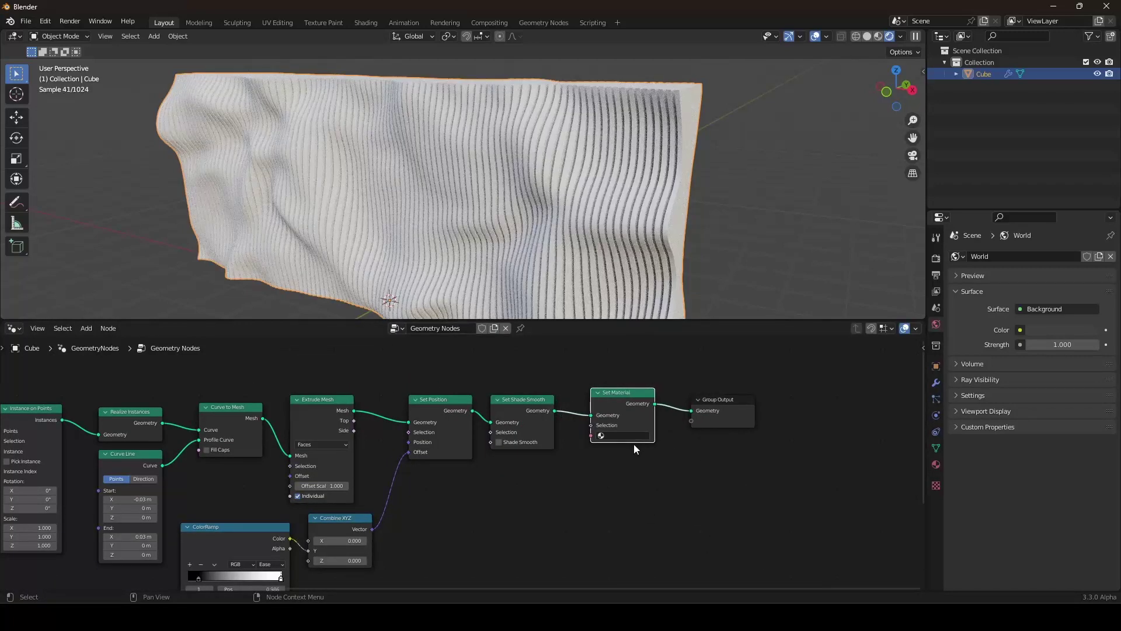
Choose wood white as the Set Material node's material and check the wood grain on the wall
{"action": "left_click", "coordinate": [630, 459]}
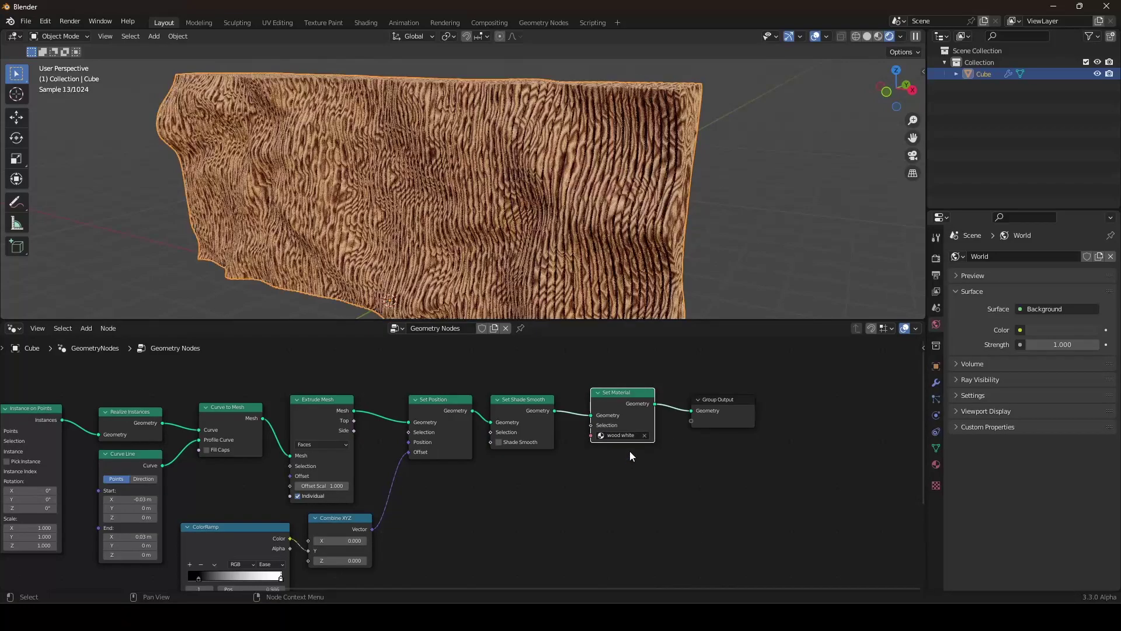
{"action": "scroll", "coordinate": [607, 236], "scroll_direction": "down", "scroll_amount": 2}
{"action": "middle_click_drag", "start_coordinate": [607, 236], "coordinate": [592, 224]}
{"action": "scroll", "coordinate": [593, 226], "scroll_direction": "up", "scroll_amount": 2}
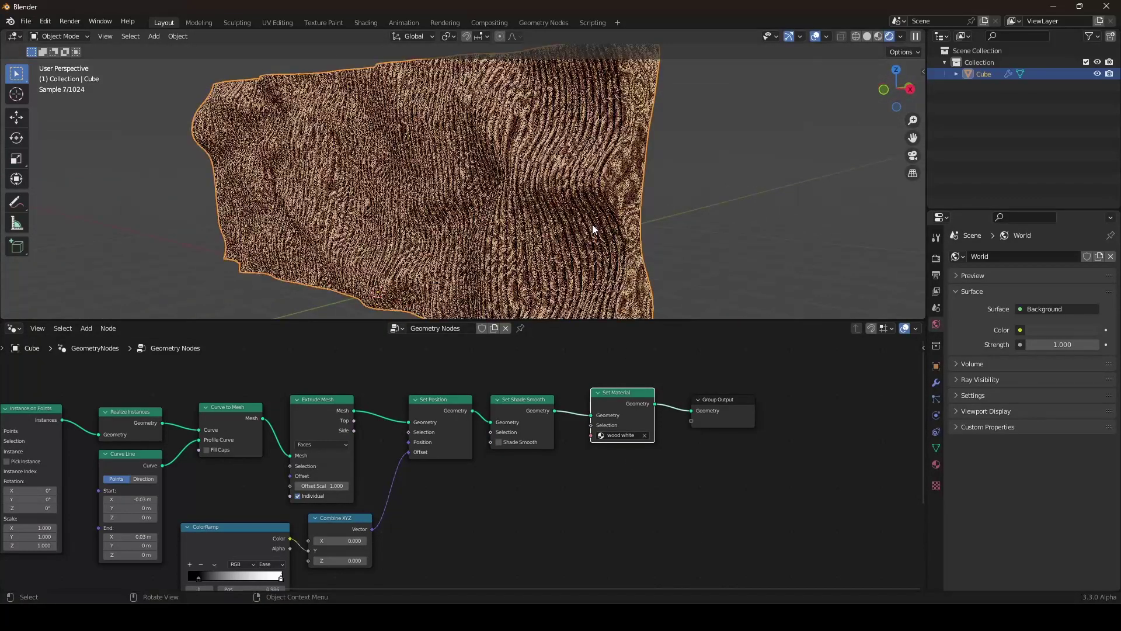
Move the unconnected Group Input node up and away from the Curve Line nodes and review the whole node tree
{"action": "scroll", "coordinate": [492, 451], "scroll_direction": "down", "scroll_amount": 4}
{"action": "middle_click_drag", "start_coordinate": [492, 451], "coordinate": [577, 441]}
{"action": "scroll", "coordinate": [577, 441], "scroll_direction": "up", "scroll_amount": 1}
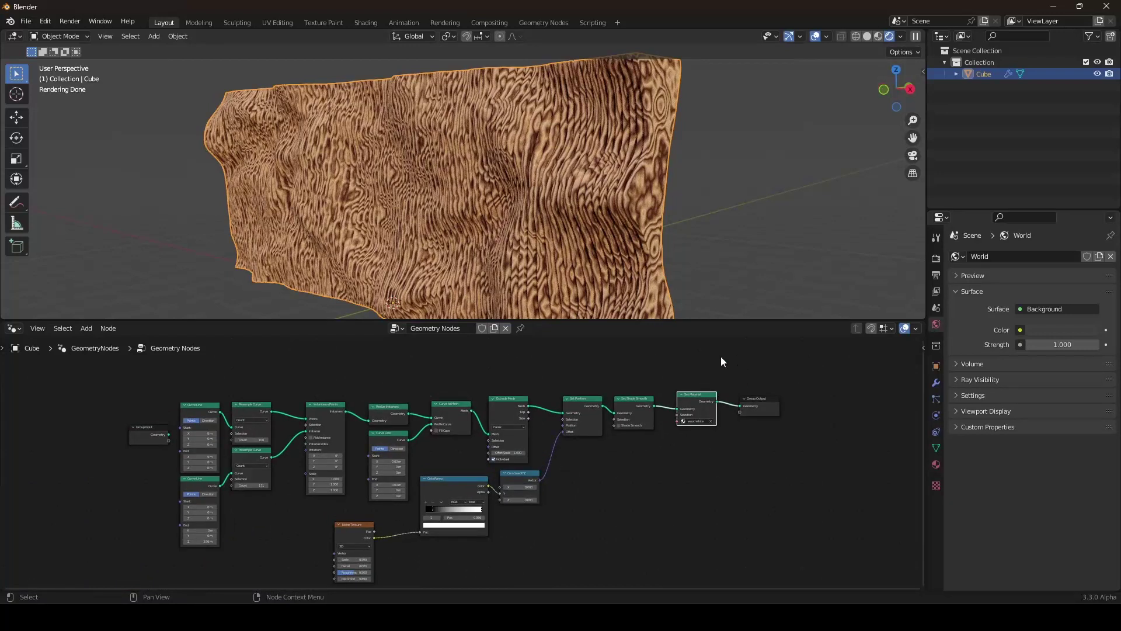
{"action": "left_click_drag", "start_coordinate": [152, 436], "coordinate": [117, 387]}
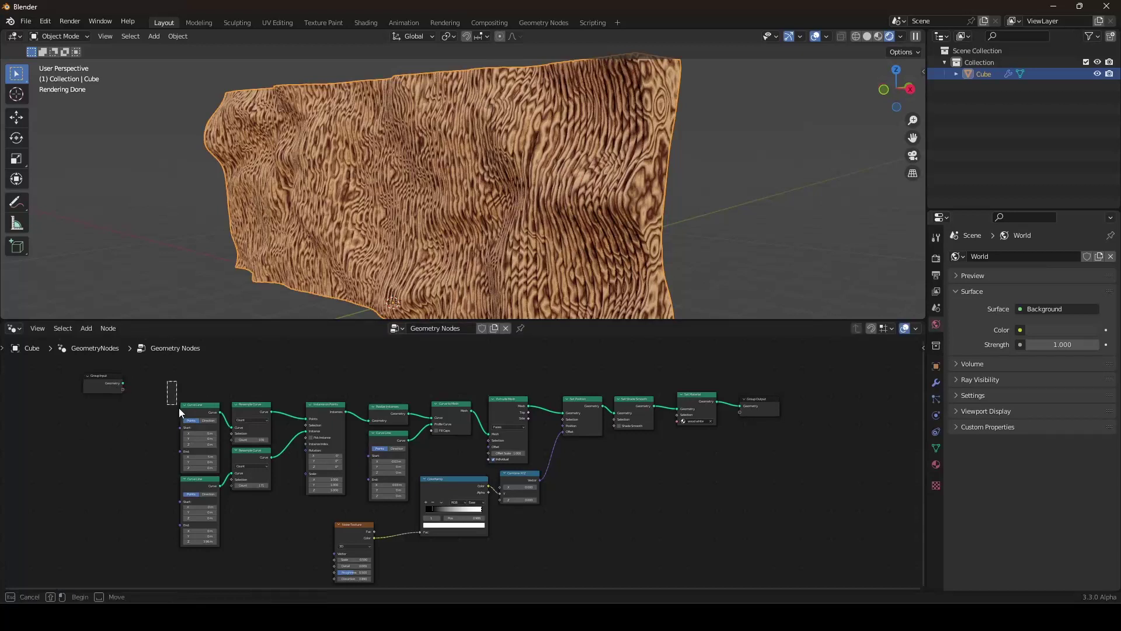
{"action": "left_click_drag", "start_coordinate": [179, 408], "coordinate": [221, 564]}
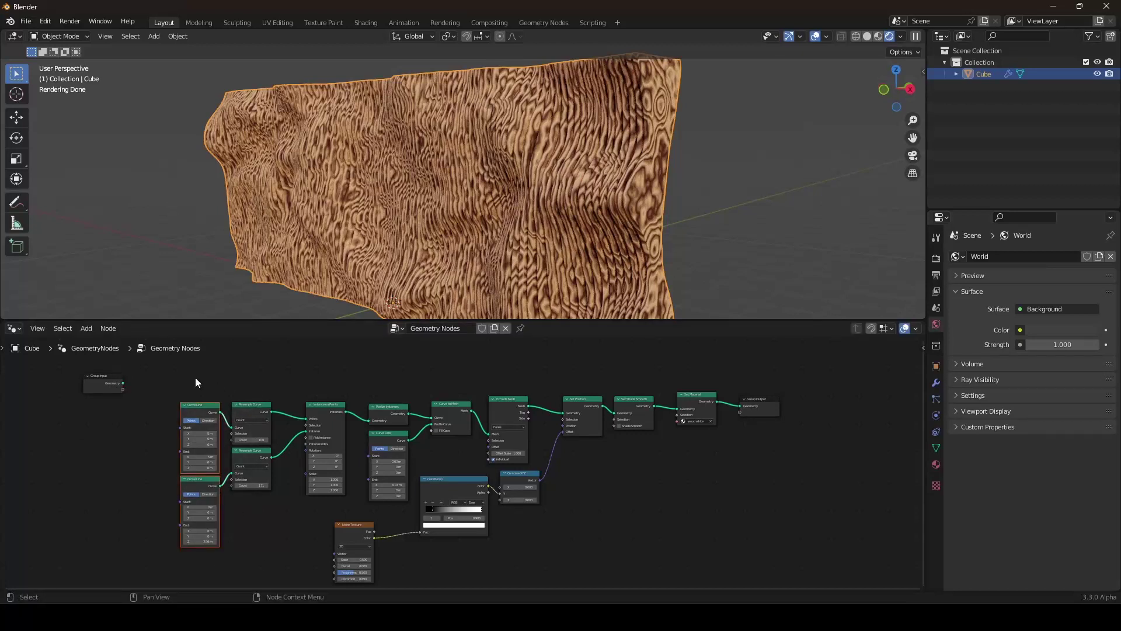
{"action": "left_click", "coordinate": [309, 351]}
{"action": "scroll", "coordinate": [456, 383], "scroll_direction": "down", "scroll_amount": 3}
{"action": "middle_click_drag", "start_coordinate": [521, 391], "coordinate": [499, 385]}
{"action": "scroll", "coordinate": [497, 386], "scroll_direction": "up", "scroll_amount": 3}
{"action": "scroll", "coordinate": [515, 238], "scroll_direction": "down", "scroll_amount": 2}
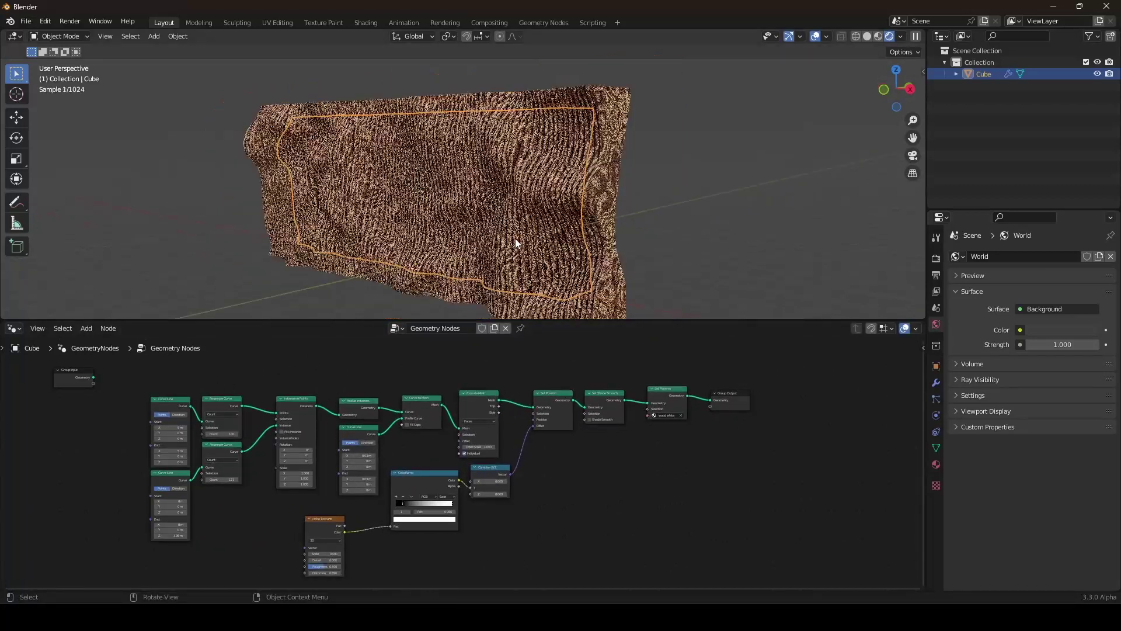
Open the wood white material in the Shader Editor and bring its node group's settings into close view
{"action": "left_click", "coordinate": [13, 328]}
{"action": "left_click", "coordinate": [53, 450]}
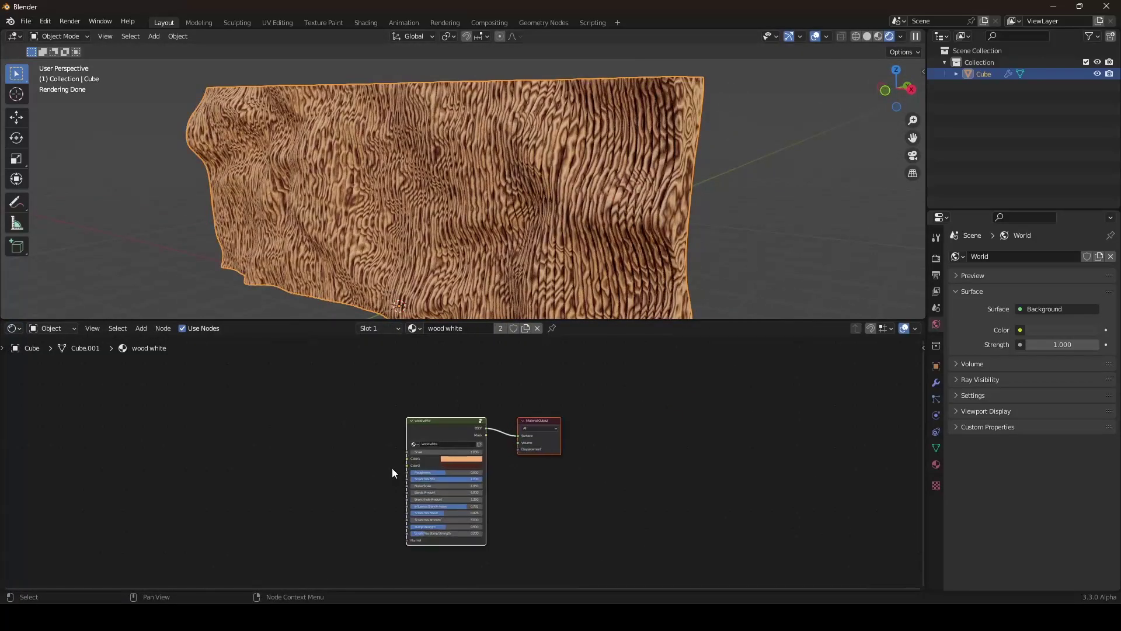
{"action": "scroll", "coordinate": [392, 468], "scroll_direction": "up", "scroll_amount": 6}
{"action": "left_click_drag", "start_coordinate": [427, 444], "coordinate": [546, 444], "text": "shift"}
{"action": "middle_click_drag", "start_coordinate": [516, 458], "coordinate": [510, 424]}
{"action": "key", "text": "g"}
{"action": "right_click", "coordinate": [443, 371]}
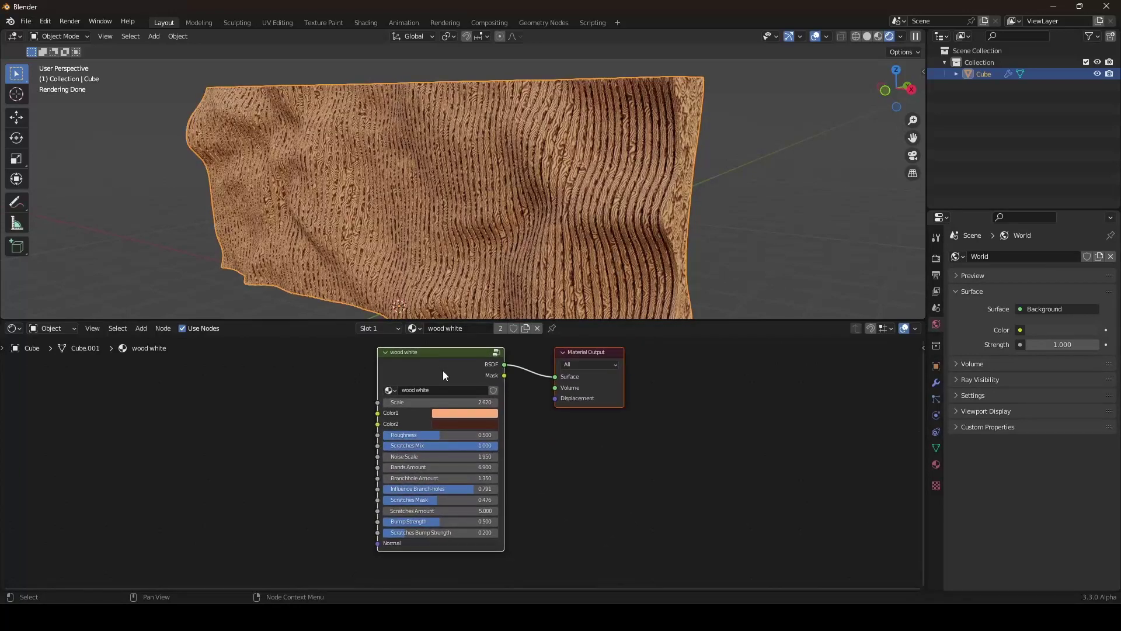
{"action": "left_click", "coordinate": [478, 361]}
Set the wood white node group's Scratches Mask to 0.175 and check the wall
{"action": "left_click_drag", "start_coordinate": [440, 437], "coordinate": [498, 445]}
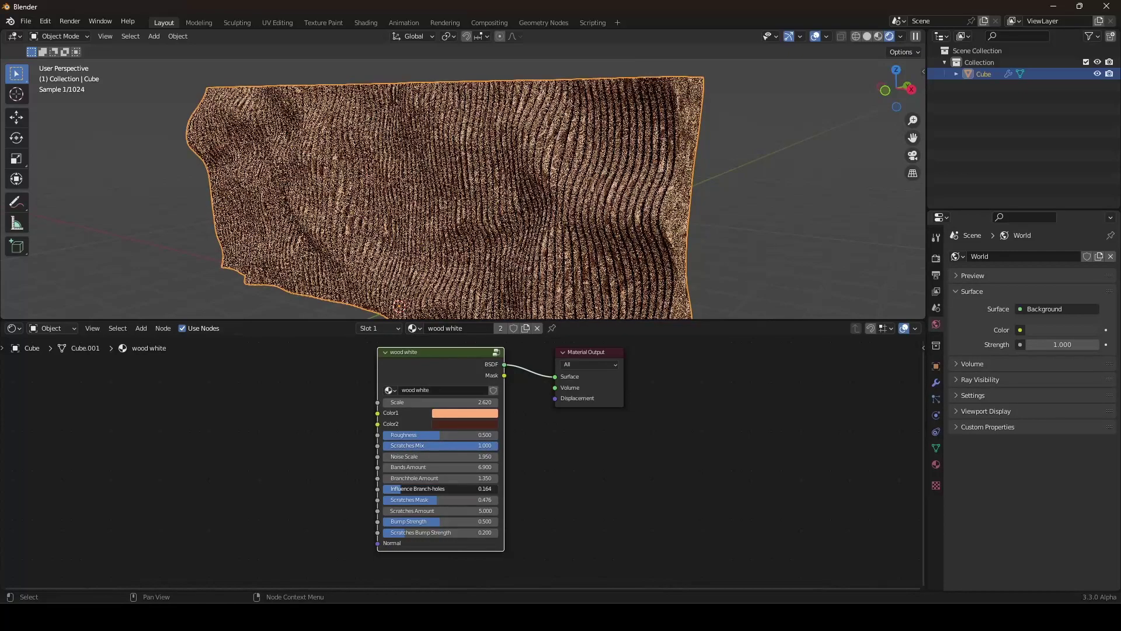
{"action": "left_click_drag", "start_coordinate": [448, 500], "coordinate": [500, 500]}
{"action": "right_click", "coordinate": [449, 500]}
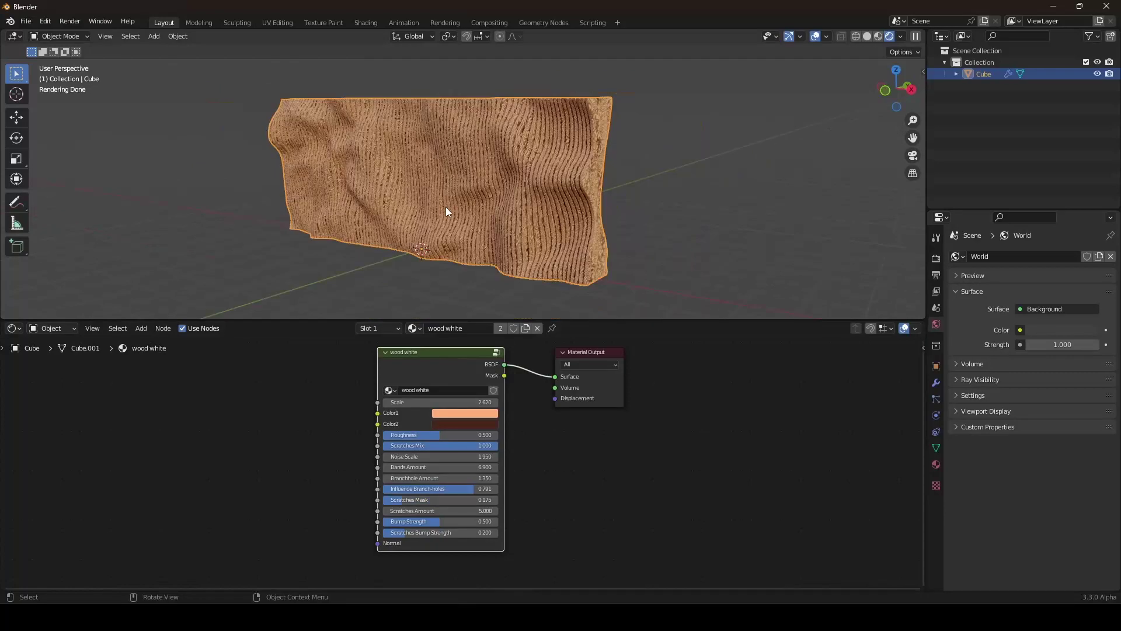
{"action": "mouse_move", "coordinate": [468, 218]}
{"action": "middle_mouse_down"}
{"action": "mouse_move", "coordinate": [473, 243]}
{"action": "mouse_move", "coordinate": [469, 218]}
{"action": "middle_mouse_up"}
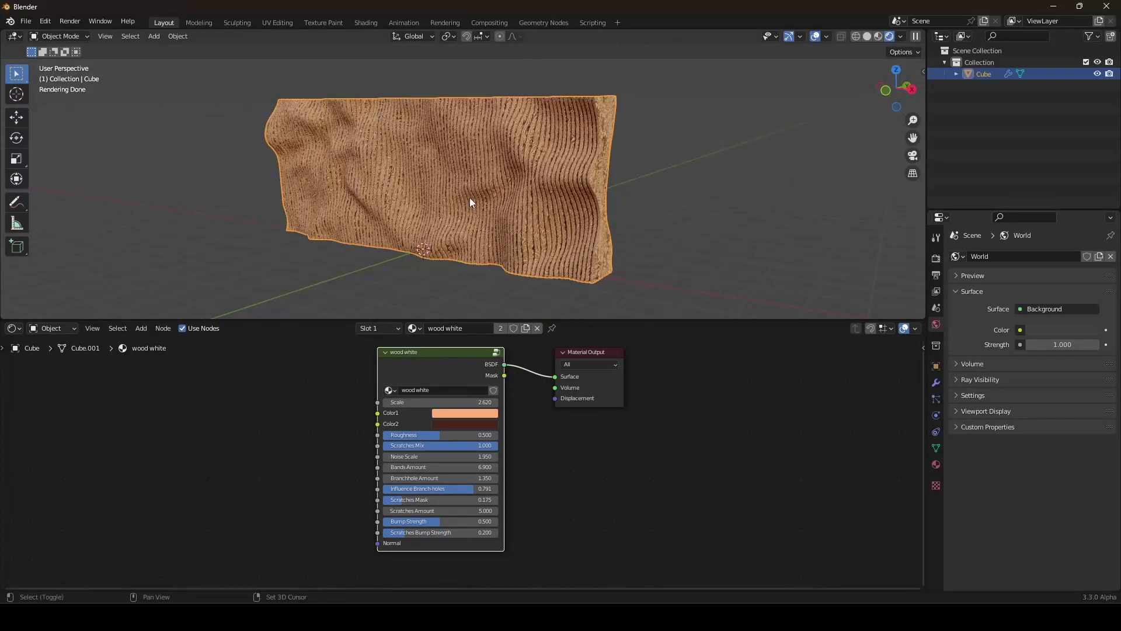
Add a plane, scale it up about 5.7 times and move it forward as a floor beneath the wall
{"action": "key", "text": "shift+a"}
{"action": "left_click", "coordinate": [525, 198]}
{"action": "key", "text": "s"}
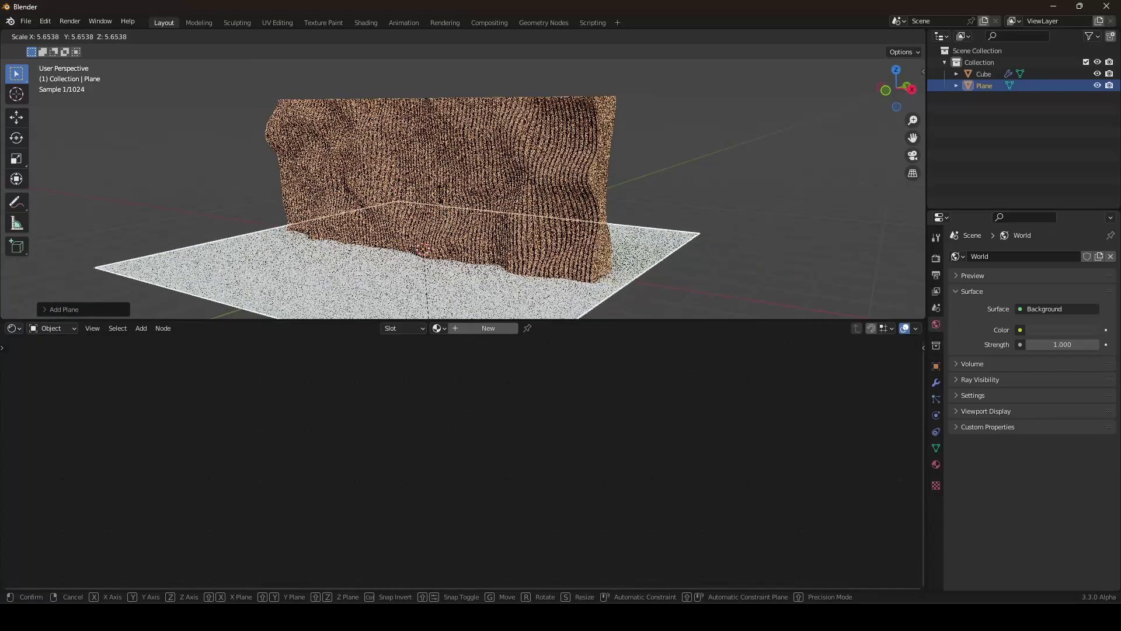
{"action": "left_click", "coordinate": [462, 223]}
{"action": "middle_click_drag", "start_coordinate": [496, 257], "coordinate": [489, 229], "text": "shift"}
{"action": "key", "text": "g"}
{"action": "left_click", "coordinate": [472, 218]}
{"action": "scroll", "coordinate": [489, 229], "scroll_direction": "up", "scroll_amount": 3}
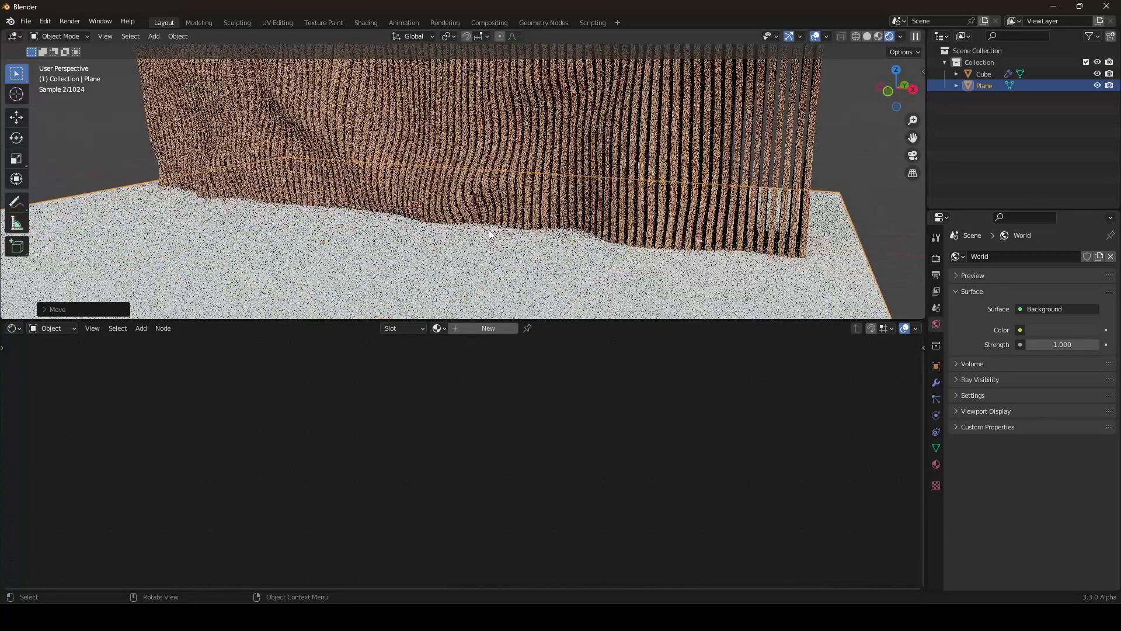
Apply the wet_muddy material from the Asset Browser's Ground catalog to the floor plane
{"action": "left_click", "coordinate": [15, 328]}
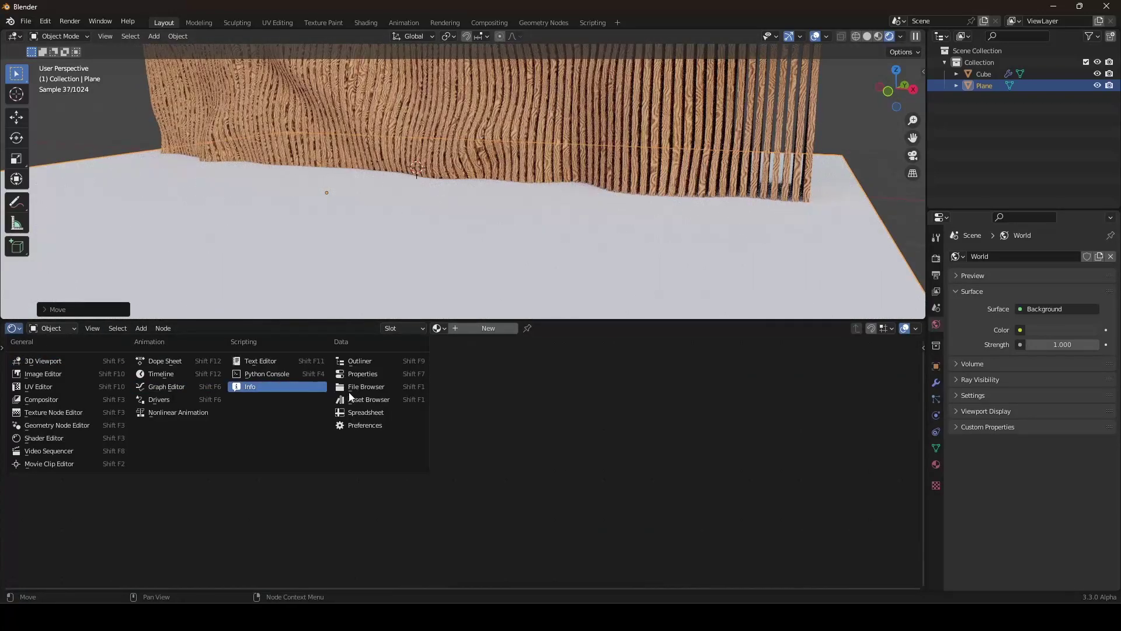
{"action": "left_click", "coordinate": [373, 400]}
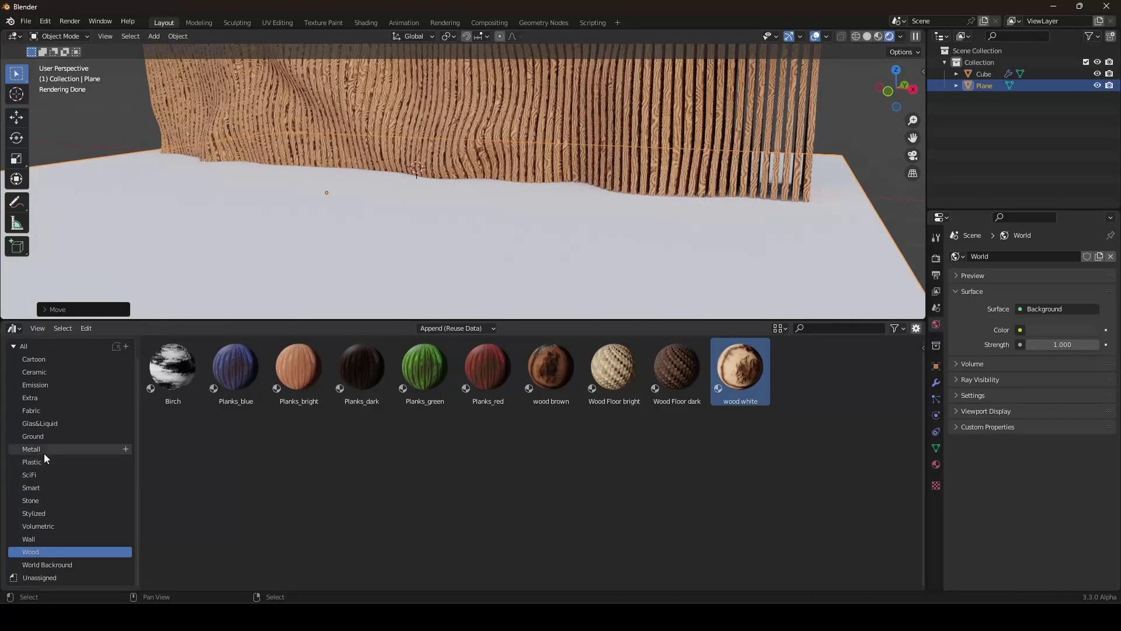
{"action": "left_click", "coordinate": [40, 438]}
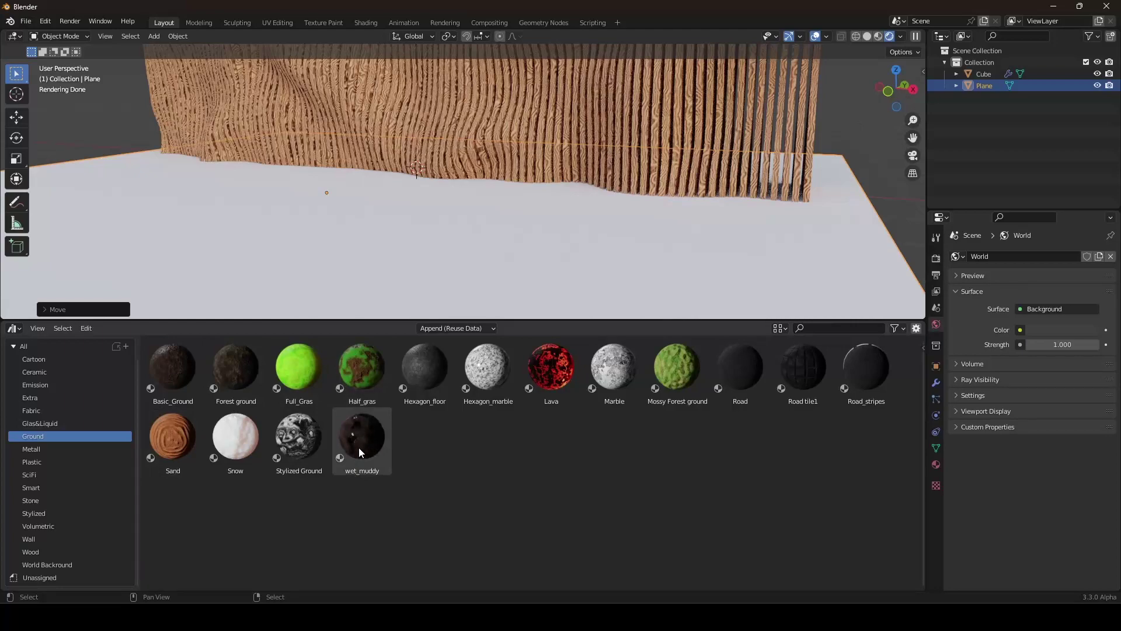
{"action": "left_click_drag", "start_coordinate": [360, 453], "coordinate": [359, 251]}
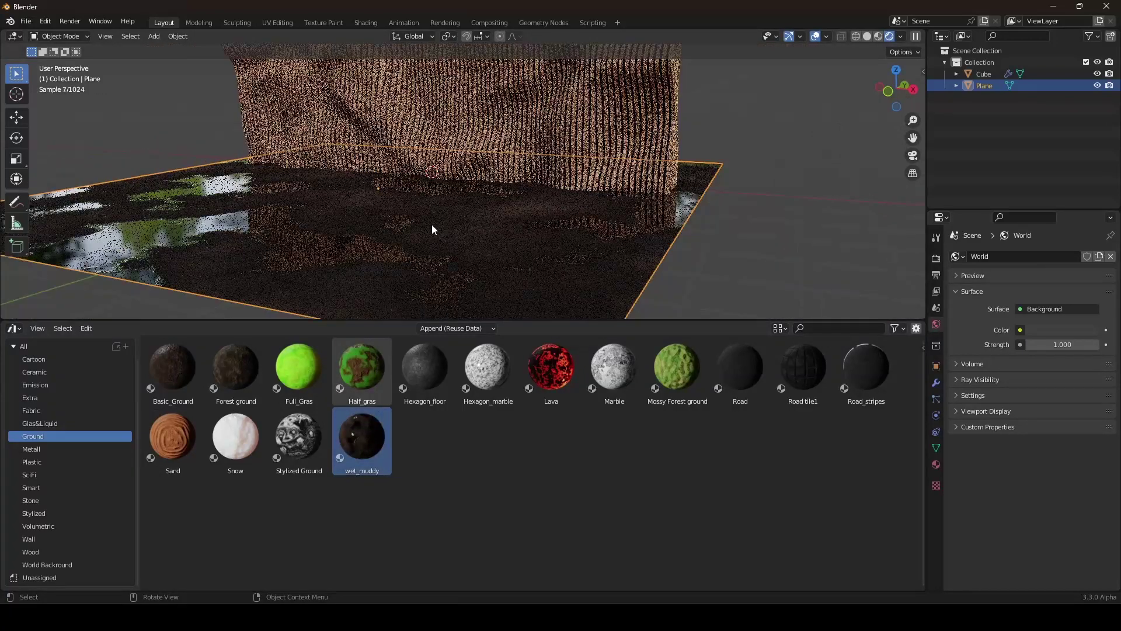
{"action": "middle_click_drag", "start_coordinate": [433, 229], "coordinate": [548, 209]}
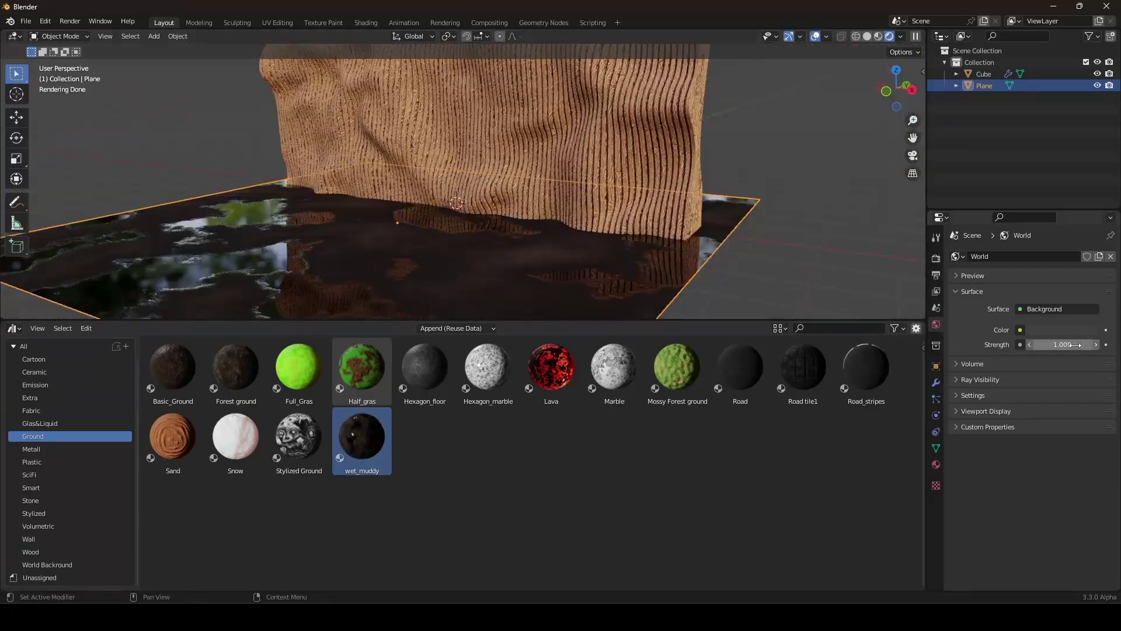
Use the scene world in the rendered viewport and set the World background strength to 0
{"action": "left_click", "coordinate": [902, 37]}
{"action": "left_click", "coordinate": [836, 110]}
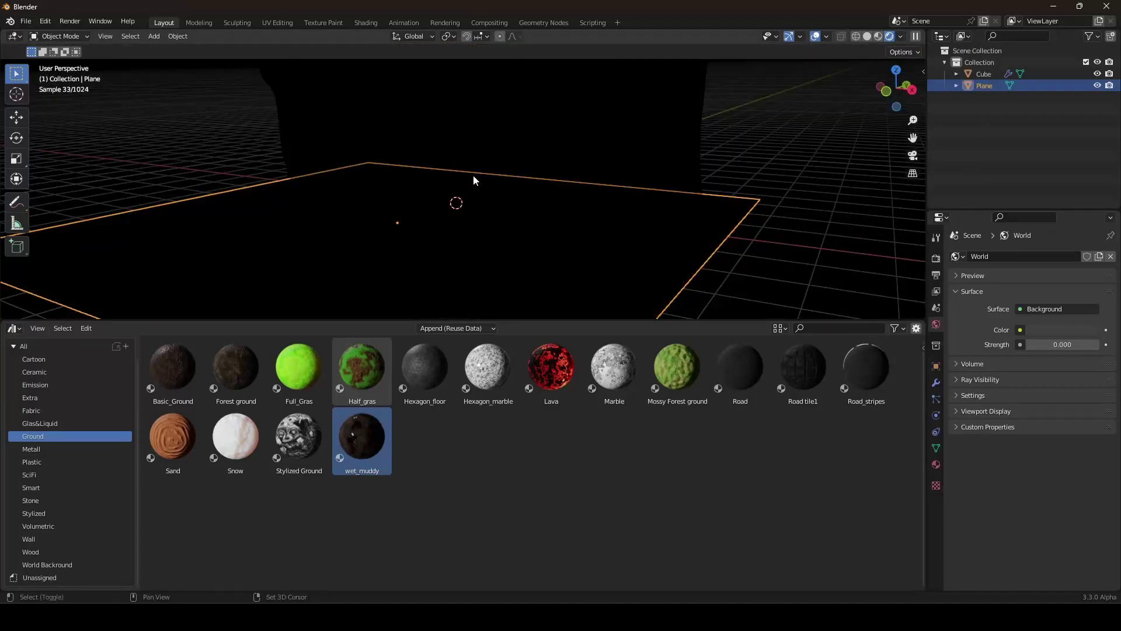
Add a point light to the scene
{"action": "key", "text": "shift+a"}
{"action": "mouse_move", "coordinate": [440, 332]}
{"action": "left_click", "coordinate": [515, 332]}
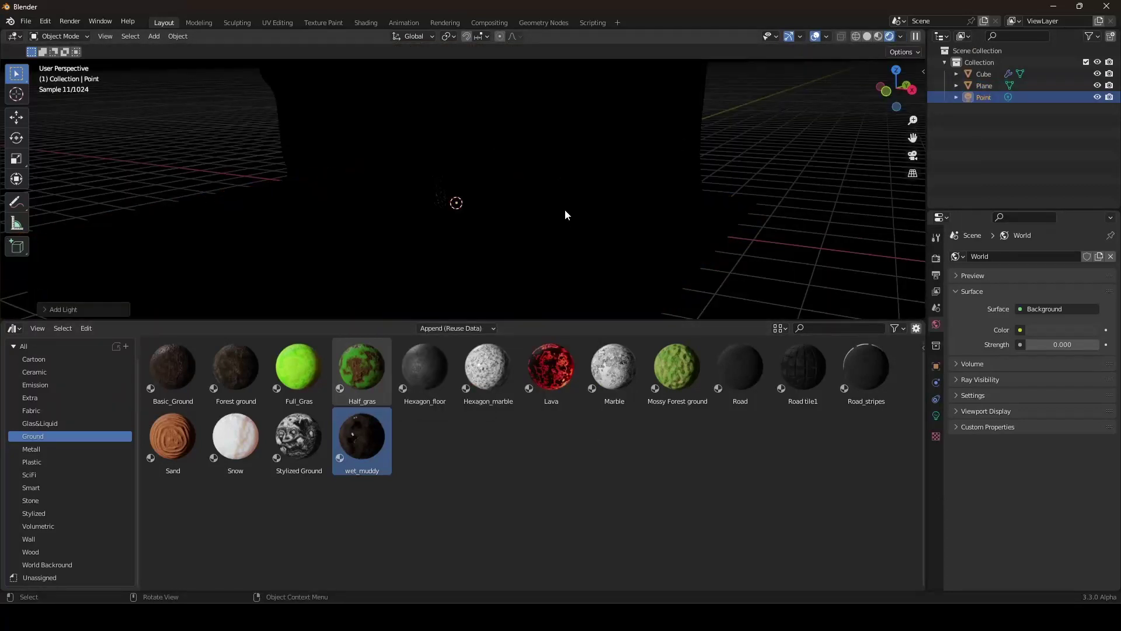
Move the point light up in front of one side of the wall and place a duplicate in front of the other side
{"action": "key", "text": "g"}
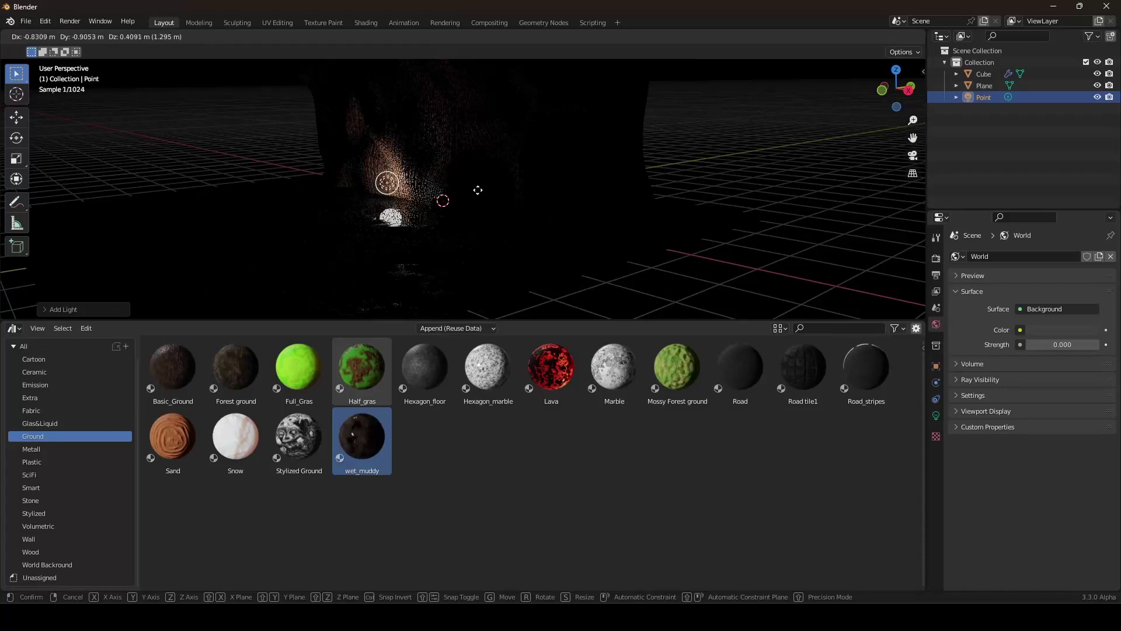
{"action": "left_click", "coordinate": [432, 141]}
{"action": "middle_click_drag", "start_coordinate": [431, 137], "coordinate": [512, 183]}
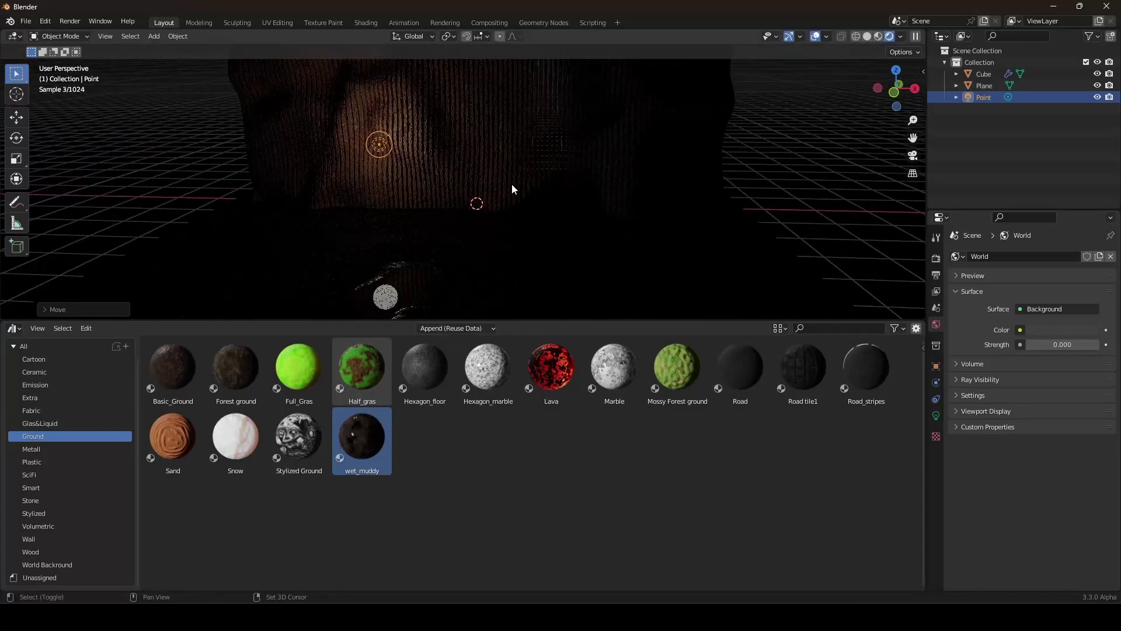
{"action": "key", "text": "shift+d"}
{"action": "left_click", "coordinate": [715, 207]}
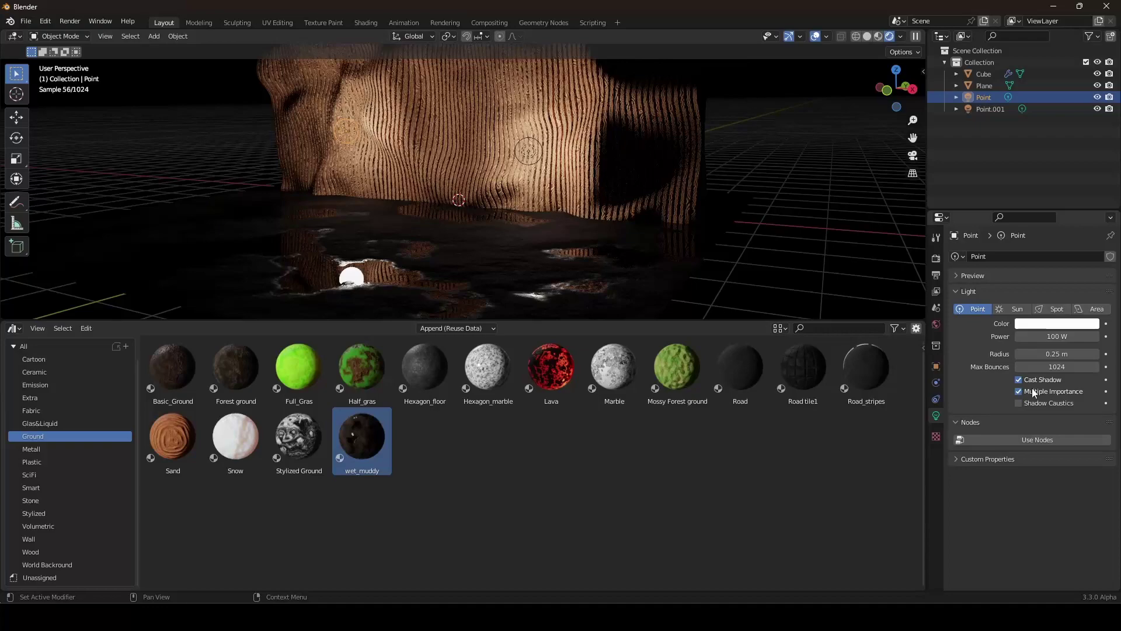
Turn off Multiple Importance for both point lights
{"action": "left_click", "coordinate": [1034, 392]}
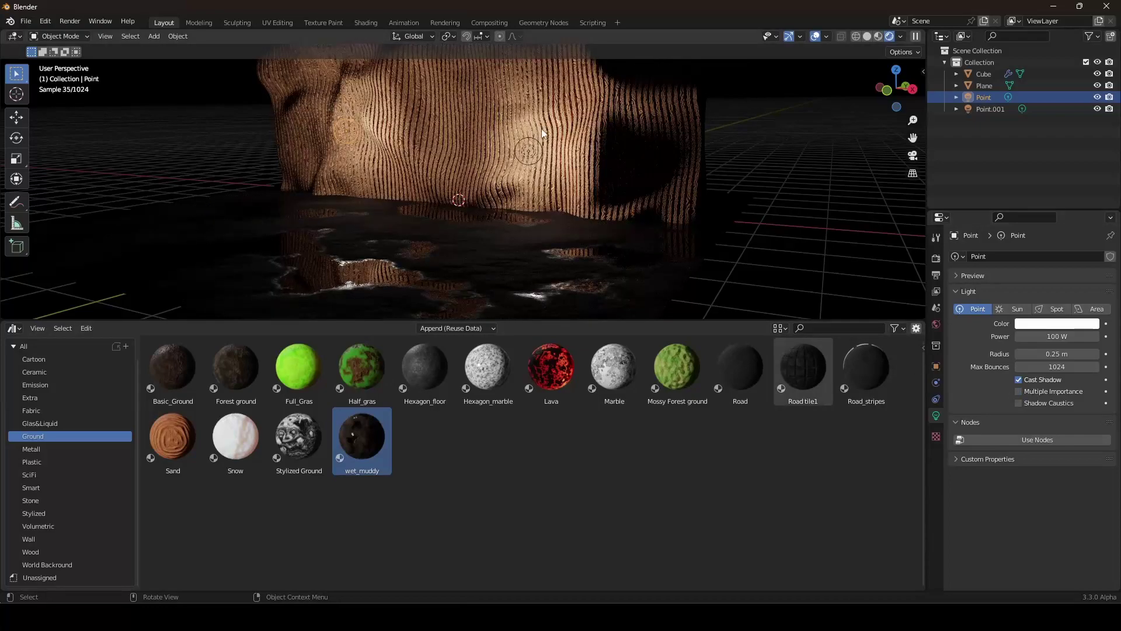
{"action": "left_click", "coordinate": [527, 154]}
{"action": "left_click", "coordinate": [1030, 392]}
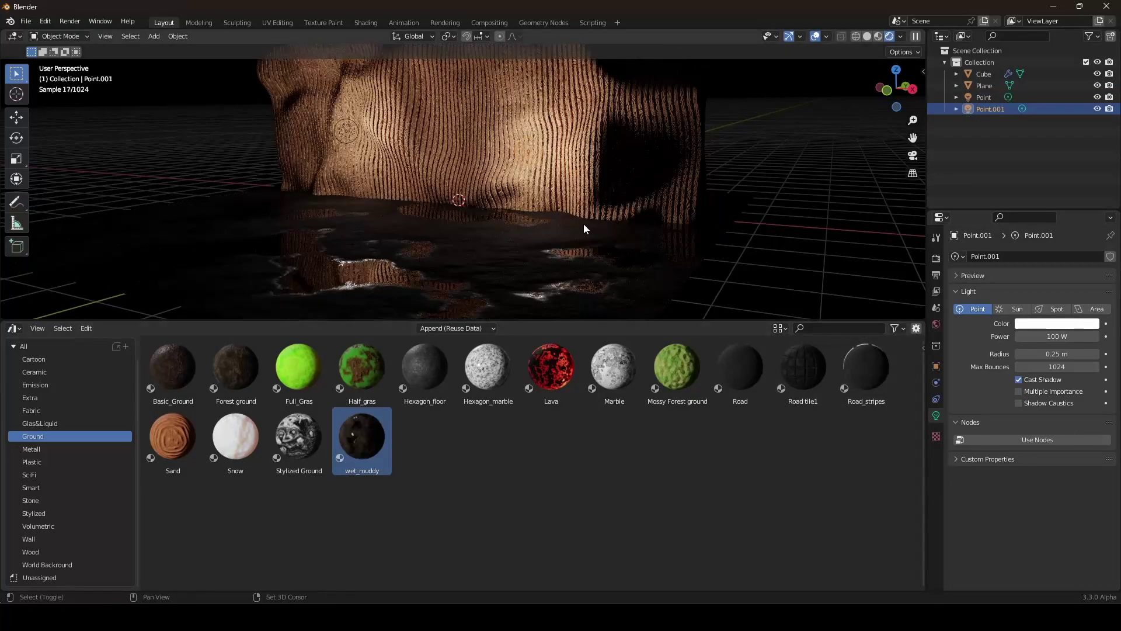
Examine the lit wall and the floor reflections in the rendered viewport with the overlays temporarily hidden
{"action": "middle_click_drag", "start_coordinate": [584, 228], "coordinate": [592, 205], "text": "shift"}
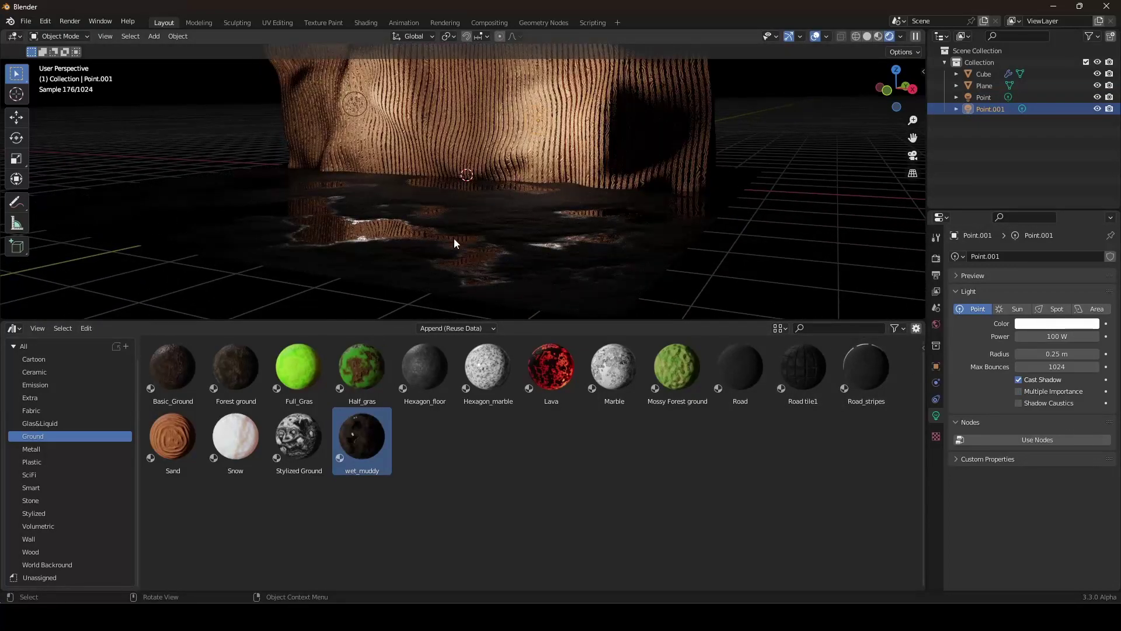
{"action": "middle_click_drag", "start_coordinate": [455, 238], "coordinate": [465, 215]}
{"action": "scroll", "coordinate": [465, 248], "scroll_direction": "up", "scroll_amount": 1}
{"action": "scroll", "coordinate": [475, 224], "scroll_direction": "up", "scroll_amount": 1}
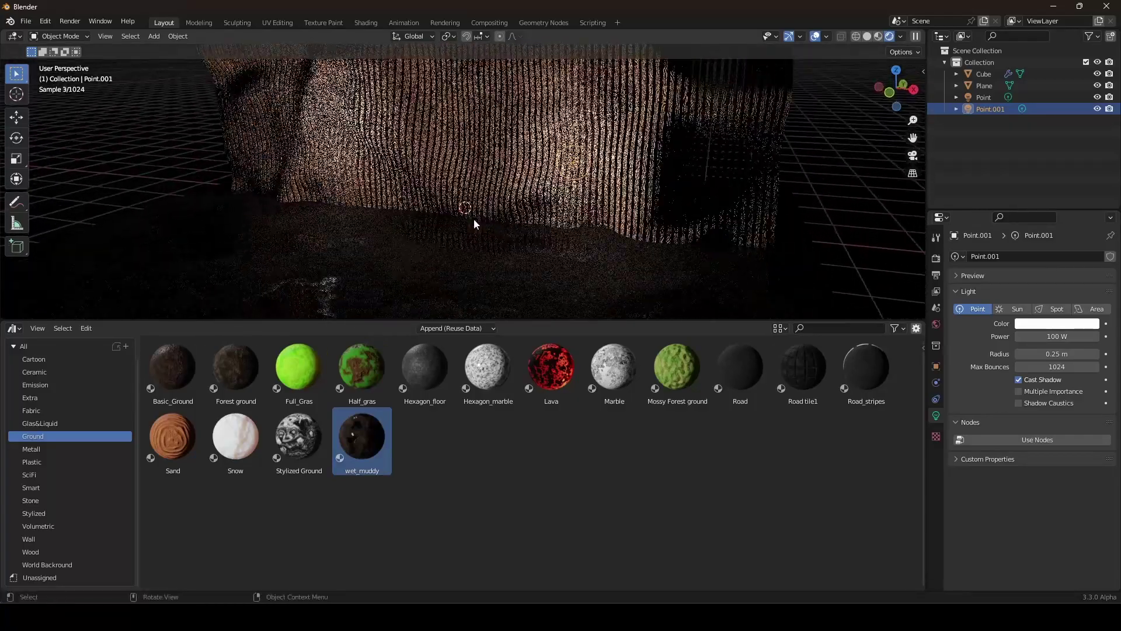
{"action": "scroll", "coordinate": [474, 224], "scroll_direction": "up", "scroll_amount": 1}
{"action": "middle_click_drag", "start_coordinate": [545, 199], "coordinate": [518, 188], "text": "shift"}
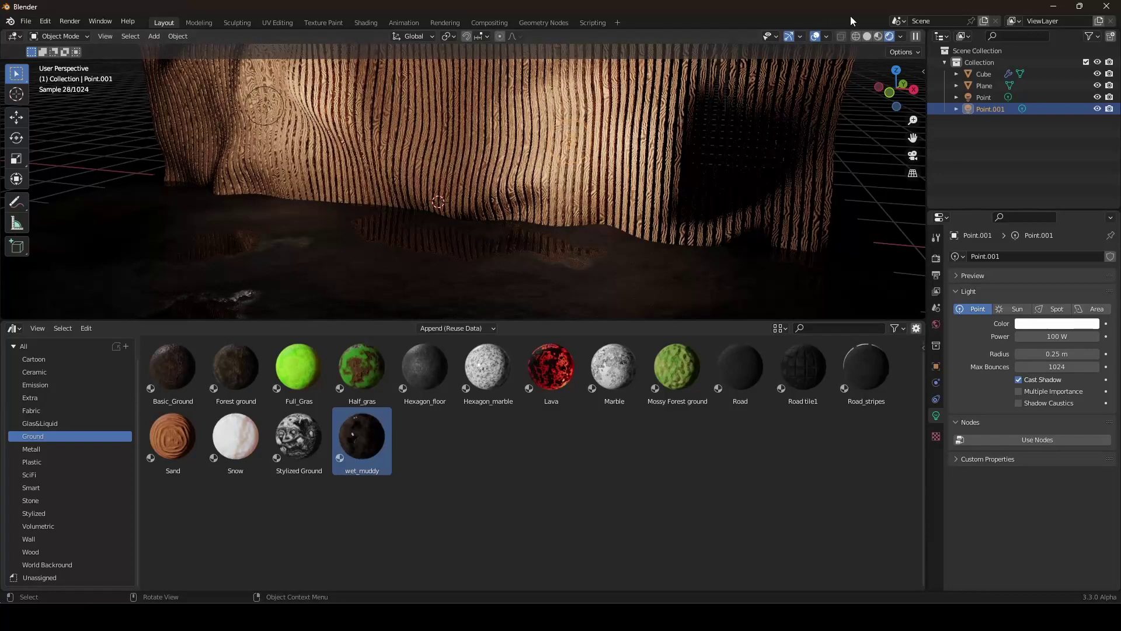
{"action": "left_click", "coordinate": [815, 36]}
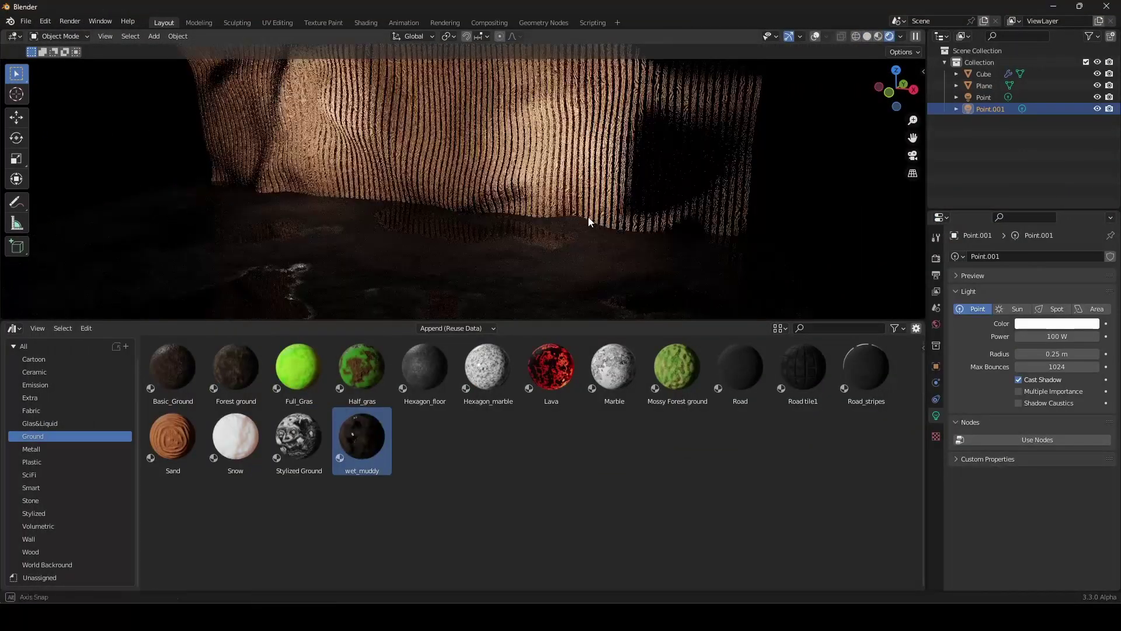
{"action": "middle_click_drag", "start_coordinate": [589, 222], "coordinate": [577, 216]}
{"action": "left_click", "coordinate": [815, 37]}
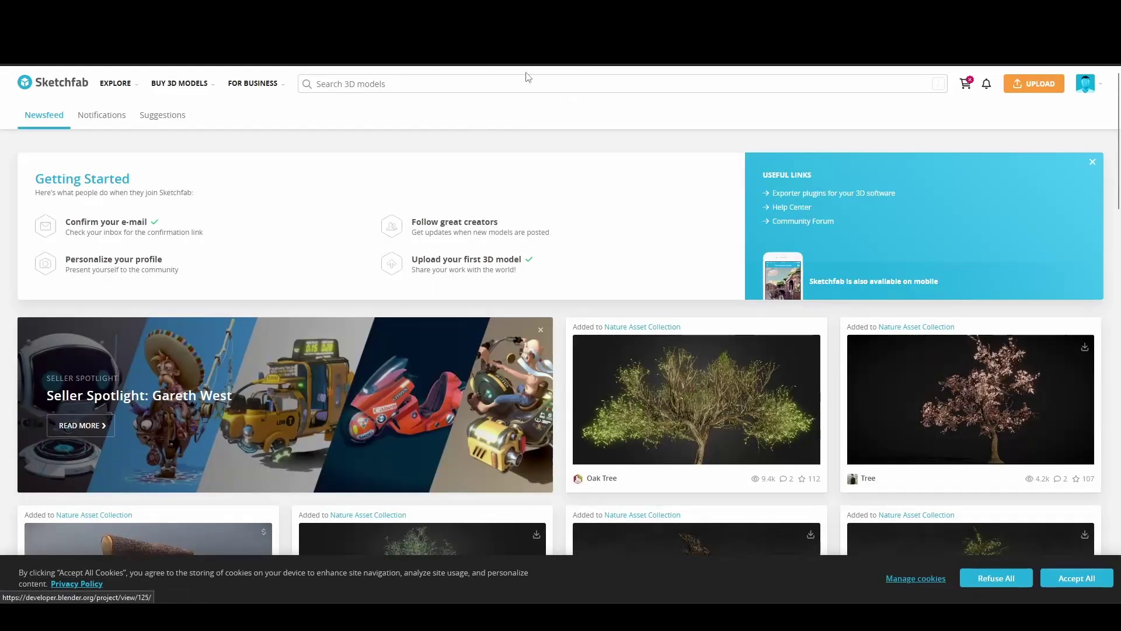
Switch to Sketchfab and search the 3D models for "fern"
{"action": "scroll", "coordinate": [557, 240], "scroll_direction": "down", "scroll_amount": 5}
{"action": "scroll", "coordinate": [557, 240], "scroll_direction": "up", "scroll_amount": 5}
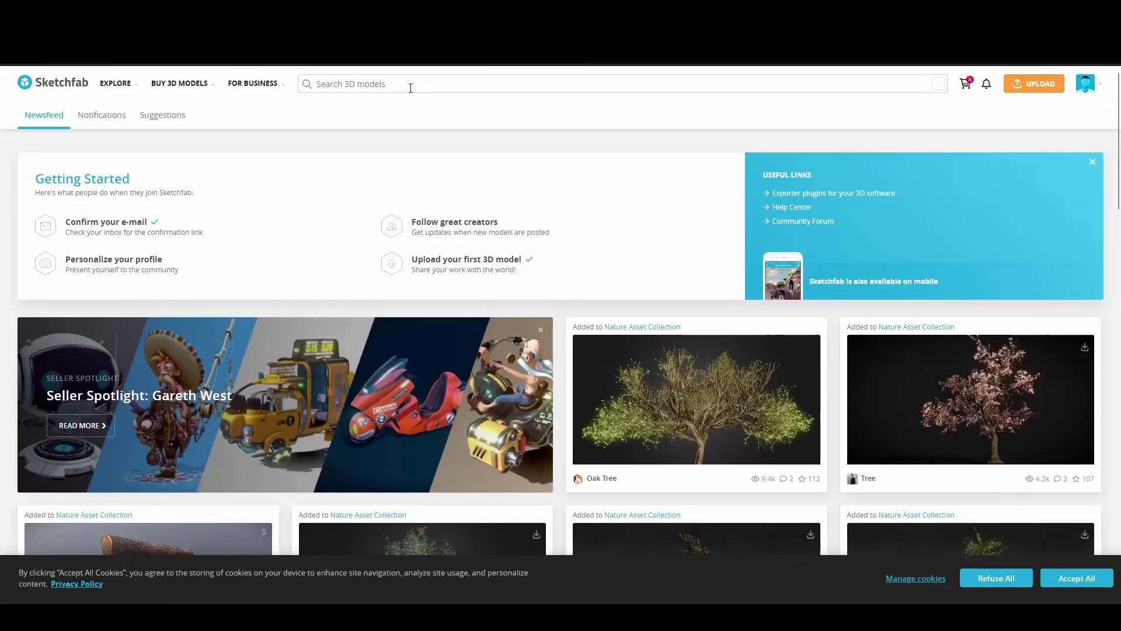
{"action": "left_click", "coordinate": [411, 88]}
{"action": "type", "text": "fern"}
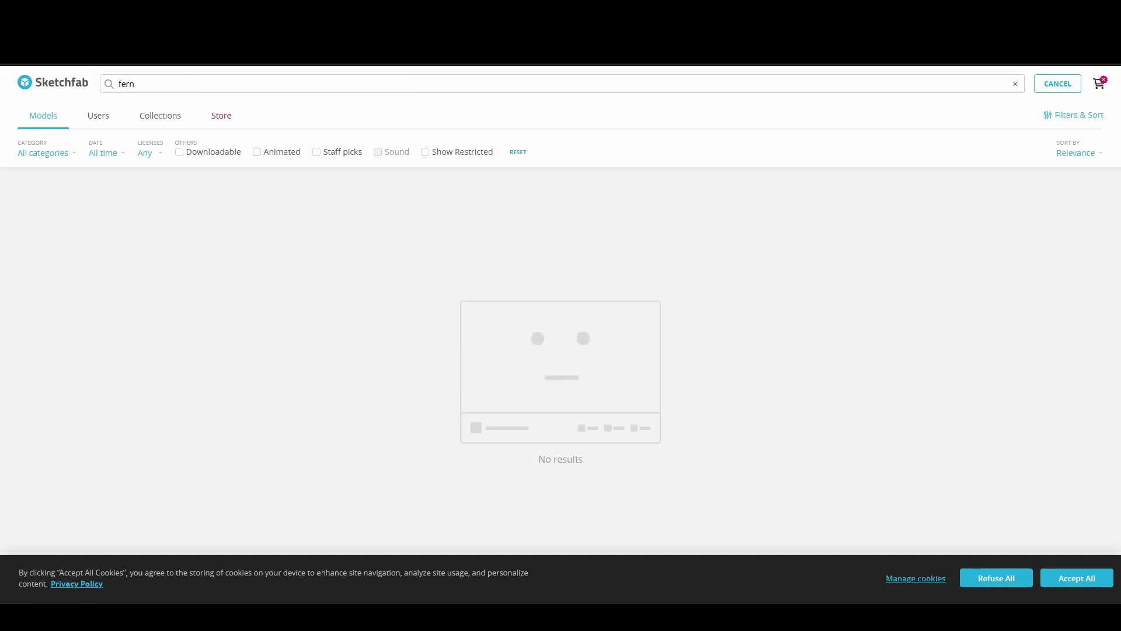
{"action": "scroll", "coordinate": [564, 263], "scroll_direction": "down", "scroll_amount": 5}
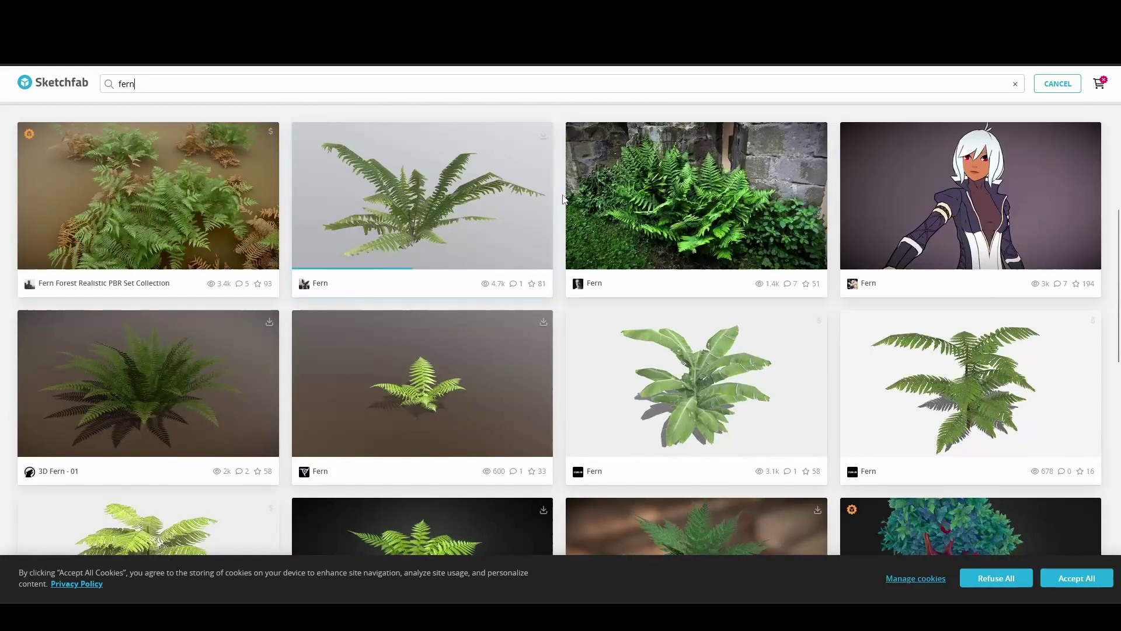
{"action": "scroll", "coordinate": [564, 198], "scroll_direction": "up", "scroll_amount": 3}
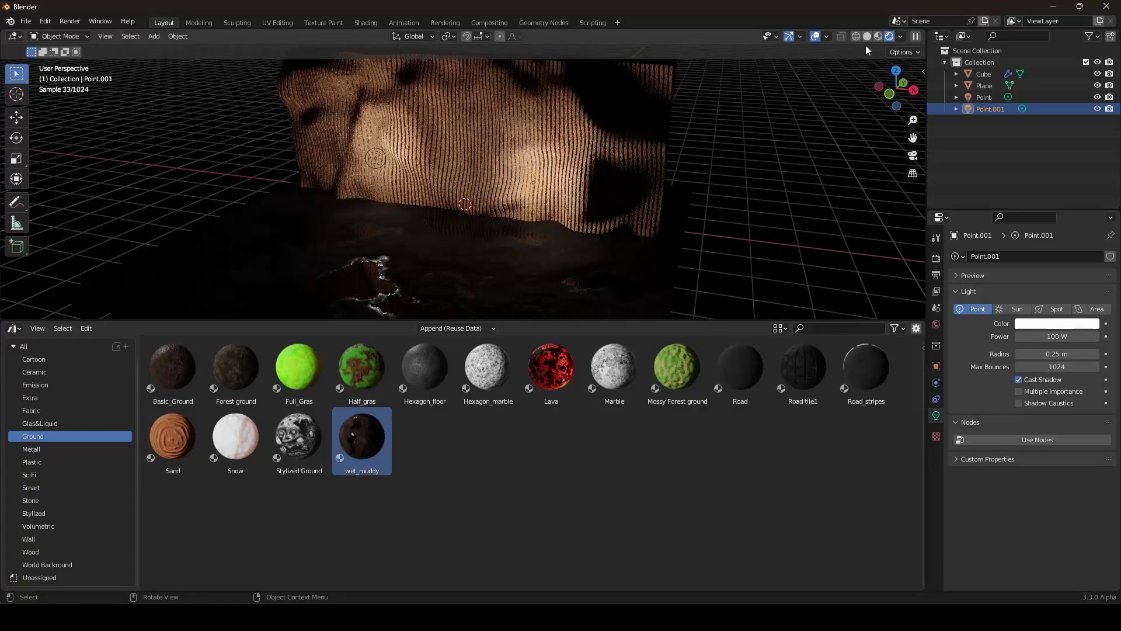
Scale the imported fern model down and move it along Y onto the floor area in front of the wall
{"action": "key", "text": "s"}
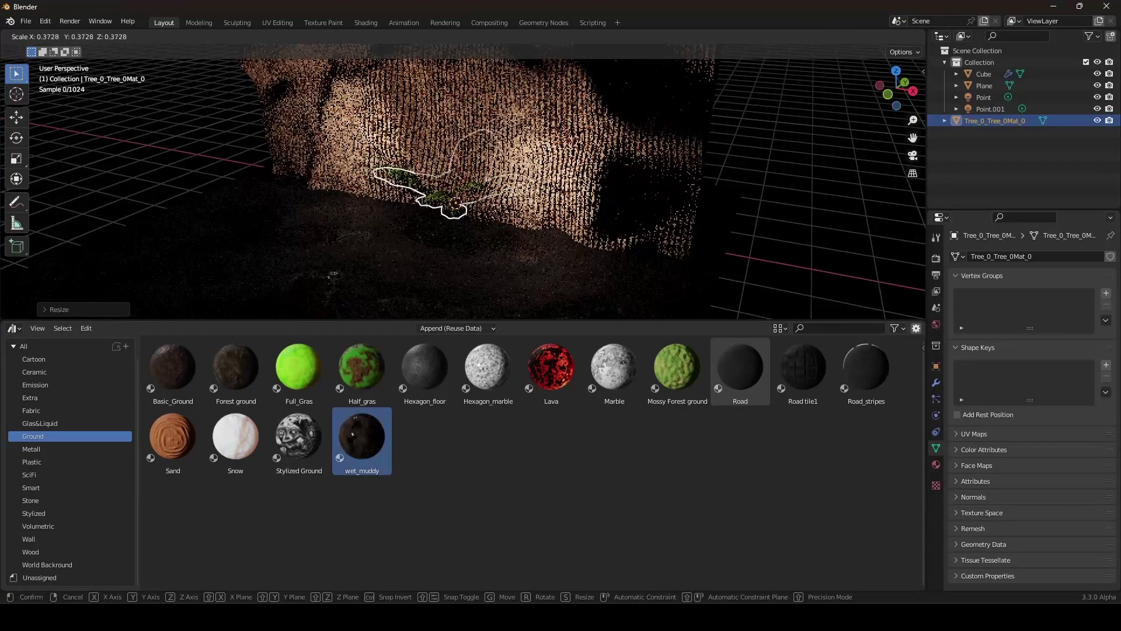
{"action": "key", "text": "Return"}
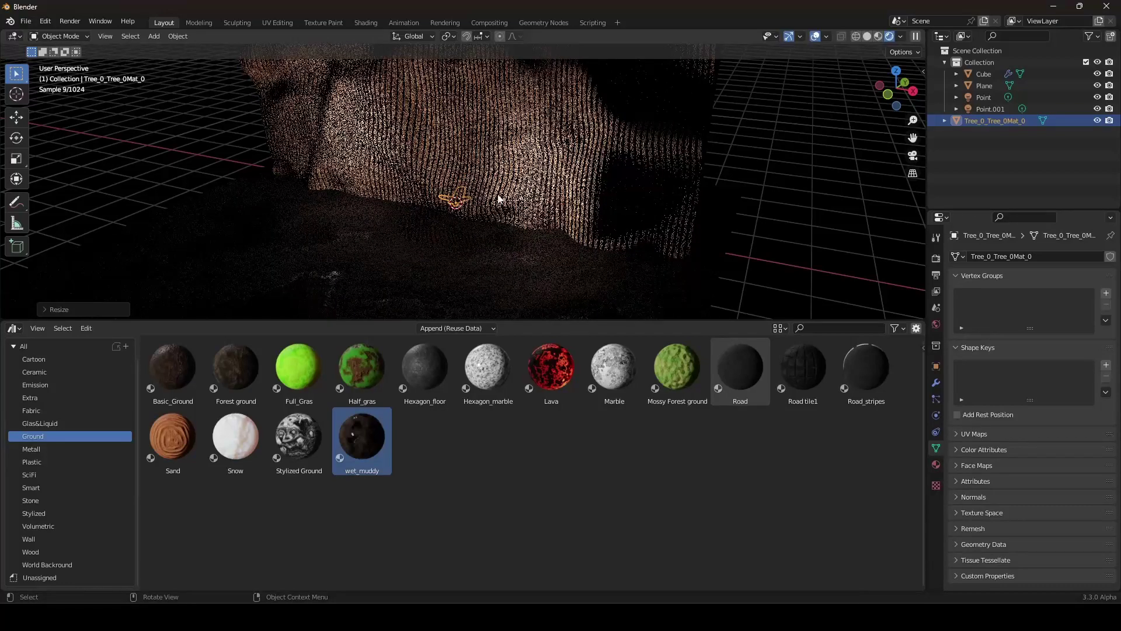
{"action": "key", "text": "g"}
{"action": "key", "text": "y"}
{"action": "left_click", "coordinate": [423, 251]}
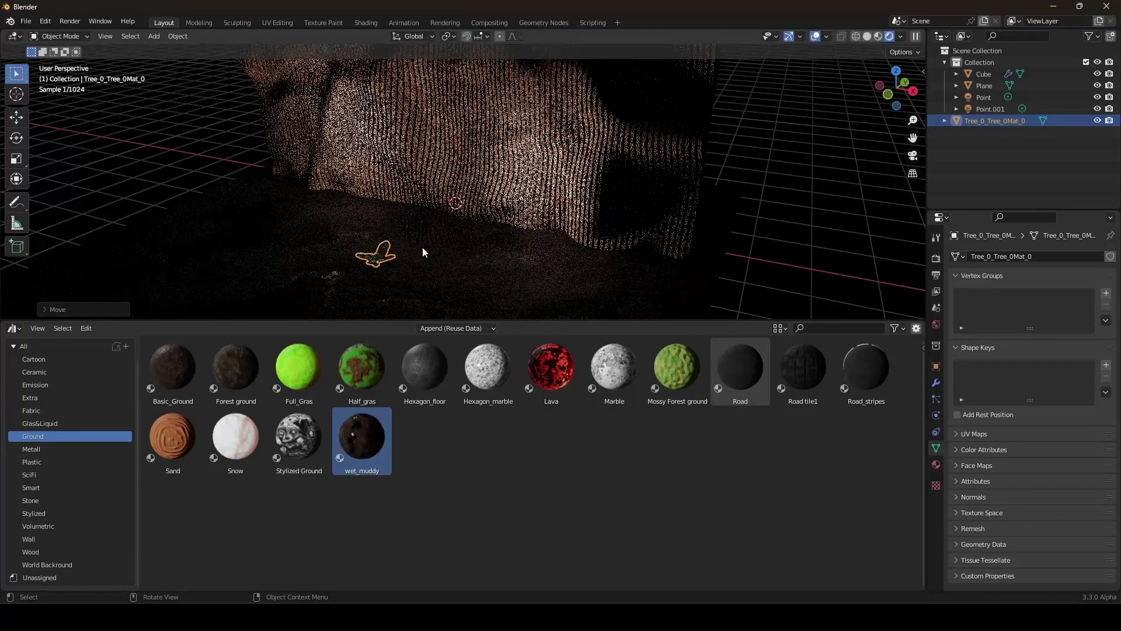
{"action": "middle_click_drag", "start_coordinate": [430, 277], "coordinate": [485, 213], "text": "shift"}
Apply the scale and the rotation of the fern model
{"action": "key", "text": "ctrl+a"}
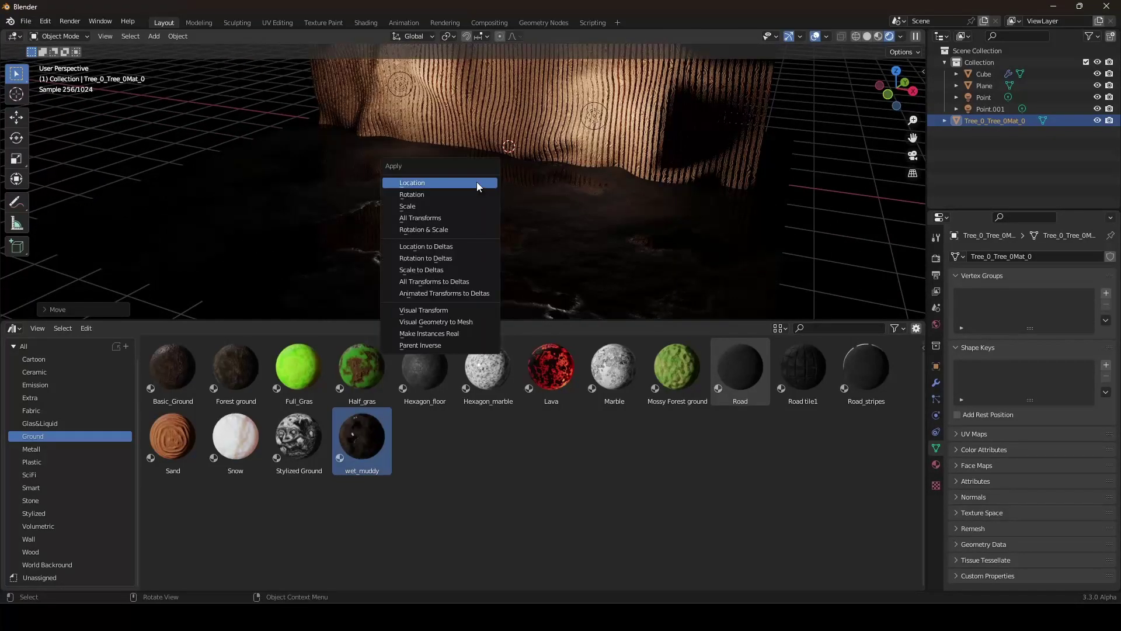
{"action": "left_click", "coordinate": [438, 205]}
{"action": "key", "text": "ctrl+a"}
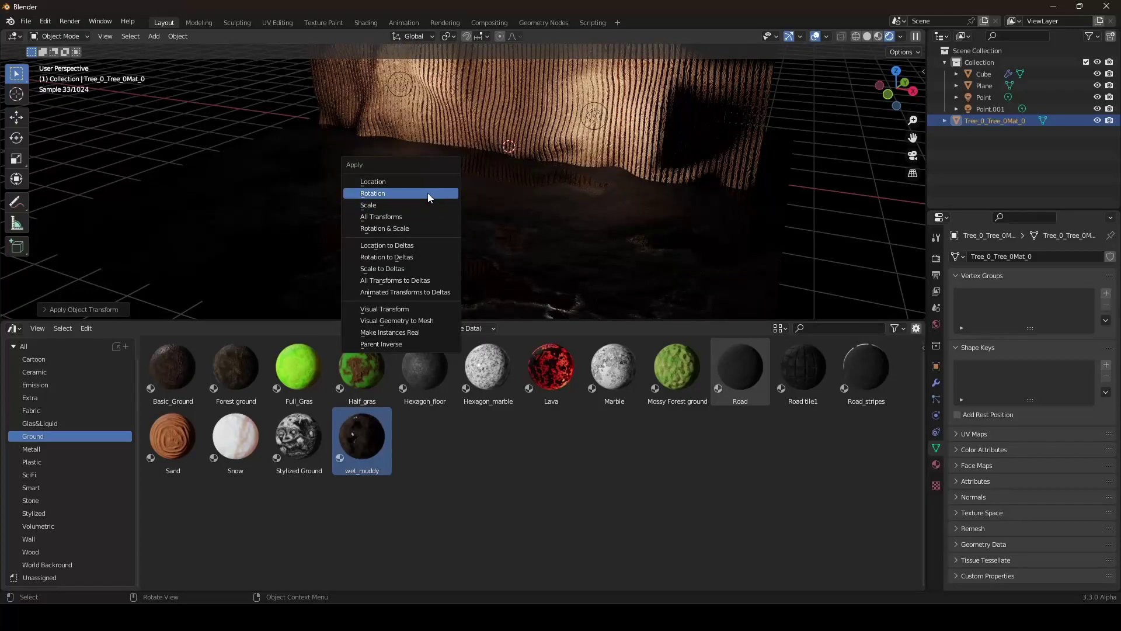
{"action": "left_click", "coordinate": [428, 194]}
Lower the fern about 0.43 m along the Z axis
{"action": "key", "text": "g"}
{"action": "key", "text": "z"}
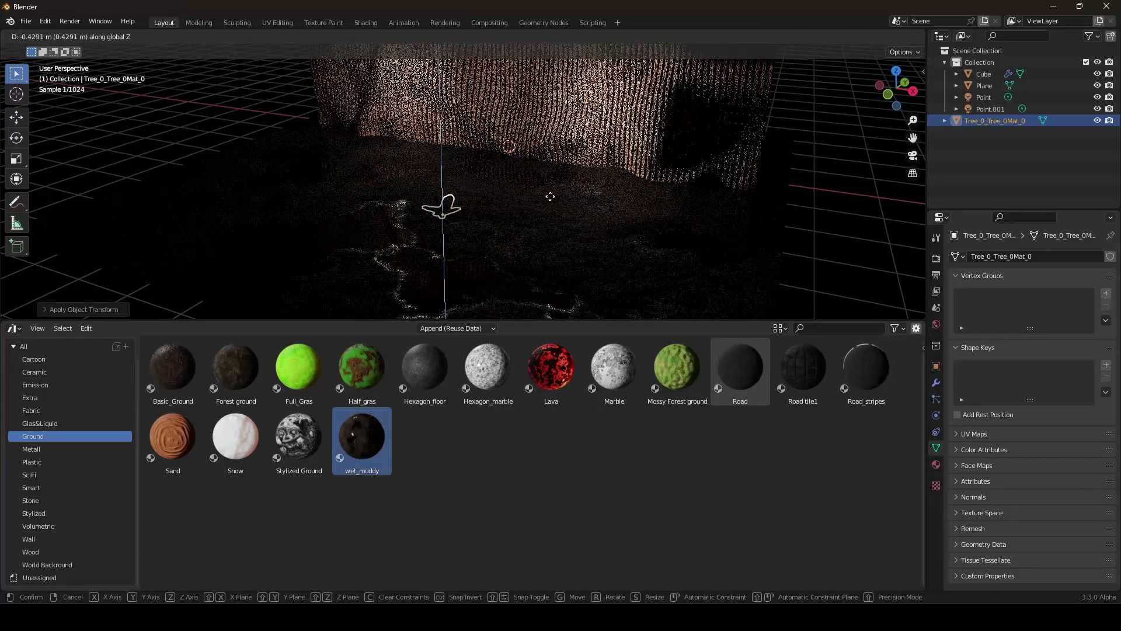
{"action": "left_click", "coordinate": [550, 196]}
{"action": "scroll", "coordinate": [598, 243], "scroll_direction": "up", "scroll_amount": 1}
{"action": "middle_click_drag", "start_coordinate": [598, 243], "coordinate": [593, 218]}
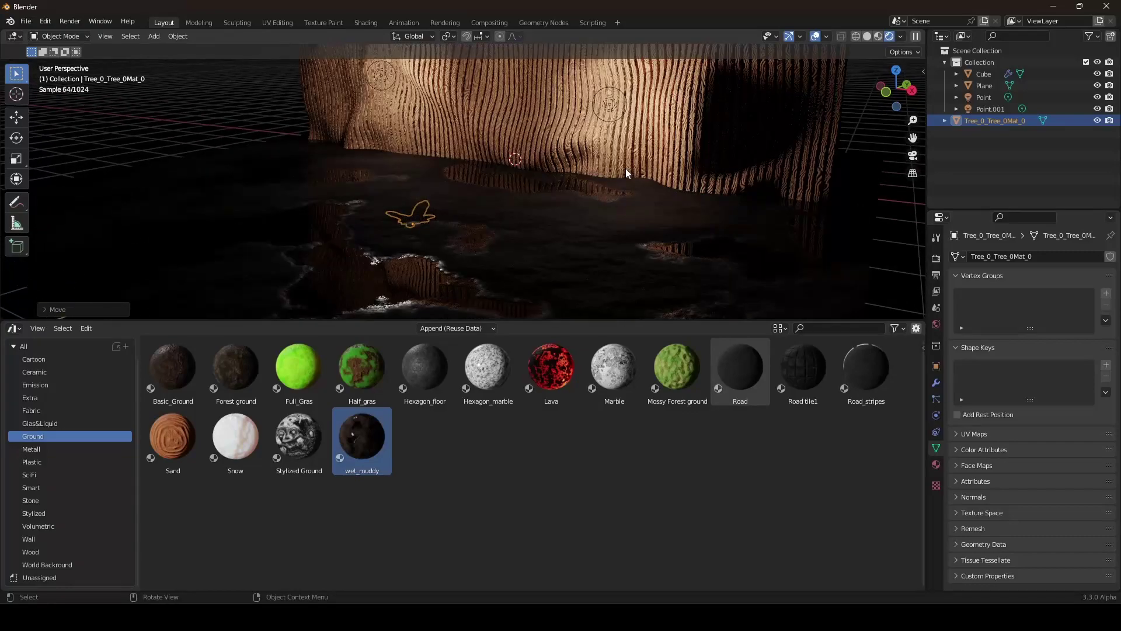
Select the floor plane and create a new geometry node tree for it in the Geometry Node Editor
{"action": "left_click", "coordinate": [603, 204]}
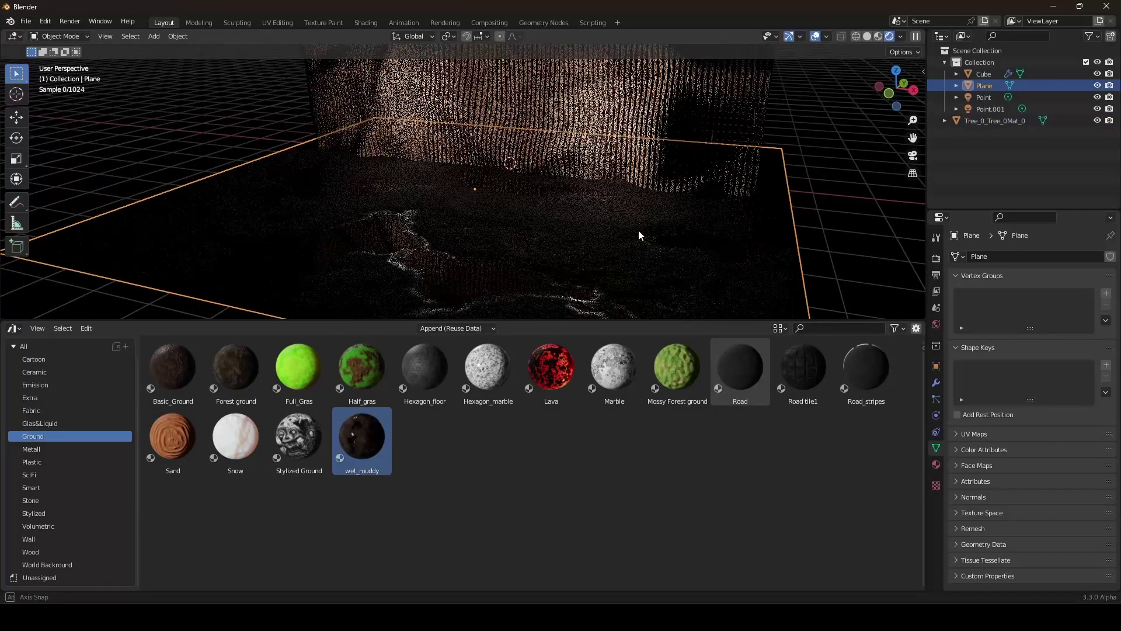
{"action": "middle_click_drag", "start_coordinate": [628, 231], "coordinate": [624, 228], "text": "shift"}
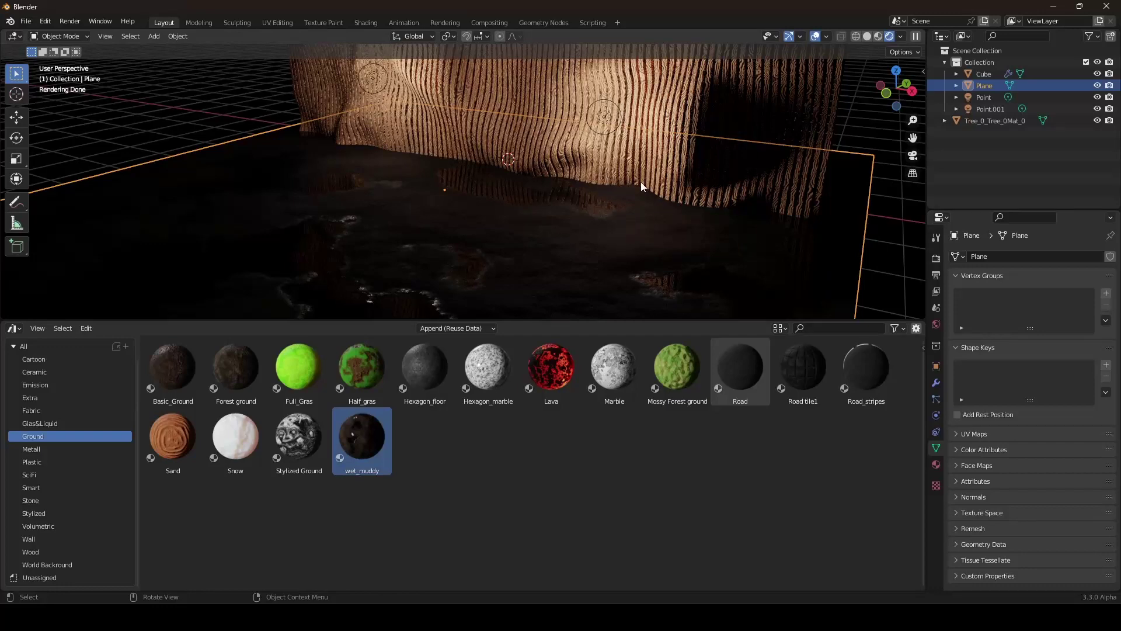
{"action": "middle_click_drag", "start_coordinate": [524, 162], "coordinate": [557, 191]}
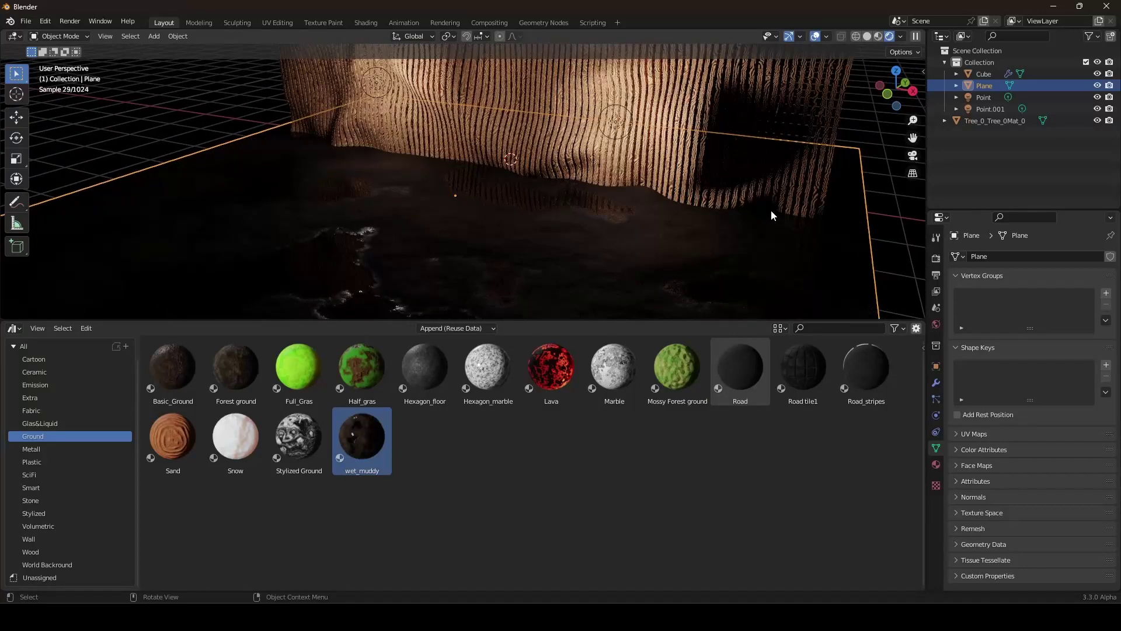
{"action": "left_click", "coordinate": [13, 329]}
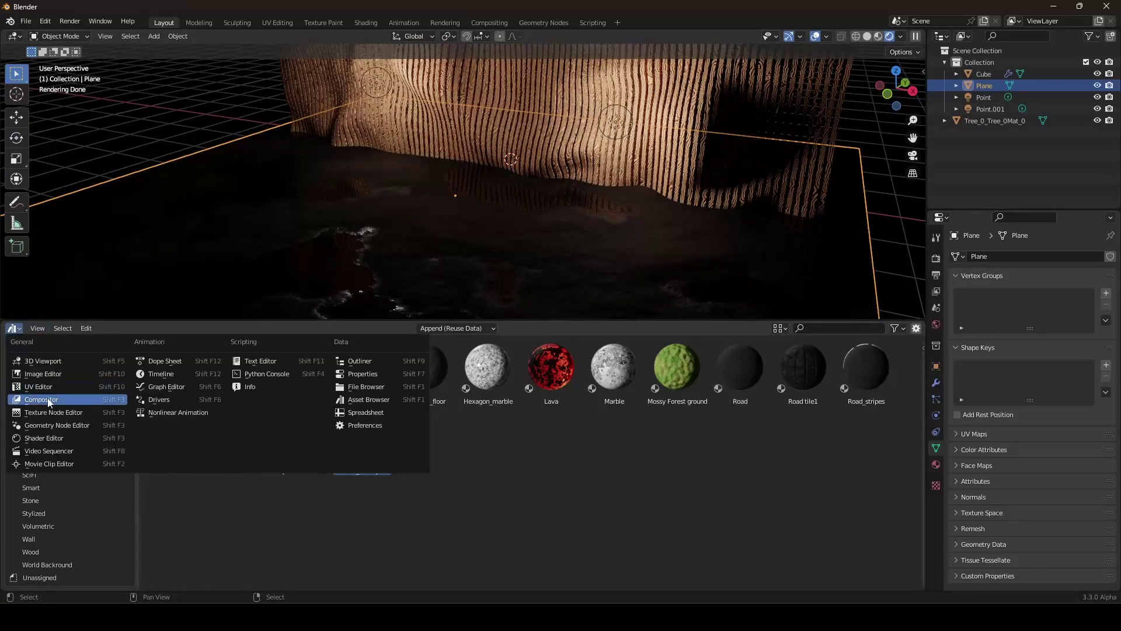
{"action": "left_click", "coordinate": [73, 425]}
{"action": "left_click", "coordinate": [447, 330]}
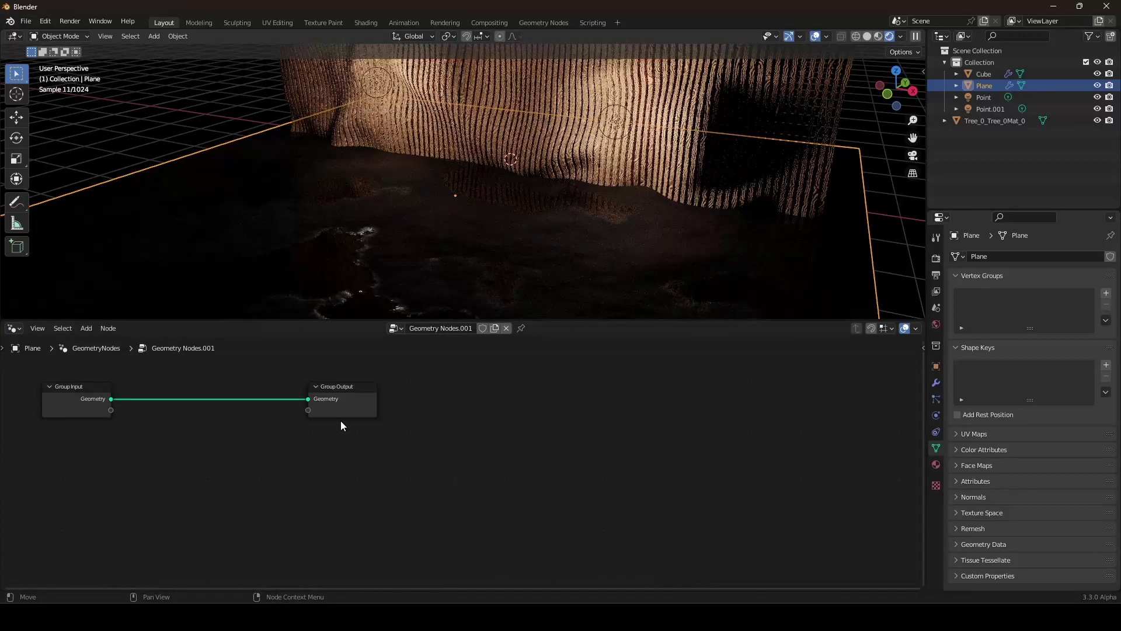
Spread the group nodes apart and insert a Distribute Points on Faces node between Group Input and Group Output
{"action": "key", "text": "Home"}
{"action": "left_click_drag", "start_coordinate": [310, 452], "coordinate": [112, 452]}
{"action": "left_click_drag", "start_coordinate": [538, 429], "coordinate": [764, 430]}
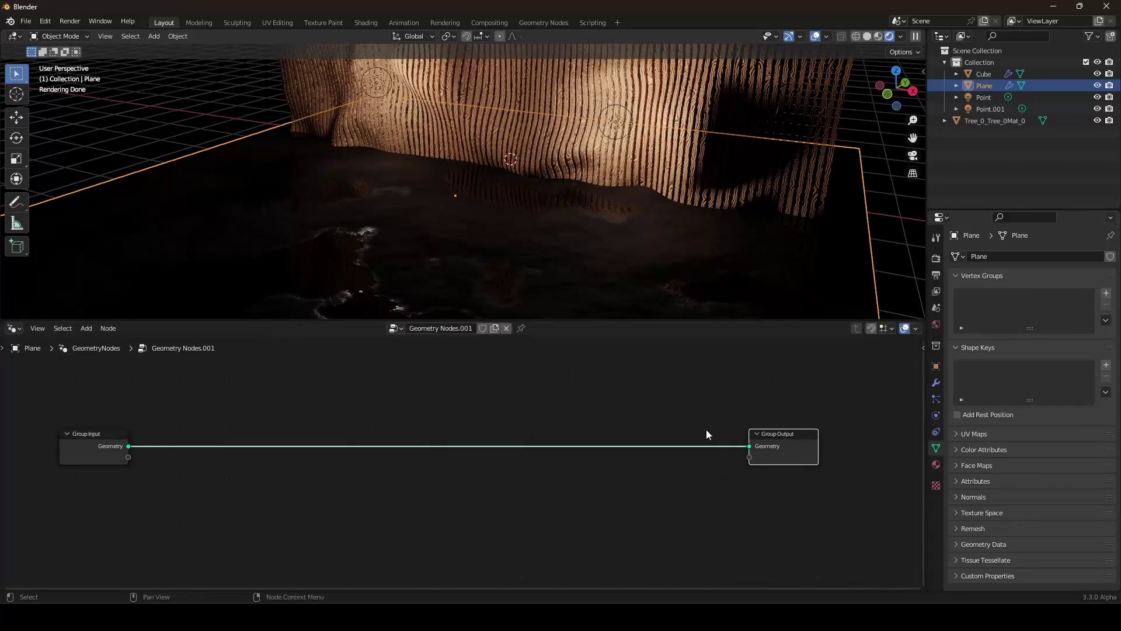
{"action": "key", "text": "shift+a"}
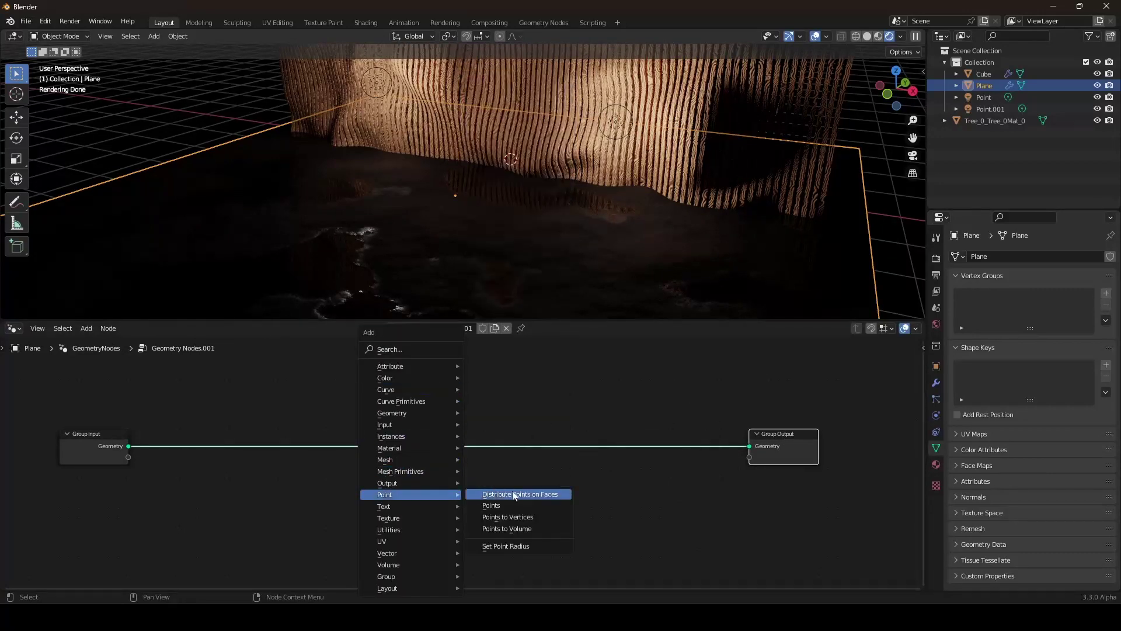
{"action": "left_click", "coordinate": [513, 495]}
{"action": "left_click", "coordinate": [316, 398]}
Insert a Join Geometry node after Distribute Points on Faces and connect the Group Input geometry to it
{"action": "middle_click_drag", "start_coordinate": [461, 240], "coordinate": [467, 240]}
{"action": "key", "text": "F3"}
{"action": "type", "text": "jooi"}
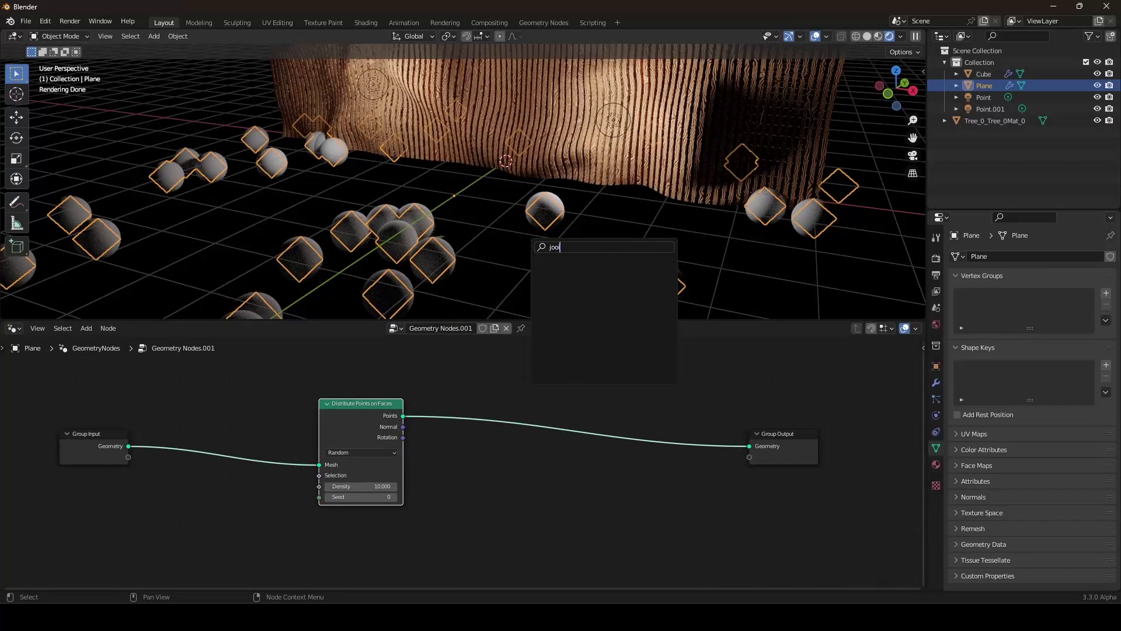
{"action": "key", "text": "Return"}
{"action": "left_click", "coordinate": [555, 403]}
{"action": "left_click_drag", "start_coordinate": [127, 446], "coordinate": [524, 419]}
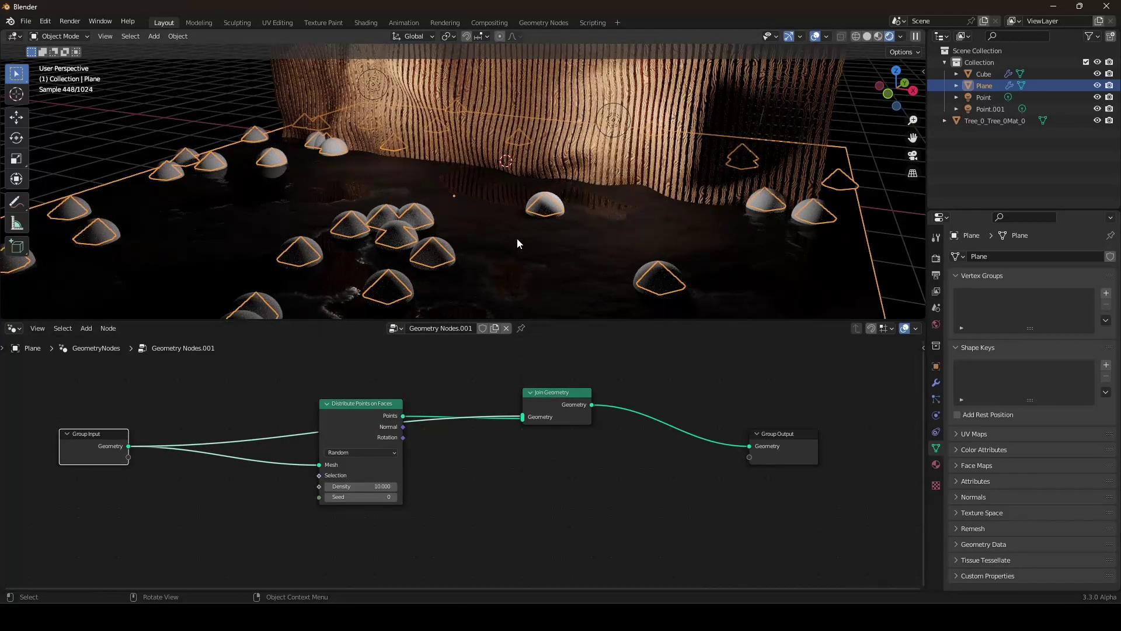
{"action": "middle_click_drag", "start_coordinate": [517, 237], "coordinate": [509, 228], "text": "shift"}
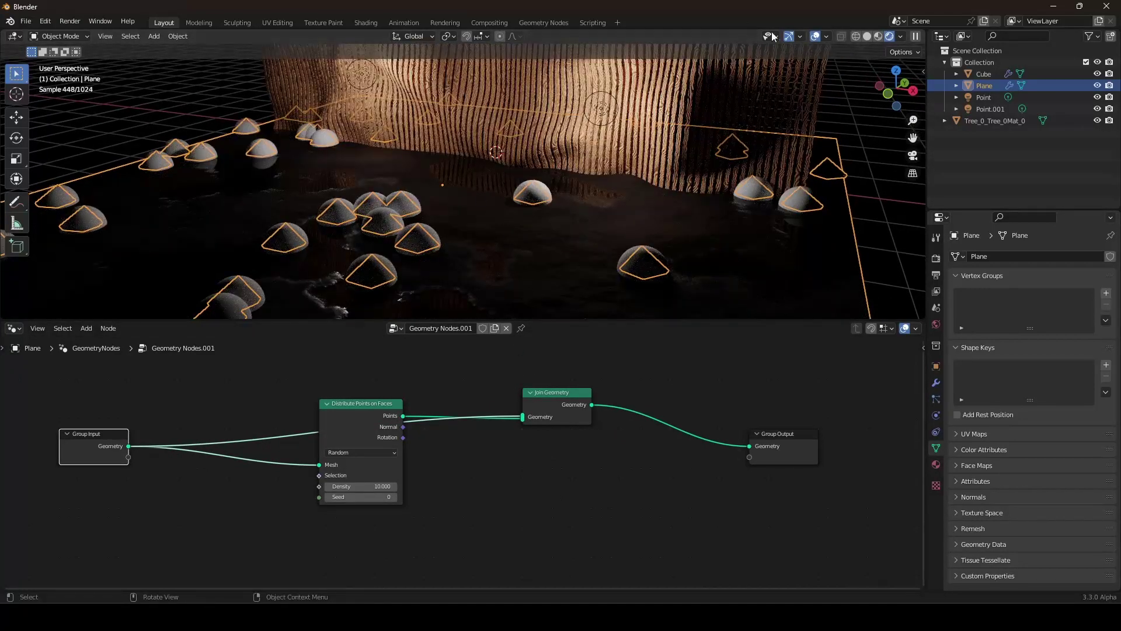
{"action": "left_click", "coordinate": [818, 37]}
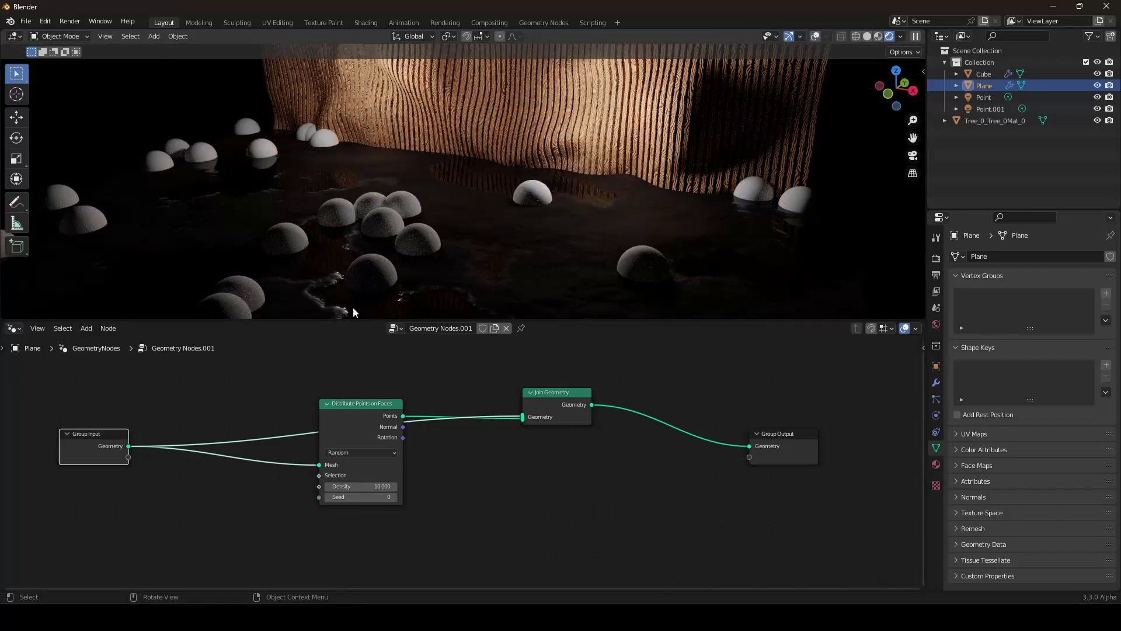
{"action": "left_click", "coordinate": [817, 37]}
Move the Distribute Points on Faces node aside and insert an Instance on Points node between it and Join Geometry
{"action": "scroll", "coordinate": [478, 448], "scroll_direction": "down", "scroll_amount": 4}
{"action": "scroll", "coordinate": [477, 448], "scroll_direction": "up", "scroll_amount": 2}
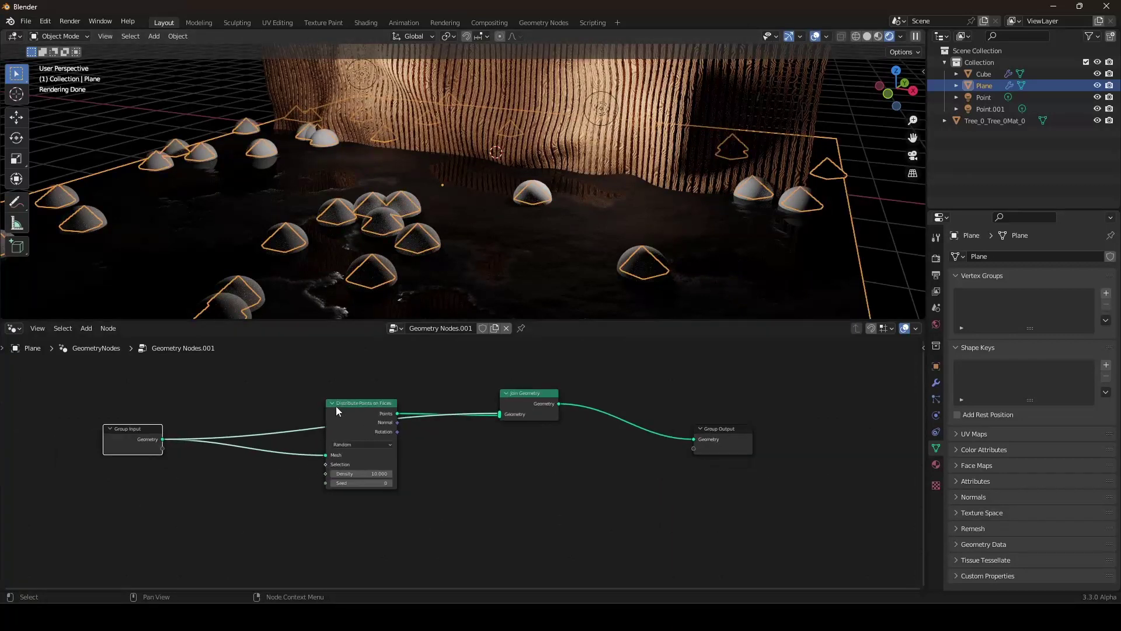
{"action": "left_click_drag", "start_coordinate": [336, 410], "coordinate": [266, 461]}
{"action": "key", "text": "shift+a"}
{"action": "mouse_move", "coordinate": [315, 431]}
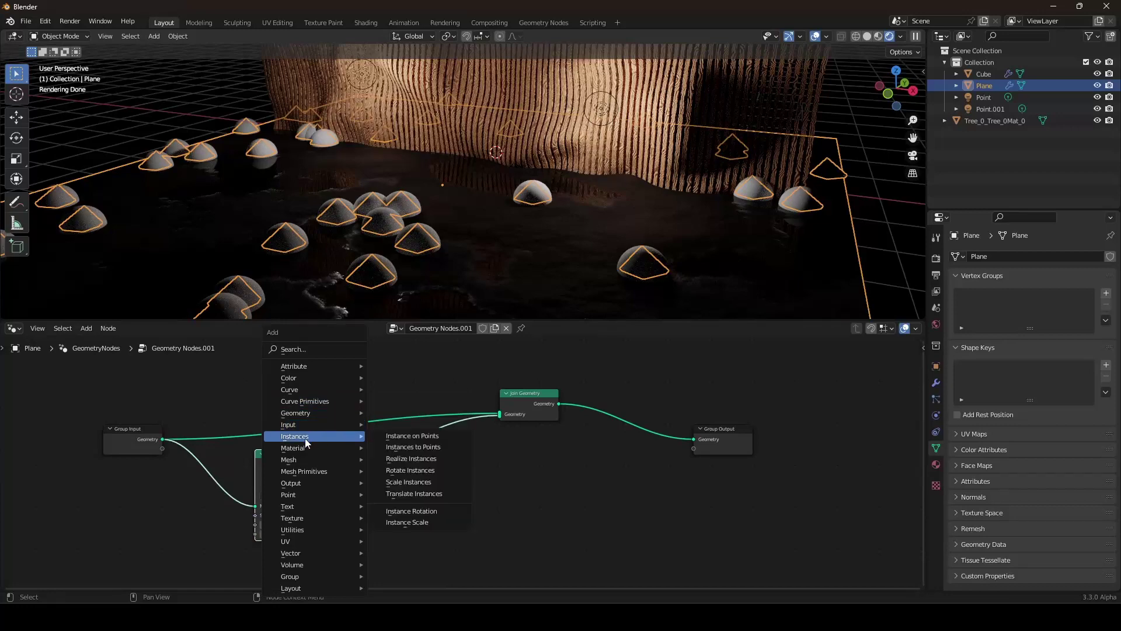
{"action": "left_click", "coordinate": [435, 433]}
{"action": "left_click", "coordinate": [382, 423]}
{"action": "scroll", "coordinate": [403, 448], "scroll_direction": "down", "scroll_amount": 4}
{"action": "middle_click_drag", "start_coordinate": [405, 450], "coordinate": [450, 414]}
{"action": "scroll", "coordinate": [450, 413], "scroll_direction": "up", "scroll_amount": 5}
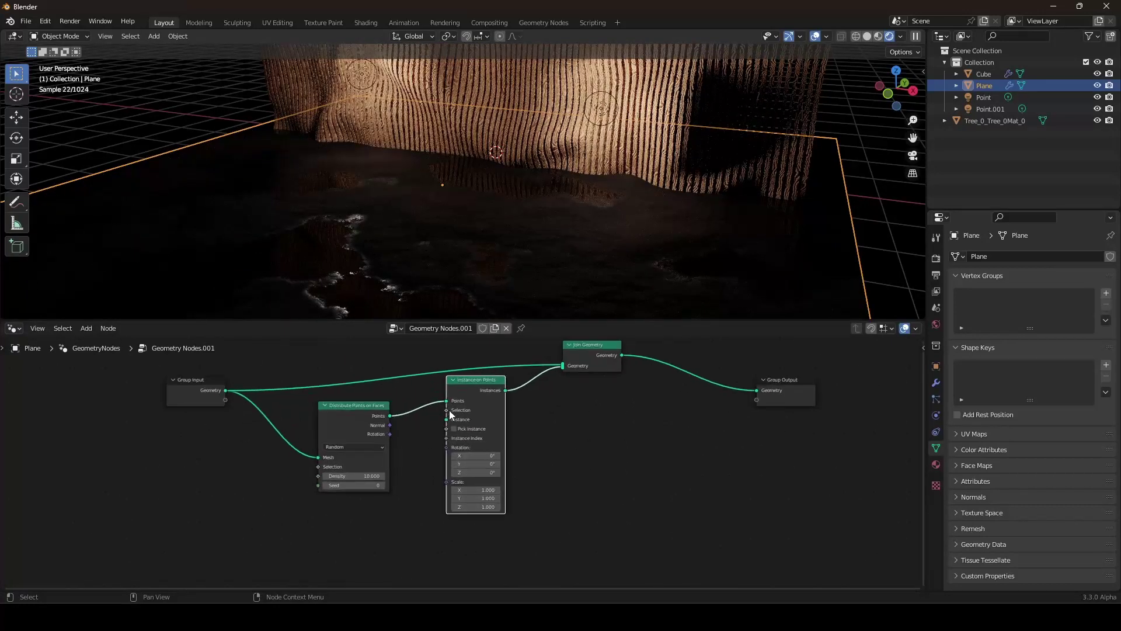
Bring the fern object Tree_0_Tree_0Mat_0 into the node tree as Object Info and connect its geometry to the Instance input of Instance on Points
{"action": "left_click_drag", "start_coordinate": [986, 120], "coordinate": [883, 166]}
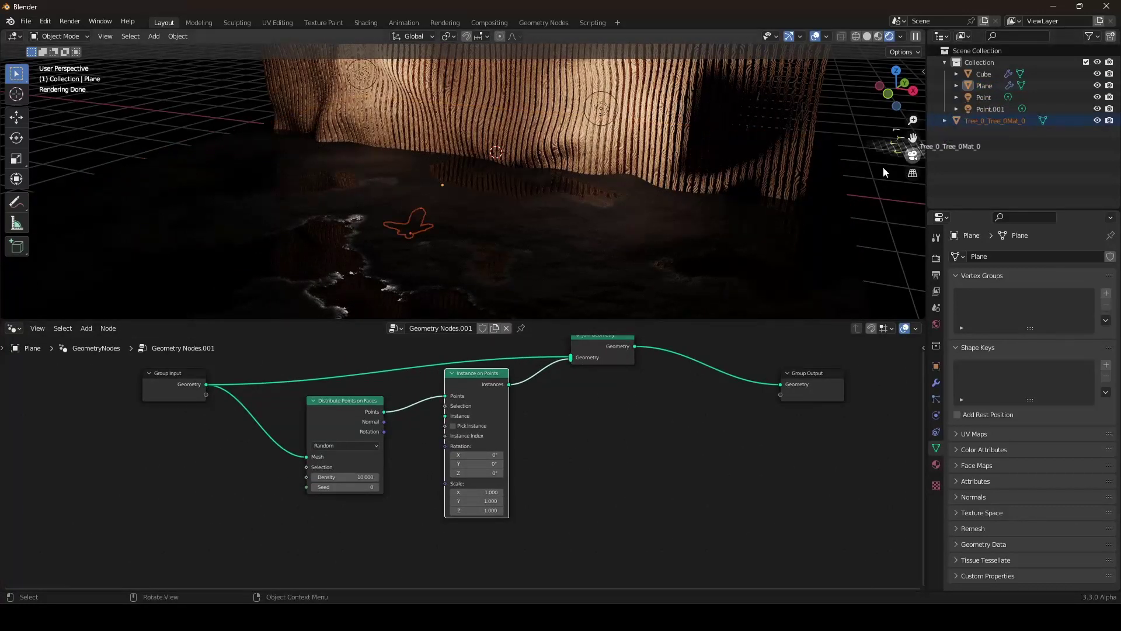
{"action": "left_click_drag", "start_coordinate": [347, 504], "coordinate": [334, 527]}
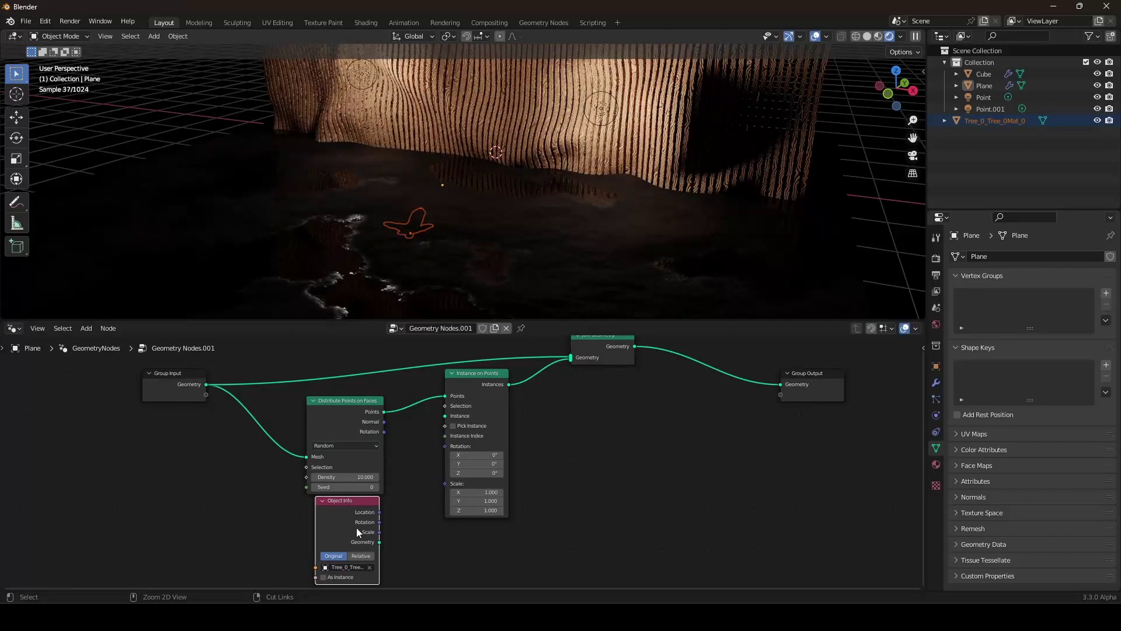
{"action": "left_click_drag", "start_coordinate": [446, 419], "coordinate": [445, 416]}
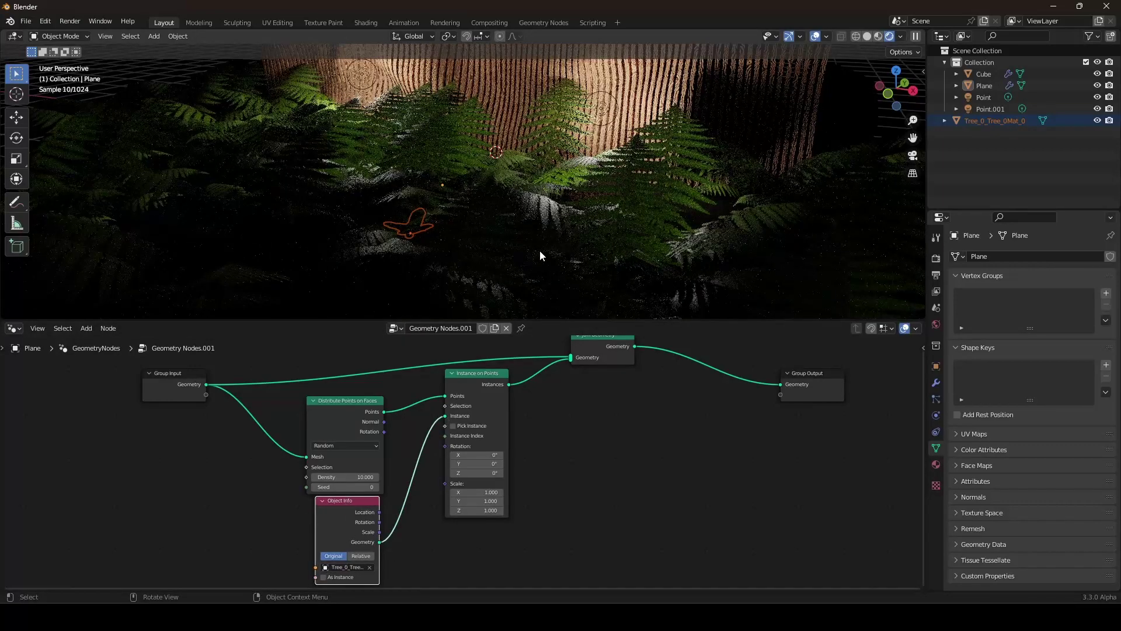
{"action": "middle_click_drag", "start_coordinate": [569, 194], "coordinate": [572, 239], "text": "shift"}
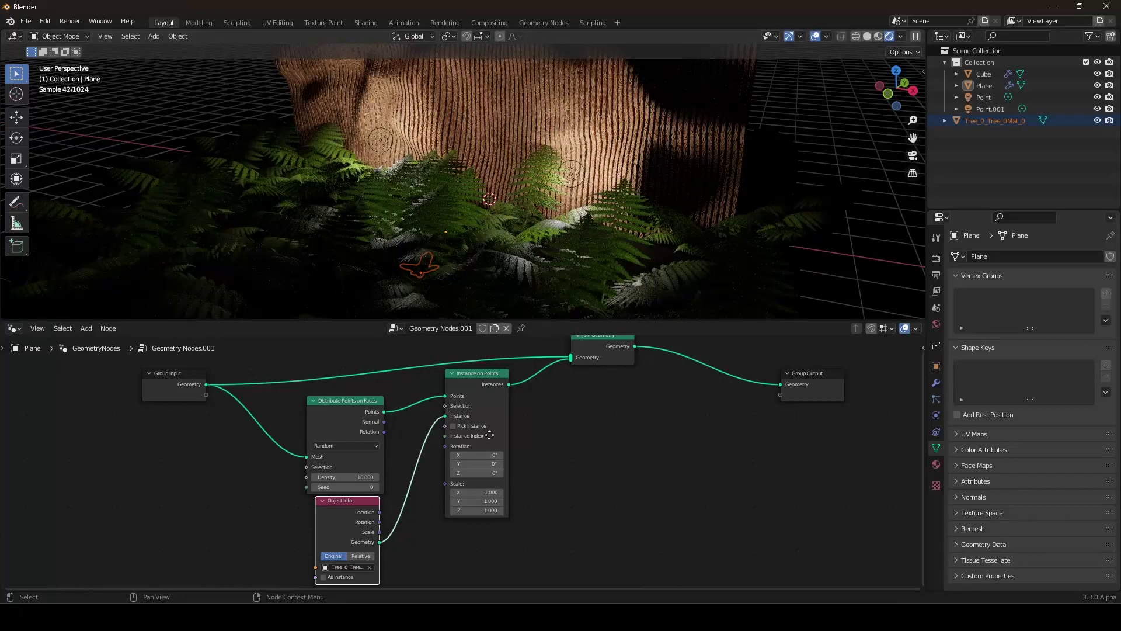
Set the Instance on Points scale to 0.140 on all axes and the Distribute Points on Faces density to 238.4
{"action": "middle_click_drag", "start_coordinate": [489, 436], "coordinate": [505, 408]}
{"action": "left_click_drag", "start_coordinate": [492, 465], "coordinate": [442, 483]}
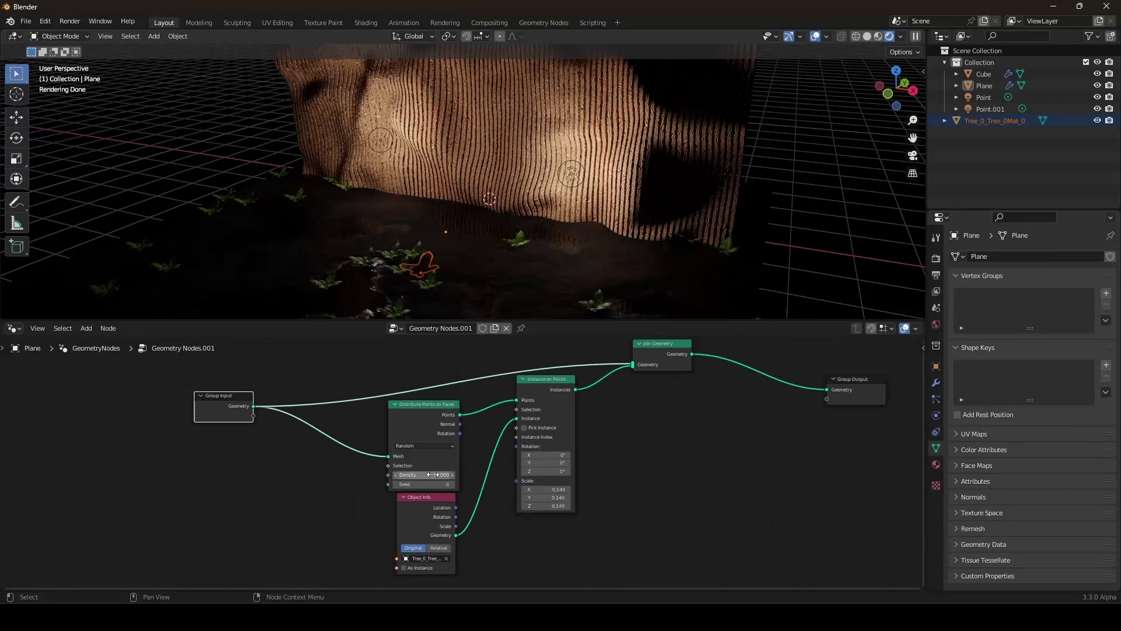
{"action": "left_click_drag", "start_coordinate": [424, 475], "coordinate": [506, 475]}
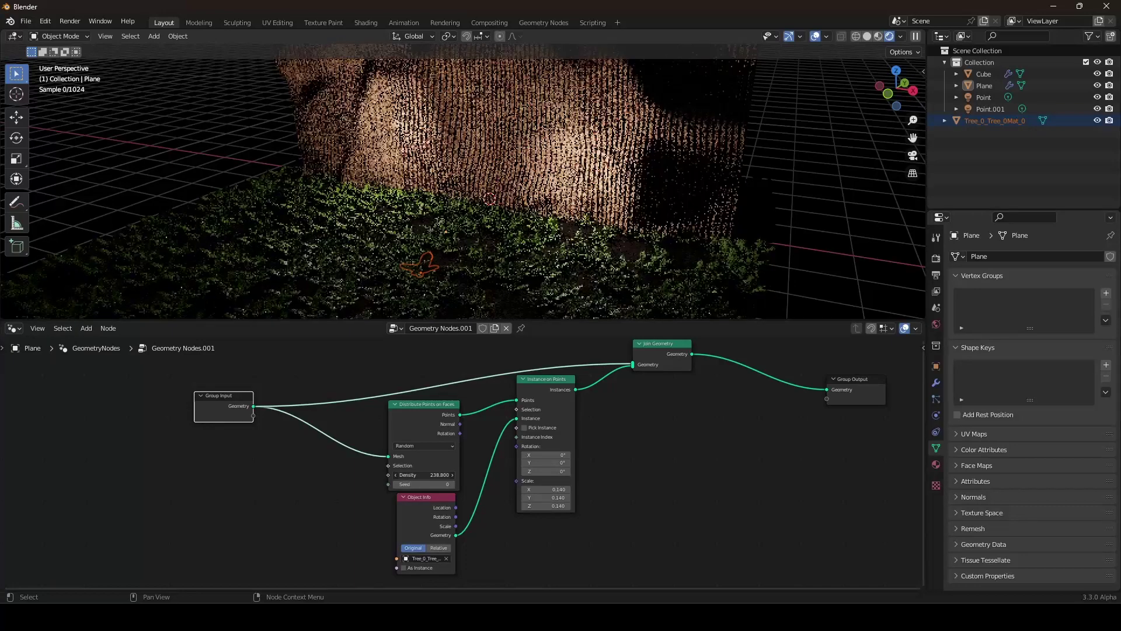
{"action": "left_click_drag", "start_coordinate": [424, 475], "coordinate": [427, 475]}
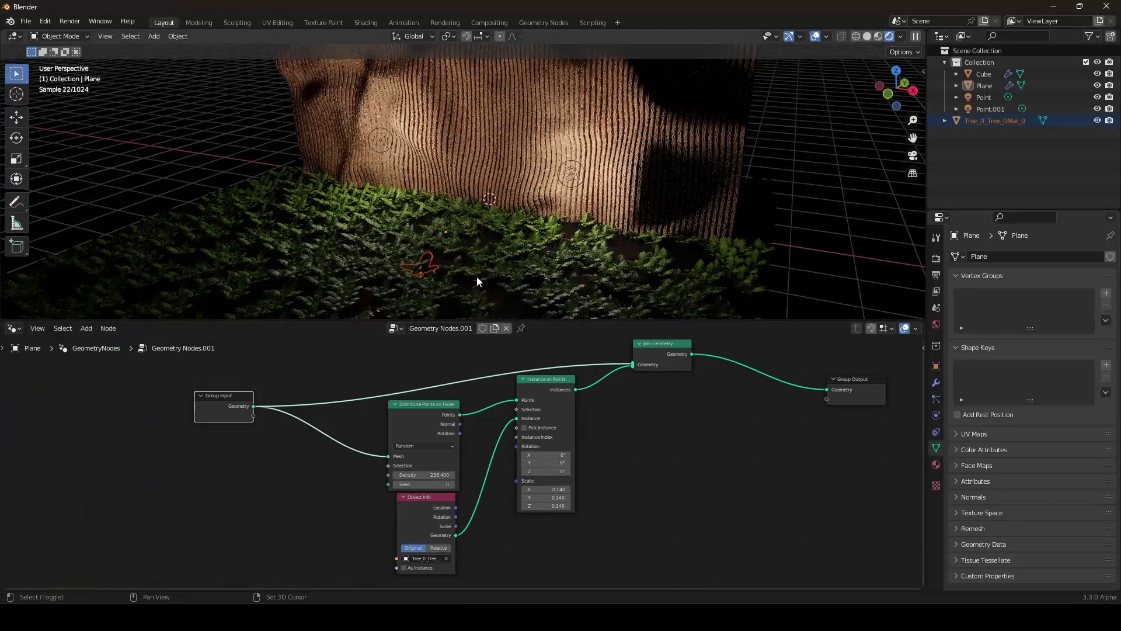
{"action": "middle_click_drag", "start_coordinate": [477, 282], "coordinate": [475, 241], "text": "shift"}
{"action": "scroll", "coordinate": [475, 241], "scroll_direction": "up", "scroll_amount": 1}
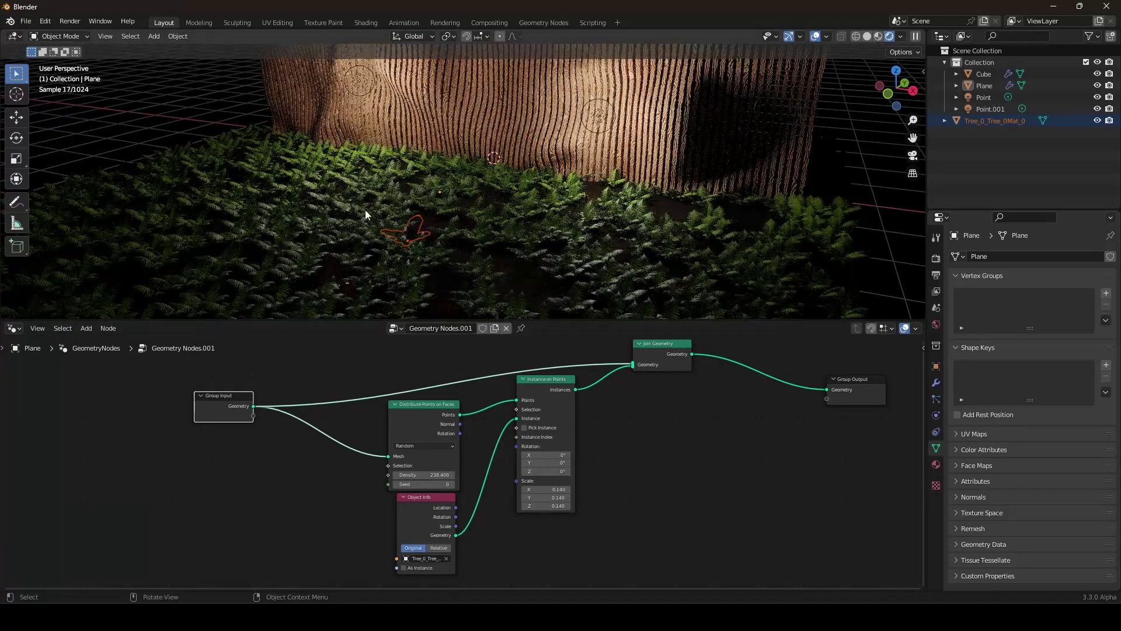
{"action": "scroll", "coordinate": [365, 210], "scroll_direction": "up", "scroll_amount": 2}
{"action": "middle_click_drag", "start_coordinate": [365, 210], "coordinate": [525, 190], "text": "shift"}
{"action": "scroll", "coordinate": [532, 192], "scroll_direction": "up", "scroll_amount": 2}
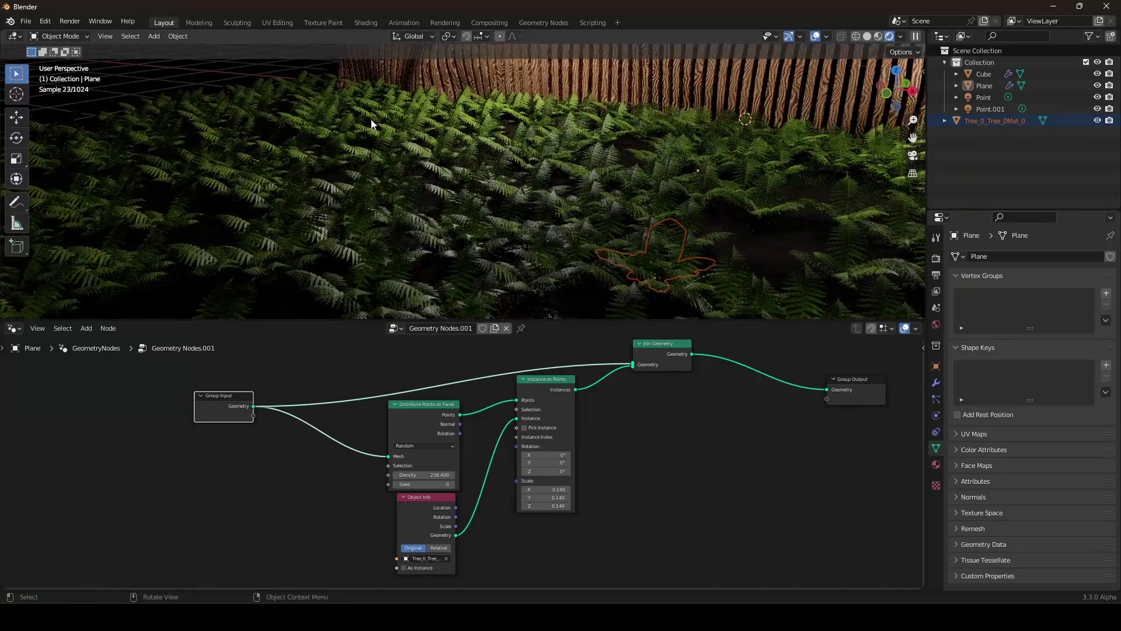
{"action": "scroll", "coordinate": [619, 463], "scroll_direction": "up", "scroll_amount": 5}
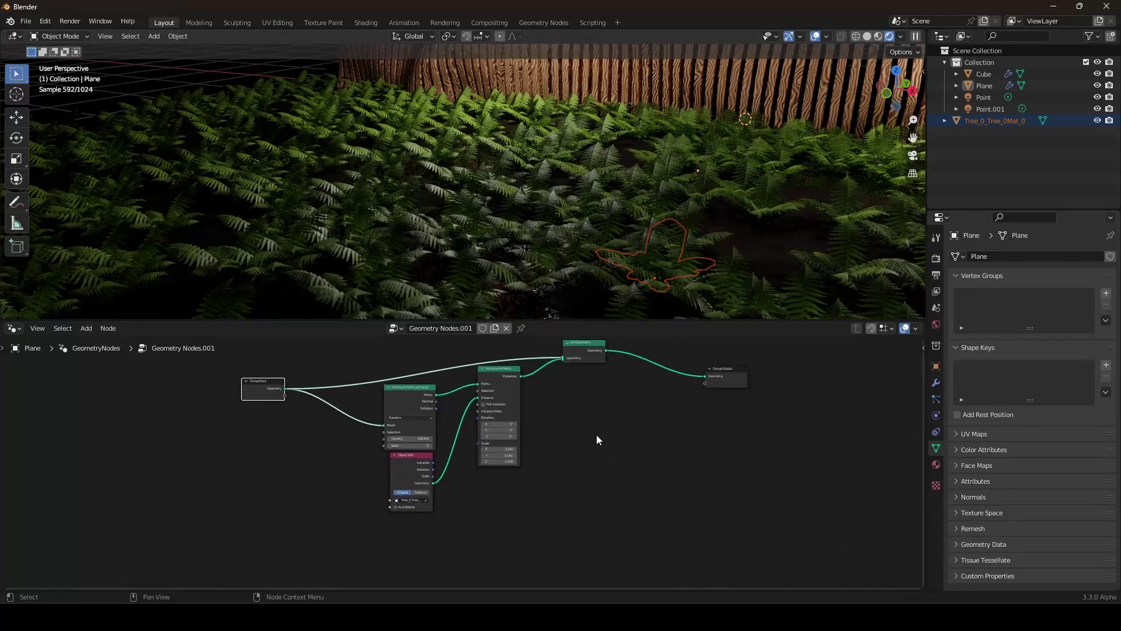
Add a Random Value node and place it below the Instance on Points node
{"action": "key", "text": "shift+a"}
{"action": "mouse_move", "coordinate": [618, 422]}
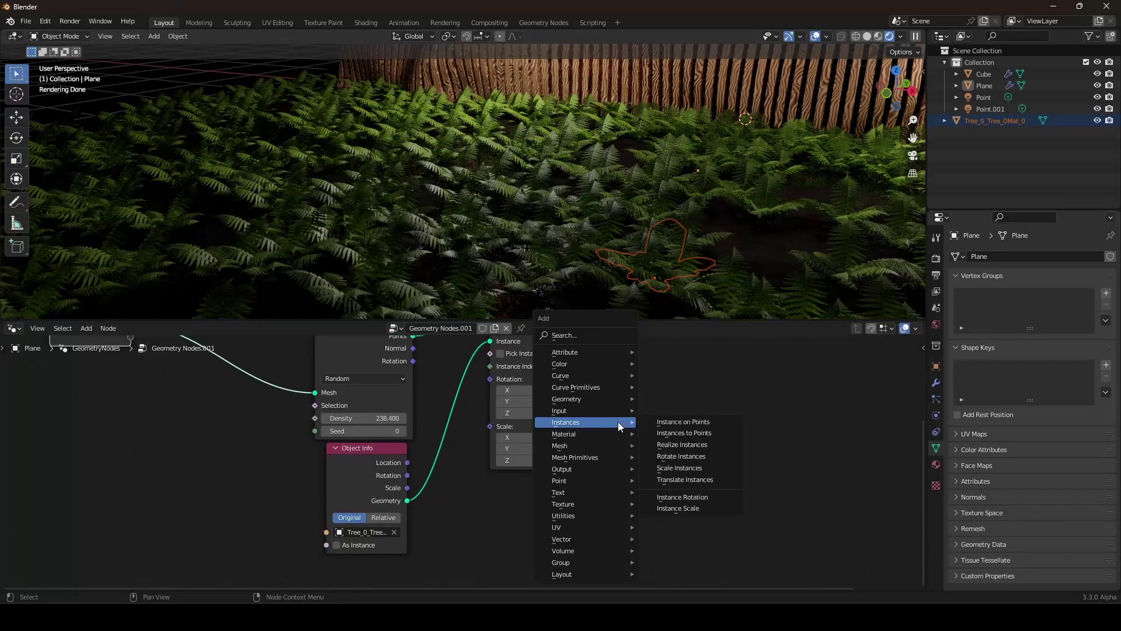
{"action": "mouse_move", "coordinate": [575, 518]}
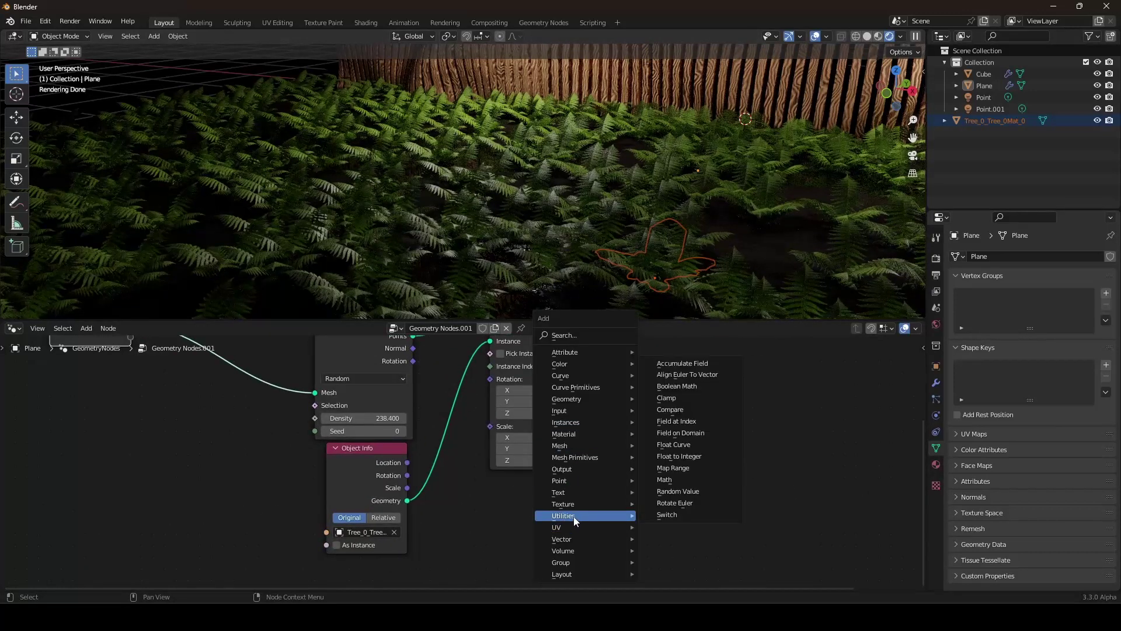
{"action": "left_click", "coordinate": [684, 494]}
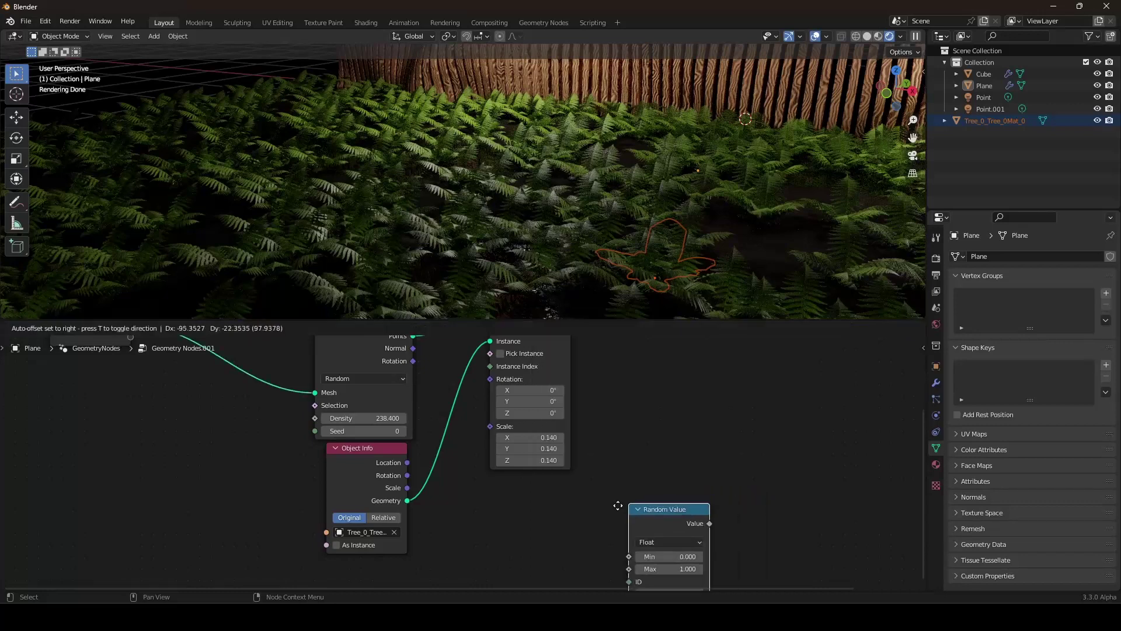
{"action": "scroll", "coordinate": [476, 467], "scroll_direction": "down", "scroll_amount": 2}
{"action": "scroll", "coordinate": [475, 467], "scroll_direction": "up", "scroll_amount": 2}
{"action": "left_click", "coordinate": [477, 475]}
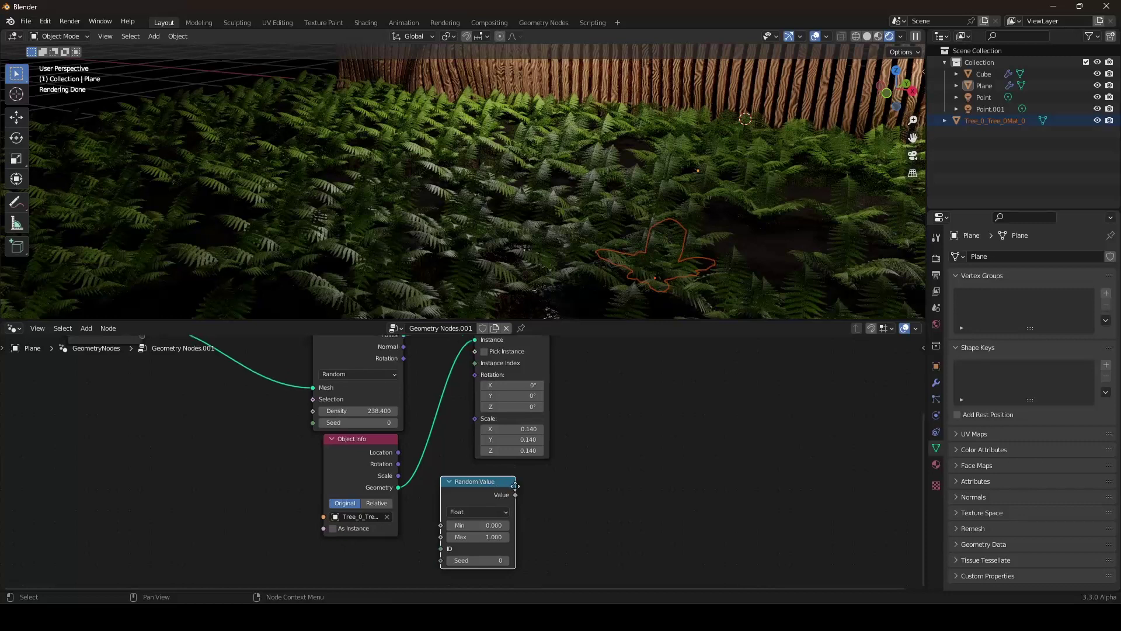
Switch the Random Value node to Vector and connect its value to the Rotation input of Instance on Points
{"action": "middle_click_drag", "start_coordinate": [487, 503], "coordinate": [498, 528]}
{"action": "left_click", "coordinate": [498, 528]}
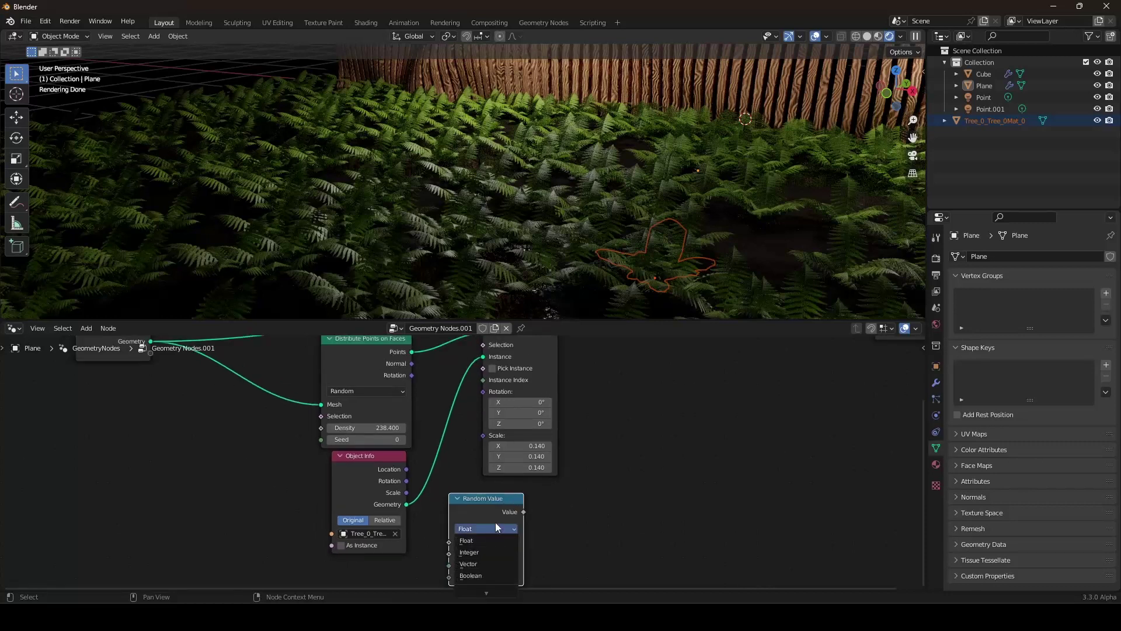
{"action": "left_click", "coordinate": [477, 563]}
{"action": "scroll", "coordinate": [520, 526], "scroll_direction": "down", "scroll_amount": 2}
{"action": "left_click_drag", "start_coordinate": [512, 500], "coordinate": [482, 445]}
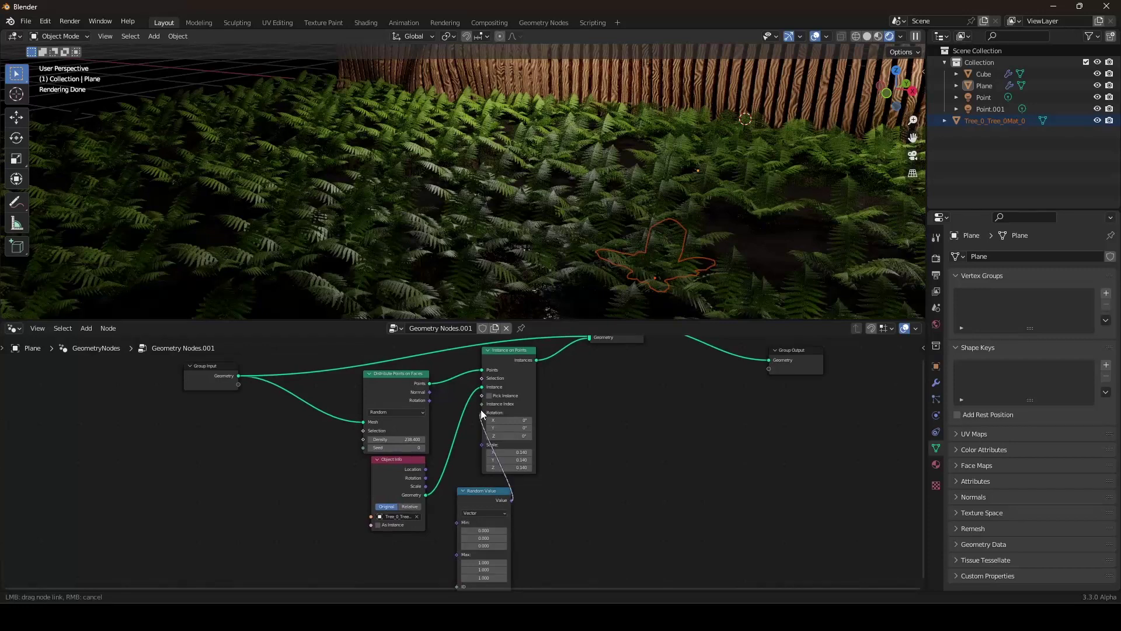
{"action": "scroll", "coordinate": [528, 461], "scroll_direction": "down", "scroll_amount": 3}
{"action": "scroll", "coordinate": [528, 410], "scroll_direction": "up", "scroll_amount": 3}
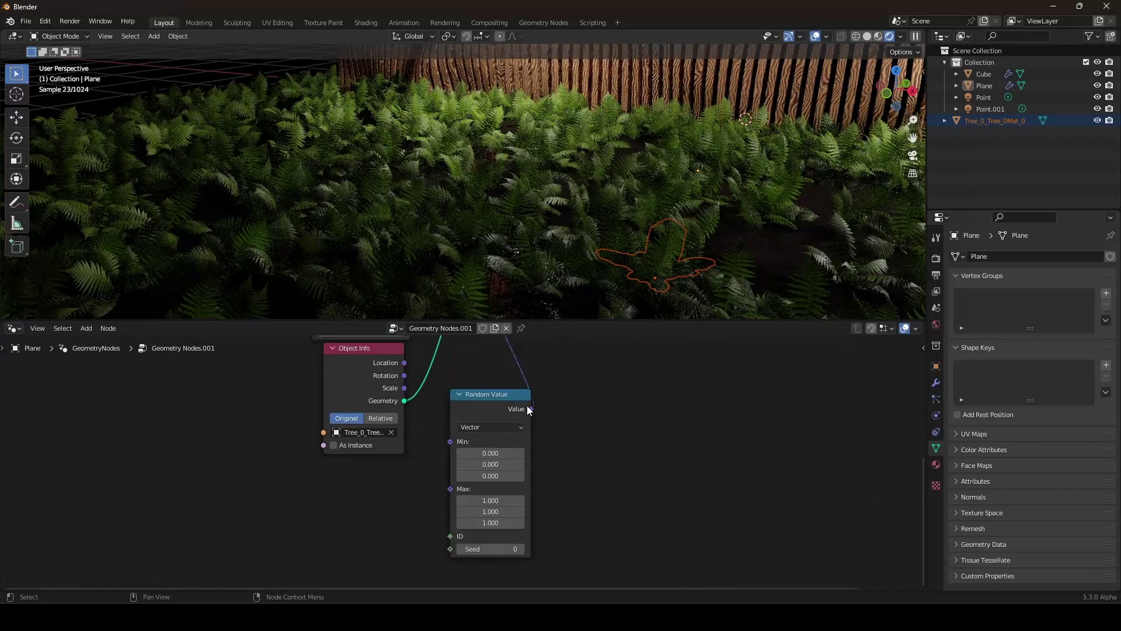
Set the vector Random Value node's maximum to 0 for X and Y and 320.3 for Z
{"action": "scroll", "coordinate": [521, 452], "scroll_direction": "up", "scroll_amount": 3}
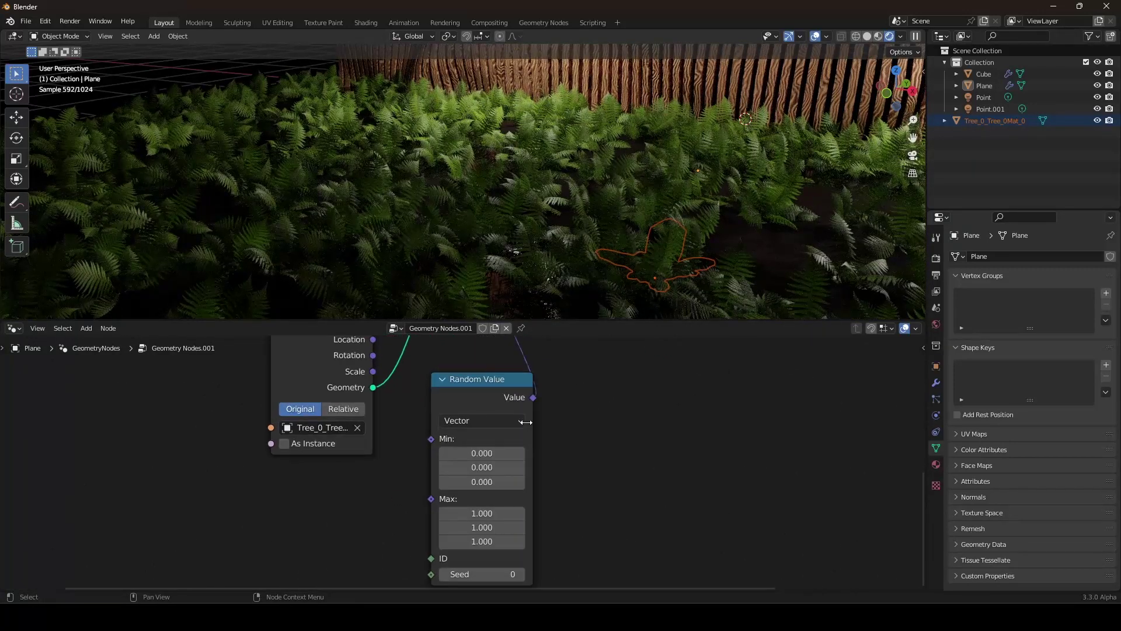
{"action": "left_click_drag", "start_coordinate": [477, 518], "coordinate": [478, 527]}
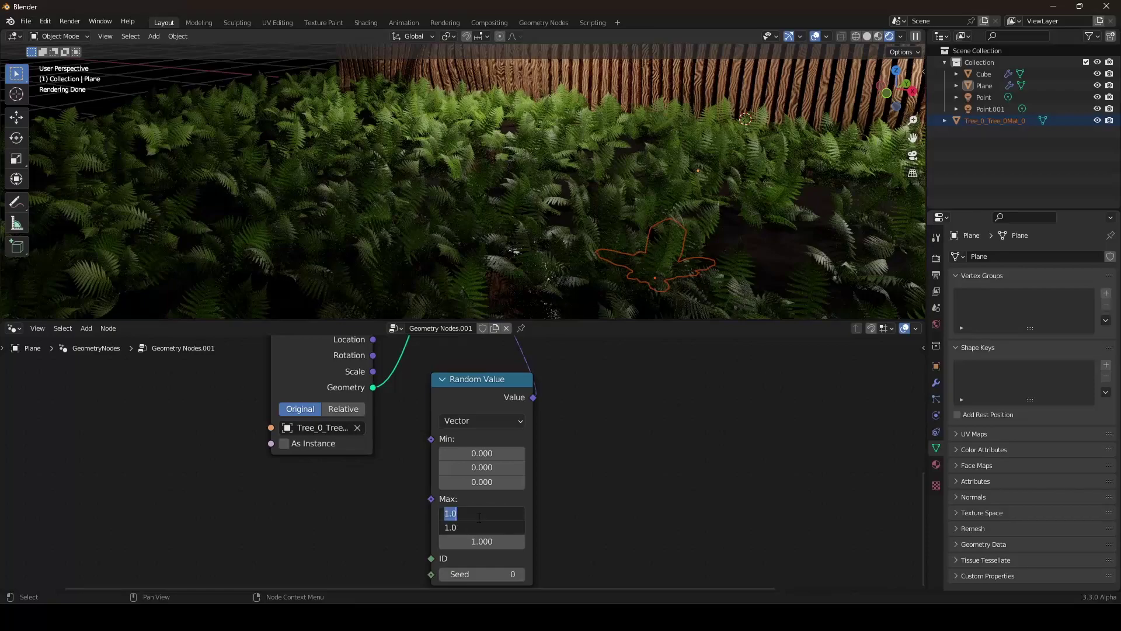
{"action": "type", "text": "0"}
{"action": "key", "text": "Return"}
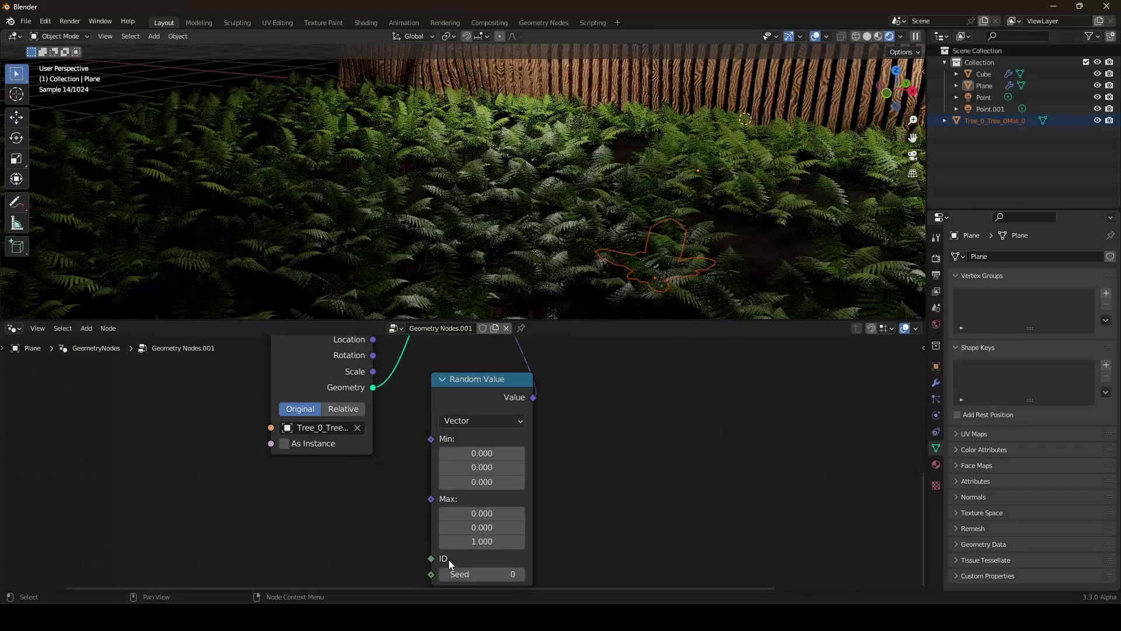
{"action": "left_click_drag", "start_coordinate": [482, 542], "coordinate": [563, 541]}
{"action": "scroll", "coordinate": [571, 174], "scroll_direction": "down", "scroll_amount": 2}
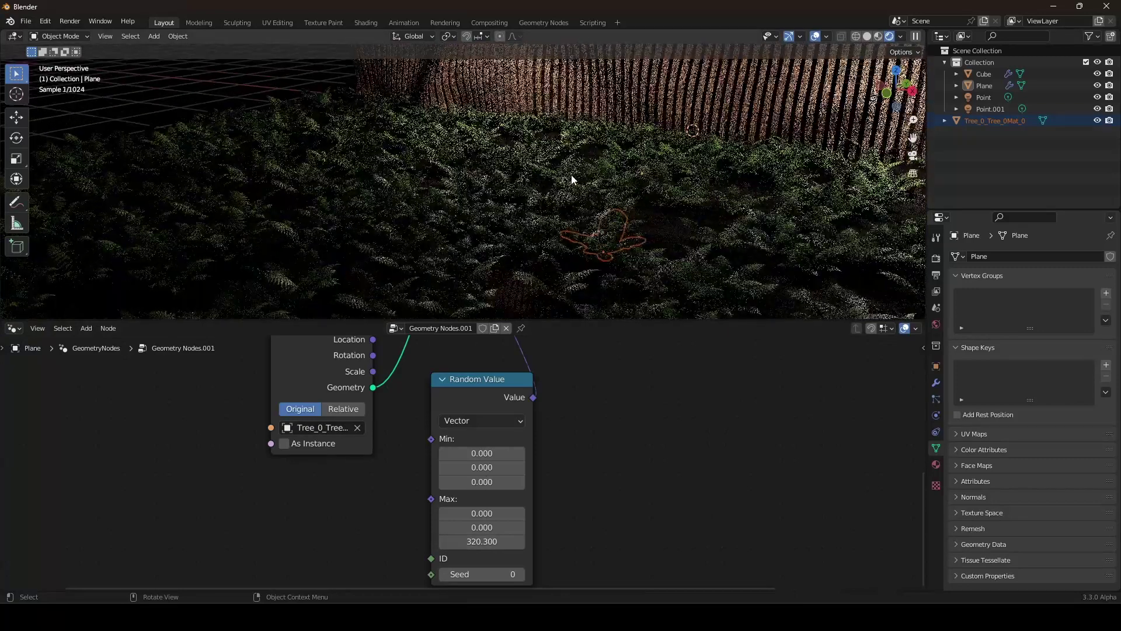
{"action": "scroll", "coordinate": [514, 383], "scroll_direction": "down", "scroll_amount": 2}
Move the vector Random Value node below Object Info, then duplicate it and switch the copy to Float
{"action": "middle_click_drag", "start_coordinate": [514, 383], "coordinate": [537, 415]}
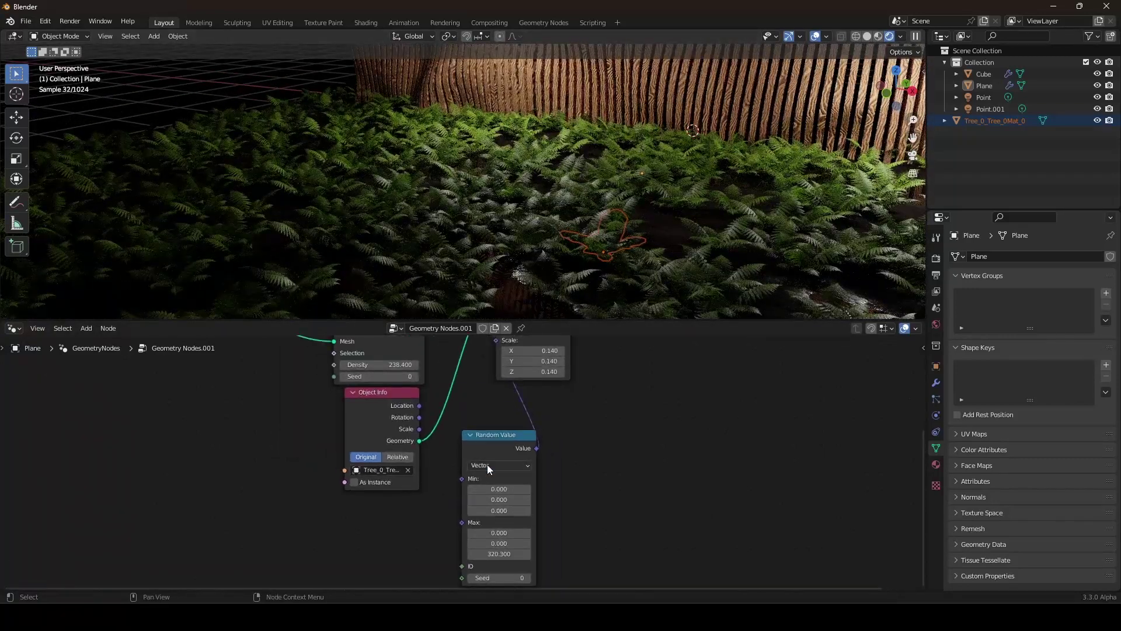
{"action": "left_click", "coordinate": [483, 450]}
{"action": "scroll", "coordinate": [482, 450], "scroll_direction": "down", "scroll_amount": 2}
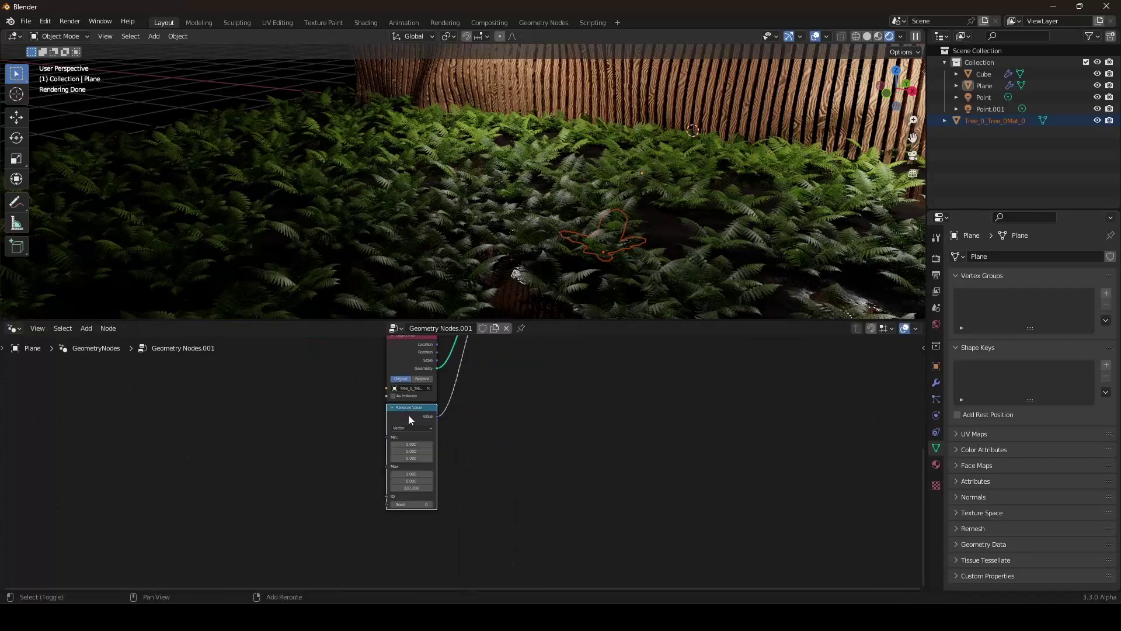
{"action": "key", "text": "shift+d"}
{"action": "left_click", "coordinate": [496, 427]}
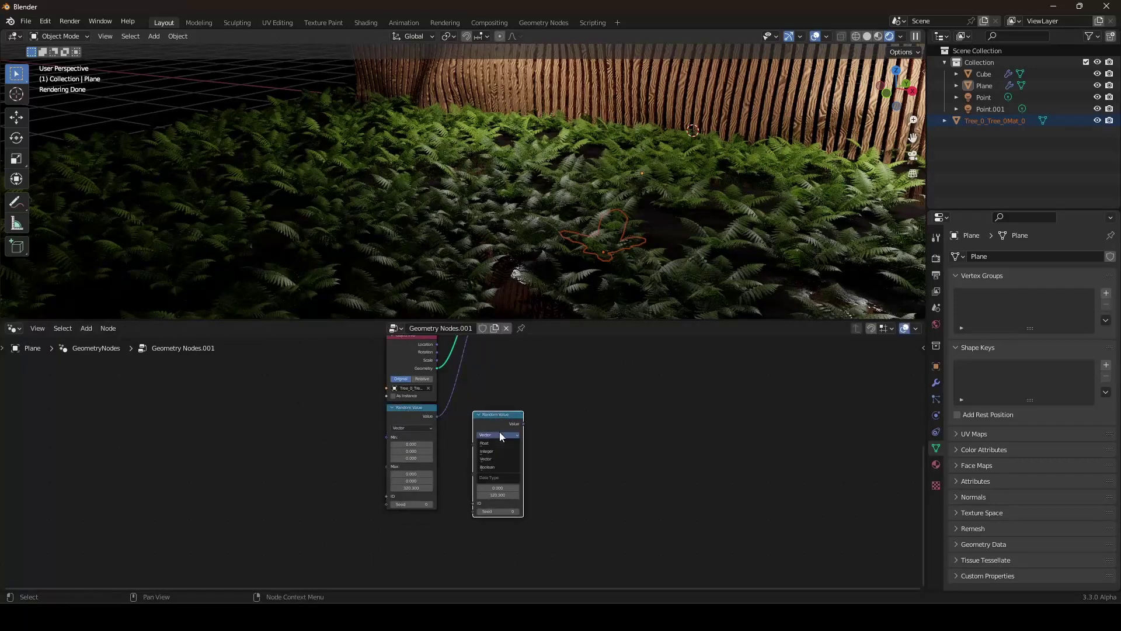
{"action": "left_click", "coordinate": [499, 444]}
{"action": "middle_click_drag", "start_coordinate": [538, 416], "coordinate": [509, 521]}
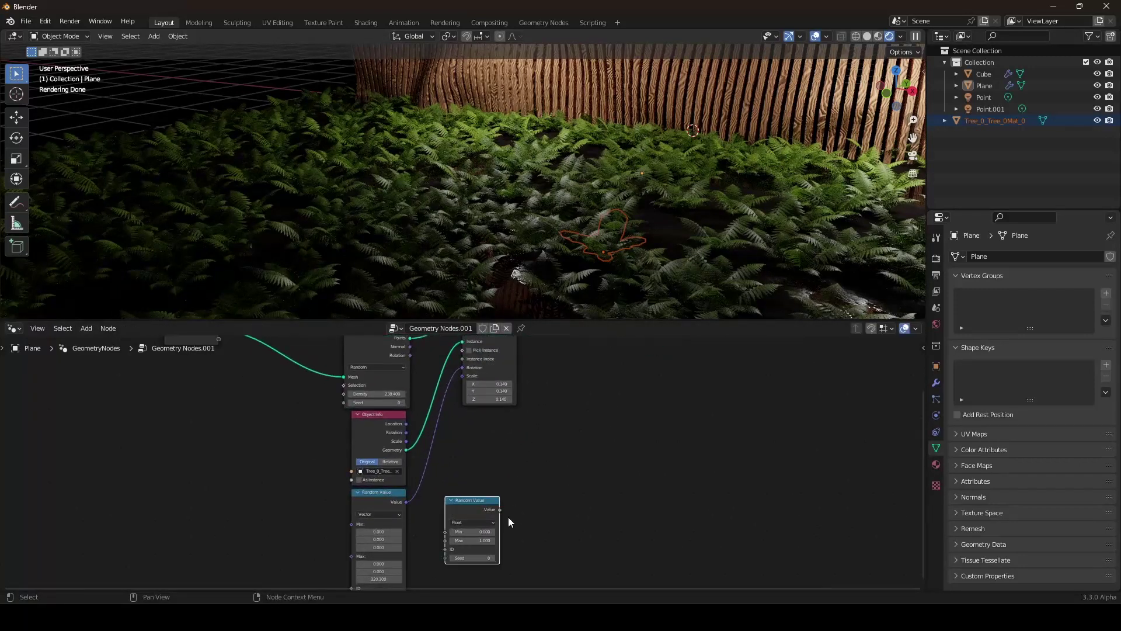
Connect the float Random Value to the Scale input of Instance on Points, with minimum 0.05 and maximum 0.1
{"action": "left_click_drag", "start_coordinate": [465, 382], "coordinate": [463, 376]}
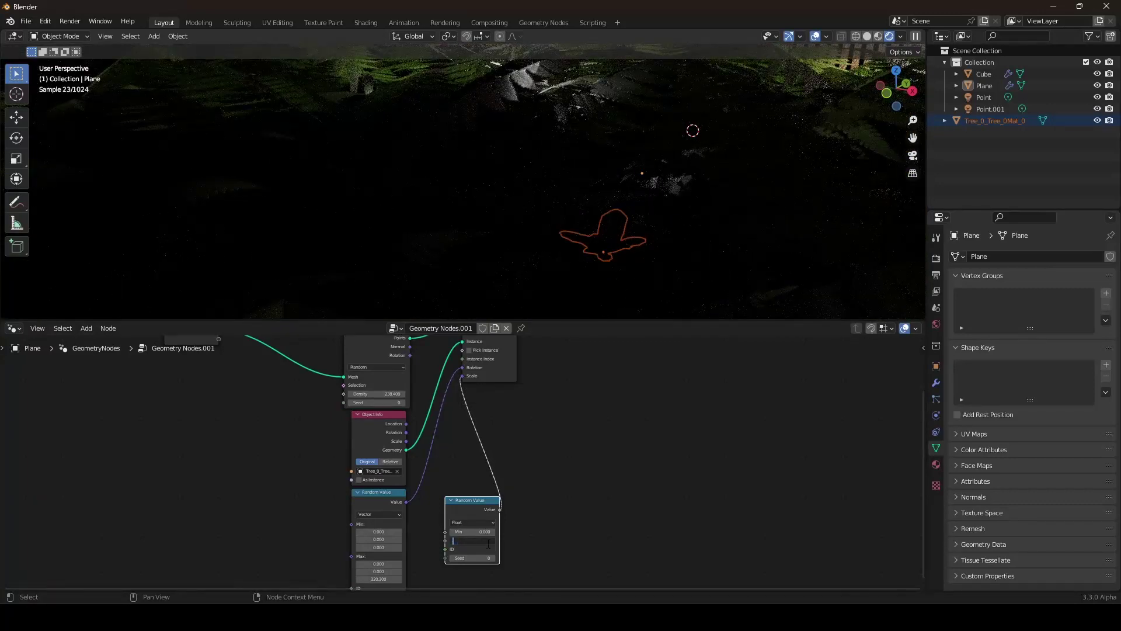
{"action": "key", "text": "Return"}
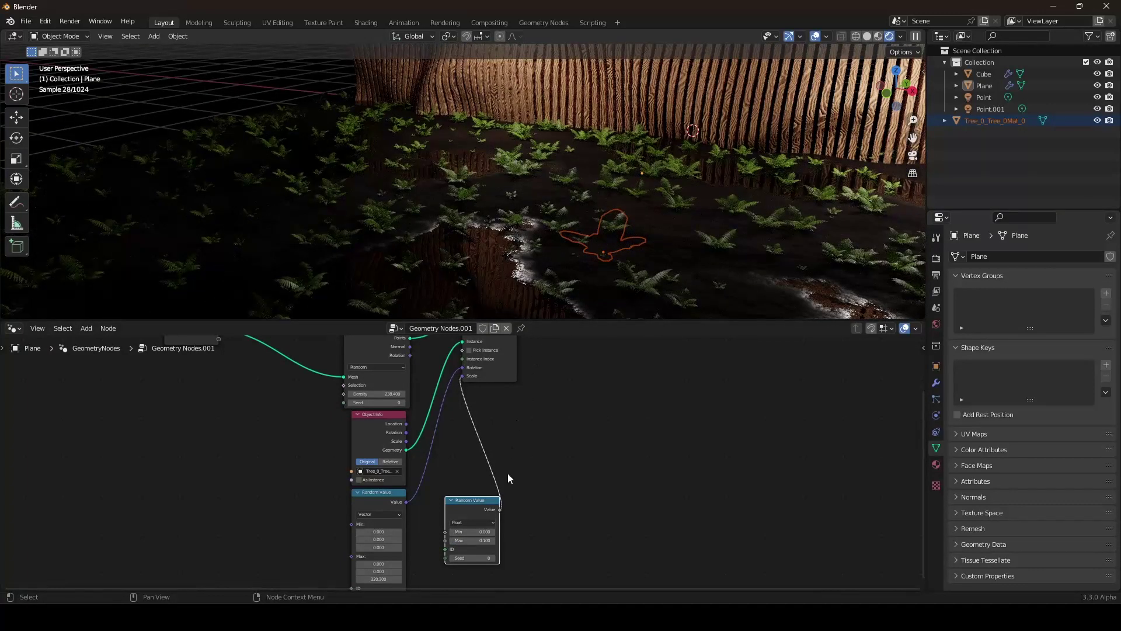
{"action": "scroll", "coordinate": [508, 479], "scroll_direction": "up", "scroll_amount": 3}
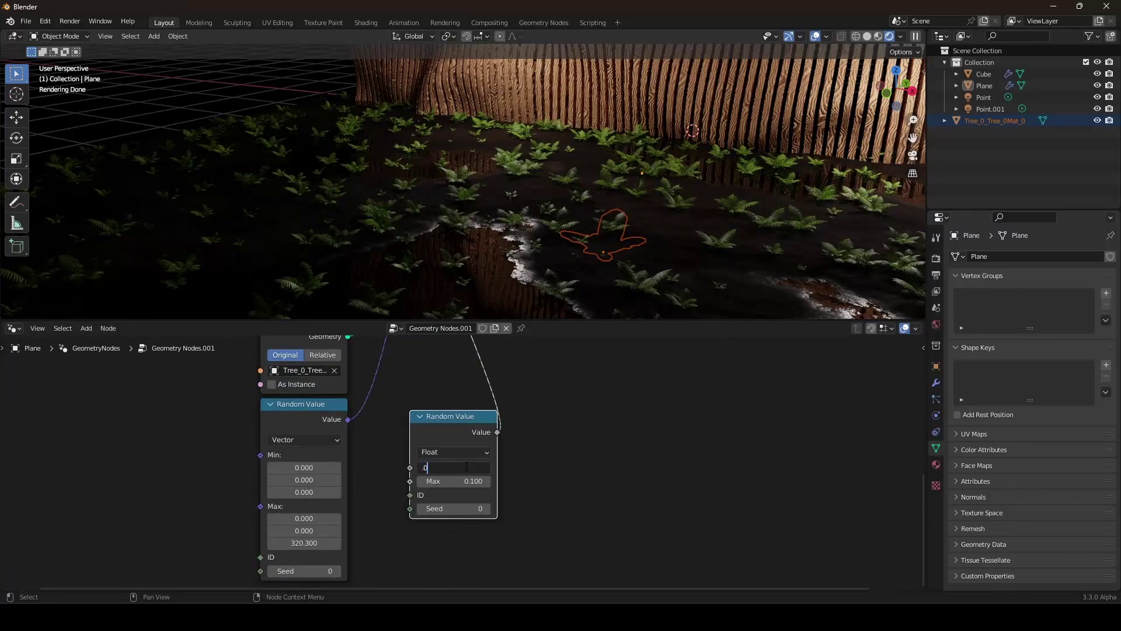
{"action": "left_click", "coordinate": [467, 467]}
{"action": "type", "text": ".0"}
{"action": "type", "text": "5"}
{"action": "key", "text": "Return"}
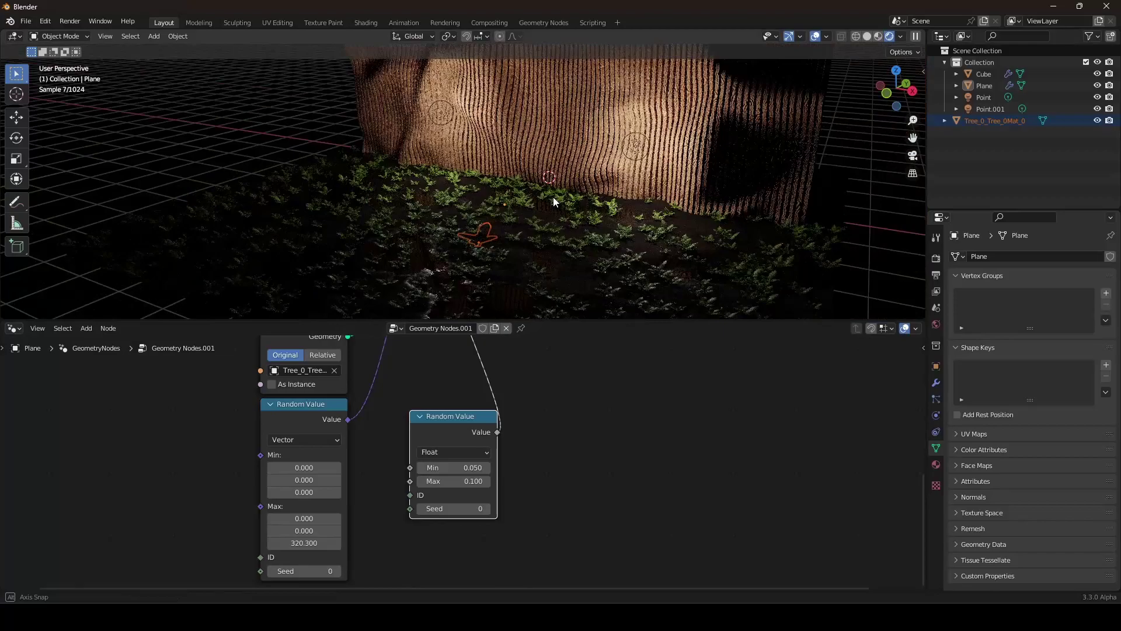
Select the fern-covered floor plane and turn off the viewport overlays
{"action": "middle_click_drag", "start_coordinate": [555, 201], "coordinate": [616, 193]}
{"action": "scroll", "coordinate": [570, 205], "scroll_direction": "up", "scroll_amount": 2}
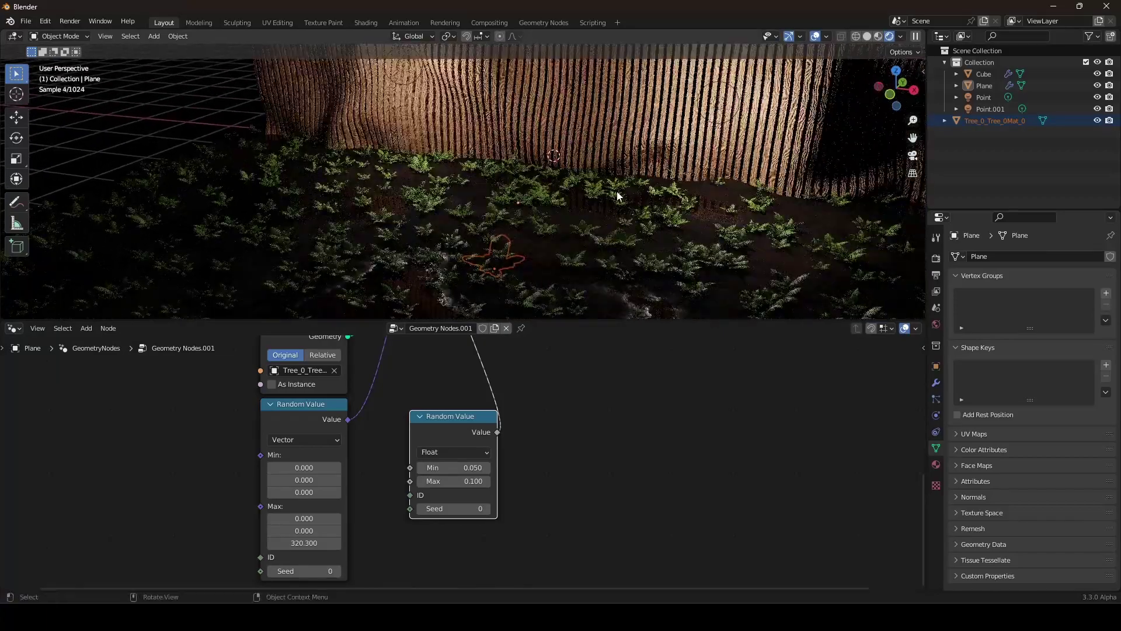
{"action": "left_click", "coordinate": [562, 224]}
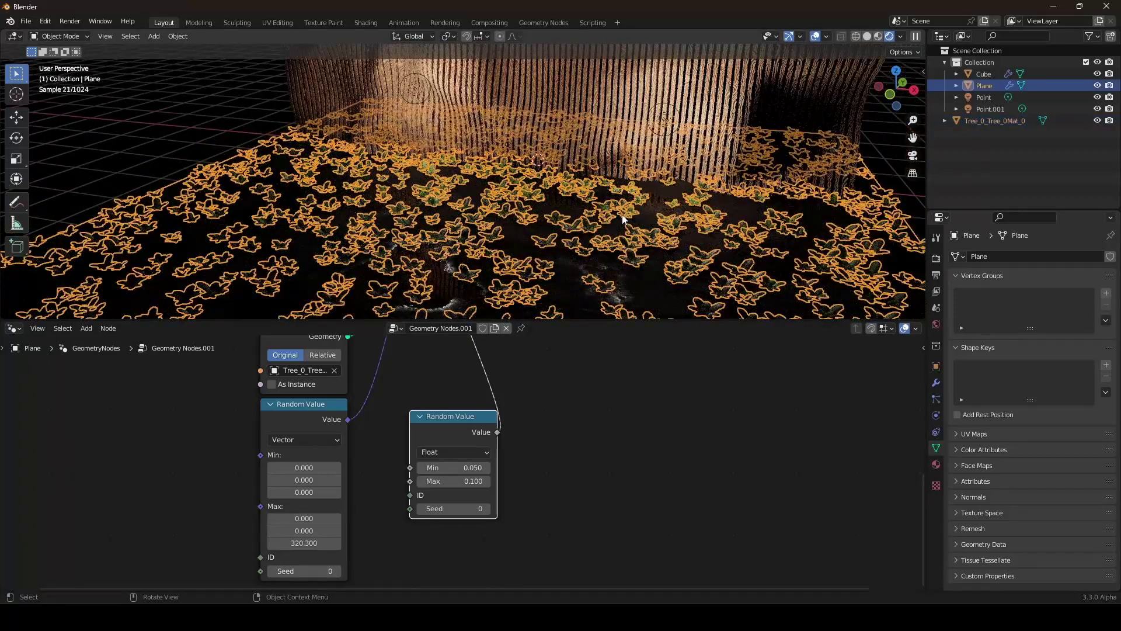
{"action": "left_click", "coordinate": [816, 37]}
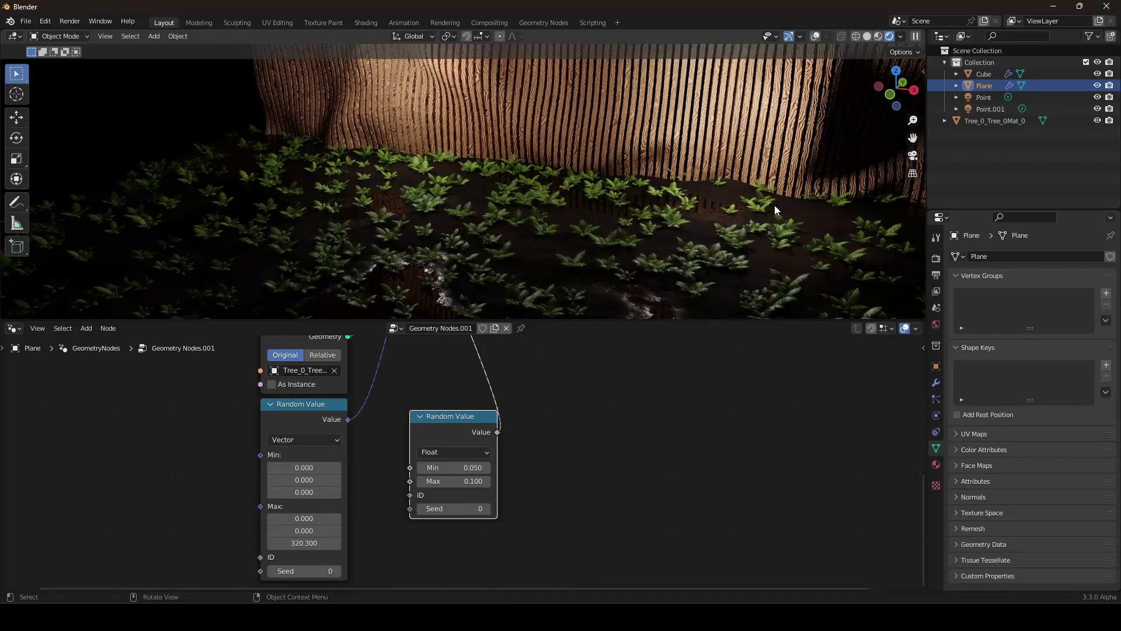
{"action": "middle_click_drag", "start_coordinate": [775, 205], "coordinate": [768, 209]}
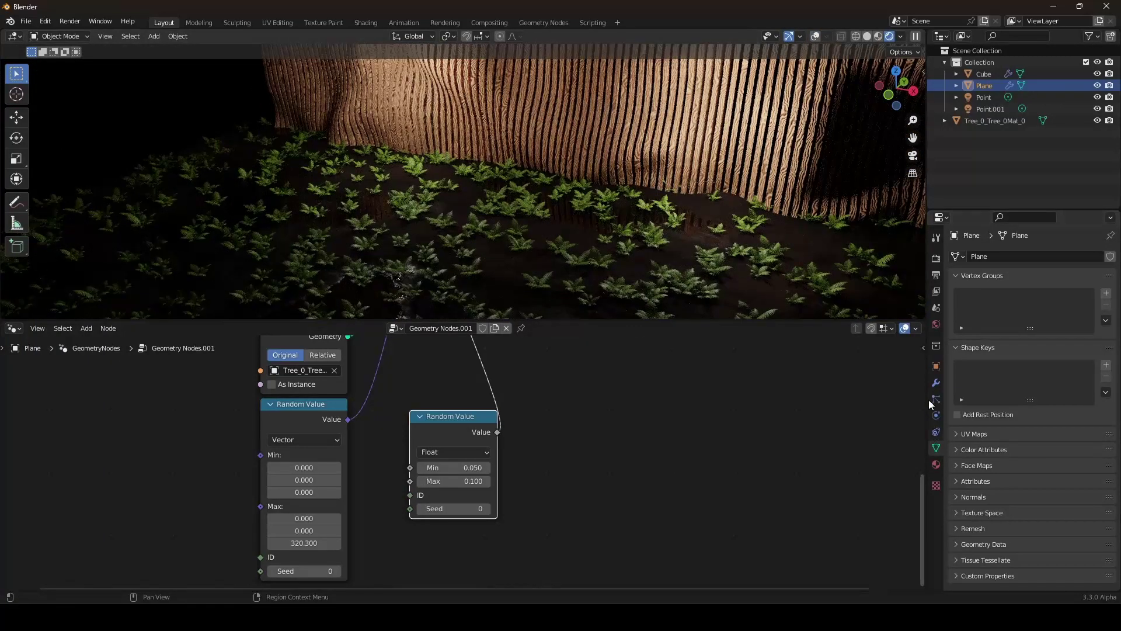
Add a vertex group to the floor plane and name it Paint
{"action": "left_click", "coordinate": [1107, 294]}
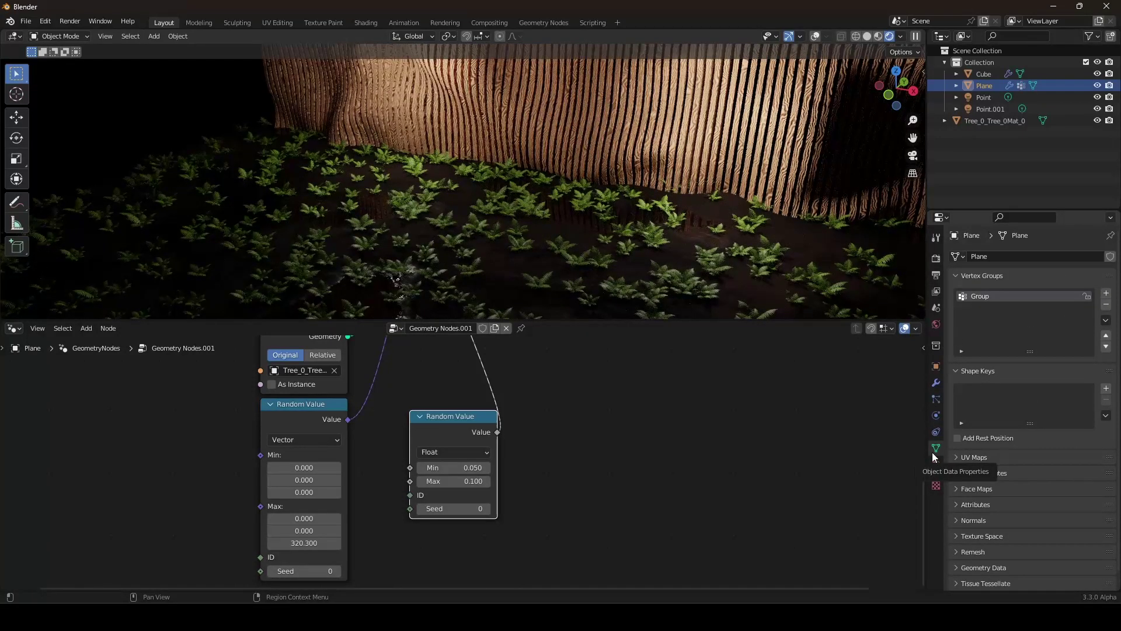
{"action": "double_click", "coordinate": [983, 296]}
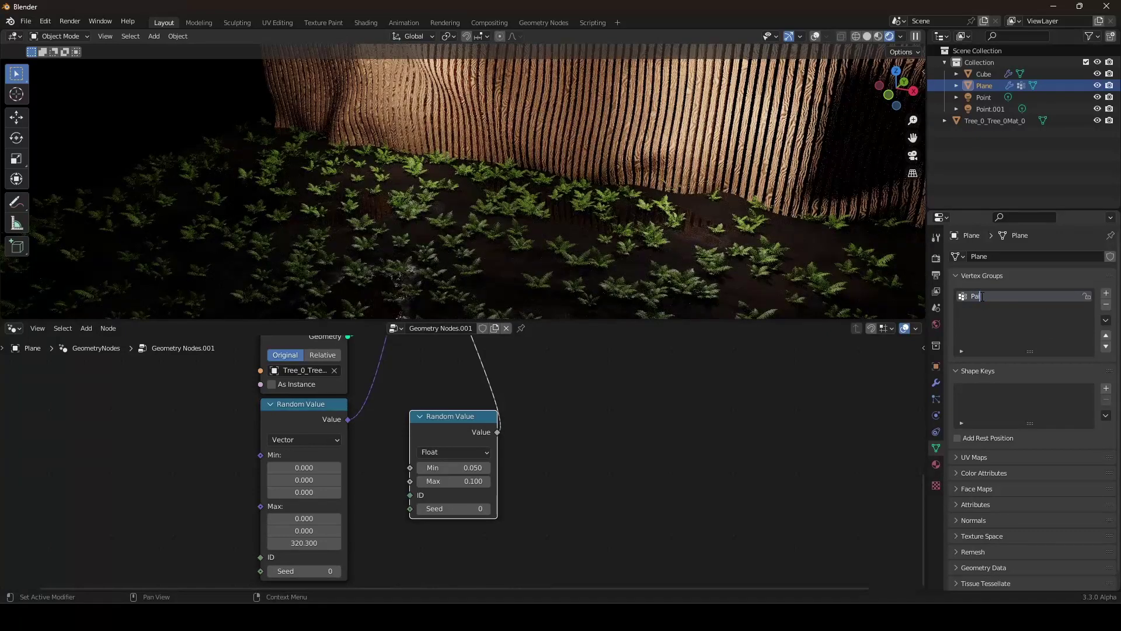
{"action": "key", "text": "Return"}
Expose the Density of Distribute Points on Faces as a new input on the Group Input node
{"action": "scroll", "coordinate": [695, 432], "scroll_direction": "down", "scroll_amount": 3}
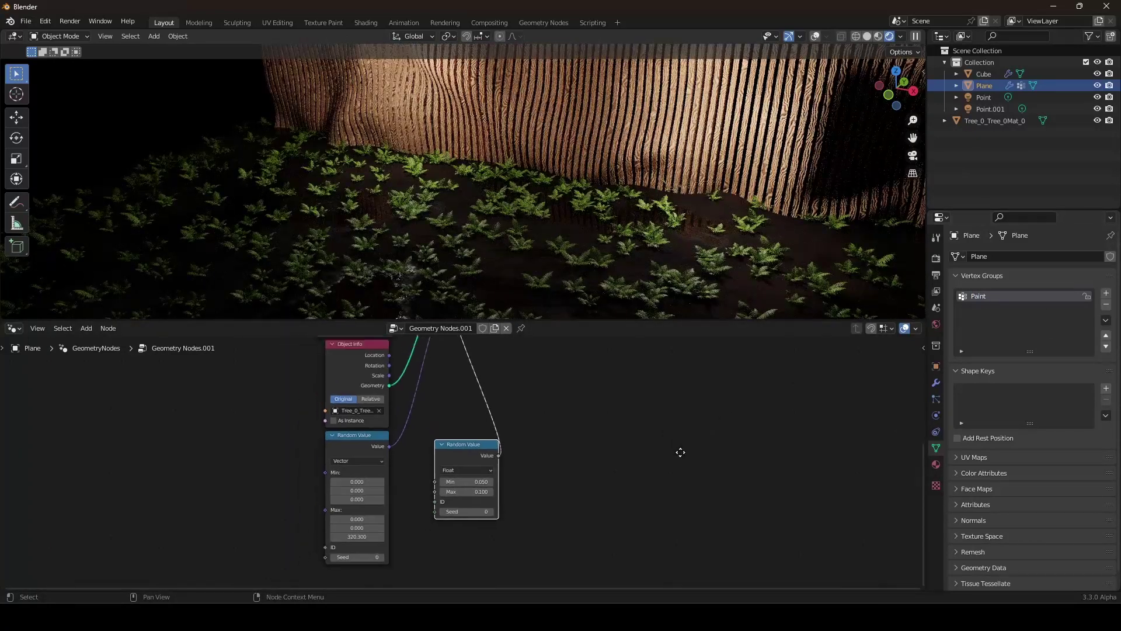
{"action": "scroll", "coordinate": [666, 468], "scroll_direction": "down", "scroll_amount": 2}
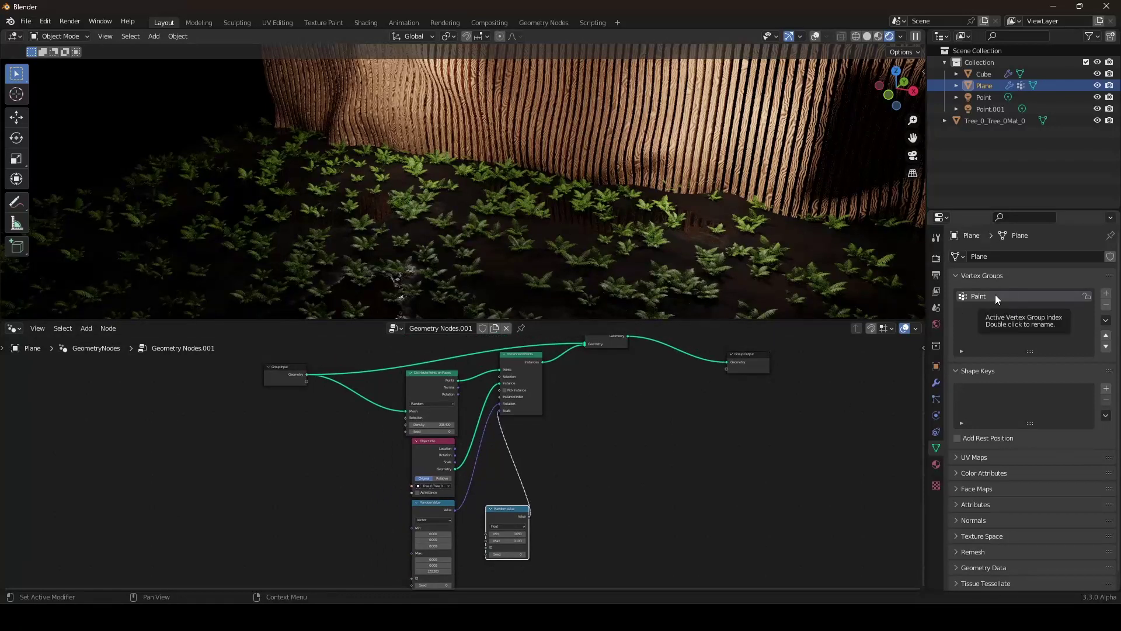
{"action": "scroll", "coordinate": [637, 444], "scroll_direction": "up", "scroll_amount": 3}
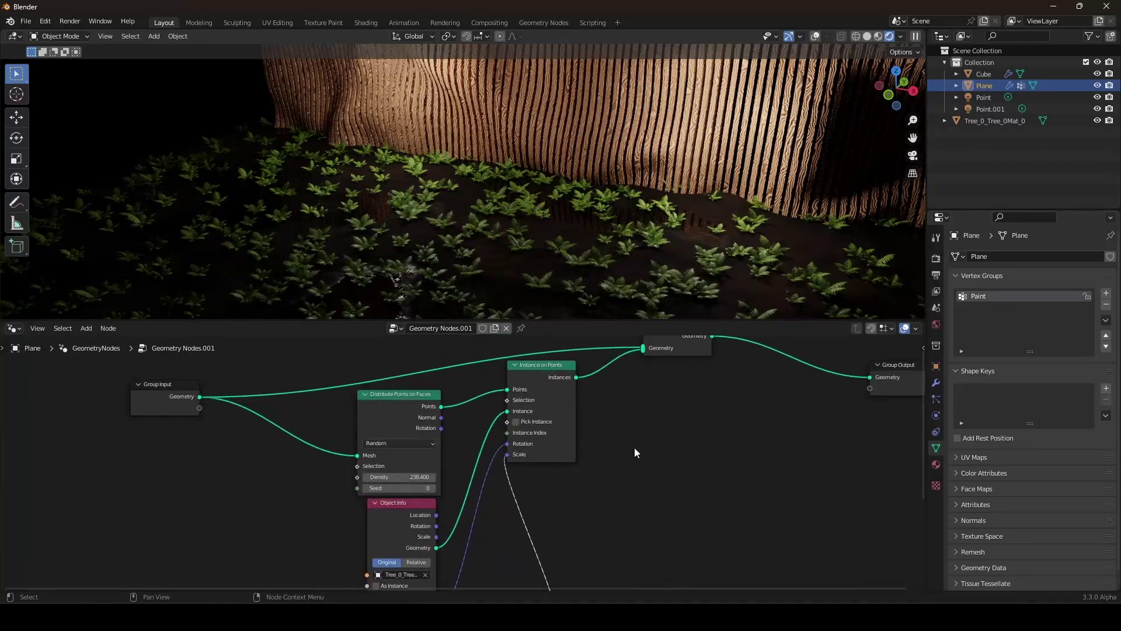
{"action": "scroll", "coordinate": [635, 453], "scroll_direction": "up", "scroll_amount": 1}
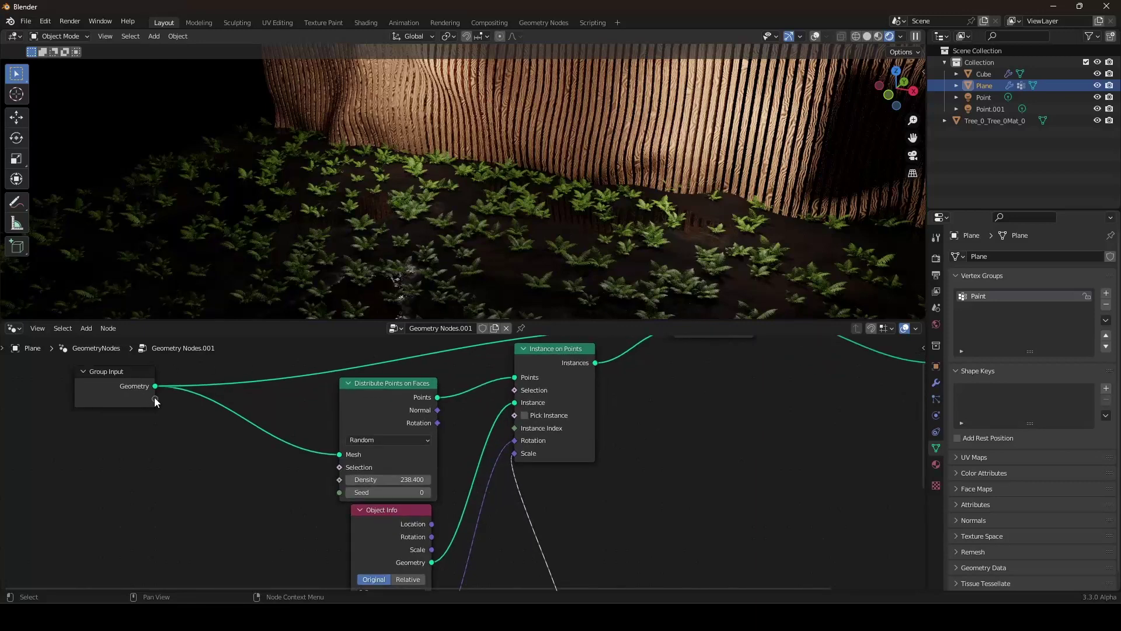
{"action": "left_click_drag", "start_coordinate": [154, 398], "coordinate": [213, 372]}
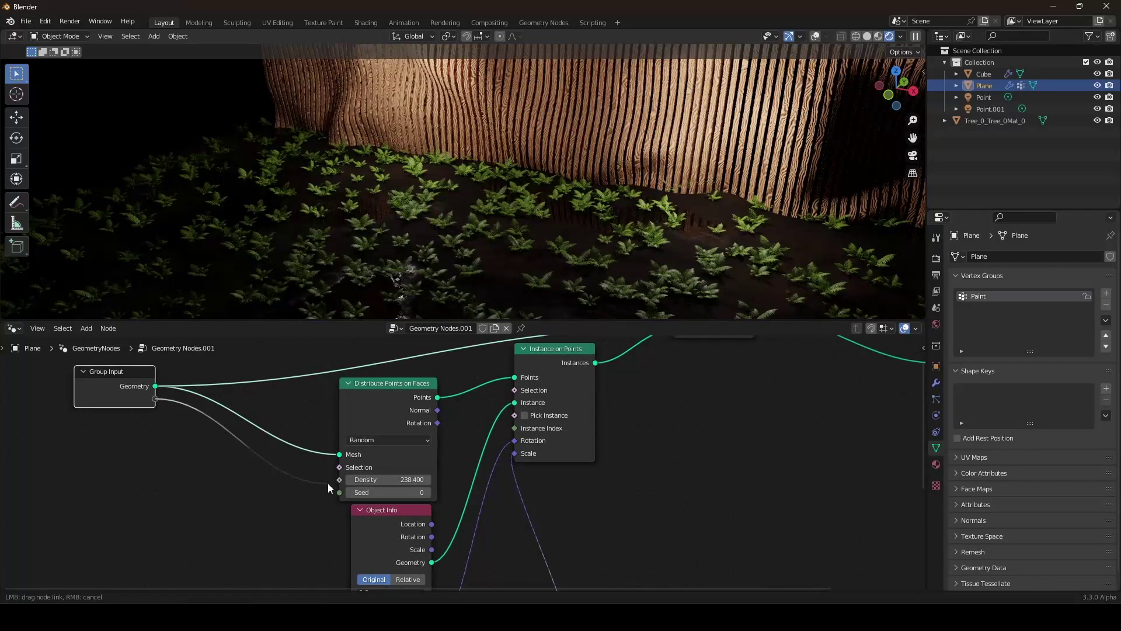
{"action": "left_click_drag", "start_coordinate": [328, 482], "coordinate": [339, 480]}
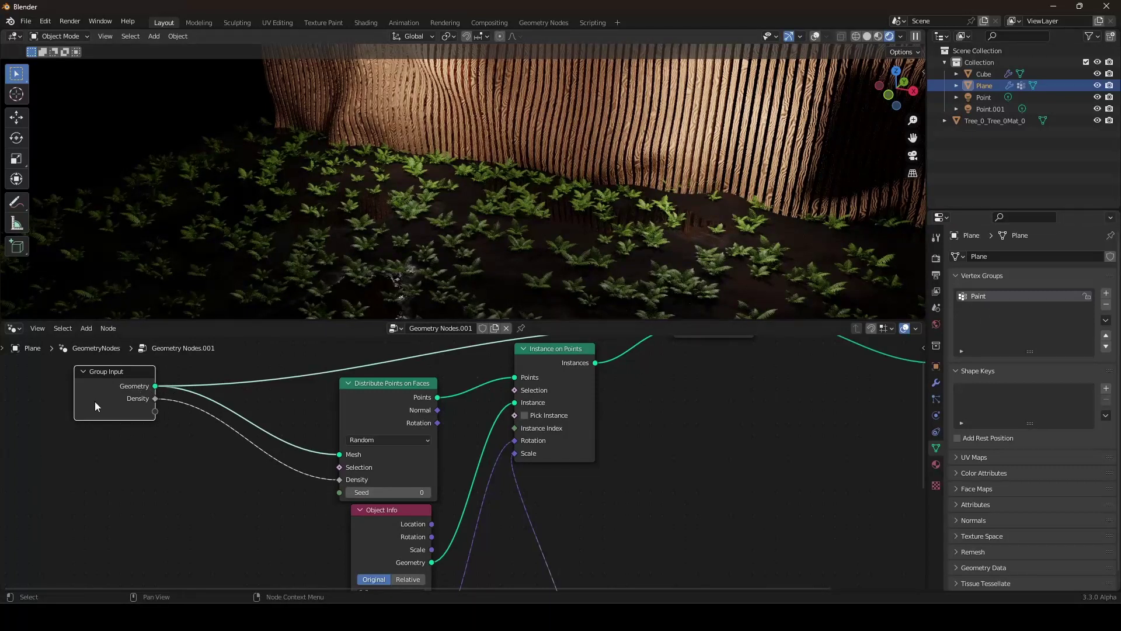
{"action": "key", "text": "g"}
{"action": "right_click", "coordinate": [71, 394]}
Switch the Geometry Nodes modifier's Density input to attribute mode and assign the Paint vertex group to it
{"action": "left_click", "coordinate": [936, 383]}
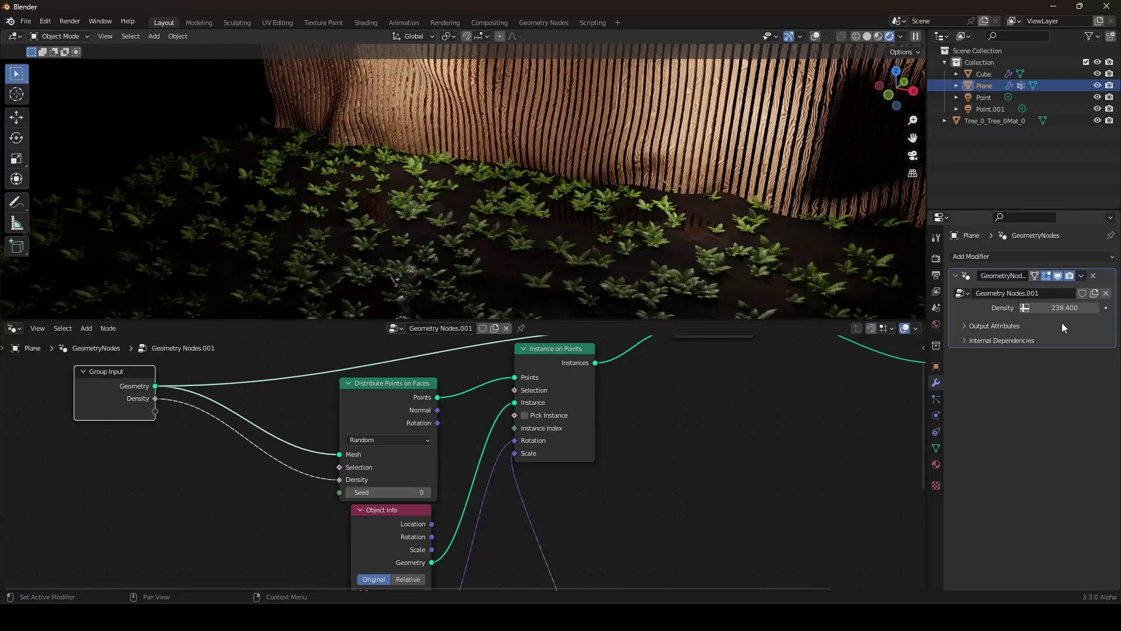
{"action": "left_click_drag", "start_coordinate": [1029, 310], "coordinate": [1043, 309]}
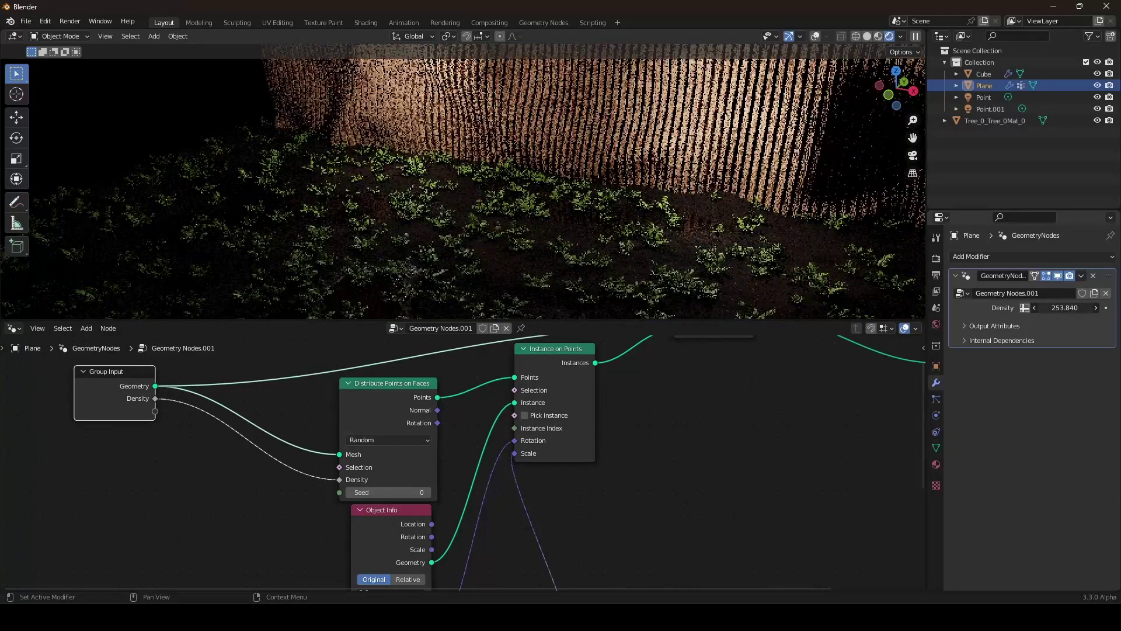
{"action": "right_click", "coordinate": [1038, 312]}
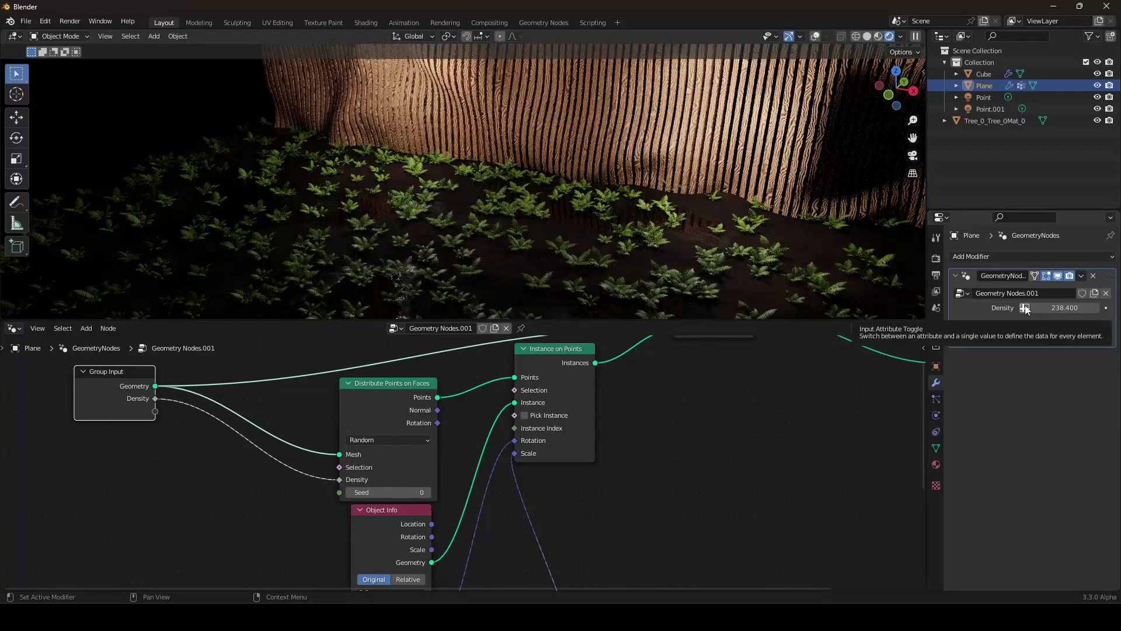
{"action": "left_click", "coordinate": [1025, 306]}
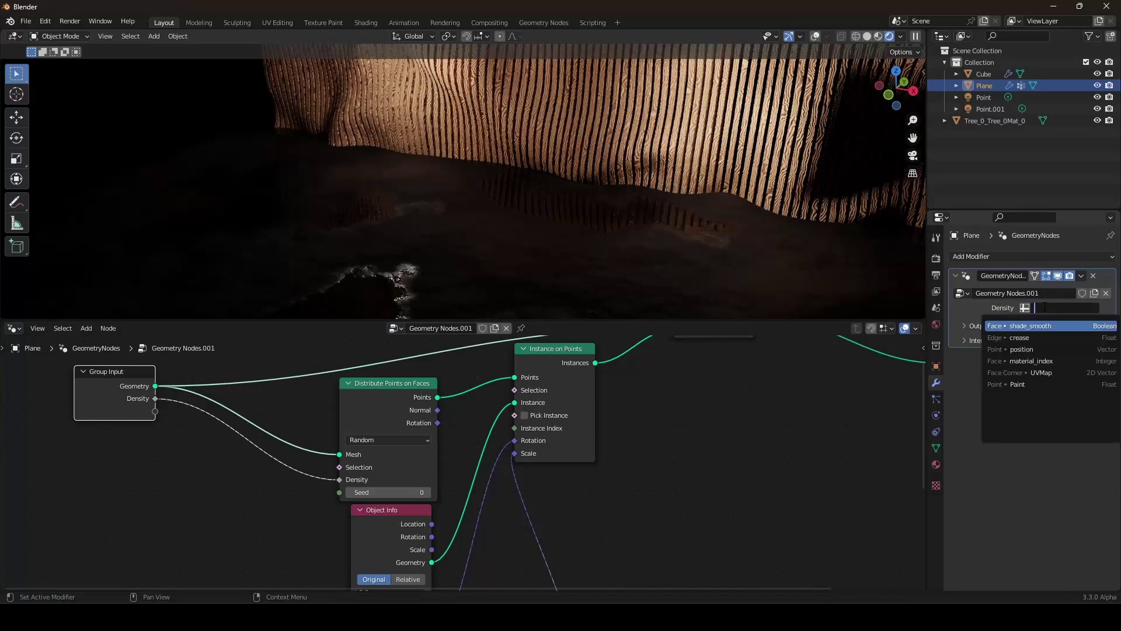
{"action": "left_click", "coordinate": [1027, 384]}
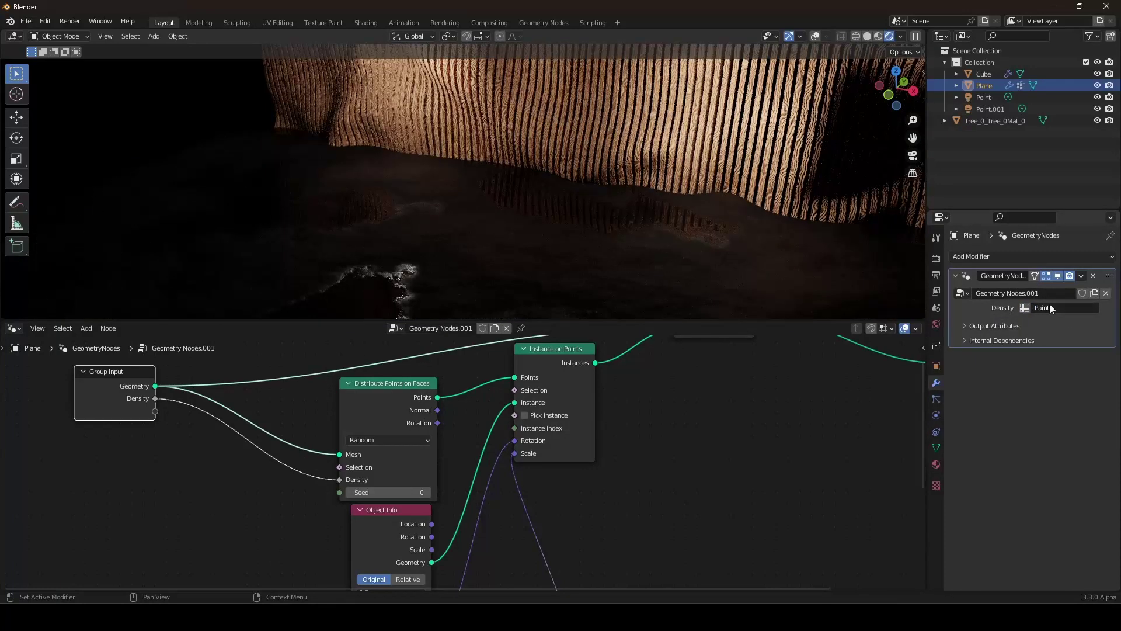
{"action": "scroll", "coordinate": [727, 448], "scroll_direction": "down", "scroll_amount": 3}
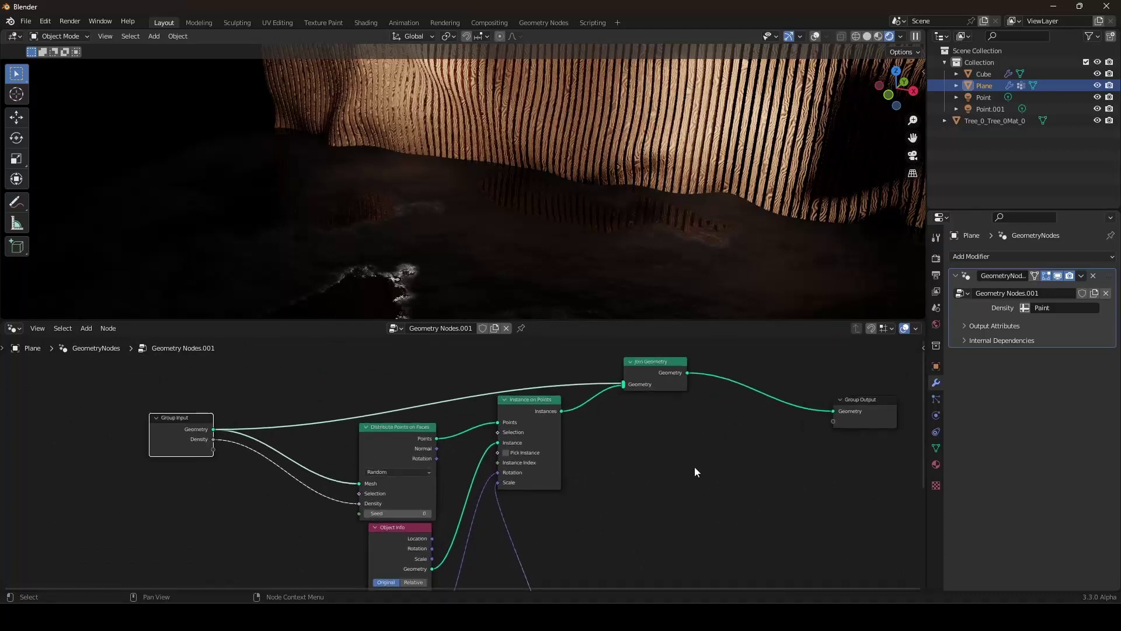
{"action": "left_click", "coordinate": [60, 37]}
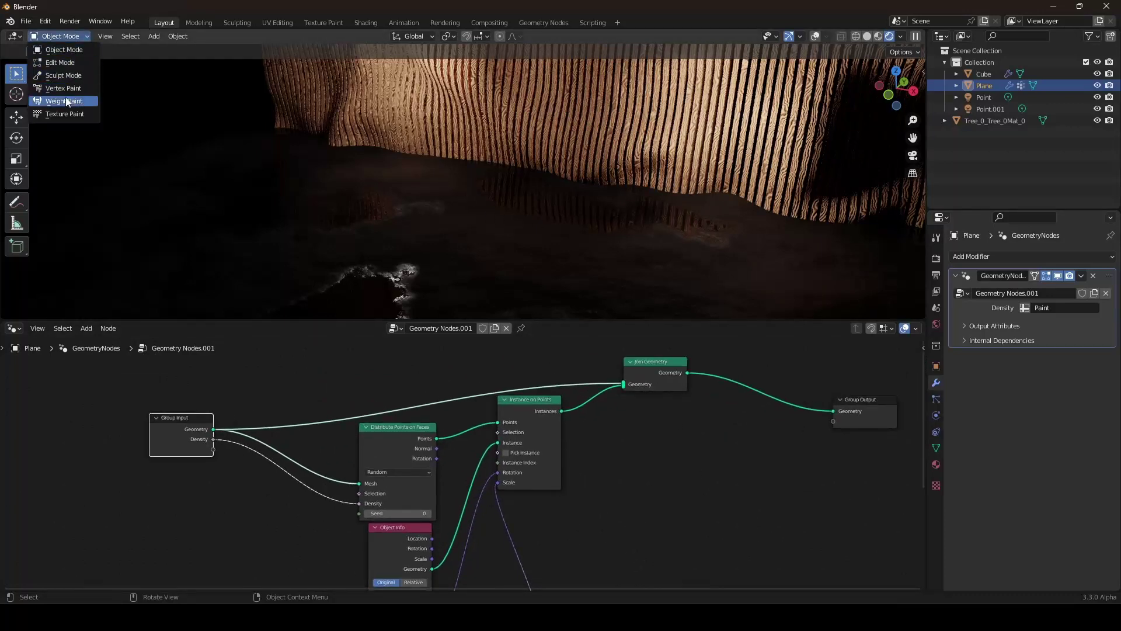
{"action": "scroll", "coordinate": [662, 186], "scroll_direction": "down", "scroll_amount": 2}
{"action": "middle_click_drag", "start_coordinate": [660, 192], "coordinate": [647, 170], "text": "shift"}
{"action": "scroll", "coordinate": [647, 170], "scroll_direction": "up", "scroll_amount": 1}
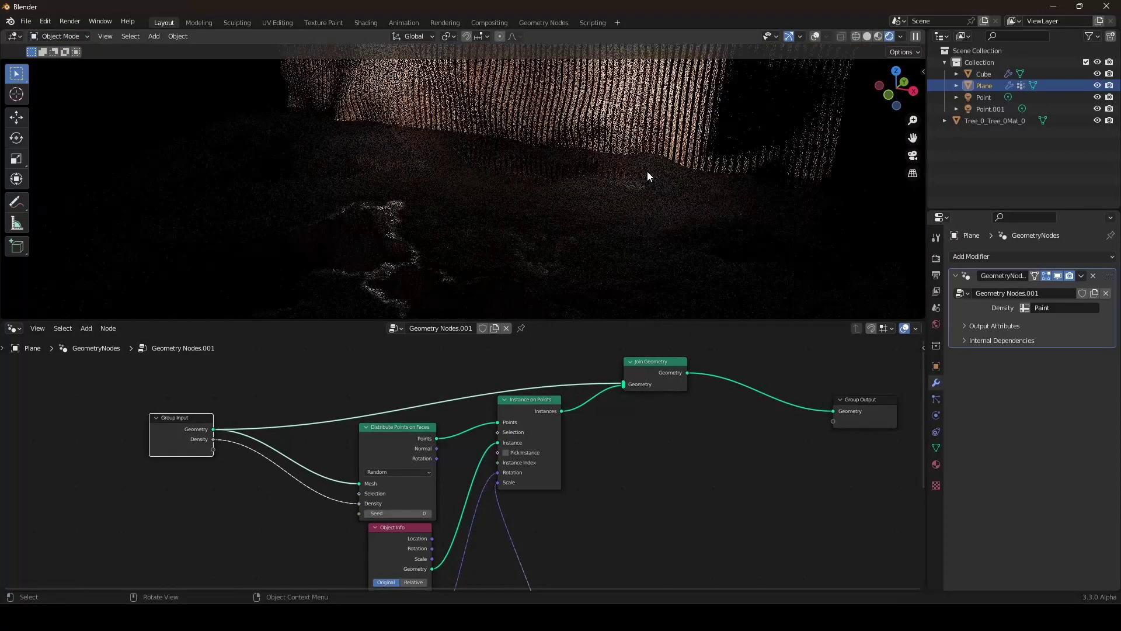
Add a Subdivision Surface modifier to the floor plane and place it above the Geometry Nodes modifier
{"action": "left_click", "coordinate": [986, 257]}
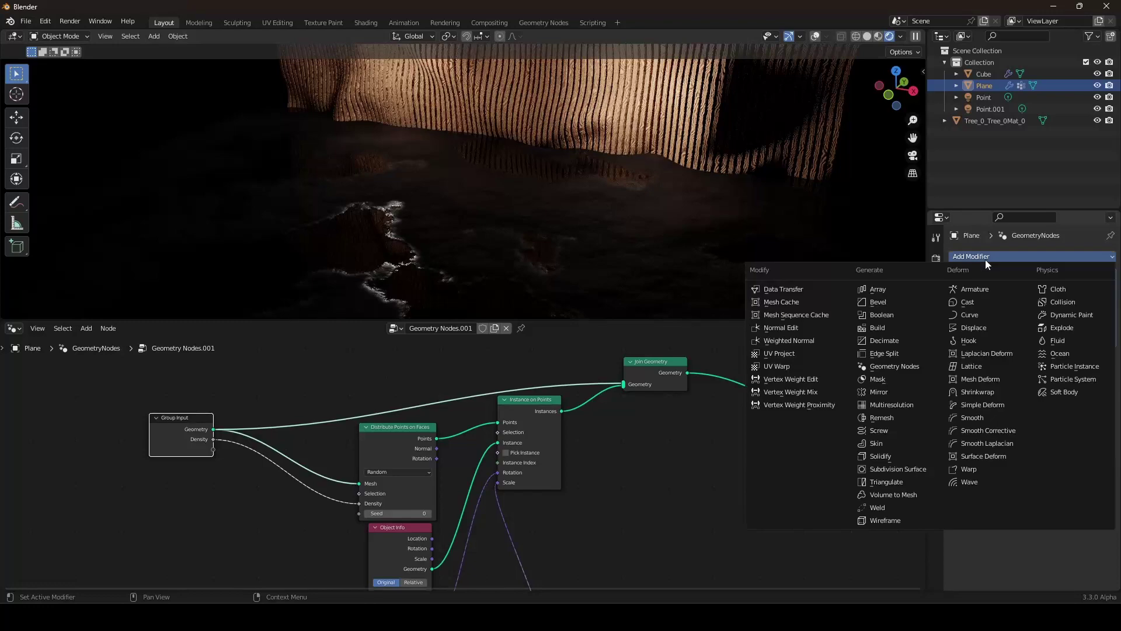
{"action": "left_click", "coordinate": [878, 471]}
{"action": "left_click_drag", "start_coordinate": [1108, 360], "coordinate": [1102, 263]}
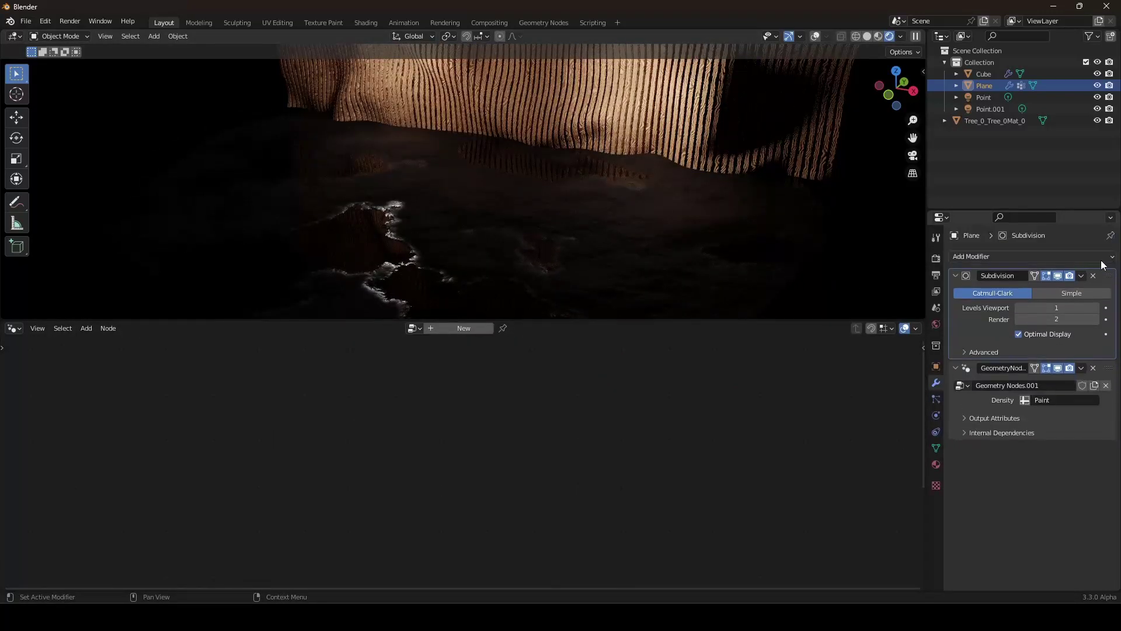
Set the Subdivision modifier to Simple with viewport and render levels of 6, and apply it
{"action": "left_click_drag", "start_coordinate": [1045, 308], "coordinate": [1080, 319]}
{"action": "left_click", "coordinate": [1042, 296]}
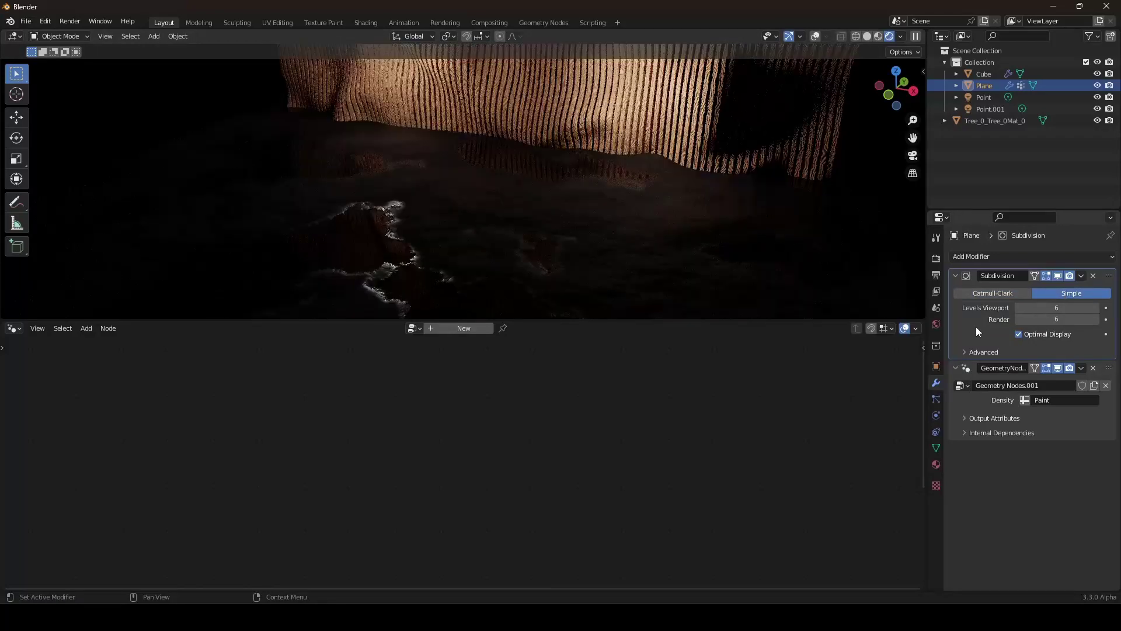
{"action": "key", "text": "ctrl+a"}
Switch the floor plane to Weight Paint mode and paint full weight along the foot of the slatted wall
{"action": "left_click", "coordinate": [69, 37]}
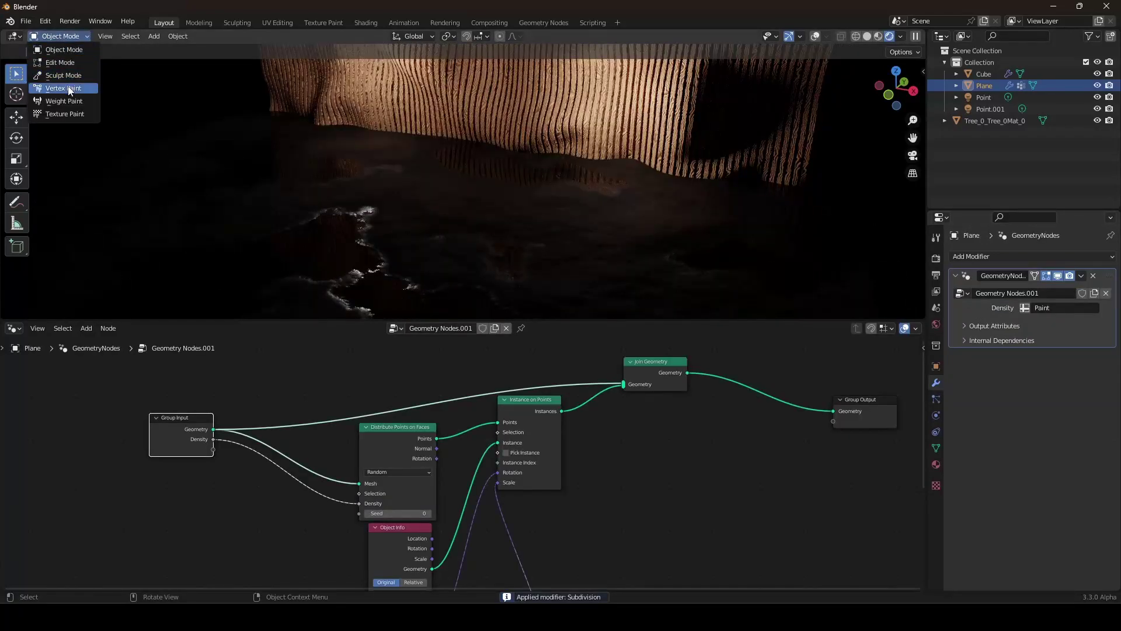
{"action": "left_click", "coordinate": [75, 101]}
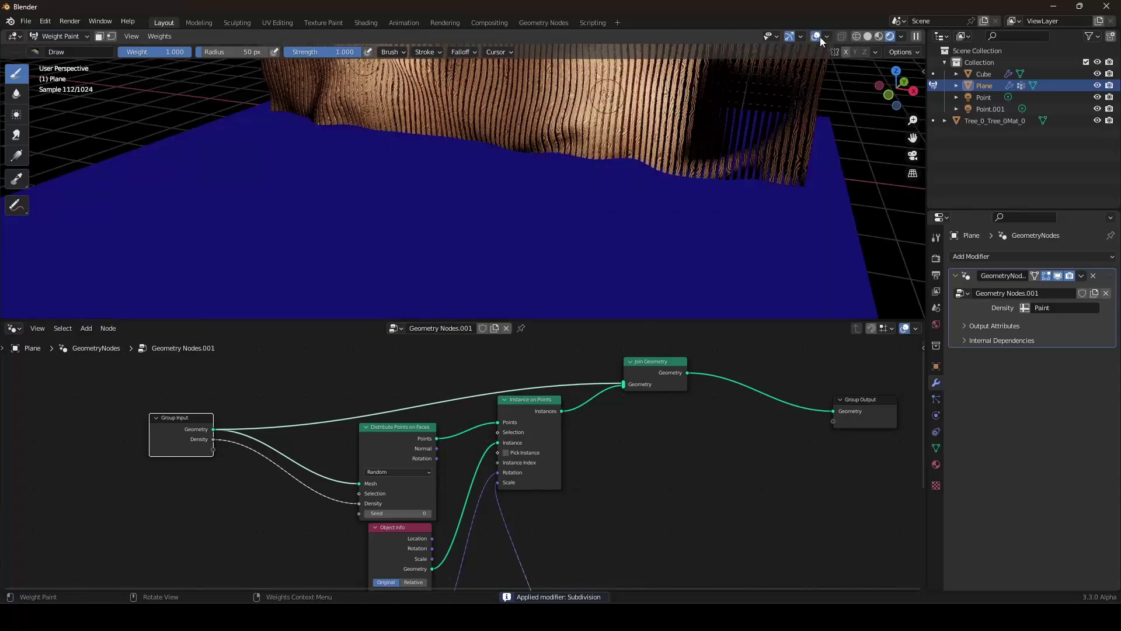
{"action": "mouse_move", "coordinate": [584, 170]}
{"action": "left_mouse_down"}
{"action": "mouse_move", "coordinate": [698, 199]}
{"action": "mouse_move", "coordinate": [560, 167]}
{"action": "mouse_move", "coordinate": [643, 166]}
{"action": "mouse_move", "coordinate": [619, 184]}
{"action": "mouse_move", "coordinate": [693, 196]}
{"action": "mouse_move", "coordinate": [708, 180]}
{"action": "left_mouse_up"}
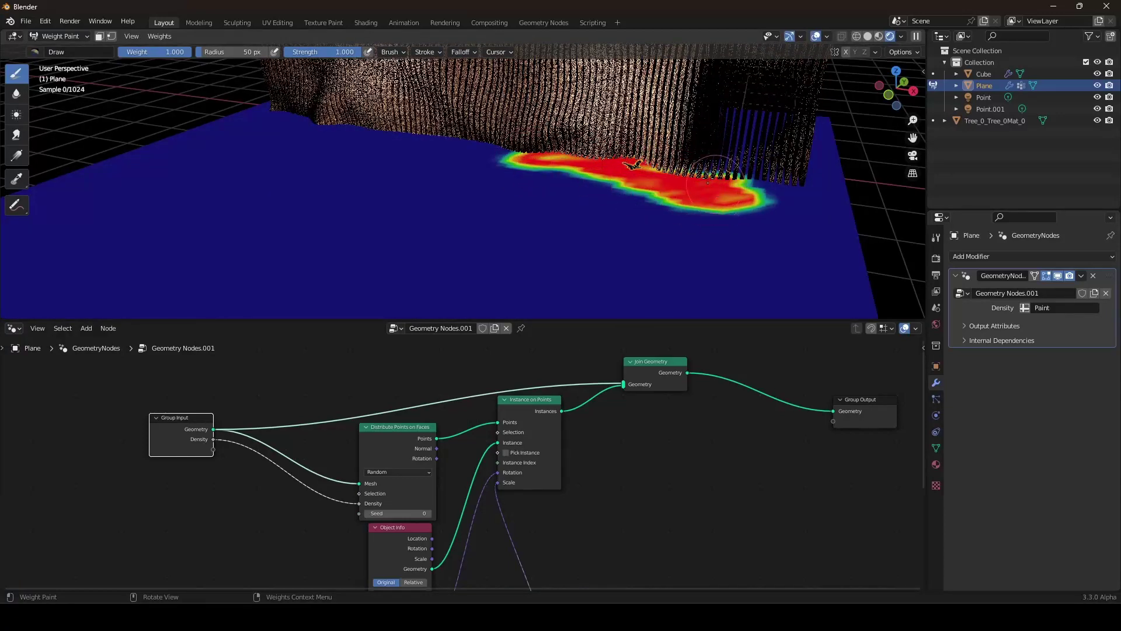
Insert a Math node on the link from Group Input's Density to Distribute Points on Faces
{"action": "scroll", "coordinate": [416, 453], "scroll_direction": "up", "scroll_amount": 2}
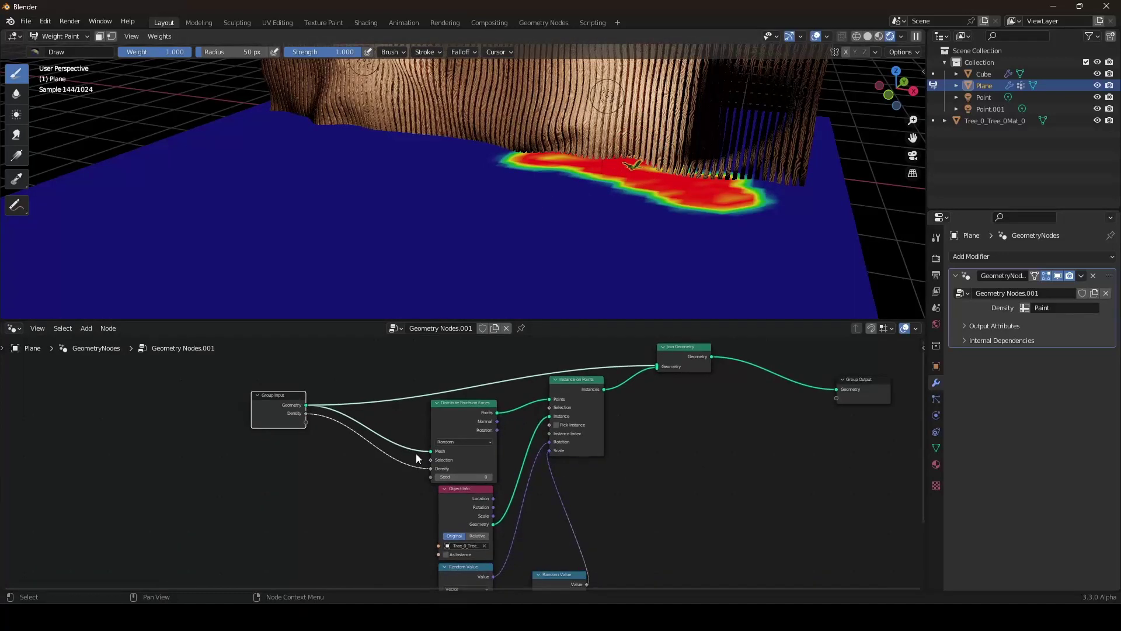
{"action": "key", "text": "shift+a"}
{"action": "left_click", "coordinate": [295, 227]}
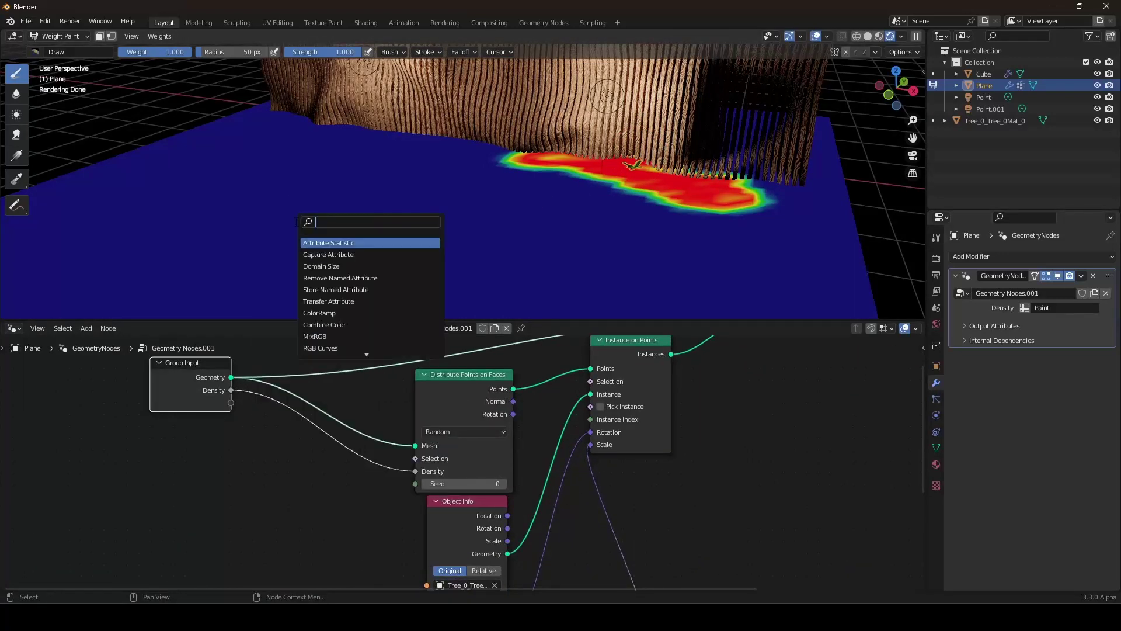
{"action": "type", "text": "math"}
{"action": "left_click", "coordinate": [322, 242]}
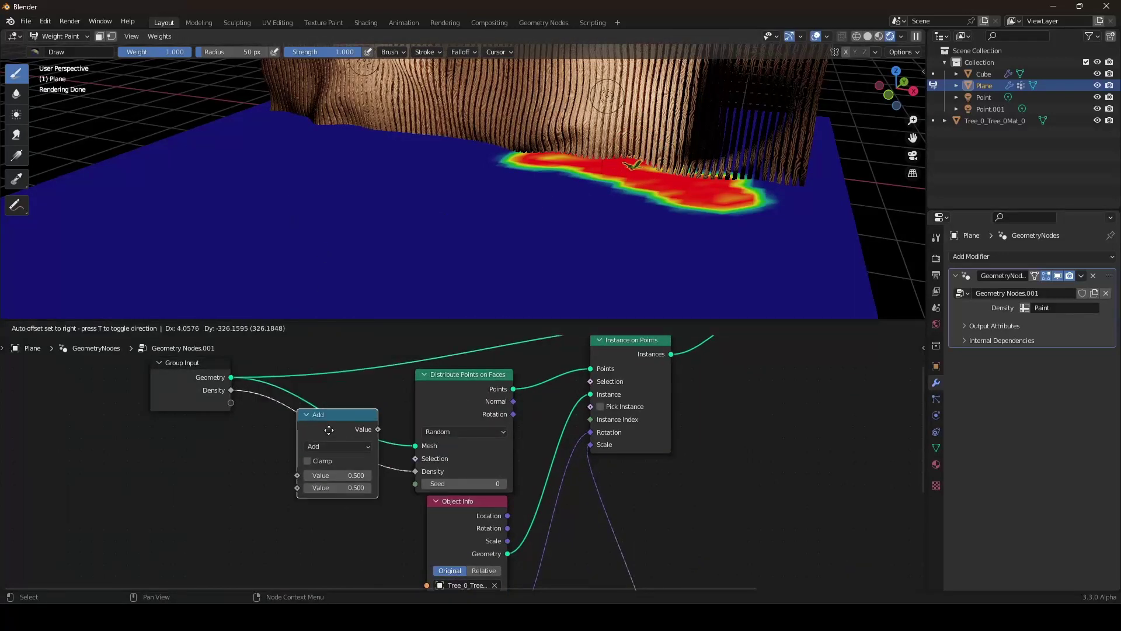
{"action": "left_click", "coordinate": [325, 441]}
Set the Math node to Multiply with a value of 750.4 and turn off the viewport overlays
{"action": "left_click", "coordinate": [336, 456]}
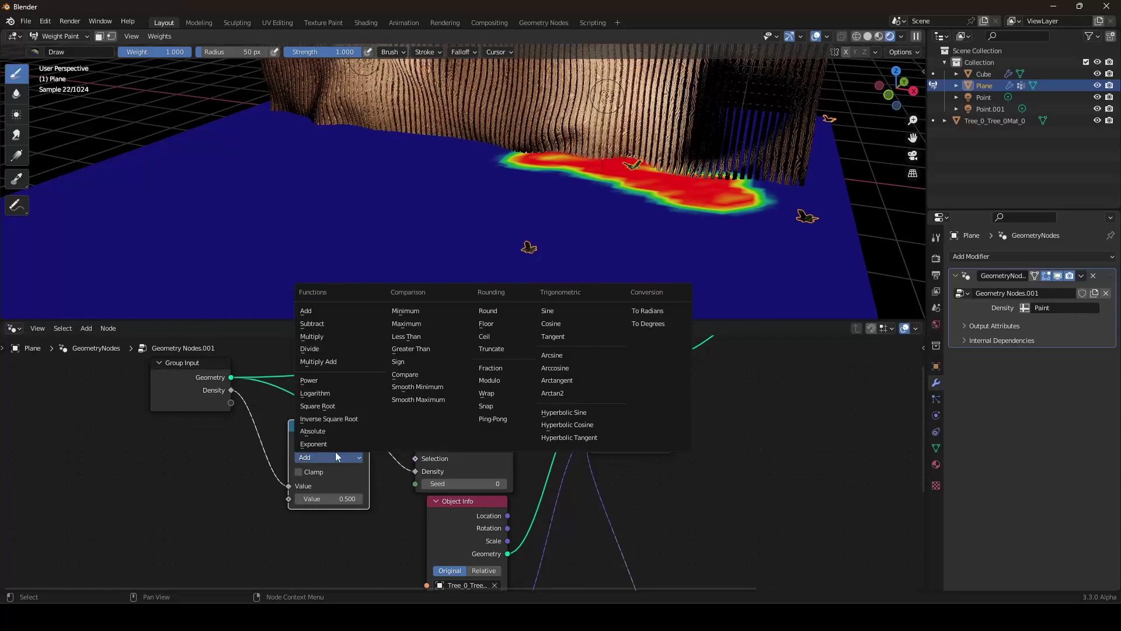
{"action": "left_click", "coordinate": [331, 336]}
{"action": "left_click_drag", "start_coordinate": [328, 496], "coordinate": [613, 495]}
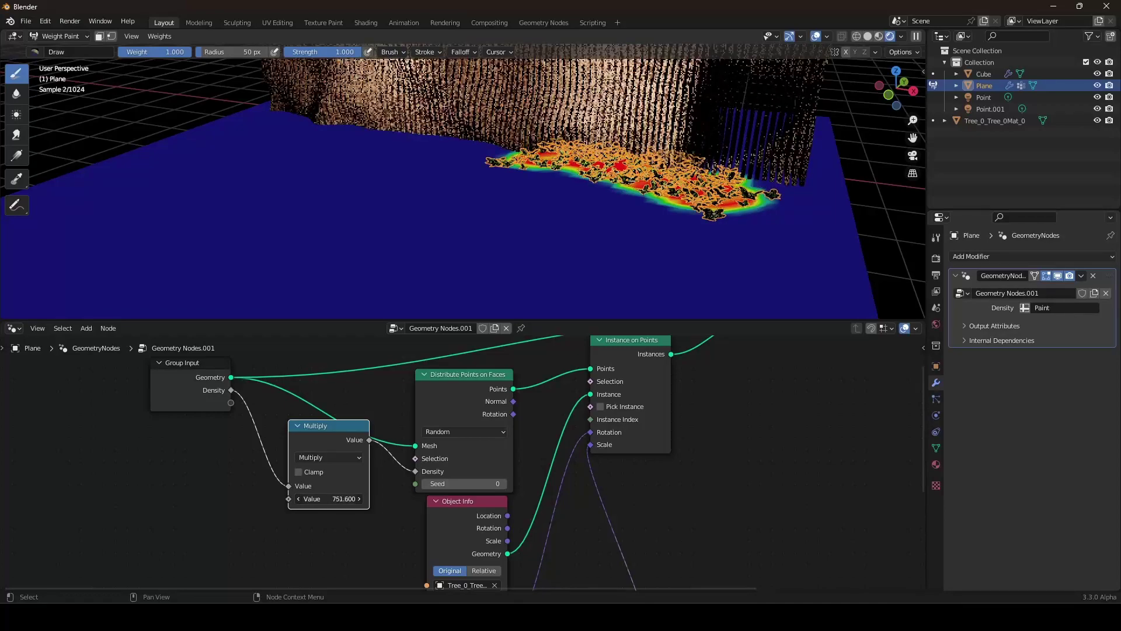
{"action": "left_click", "coordinate": [817, 36]}
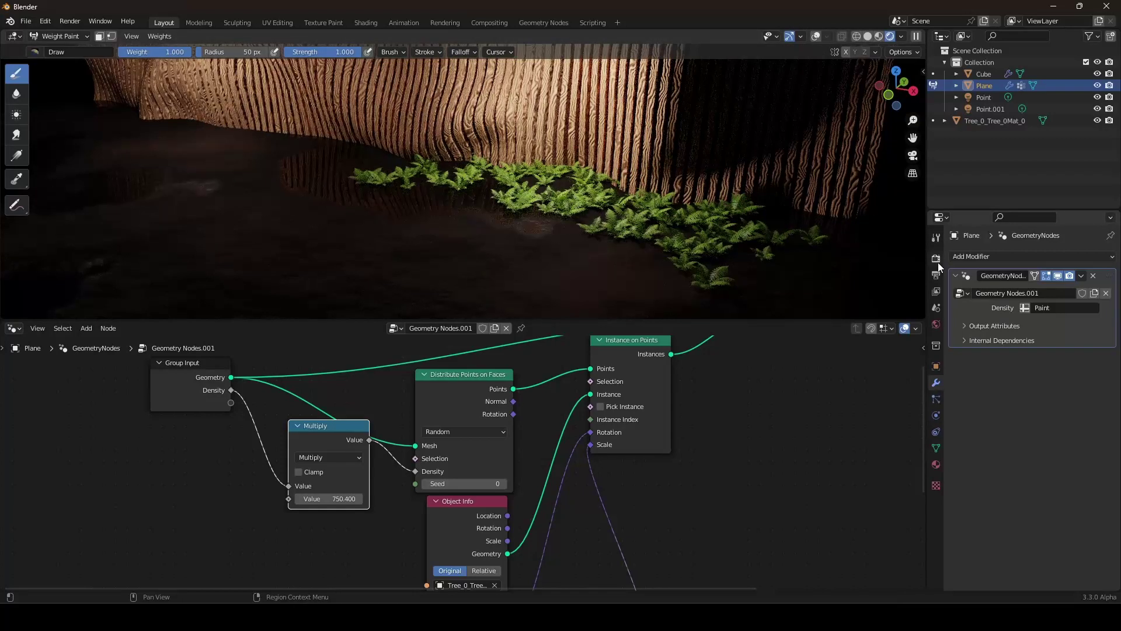
Choose the Subtract weight brush and erase ferns from part of the painted strip along the wall
{"action": "left_click", "coordinate": [937, 238]}
{"action": "left_click", "coordinate": [1046, 324]}
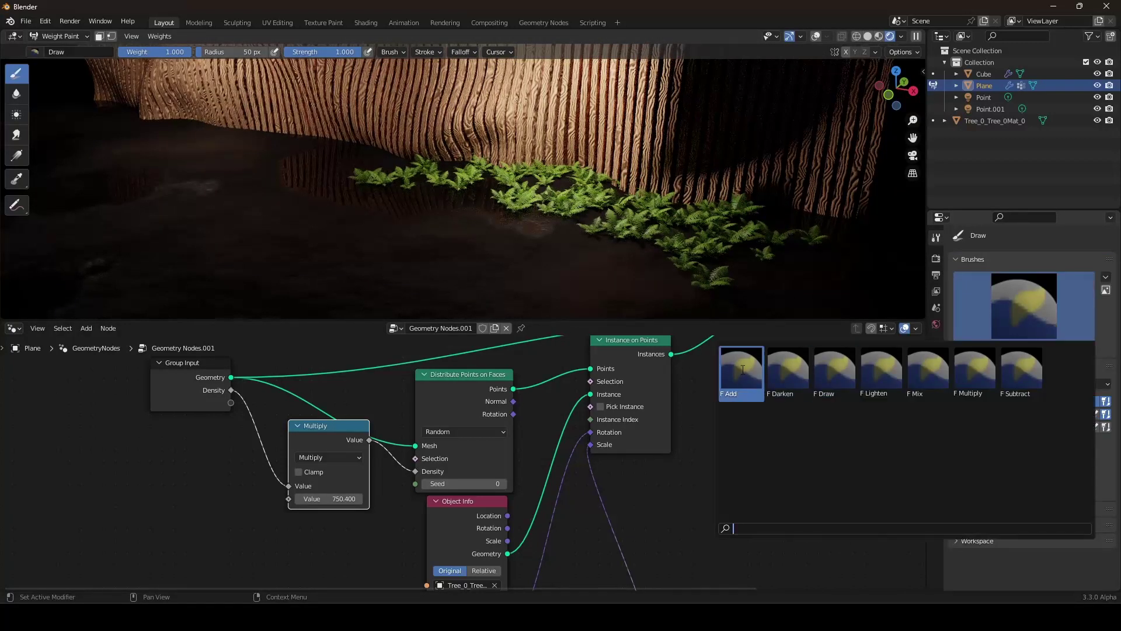
{"action": "left_click", "coordinate": [1021, 369]}
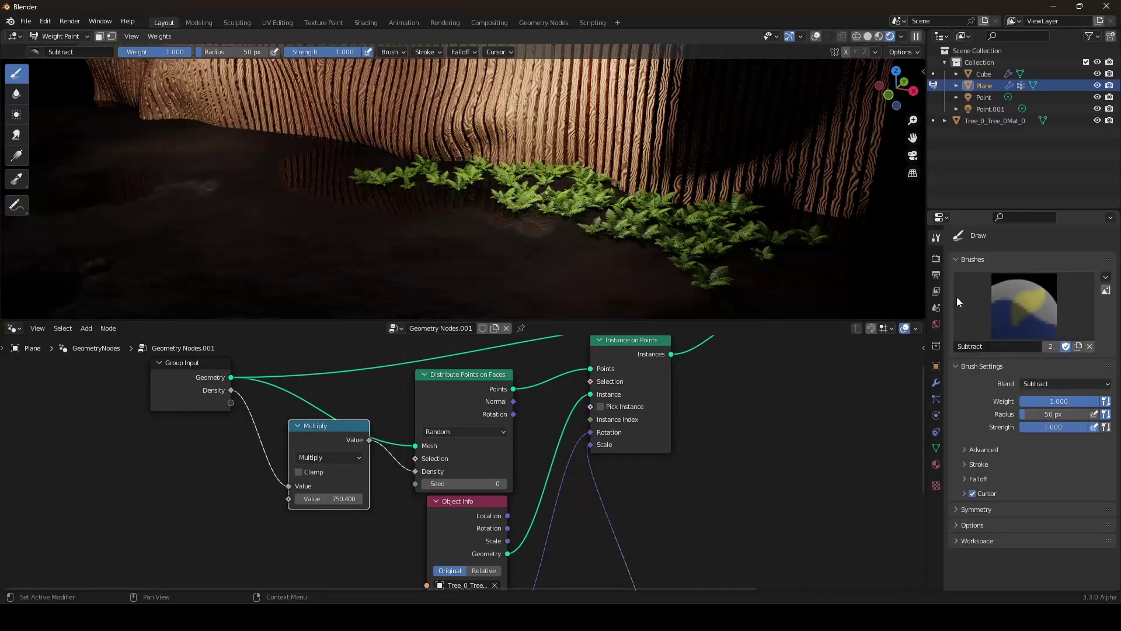
{"action": "mouse_move", "coordinate": [368, 174]}
{"action": "left_mouse_down"}
{"action": "mouse_move", "coordinate": [404, 188]}
{"action": "mouse_move", "coordinate": [404, 172]}
{"action": "mouse_move", "coordinate": [448, 192]}
{"action": "mouse_move", "coordinate": [444, 174]}
{"action": "mouse_move", "coordinate": [502, 214]}
{"action": "mouse_move", "coordinate": [478, 191]}
{"action": "mouse_move", "coordinate": [575, 245]}
{"action": "mouse_move", "coordinate": [701, 288]}
{"action": "mouse_move", "coordinate": [851, 233]}
{"action": "mouse_move", "coordinate": [587, 235]}
{"action": "left_mouse_up"}
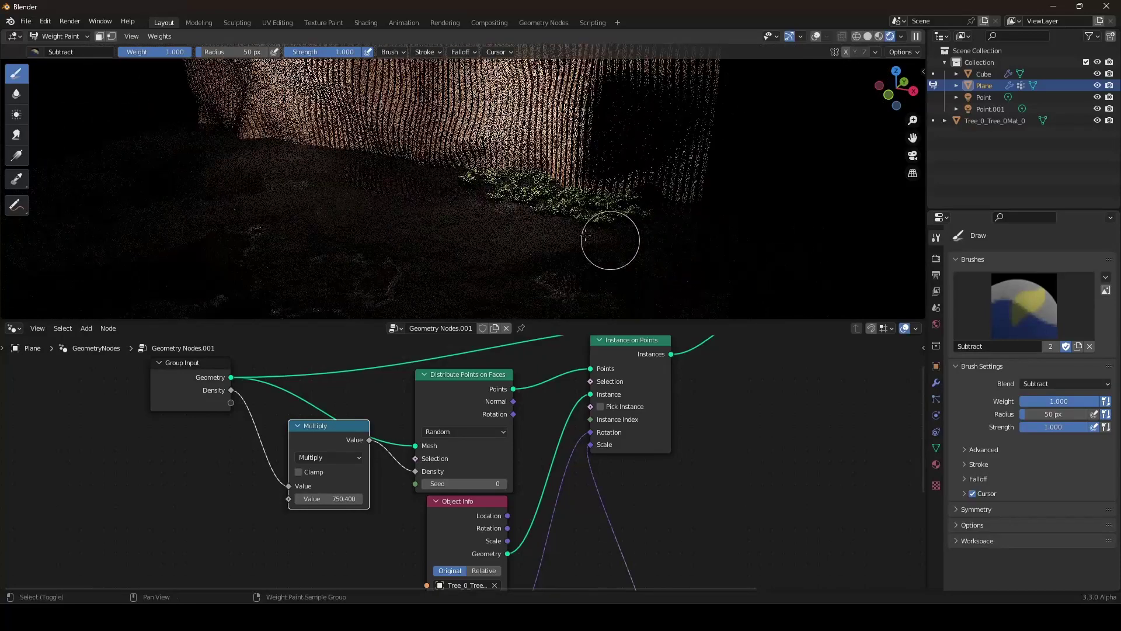
Choose the Add weight brush and paint new ferns along the bare stretch of floor at the wall's foot
{"action": "left_click", "coordinate": [1024, 305]}
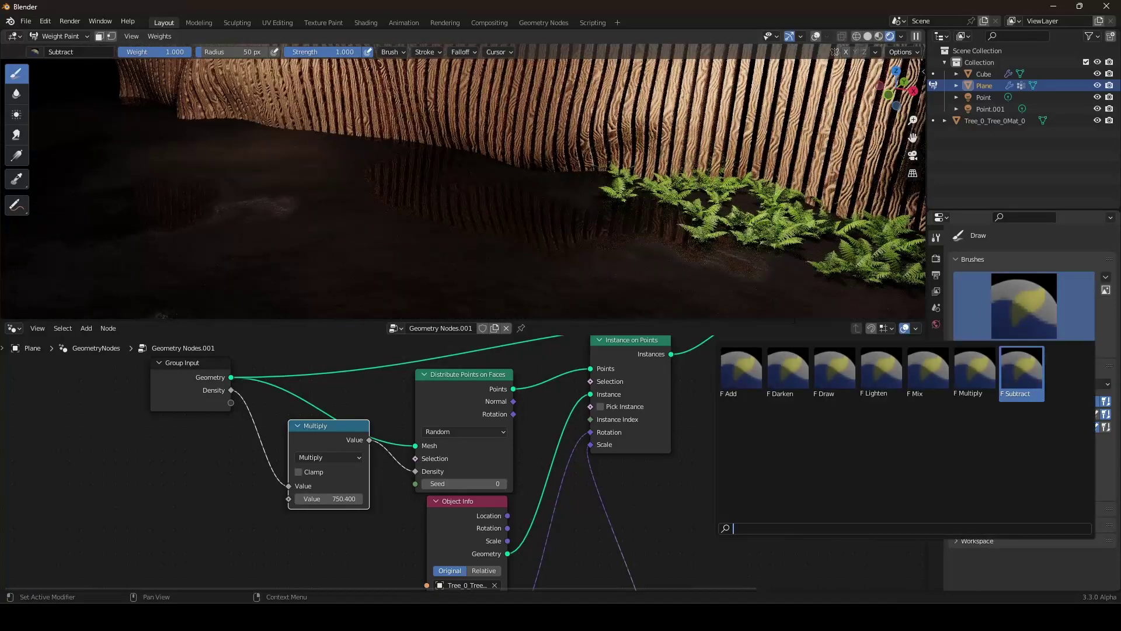
{"action": "left_click", "coordinate": [742, 368]}
{"action": "mouse_move", "coordinate": [375, 137]}
{"action": "left_mouse_down"}
{"action": "mouse_move", "coordinate": [312, 180]}
{"action": "mouse_move", "coordinate": [266, 144]}
{"action": "mouse_move", "coordinate": [311, 170]}
{"action": "left_mouse_up"}
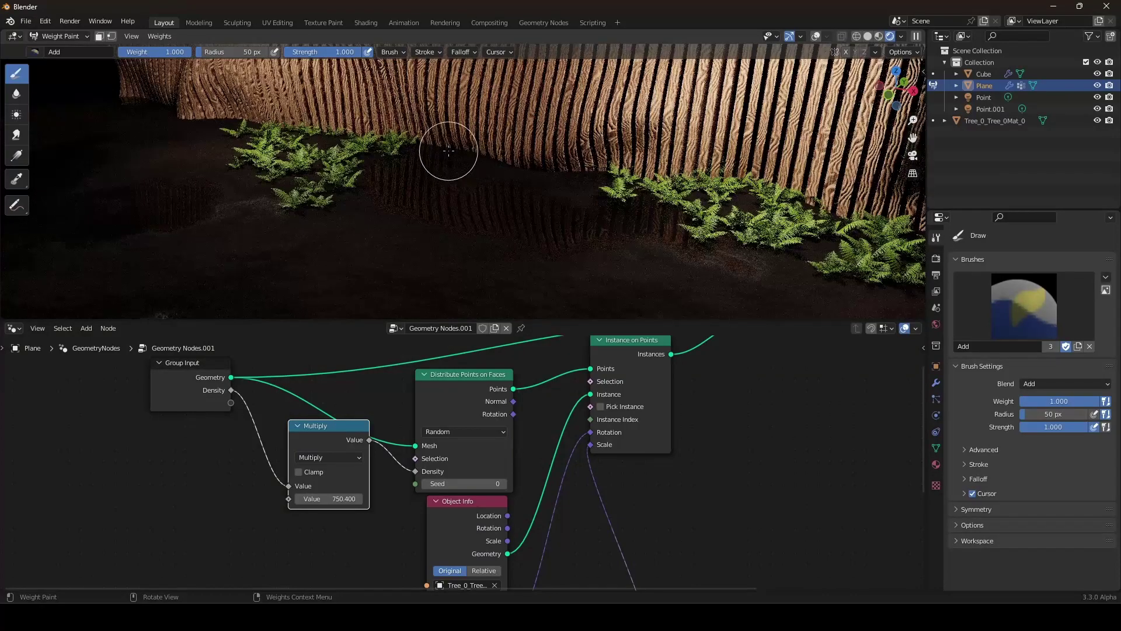
{"action": "mouse_move", "coordinate": [449, 151]}
{"action": "left_mouse_down"}
{"action": "mouse_move", "coordinate": [521, 175]}
{"action": "mouse_move", "coordinate": [603, 180]}
{"action": "mouse_move", "coordinate": [481, 169]}
{"action": "mouse_move", "coordinate": [600, 182]}
{"action": "left_mouse_up"}
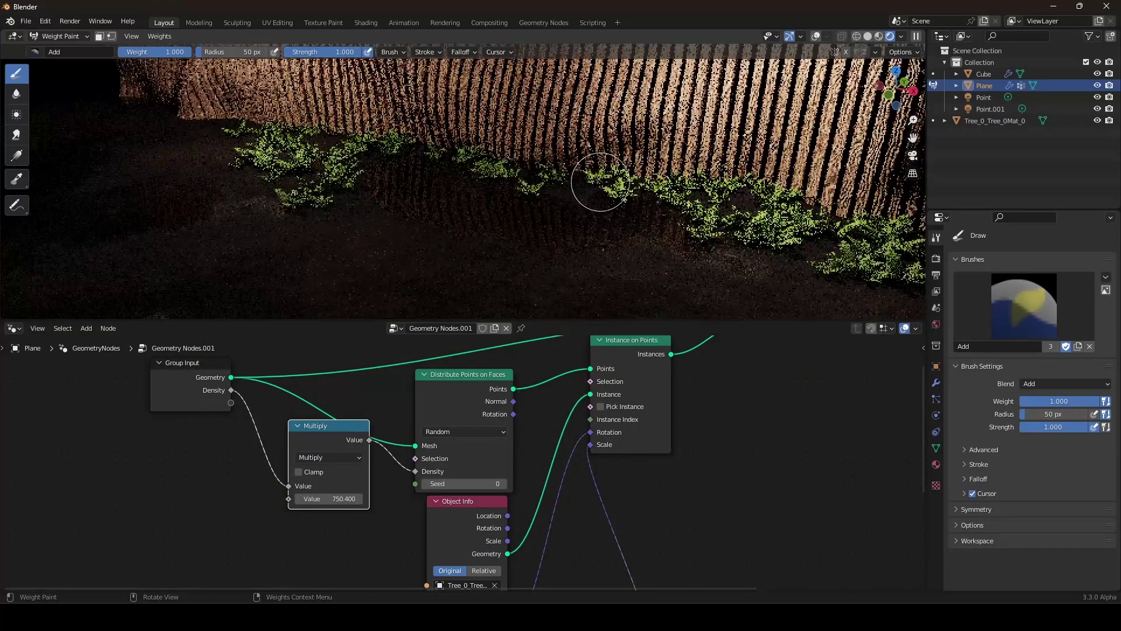
{"action": "scroll", "coordinate": [601, 181], "scroll_direction": "down", "scroll_amount": 3}
{"action": "middle_click_drag", "start_coordinate": [600, 182], "coordinate": [599, 169]}
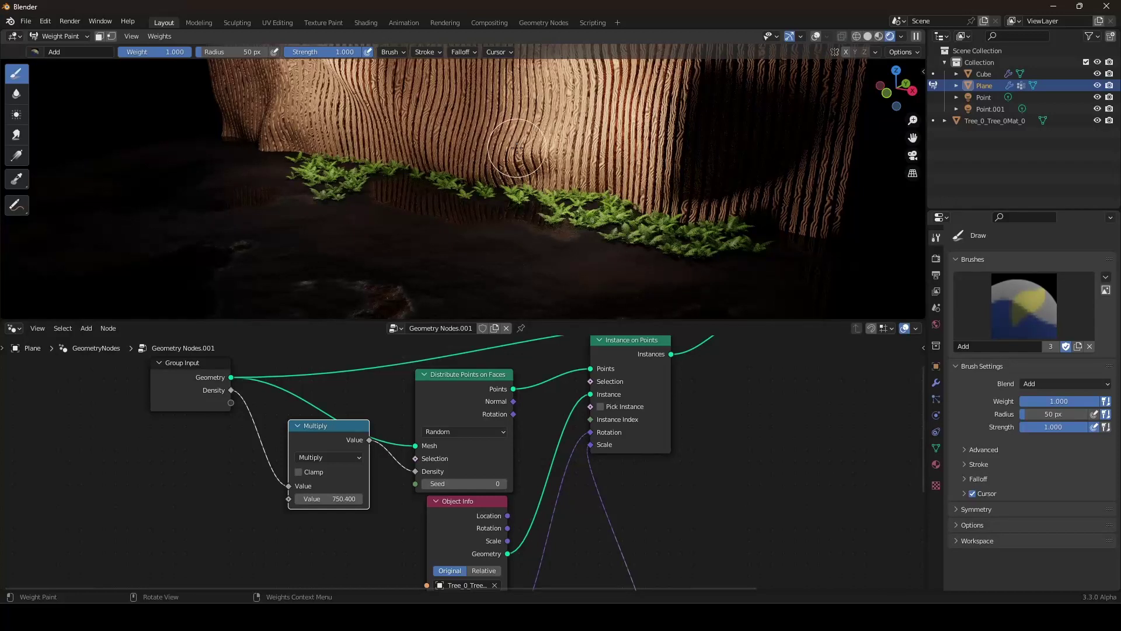
{"action": "mouse_move", "coordinate": [517, 148]}
{"action": "middle_mouse_down"}
{"action": "mouse_move", "coordinate": [518, 216]}
{"action": "mouse_move", "coordinate": [534, 243]}
{"action": "mouse_move", "coordinate": [576, 248]}
{"action": "mouse_move", "coordinate": [602, 222]}
{"action": "middle_mouse_up"}
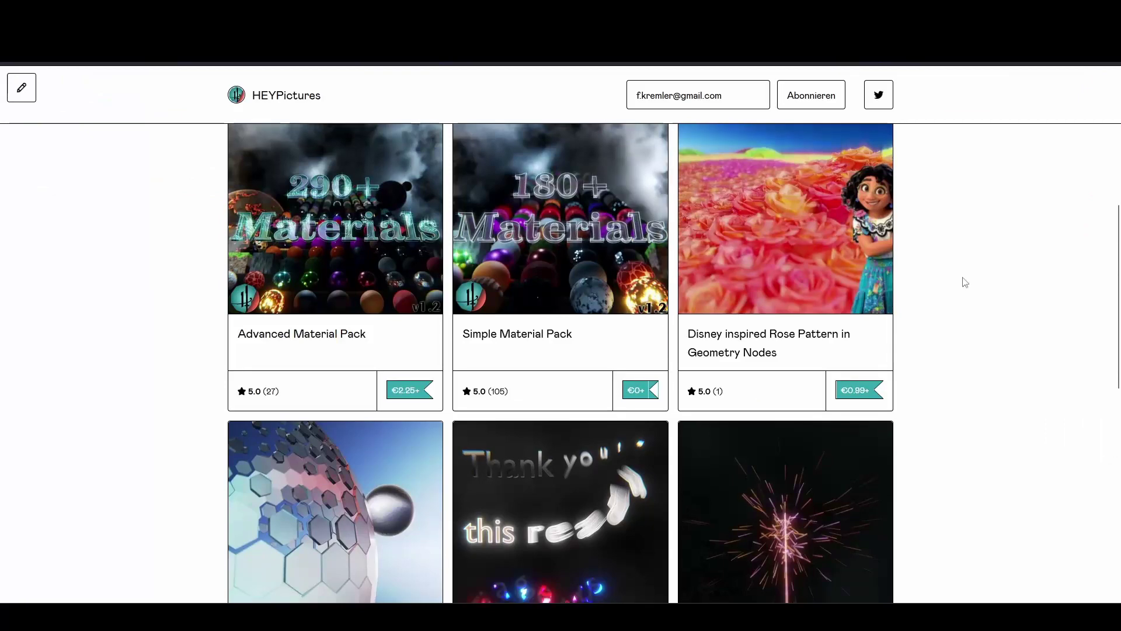
{"action": "scroll", "coordinate": [965, 282], "scroll_direction": "up", "scroll_amount": 1}
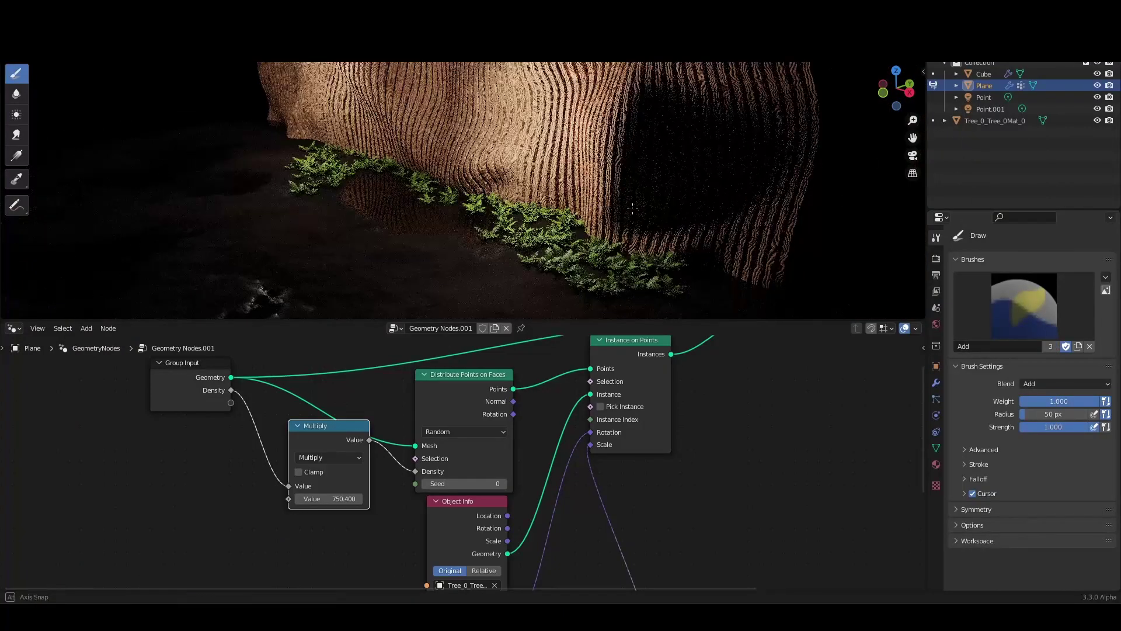
{"action": "scroll", "coordinate": [651, 205], "scroll_direction": "up", "scroll_amount": 3}
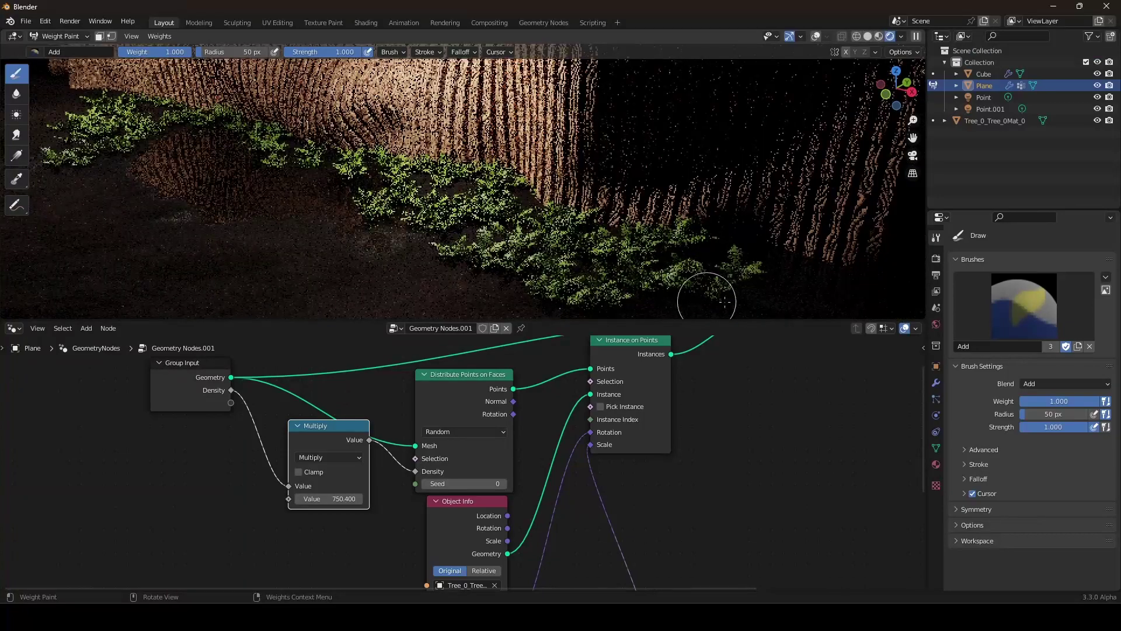